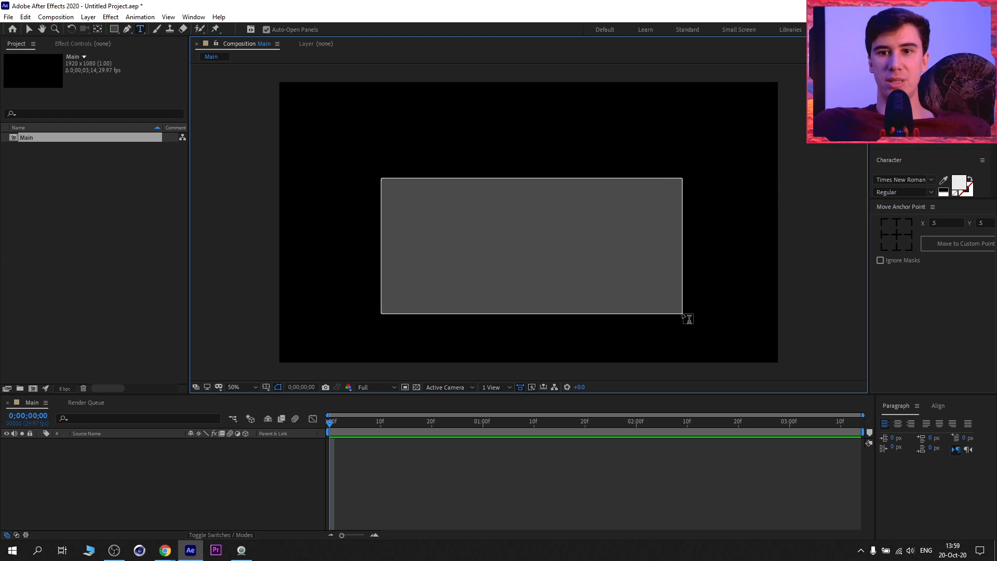
Enter "MINI" in the new text box and set its font to Montserrat Bold
type("MINI")
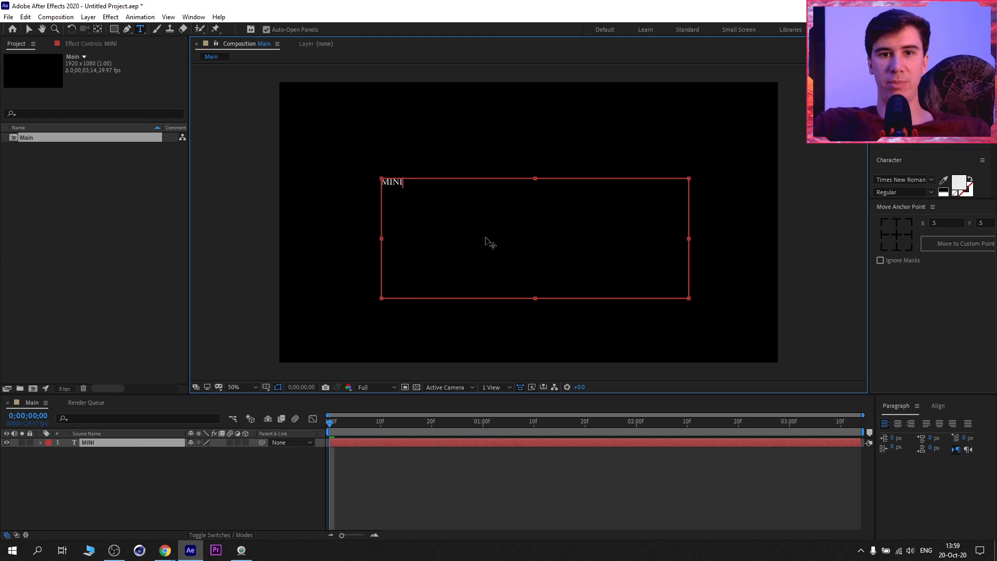
key("ctrl+a")
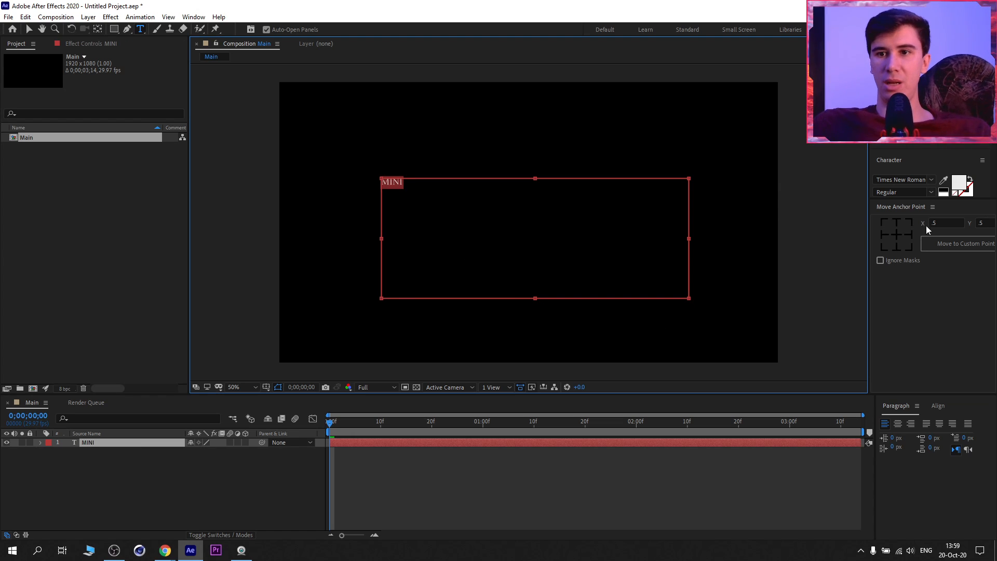
left_click(898, 179)
type("monse")
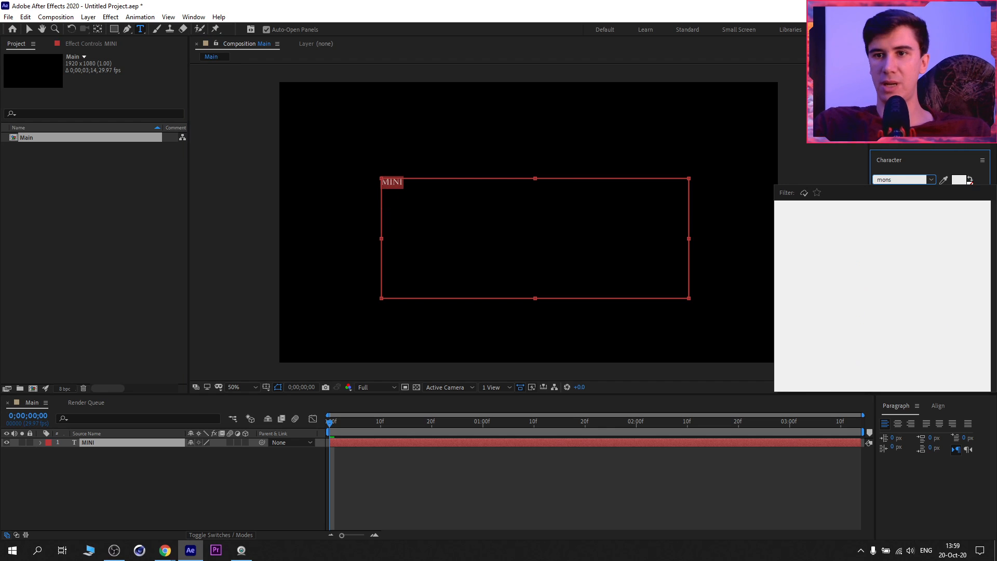
key("BackSpace")
key("BackSpace")
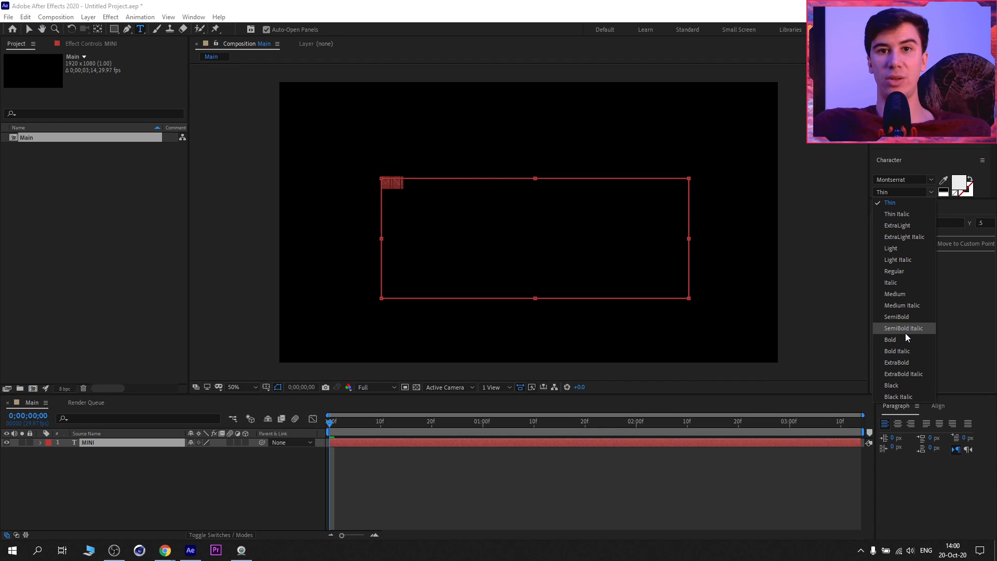
left_click(904, 341)
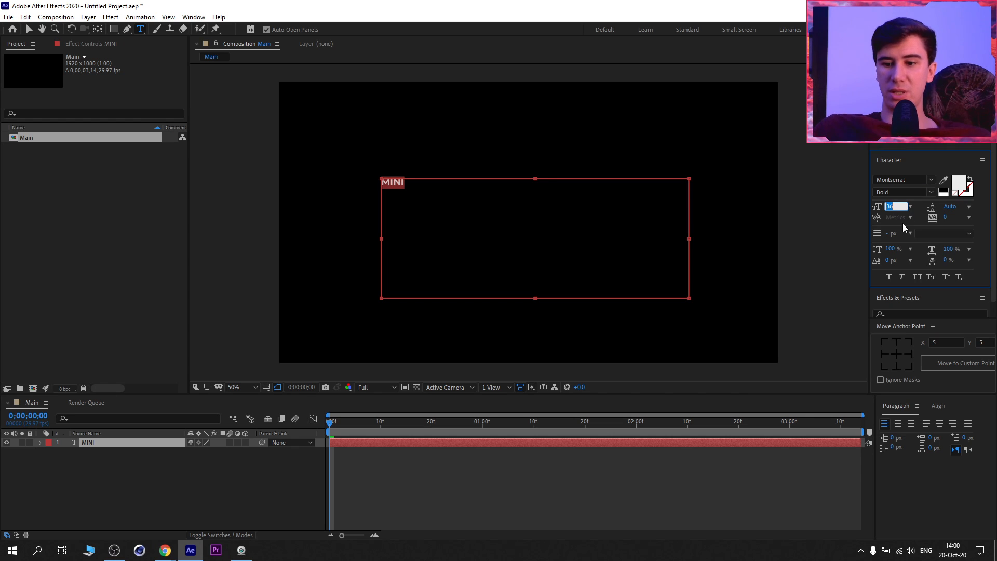
Set the text size to 400 px and replace the wording with lowercase "mini"
type("40")
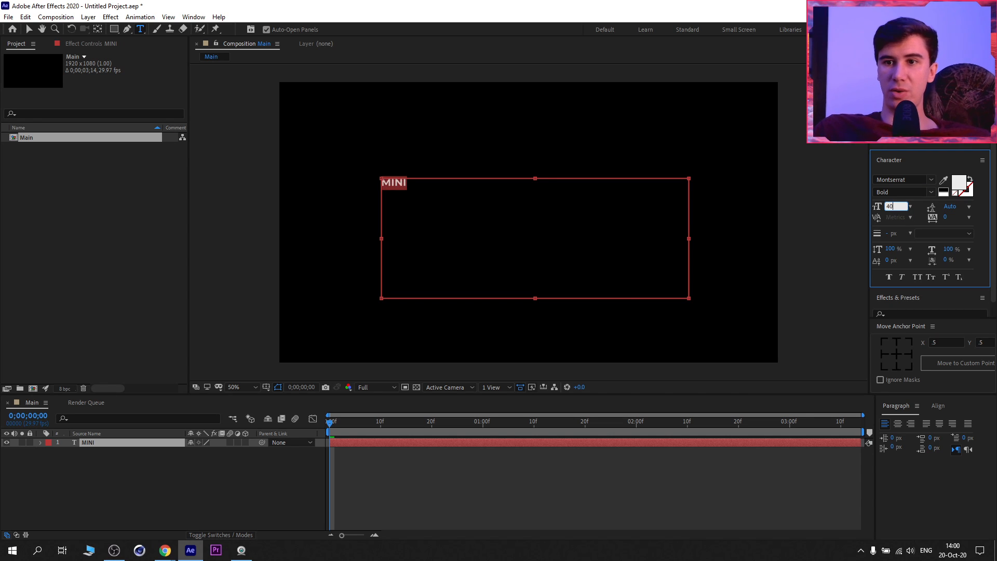
type("0")
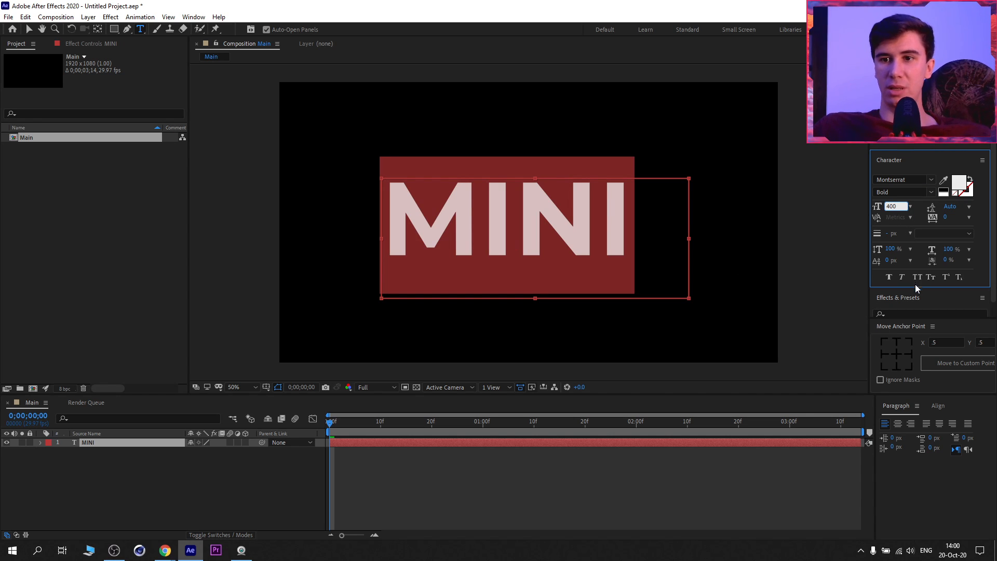
key("Return")
type("mi")
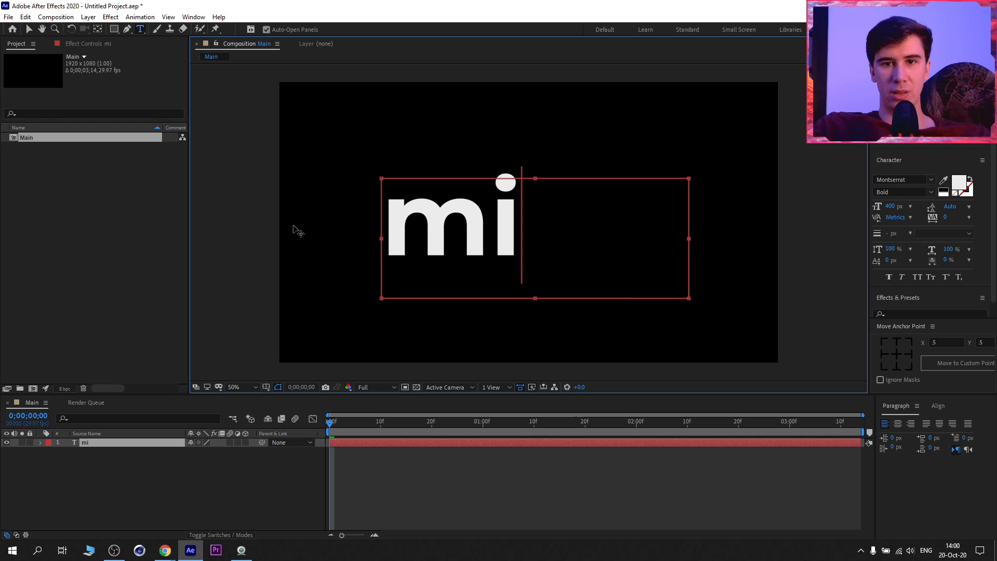
type("ni")
key("Escape")
key("v")
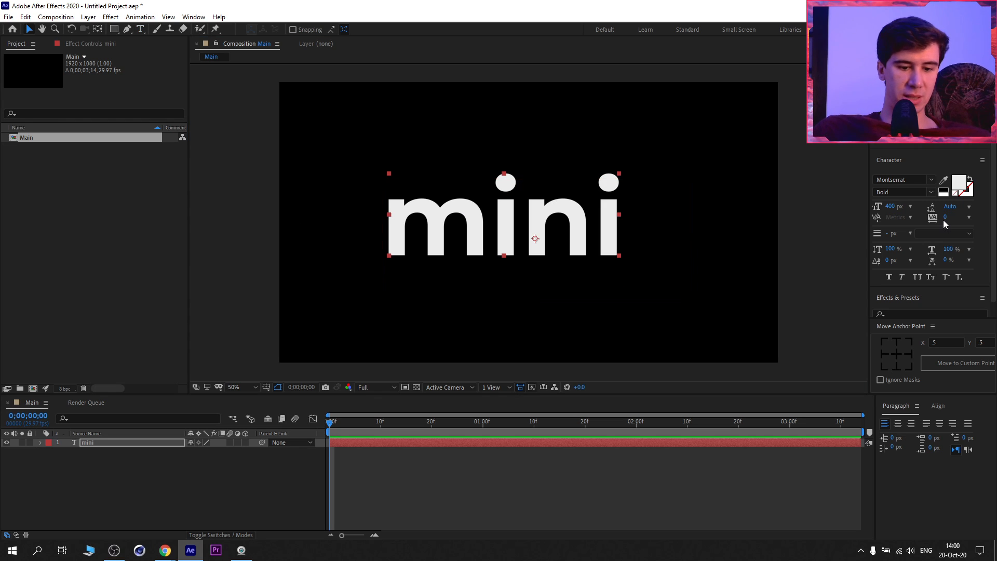
Set the tracking of the "mini" text to -55
left_click(946, 218)
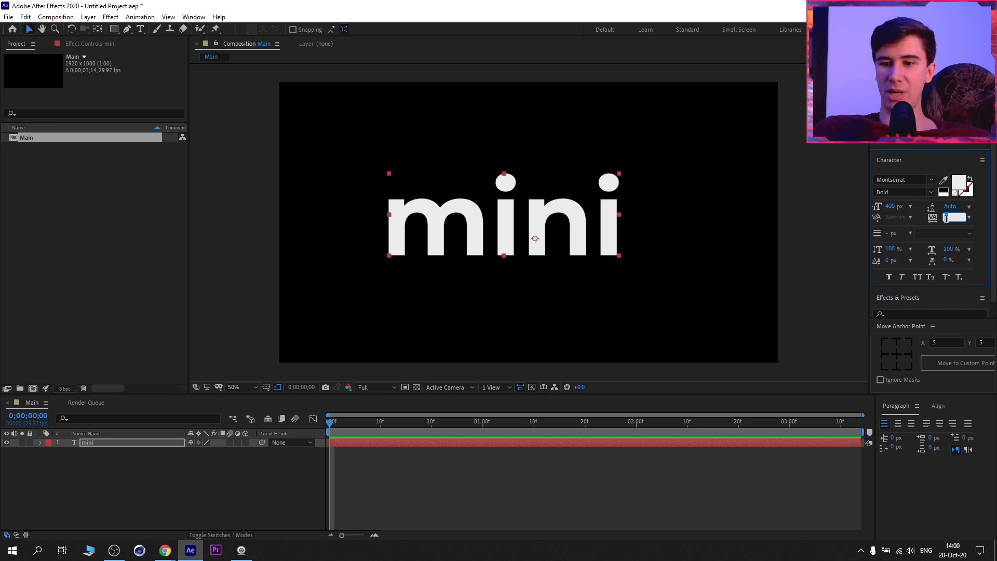
type("-55")
key("Return")
Move the "mini" text towards the middle of the frame and centre it horizontally and vertically in the composition
left_click_drag(489, 234, 528, 250)
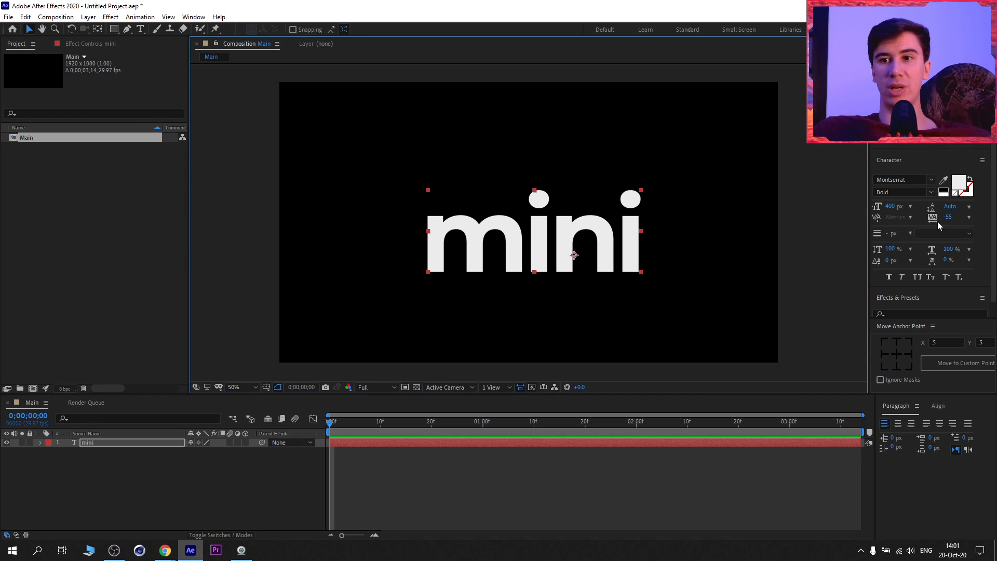
left_click_drag(530, 251, 521, 244)
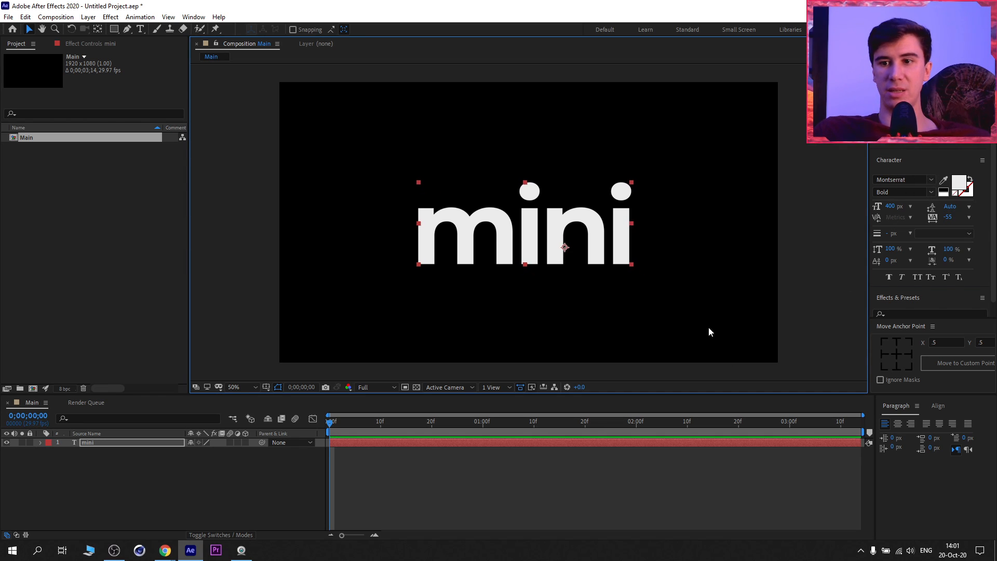
left_click(938, 406)
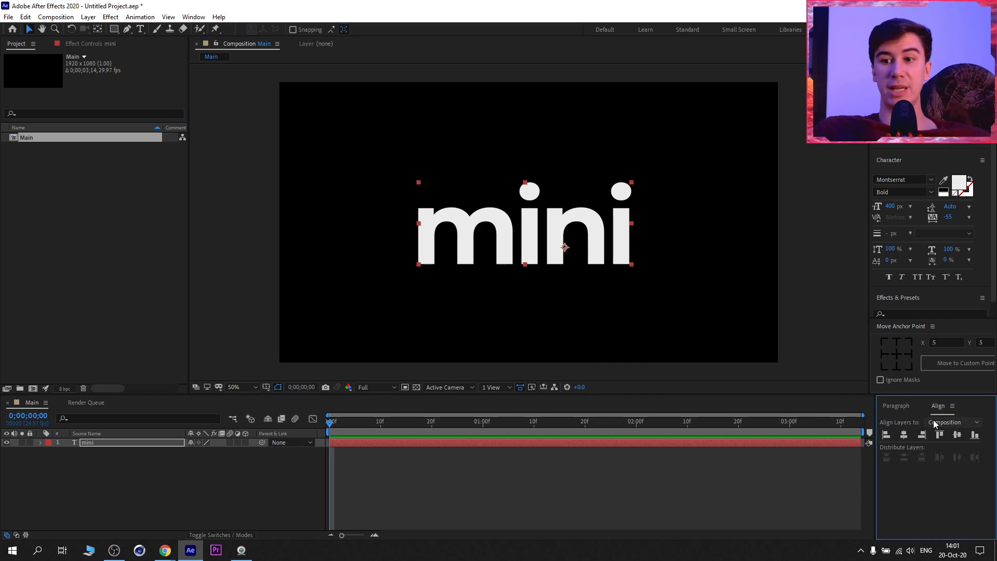
left_click(904, 435)
left_click(958, 435)
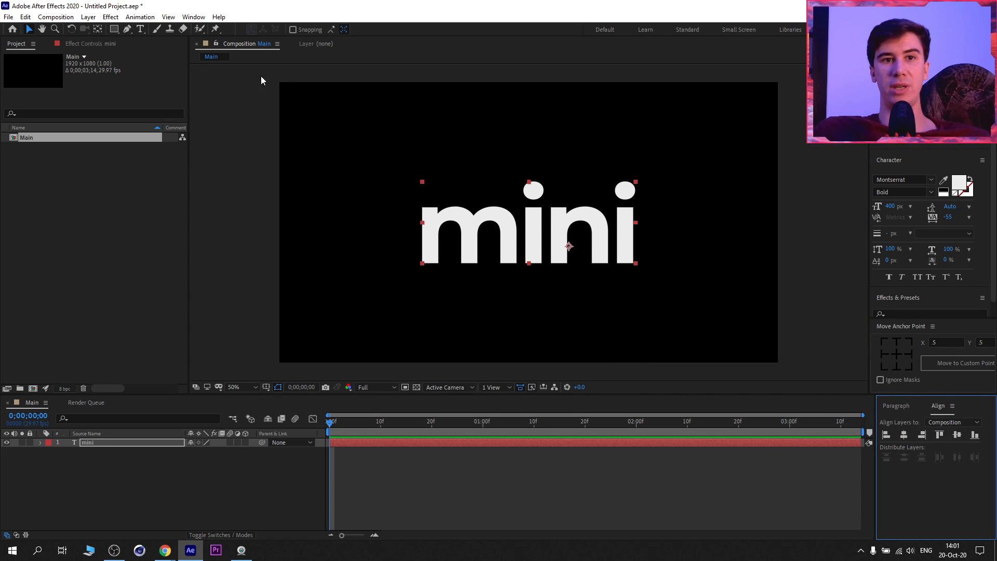
left_click(194, 18)
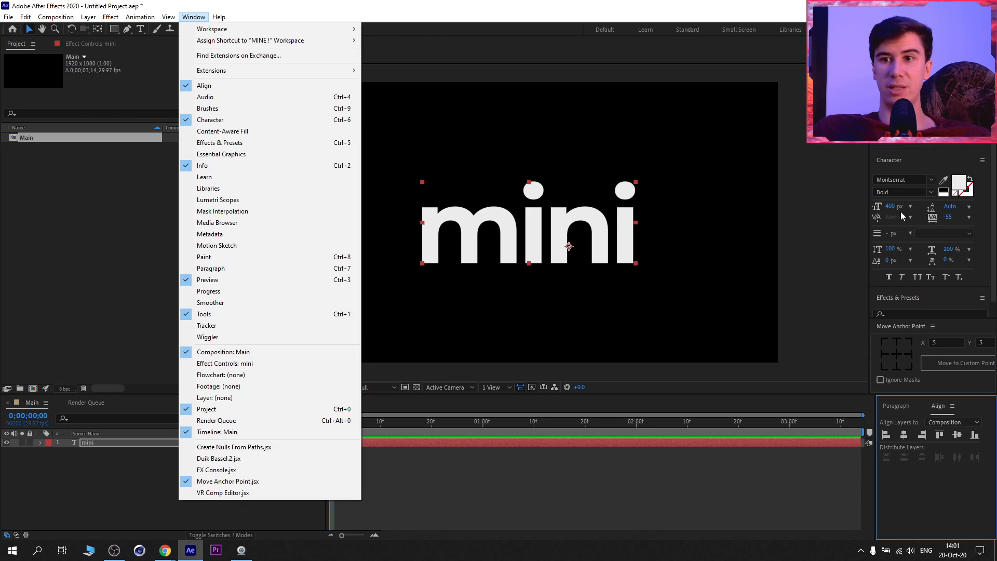
left_click(238, 121)
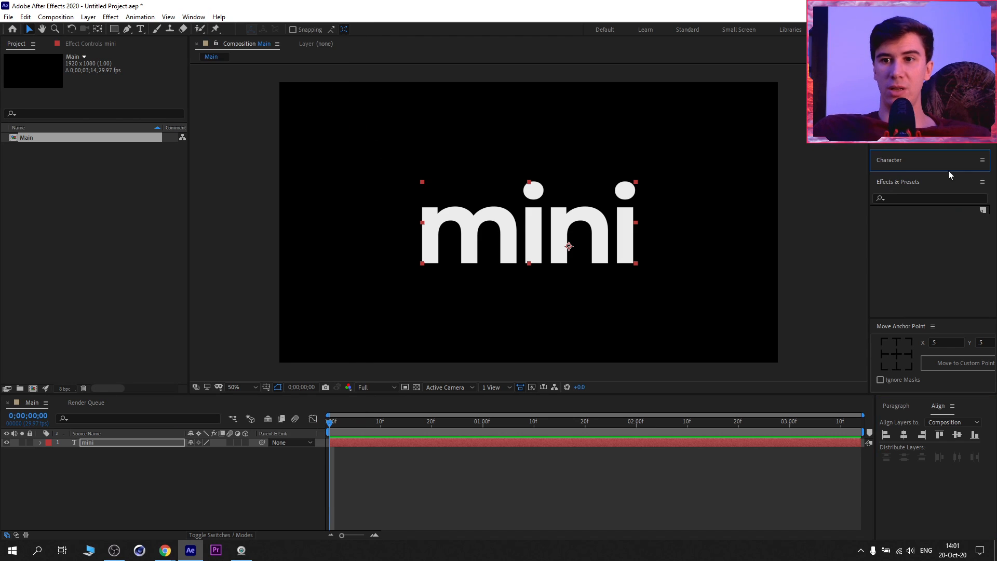
left_click(902, 161)
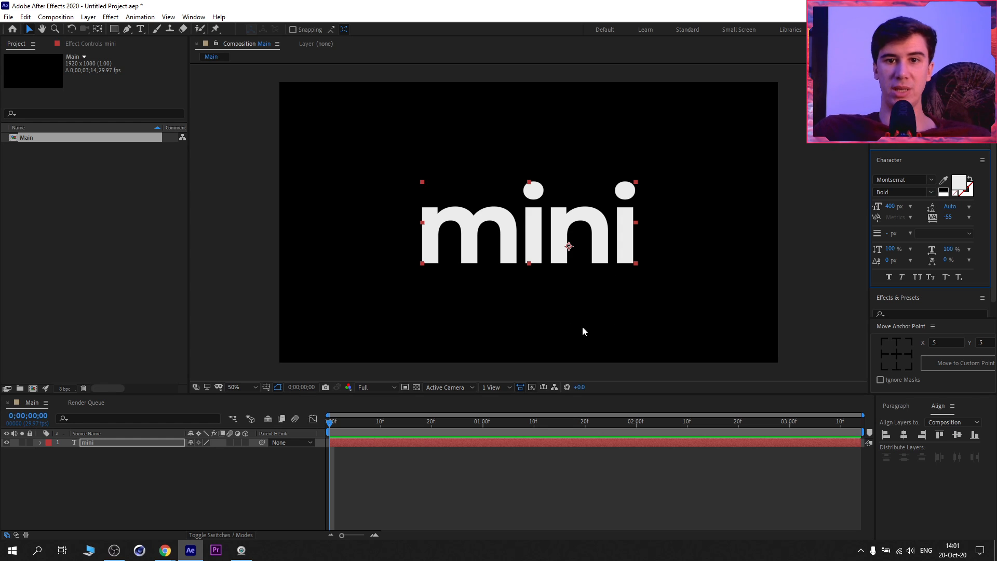
Scale the "mini" characters to 125% vertically and 115% horizontally, and re-centre the layer in the composition
left_click(892, 249)
type("125")
key("Tab")
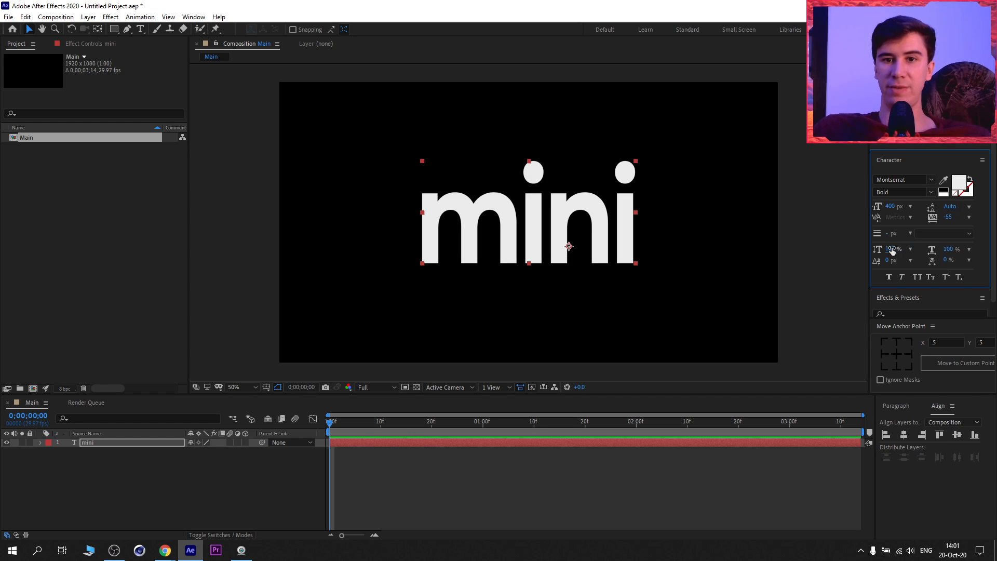
type("115")
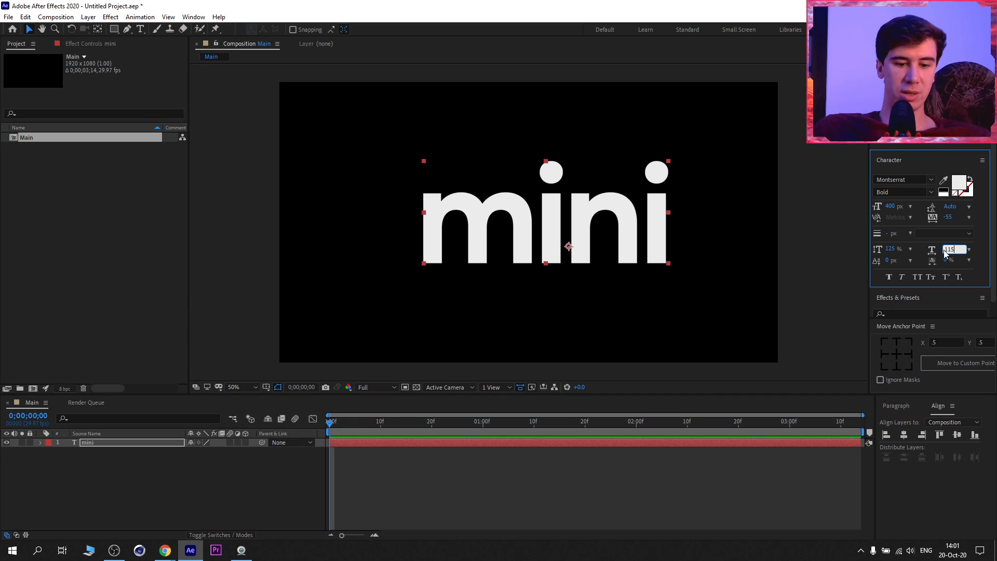
key("Return")
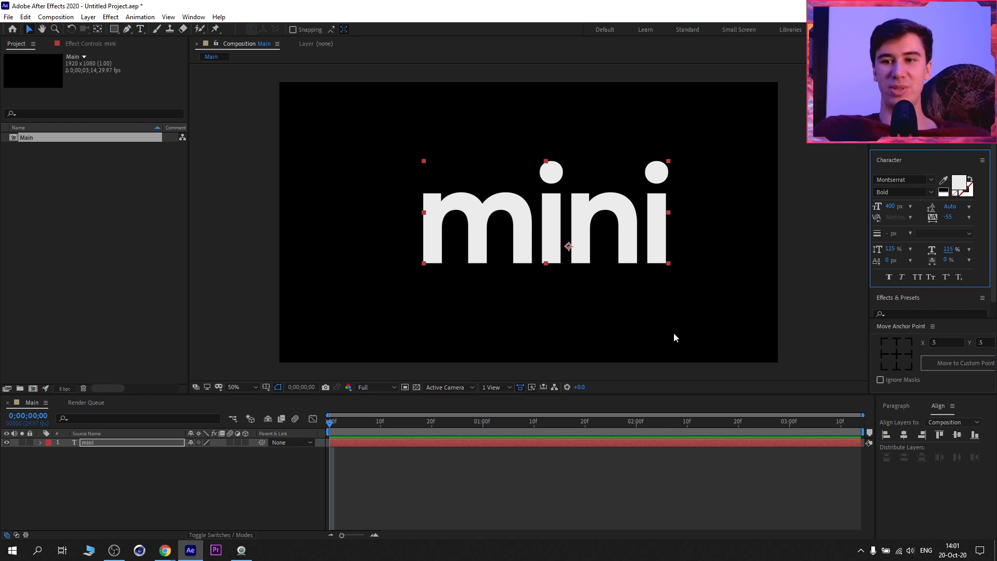
left_click(905, 435)
left_click(957, 436)
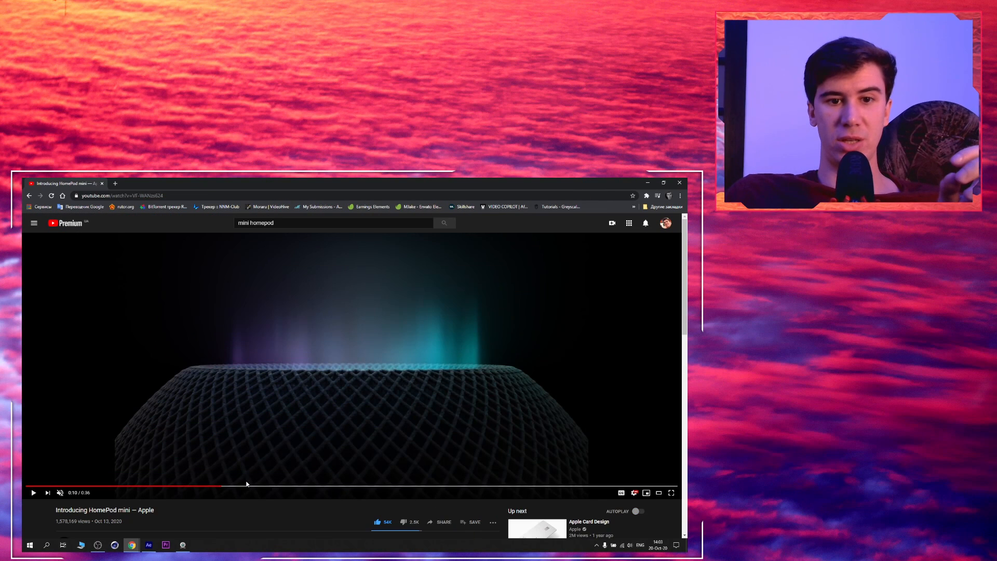
Switch to the browser and scrub the "Introducing HomePod mini" video to examine its coloured "mini" text as reference
left_click_drag(247, 486, 345, 486)
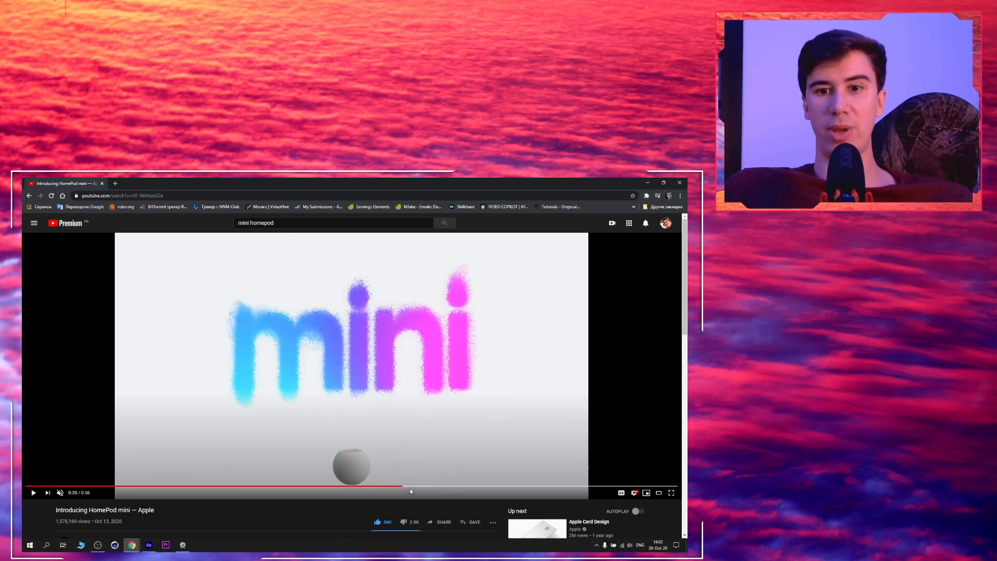
left_click(382, 486)
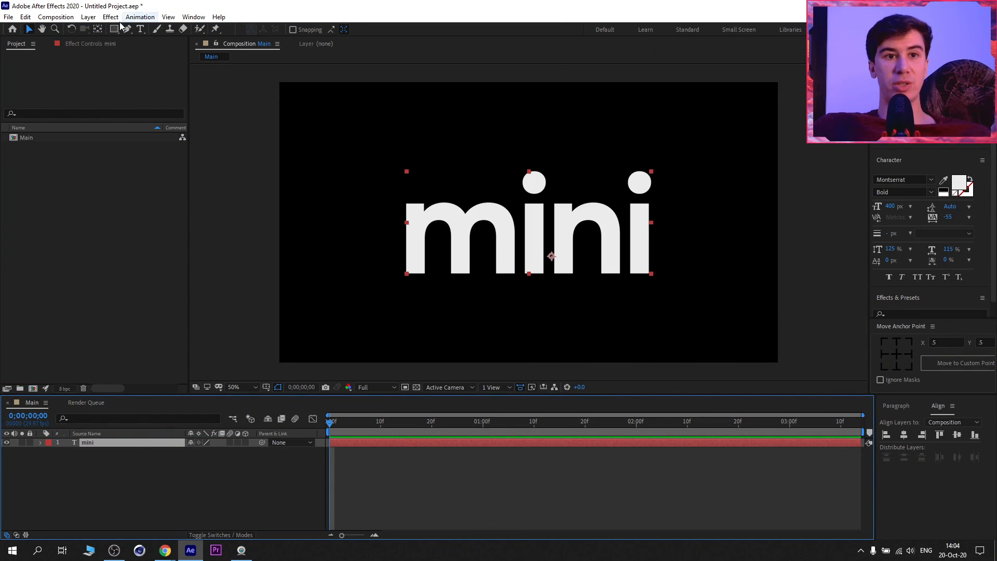
Back in After Effects, apply the 4-Color Gradient effect to the "mini" text layer
left_click(110, 17)
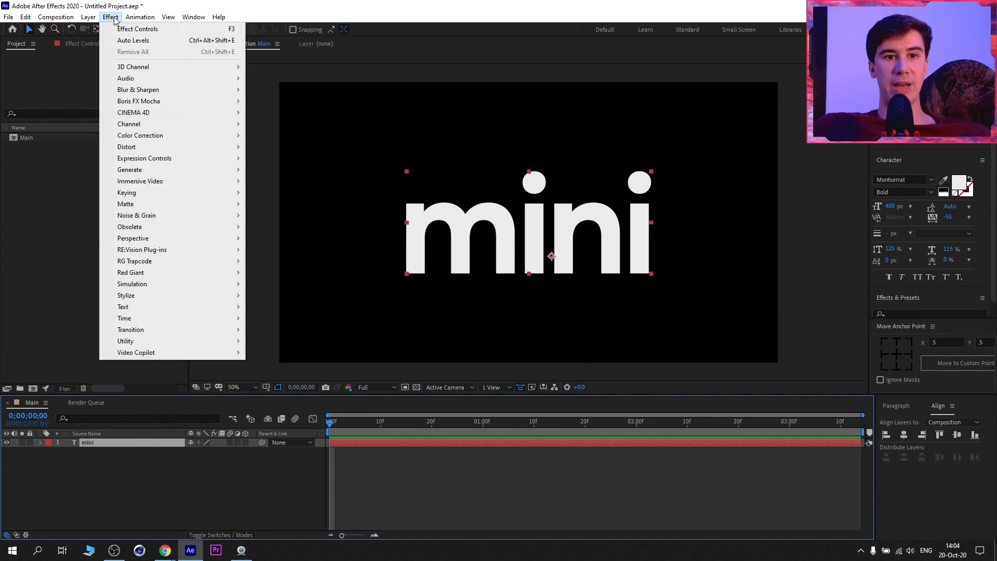
mouse_move(187, 229)
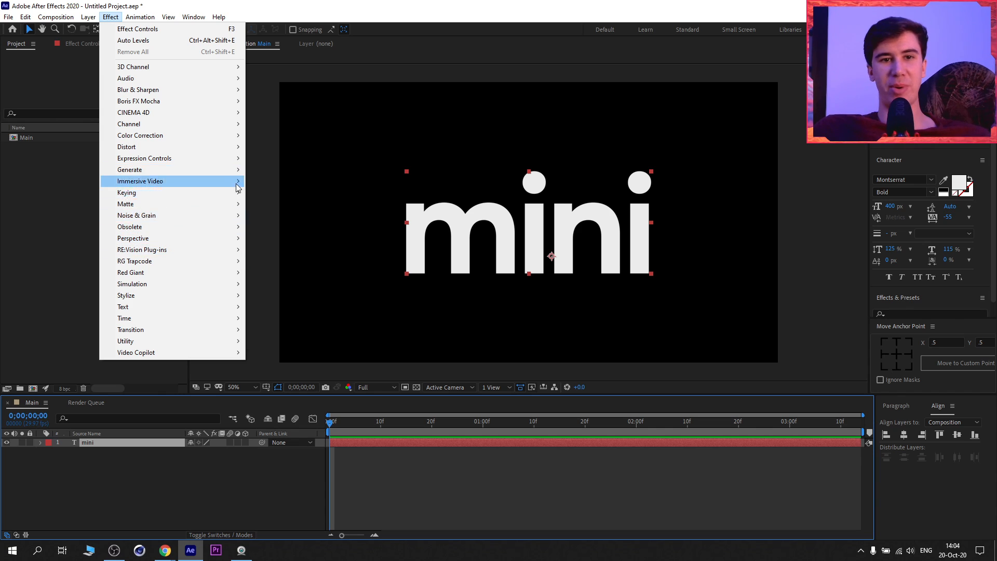
mouse_move(174, 176)
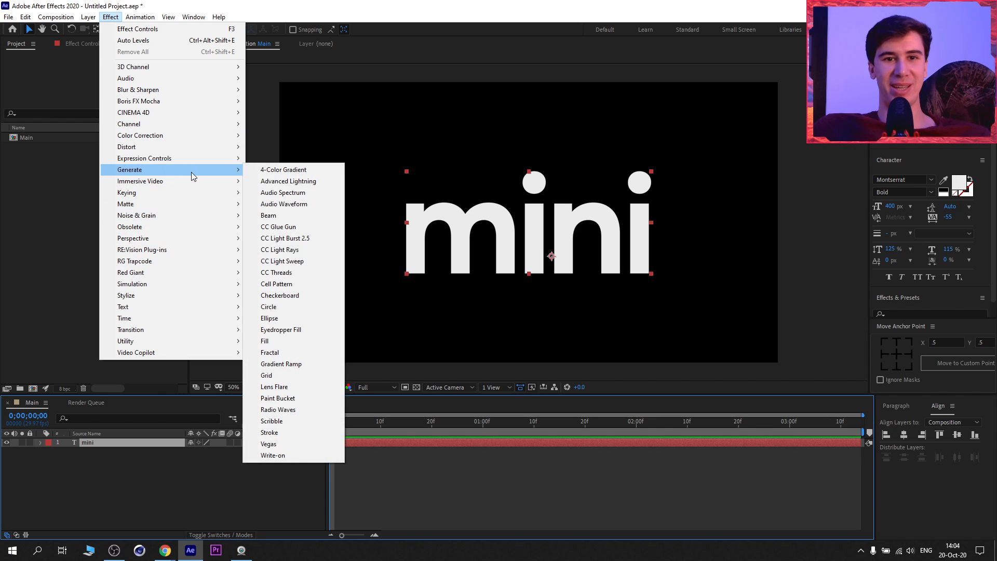
left_click(285, 173)
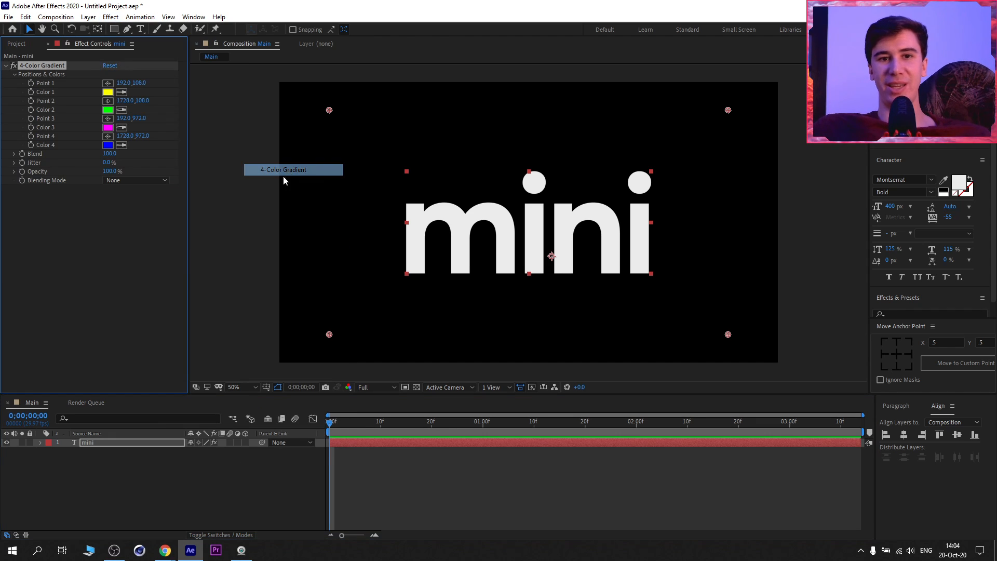
Search FX Console for the 4-Color Gradient effect with the "mini" layer selected
left_click(122, 445)
key("ctrl+space")
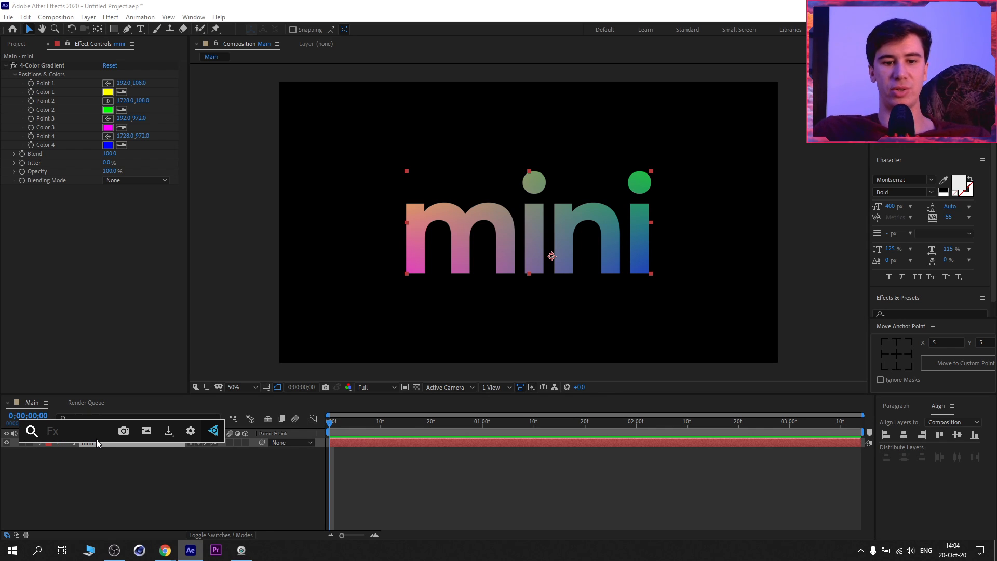
type("4")
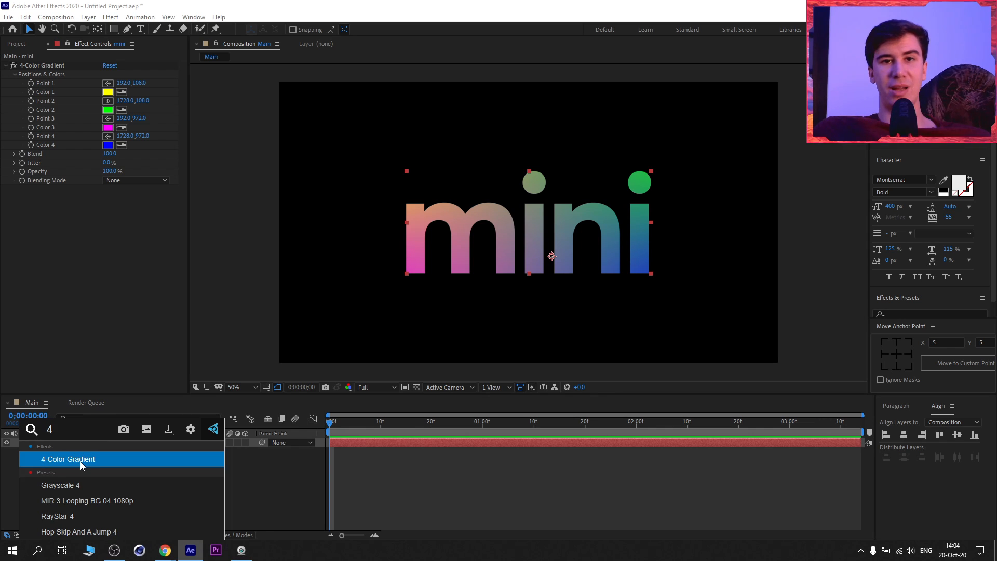
Move 4-Color Gradient points 1 to 4 to about 626,310; 1162,298; 488,860 and 1398,840, and set its blending mode to Hard Light
left_click(37, 68)
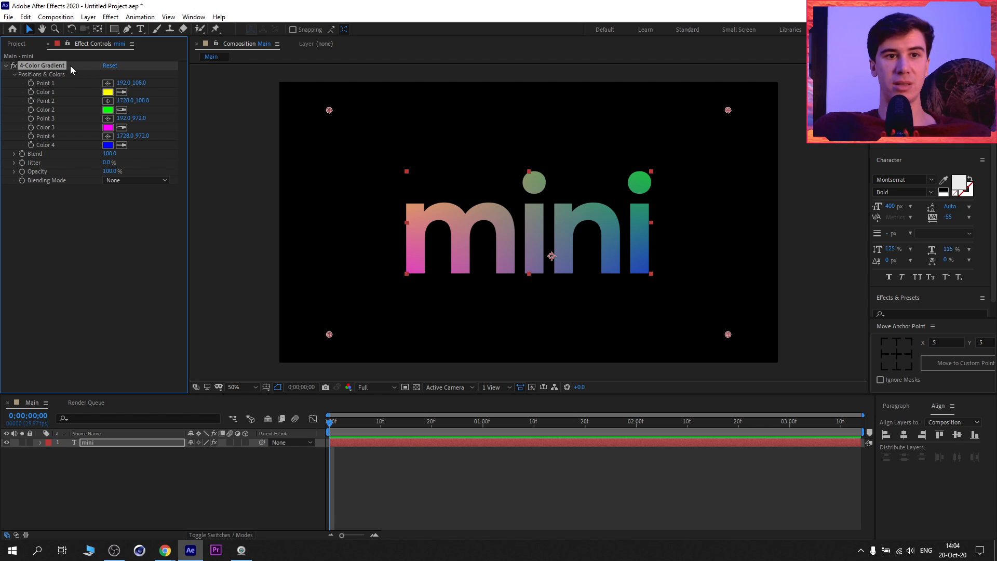
left_click_drag(330, 341, 406, 311)
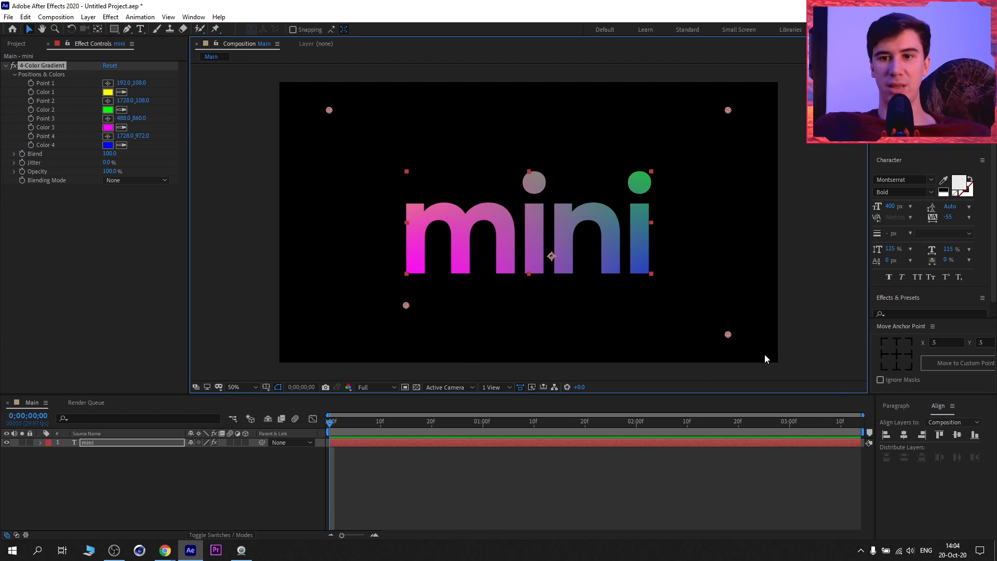
left_click_drag(729, 334, 643, 300)
left_click_drag(728, 111, 544, 157)
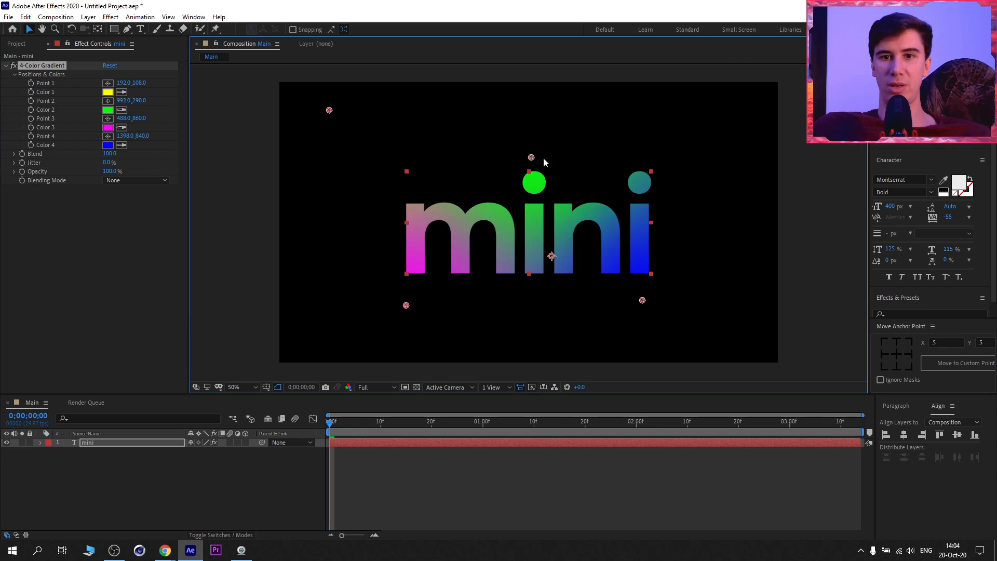
left_click_drag(544, 157, 582, 160)
left_click_drag(329, 110, 442, 163)
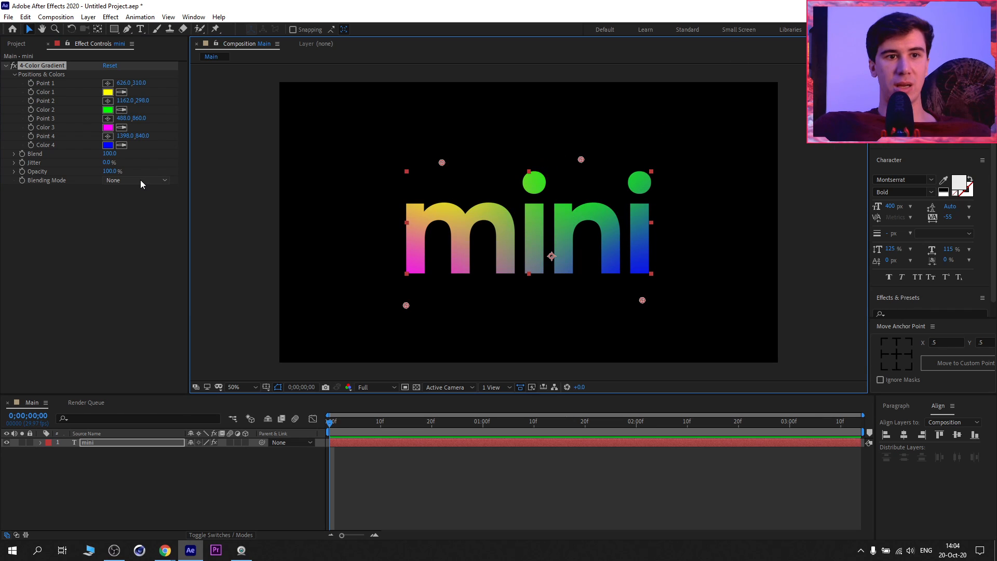
left_click(141, 181)
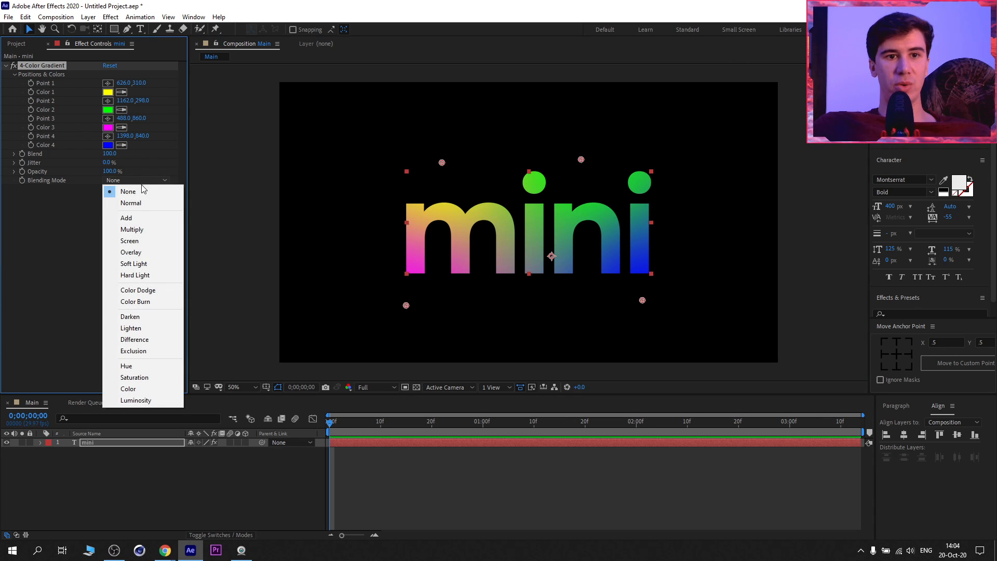
left_click(150, 276)
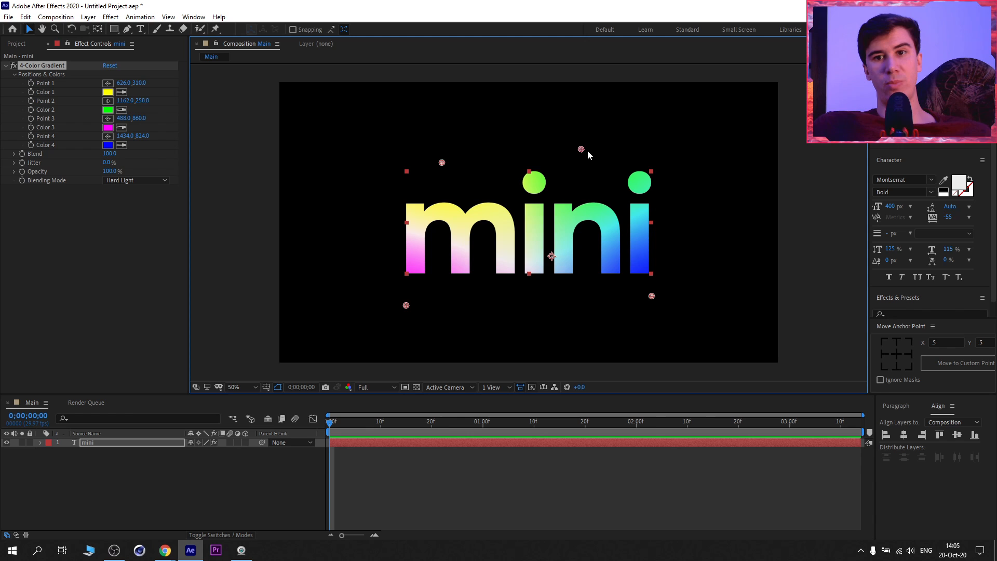
Move 4-Color Gradient points 1 to 4 outward to about 558,284; 1346,232; 370,868 and 1486,884
left_click_drag(589, 155, 631, 142)
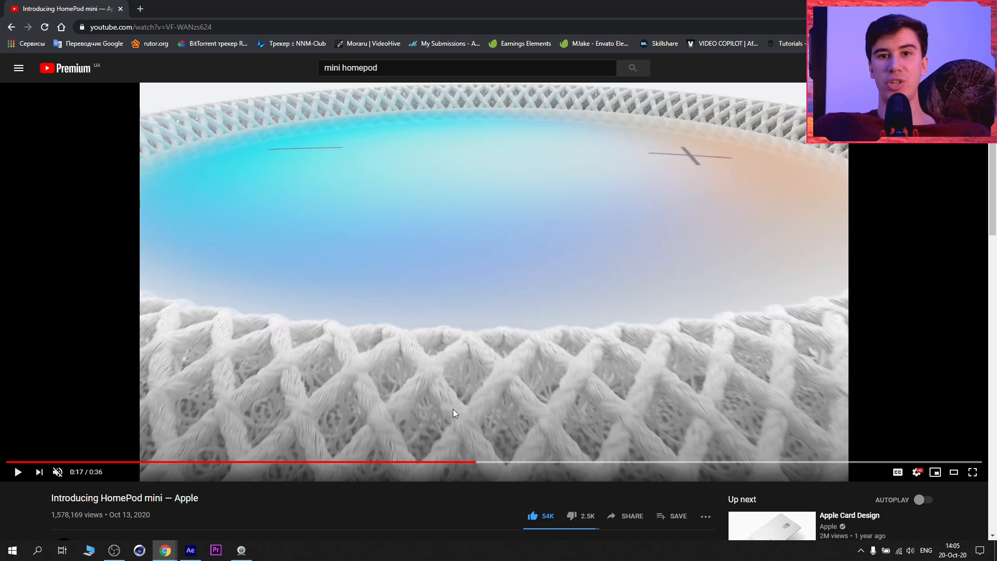
Switch to the browser, scrub the HomePod mini video to the "mini" text at 0:18 to examine its colours, and return to After Effects
left_click(492, 462)
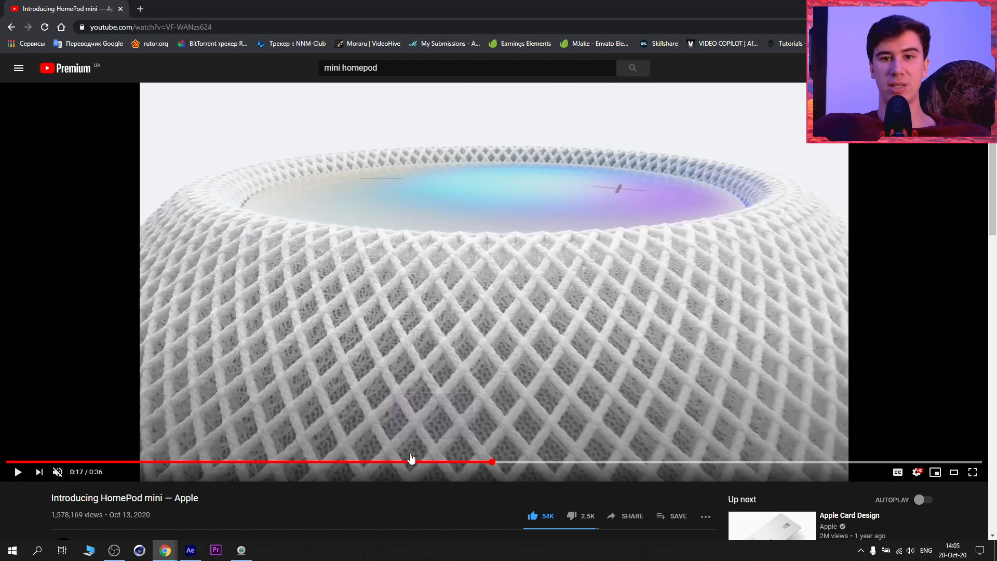
left_click_drag(411, 460, 521, 468)
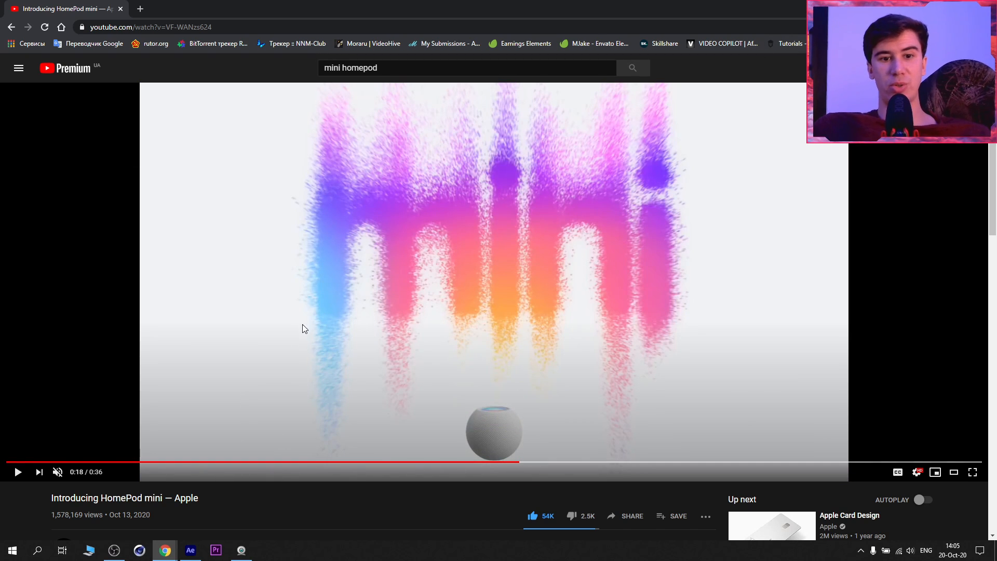
left_click(191, 550)
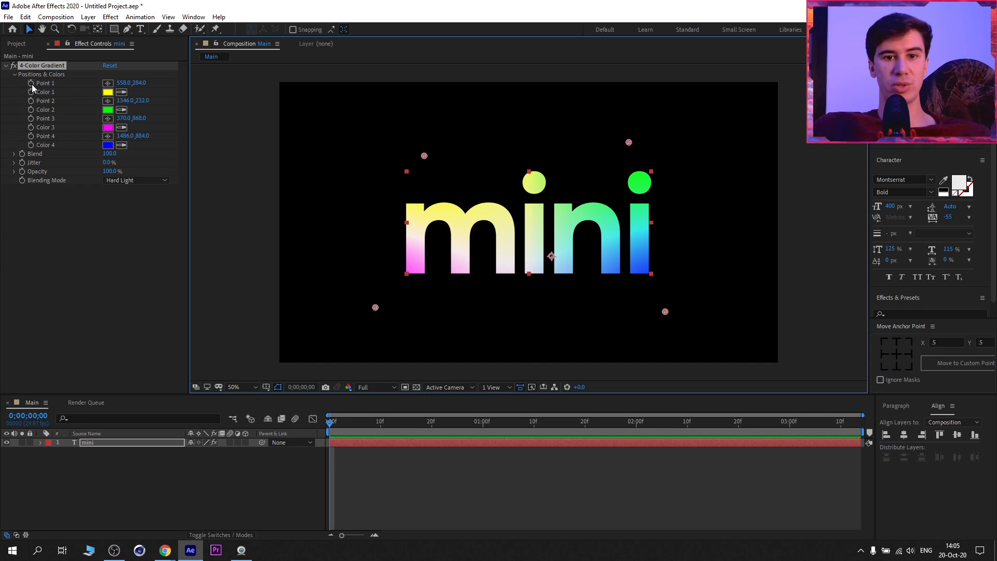
Enable keyframing for all four points and colours of the 4-Color Gradient at 0;00;00;00
left_click_drag(32, 83, 31, 137)
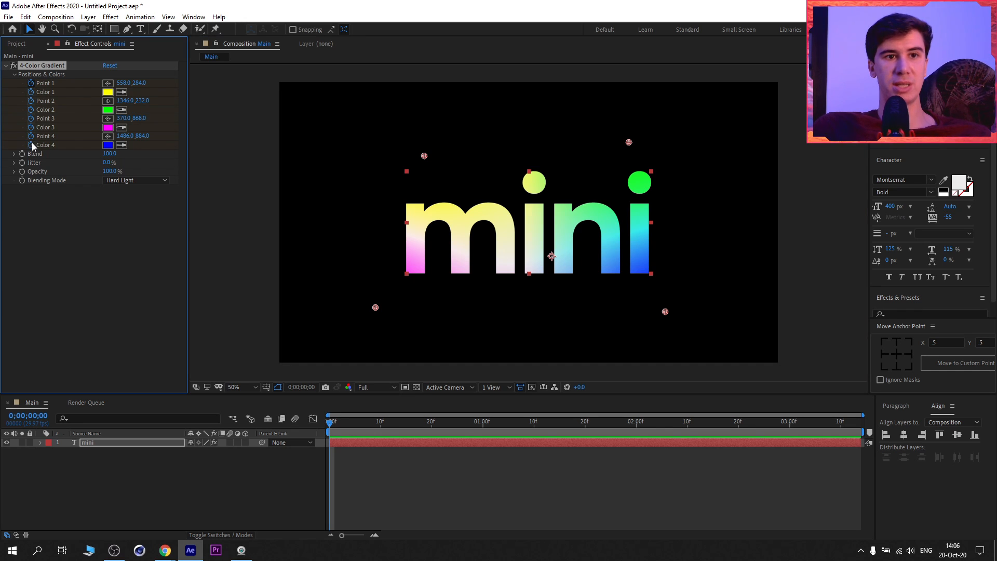
left_click(250, 291)
left_click(42, 66)
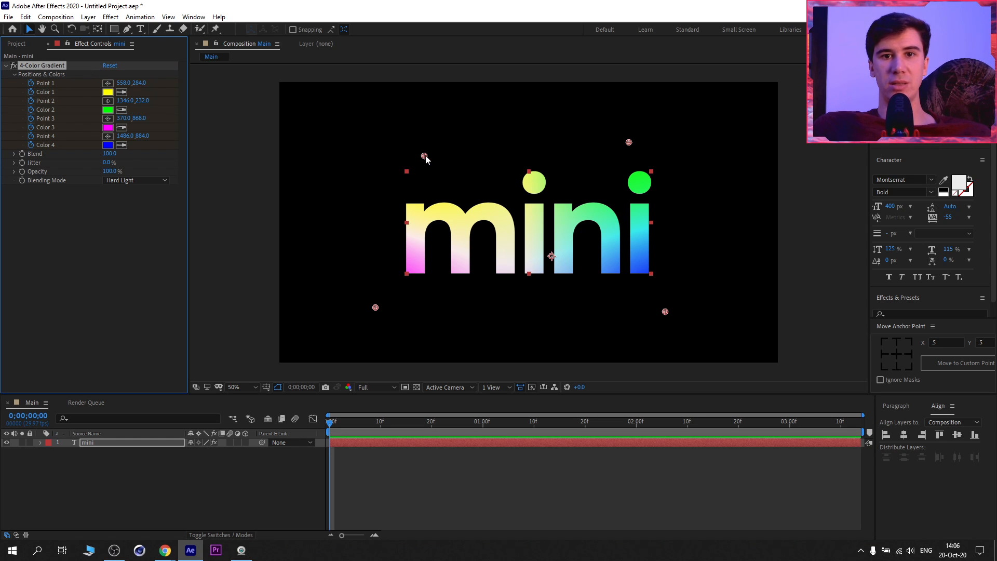
Move gradient Point 1 down to about 562,360 and set Color 1 to purple 6B00D8
left_click_drag(424, 156, 425, 176)
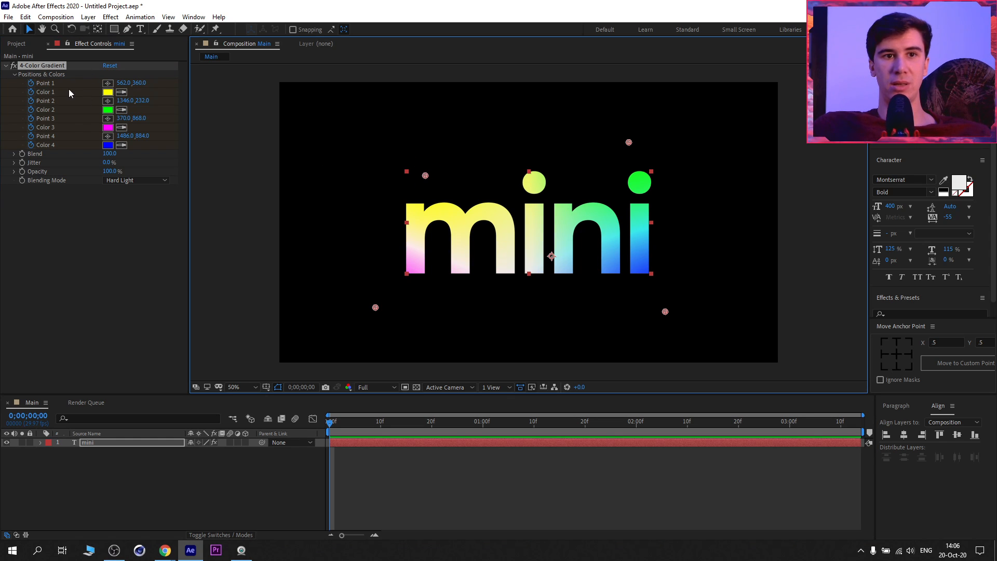
left_click(107, 95)
left_click(174, 247)
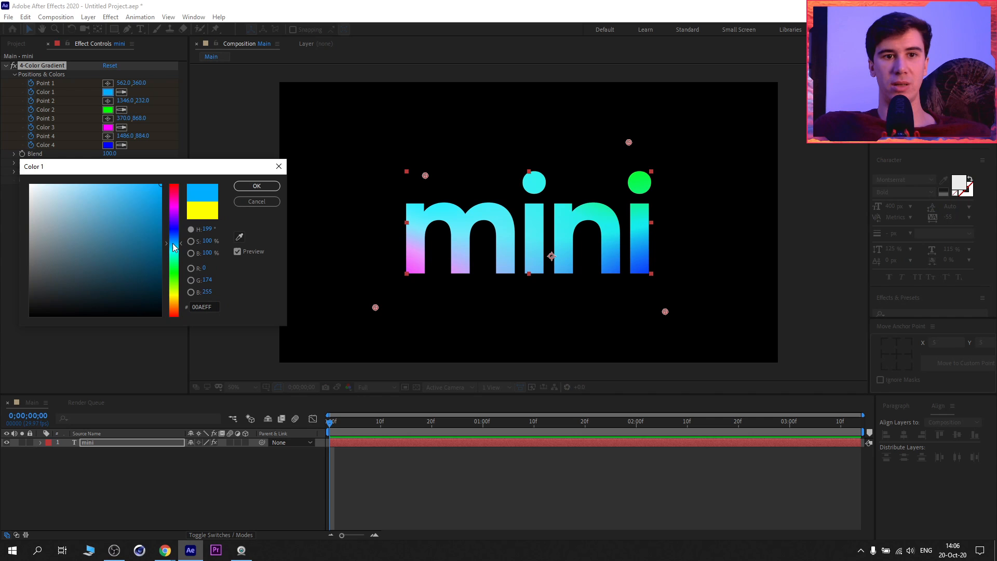
left_click(165, 205)
left_click(175, 222)
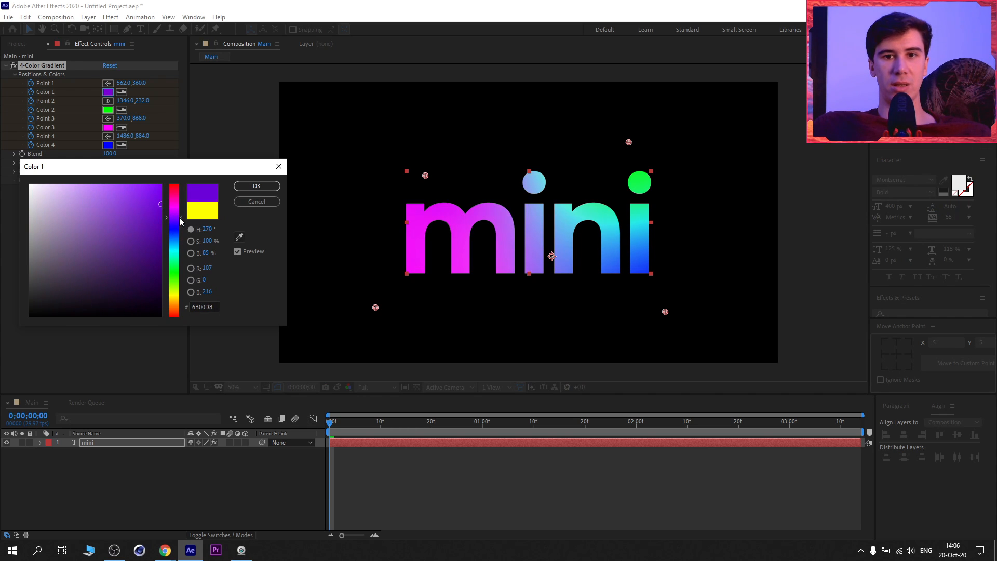
left_click(249, 187)
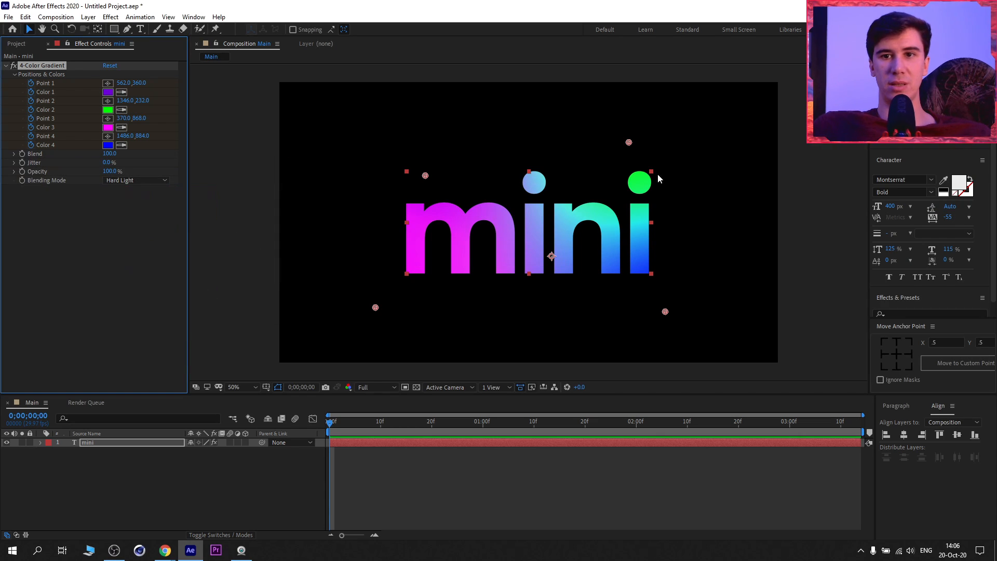
Move gradient Point 2 to about 1342,318 and set Color 2 to a violet-blue
mouse_move(630, 143)
left_mouse_down()
mouse_move(644, 151)
mouse_move(628, 165)
left_mouse_up()
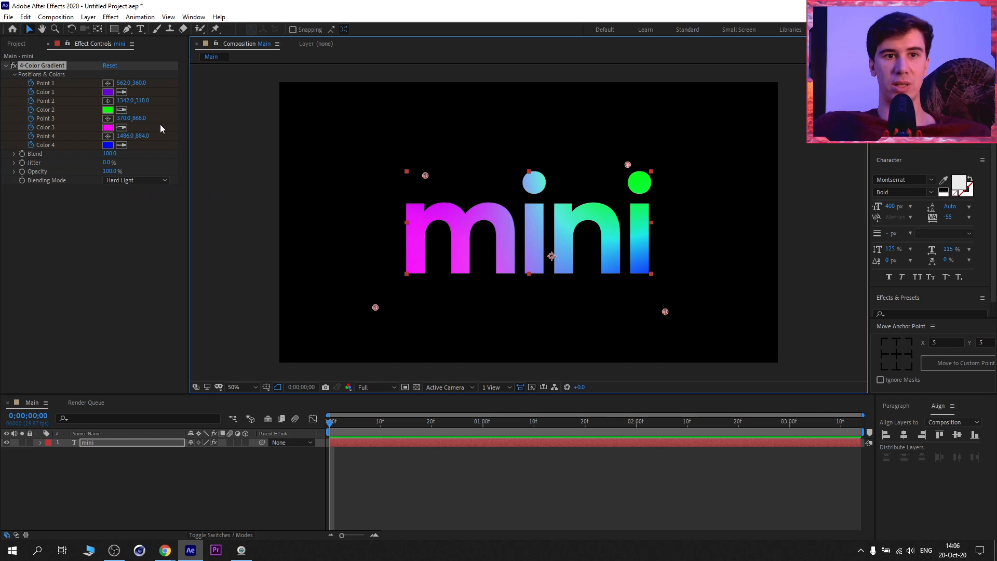
left_click(108, 109)
mouse_move(181, 238)
left_mouse_down()
mouse_move(181, 208)
mouse_move(181, 224)
left_mouse_up()
key("Return")
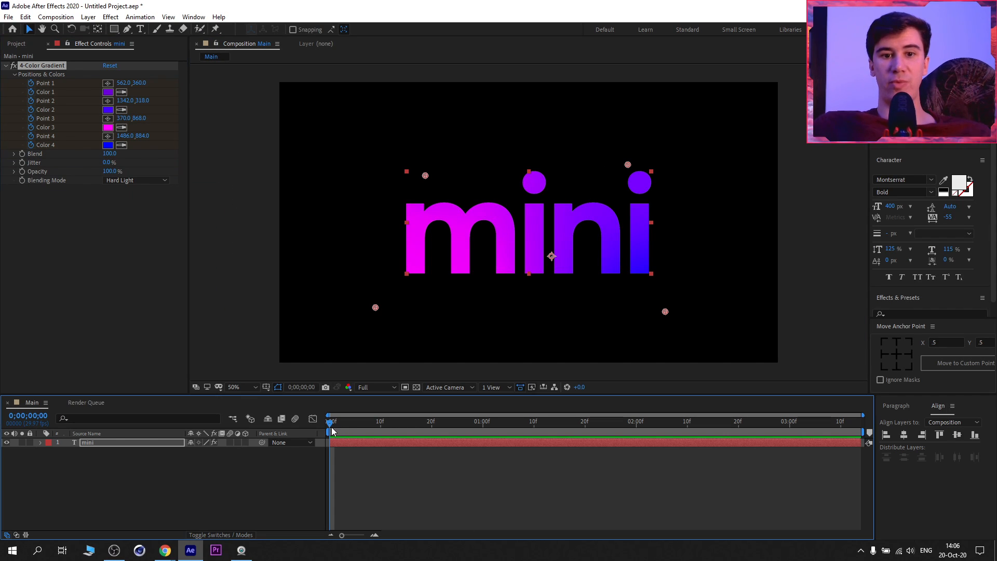
At 0;00;00;06, move gradient Point 1 to about 462,316, Point 2 to about 1332,280 and Point 4 to about 1292,896
left_click_drag(339, 432, 362, 428)
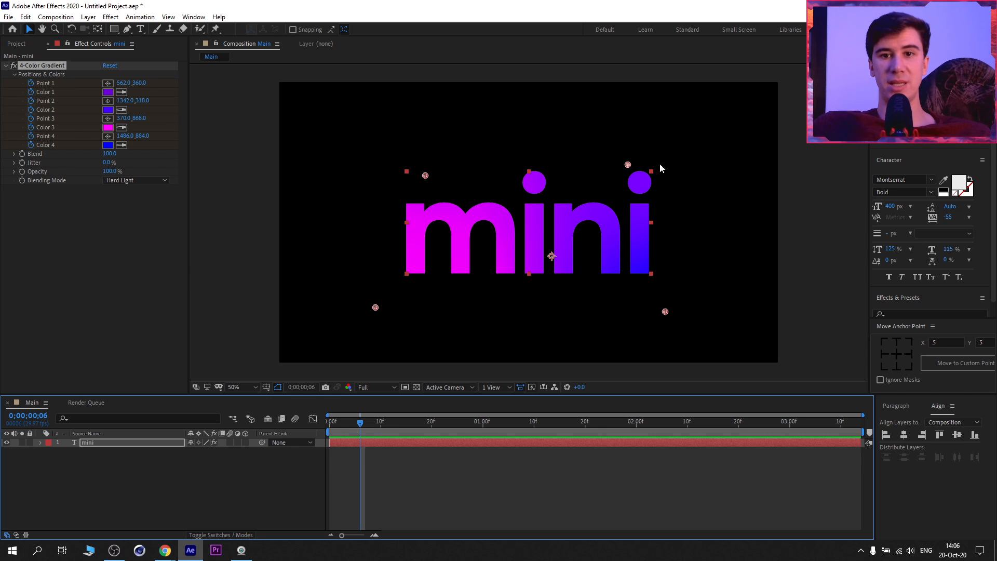
left_click_drag(623, 167, 615, 161)
left_click_drag(426, 176, 399, 164)
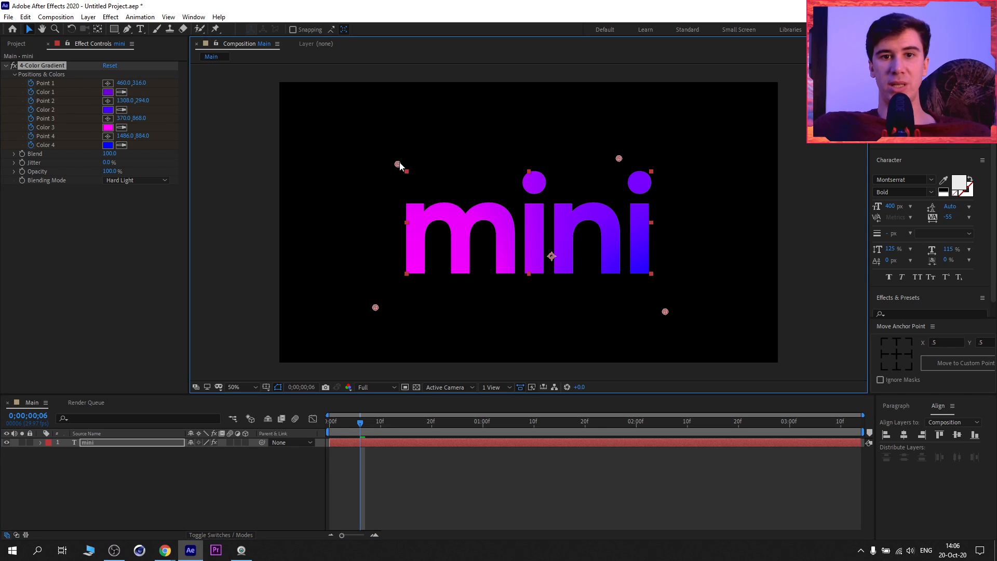
left_click_drag(665, 312, 616, 315)
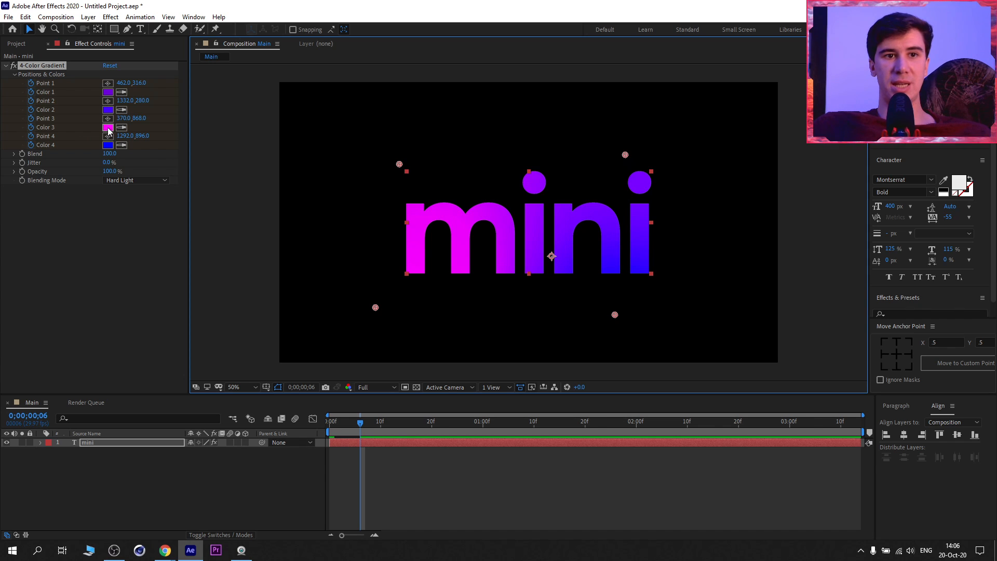
Set the gradient's Color 2 to light blue at 0;00;00;06 and advance the current time to 0;00;00;17
left_click(107, 110)
left_click_drag(170, 201, 185, 250)
left_click(272, 186)
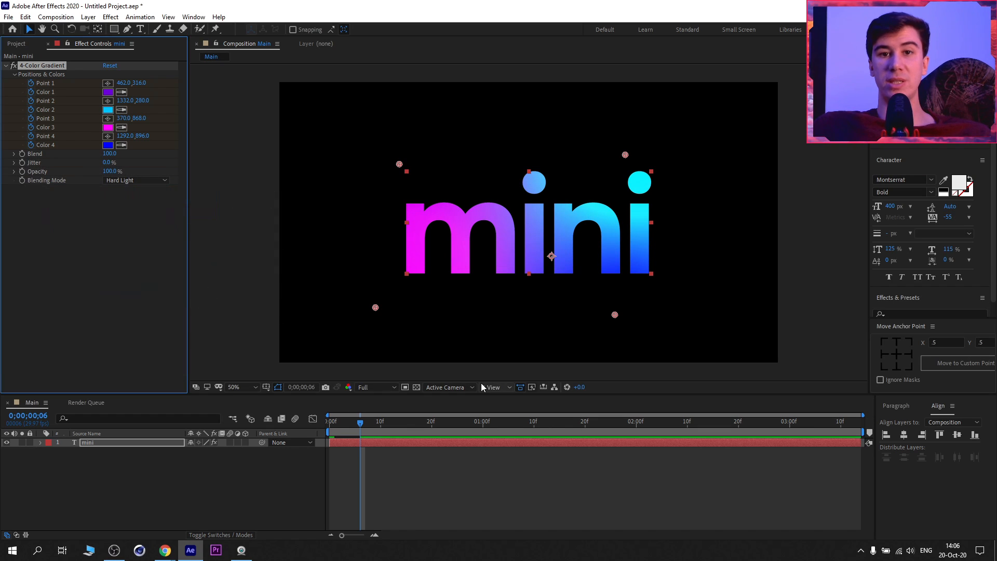
left_click_drag(359, 424, 416, 444)
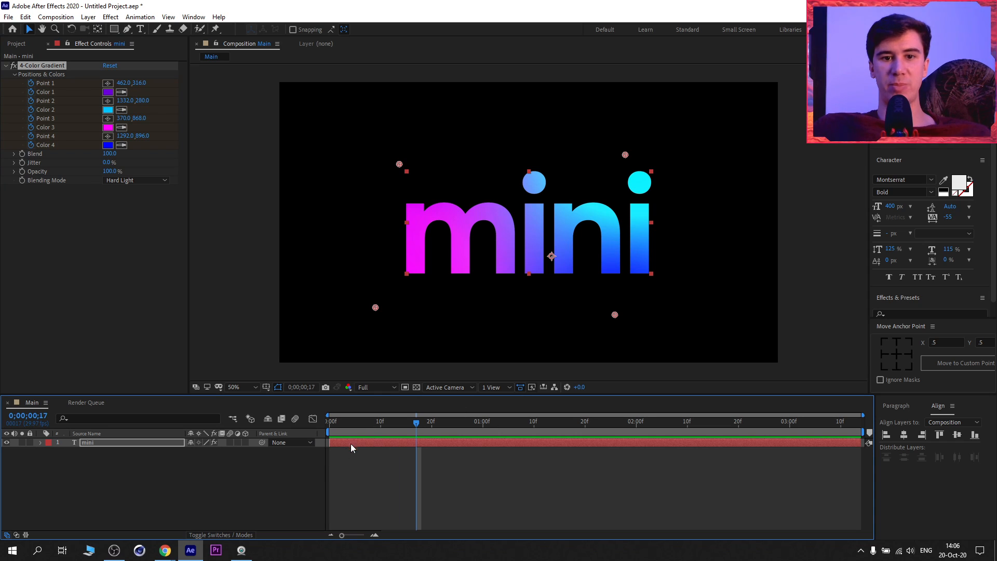
At the composition start, delete the 4-Color Gradient from the "mini" layer and paste the prepared animated version in its place
key("Home")
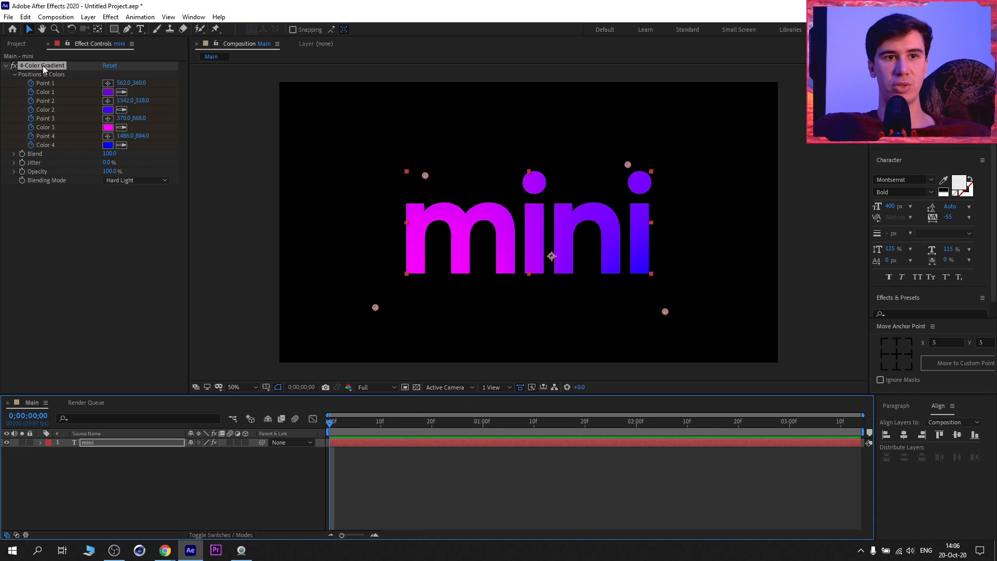
left_click(43, 65)
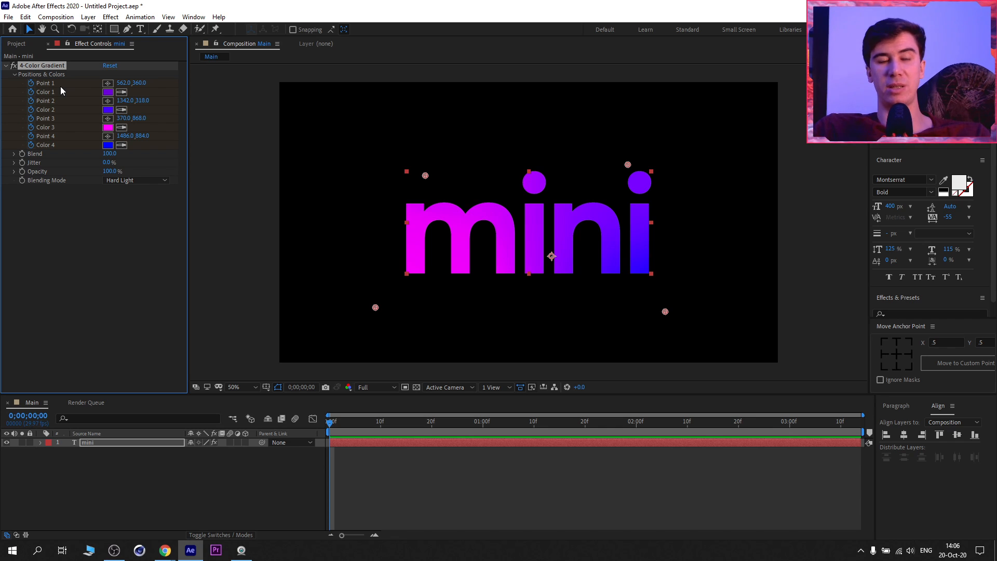
key("Delete")
key("ctrl+v")
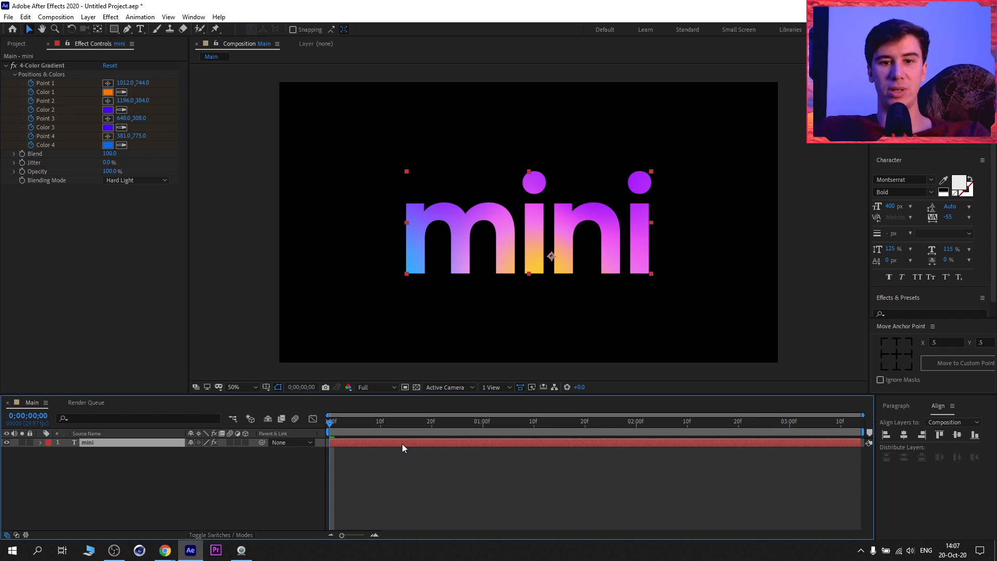
Review the "mini" layer's keyframes and preview the pasted gradient animation along the timeline
key("u")
scroll(396, 461, "down", 3)
left_click_drag(329, 424, 396, 437)
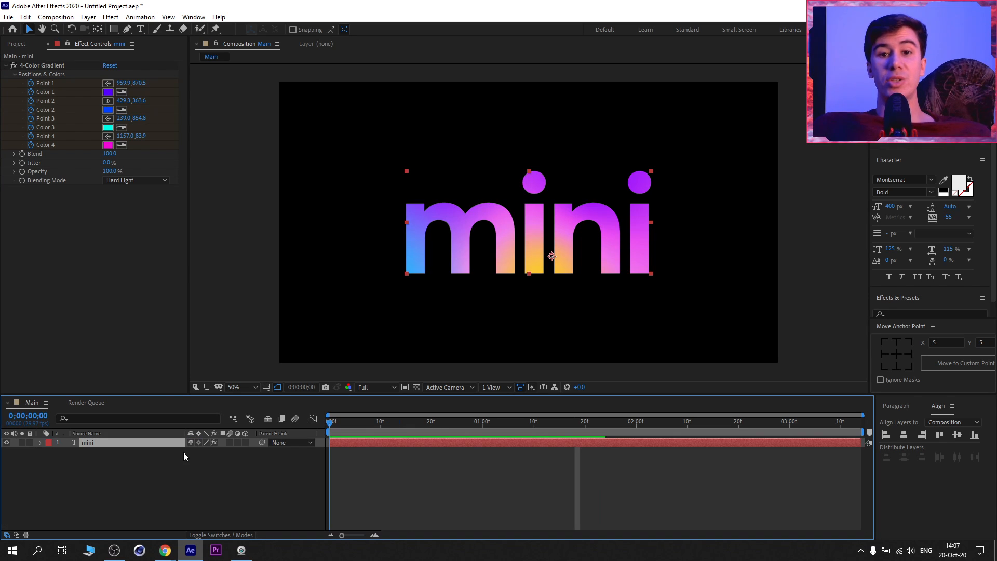
left_click_drag(330, 467, 590, 487)
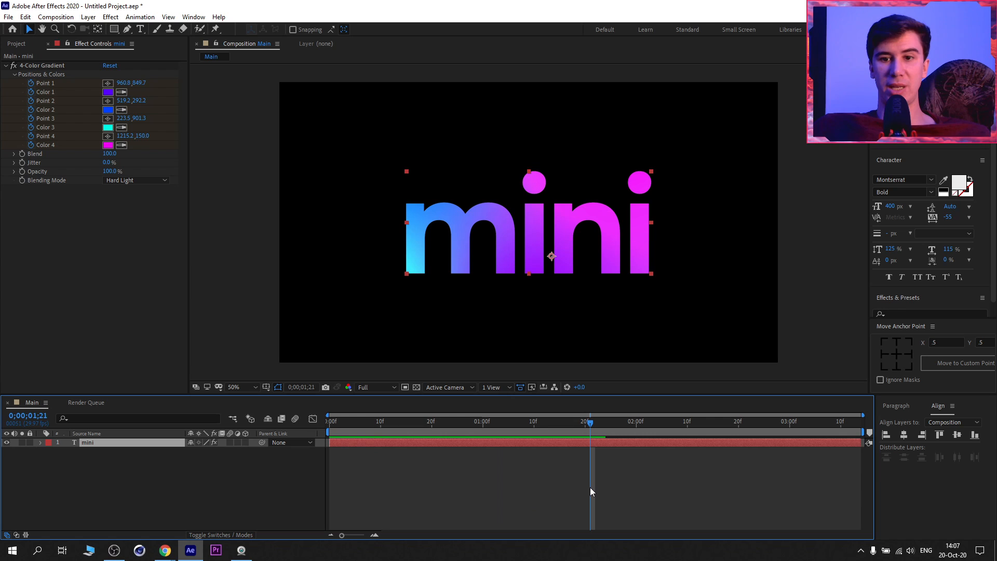
key("space")
Pre-compose the "mini" layer as "Text", moving all attributes into the new composition
left_click(98, 443)
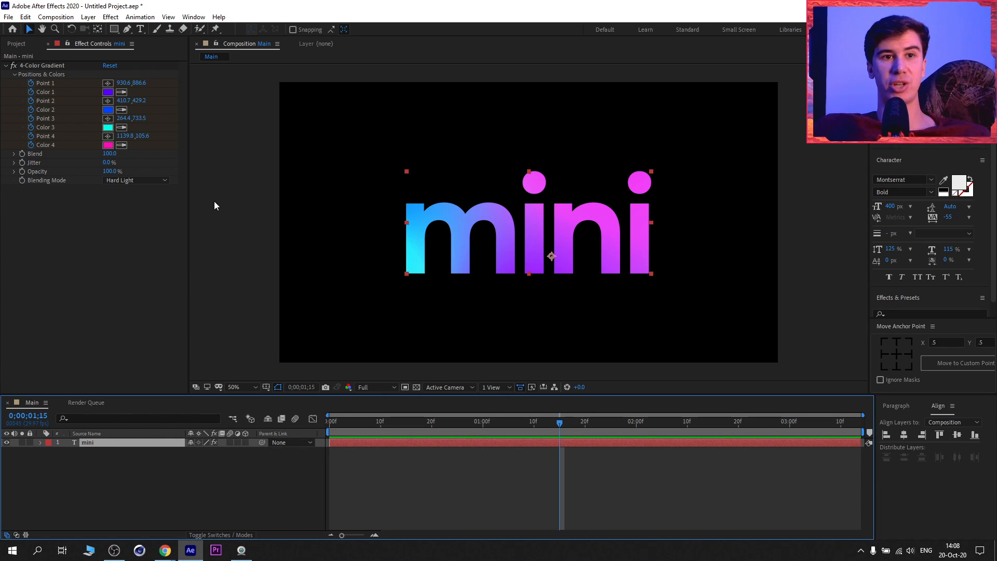
left_click(88, 18)
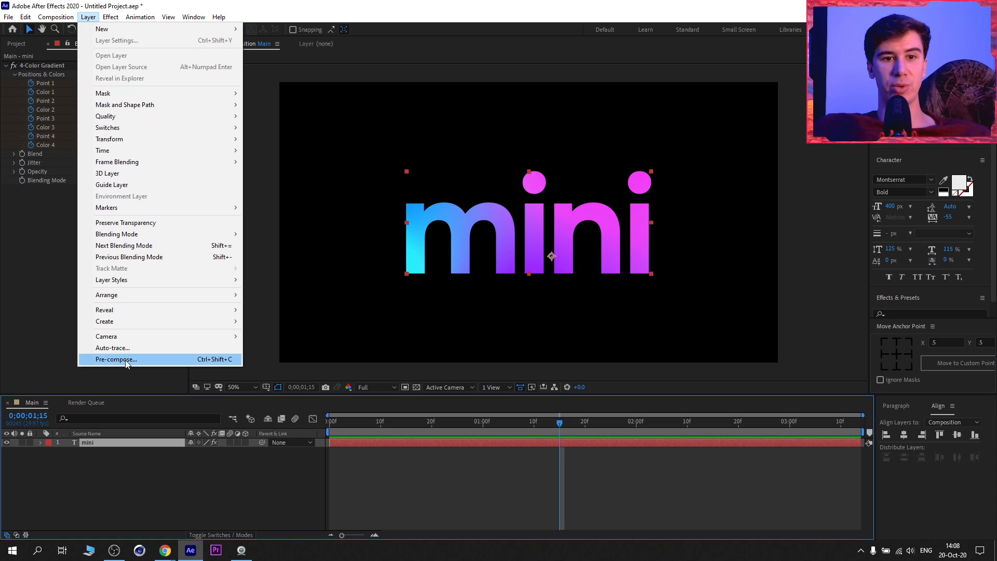
left_click(229, 363)
type("Text")
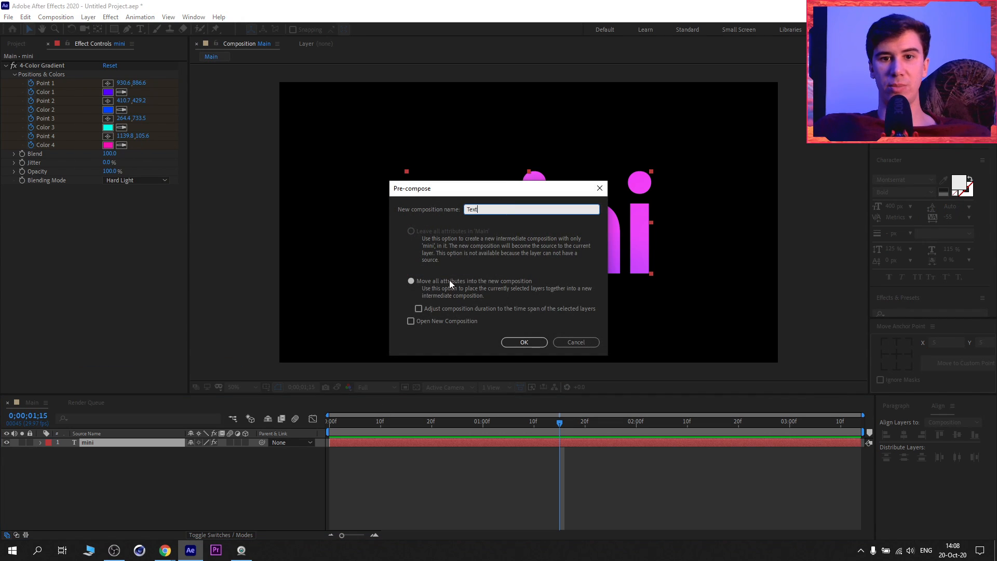
left_click(419, 281)
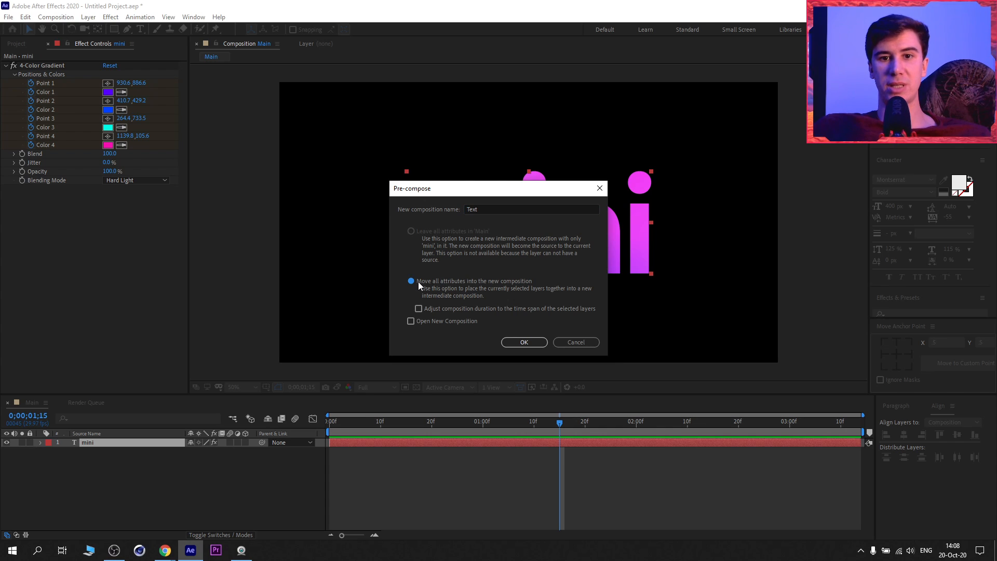
left_click(525, 343)
Create a new black 1920 × 1080 px solid layer named "Form"
left_click(146, 483)
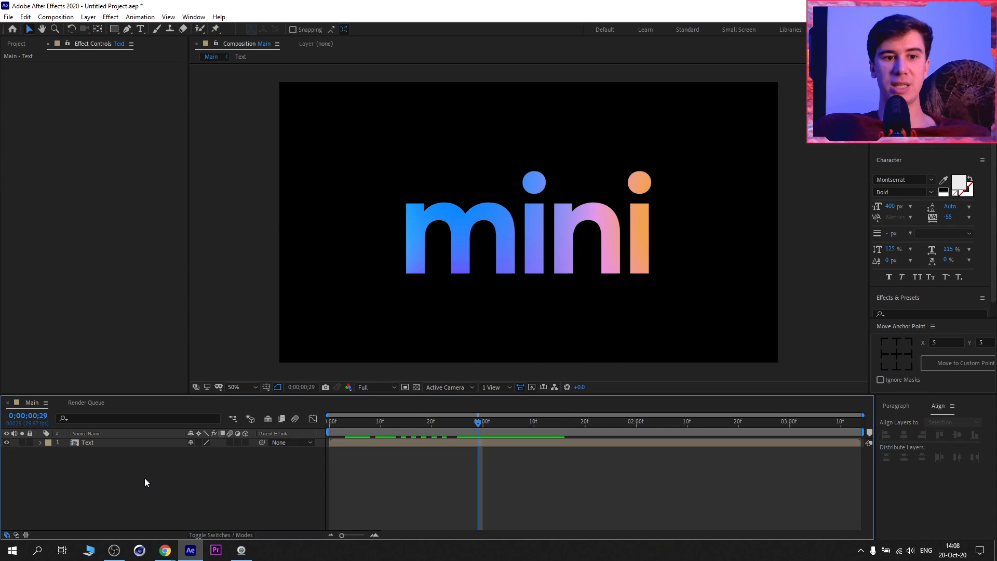
left_click(88, 17)
mouse_move(140, 33)
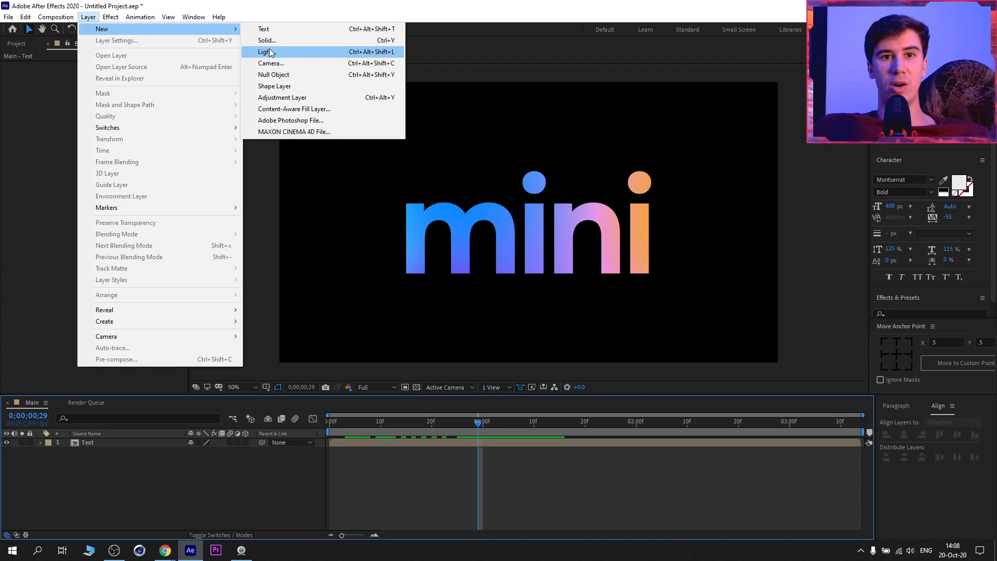
left_click(283, 41)
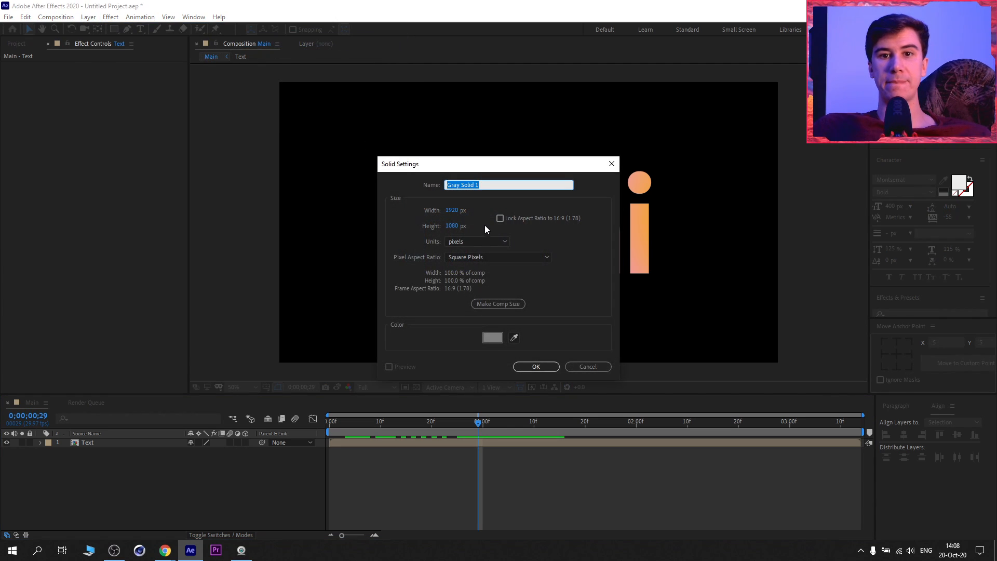
type("Form")
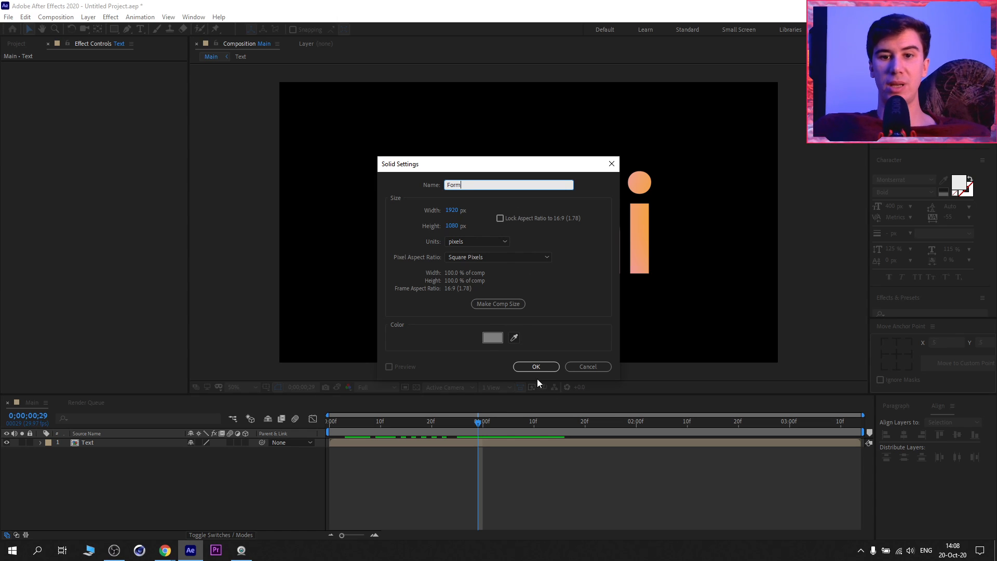
left_click(492, 337)
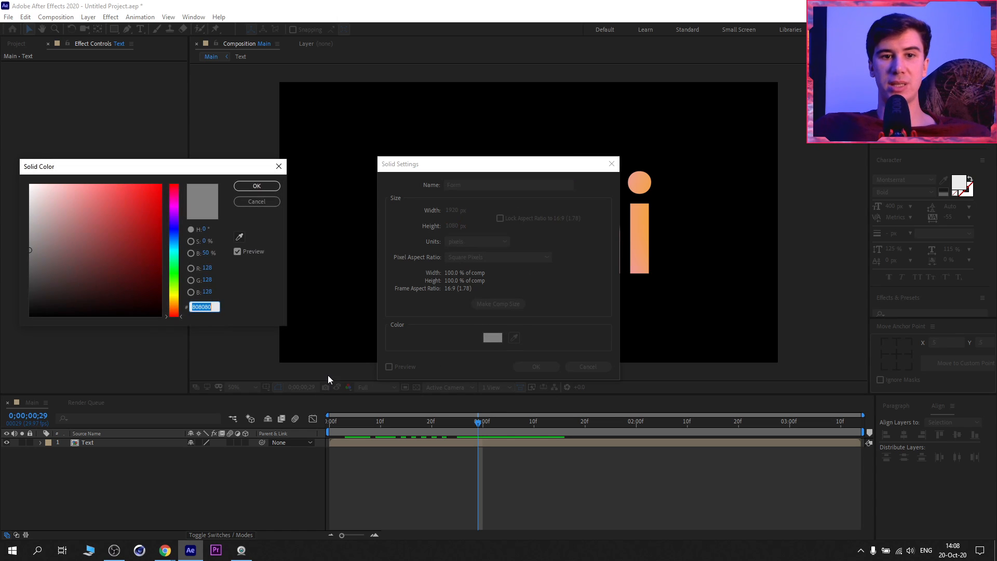
left_click_drag(51, 283, 2, 352)
left_click(273, 185)
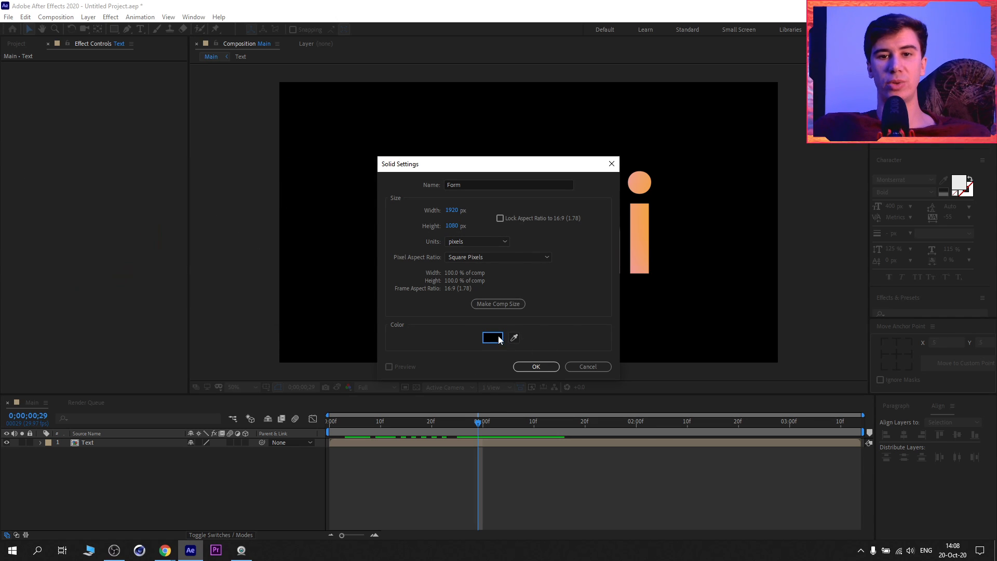
left_click(536, 367)
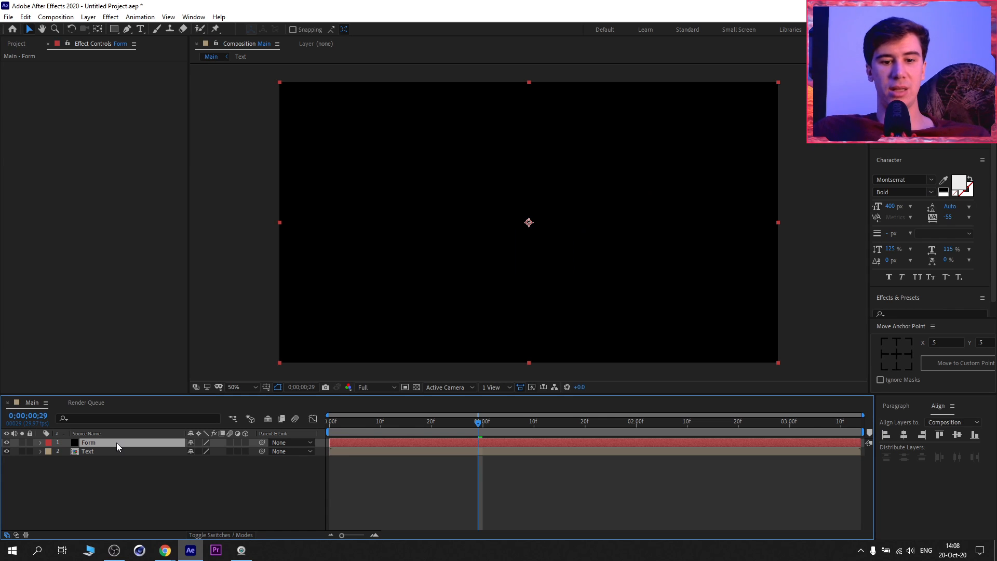
Find the Form effect in FX Console and apply it to the "Form" solid layer
key("ctrl+space")
type("form")
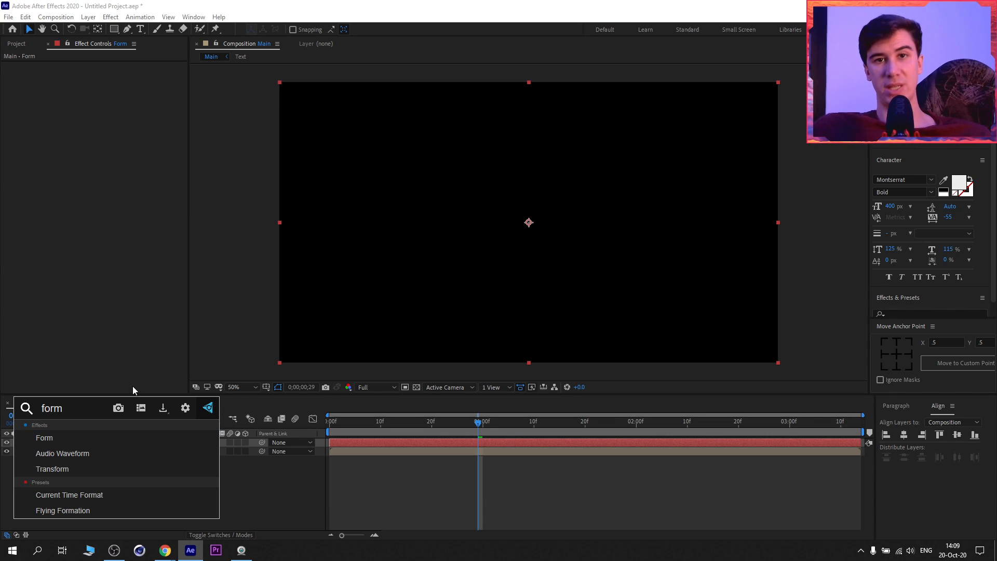
left_click(86, 440)
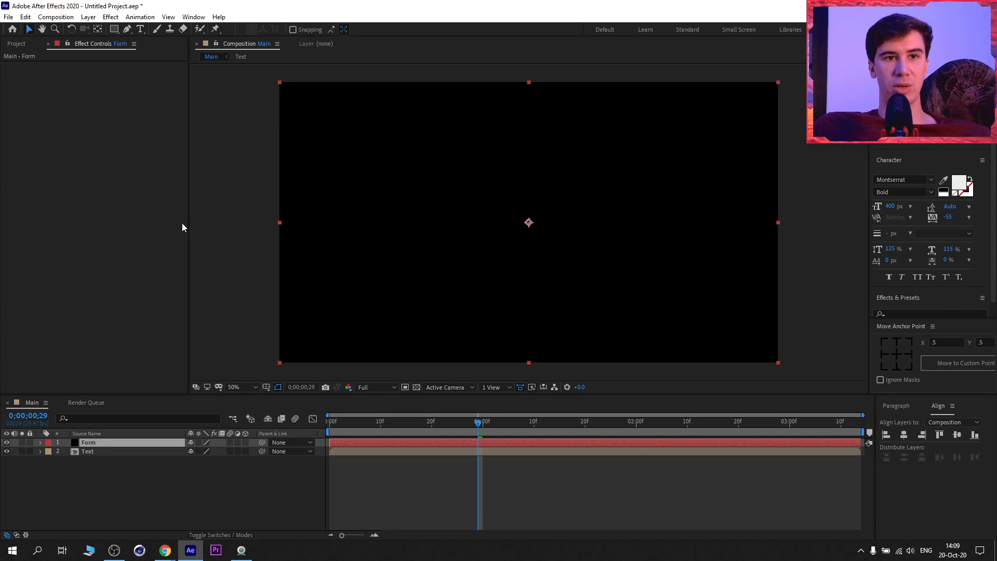
left_click(116, 18)
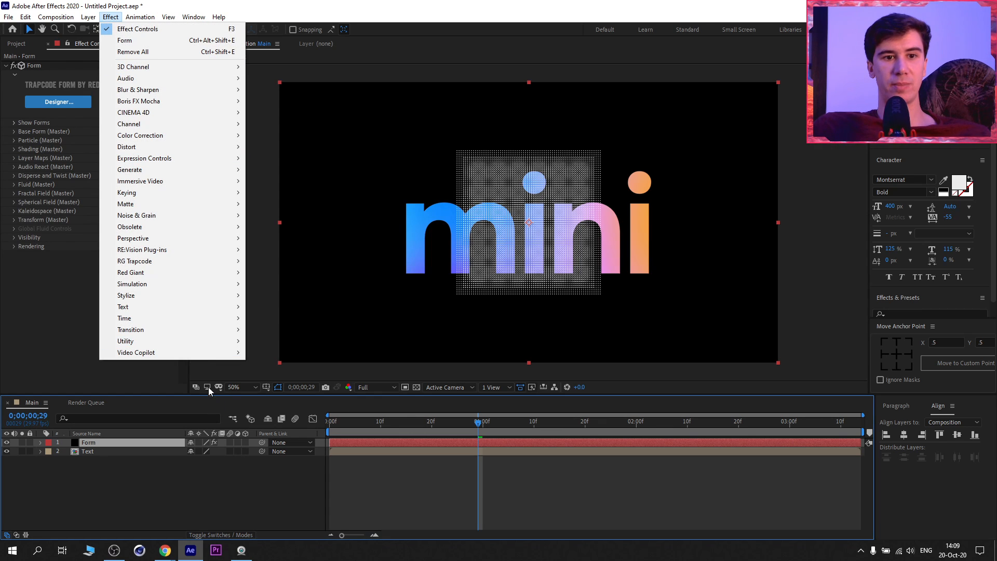
mouse_move(231, 262)
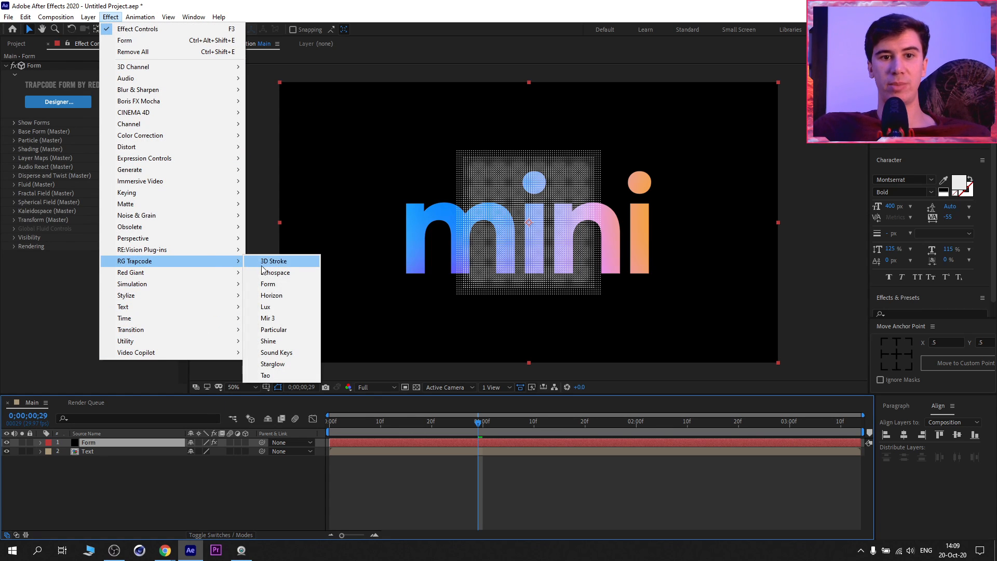
left_click(268, 284)
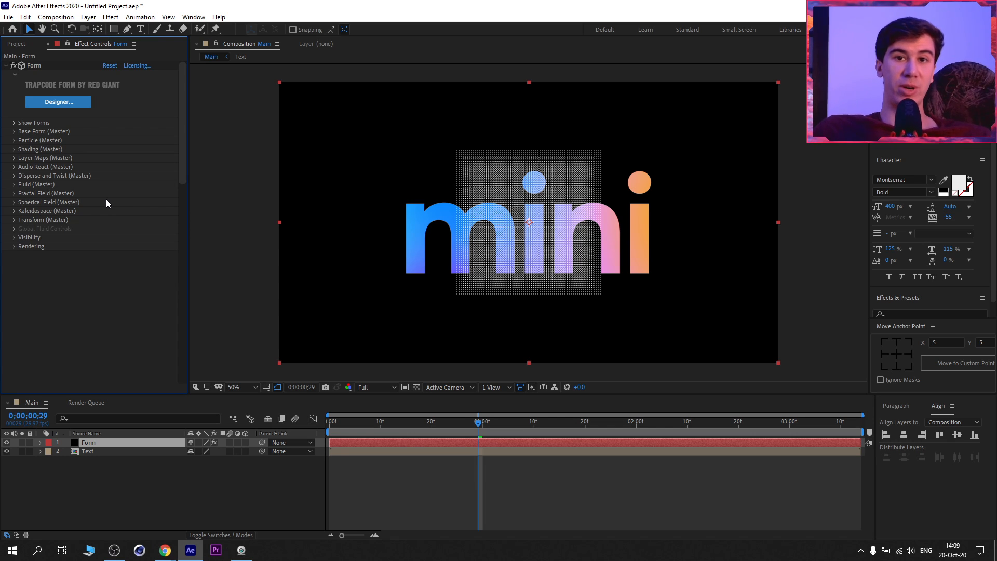
Set the Form effect's Base Form to Text/Mask and choose the Text layer as its Text/Mask source
left_click(14, 131)
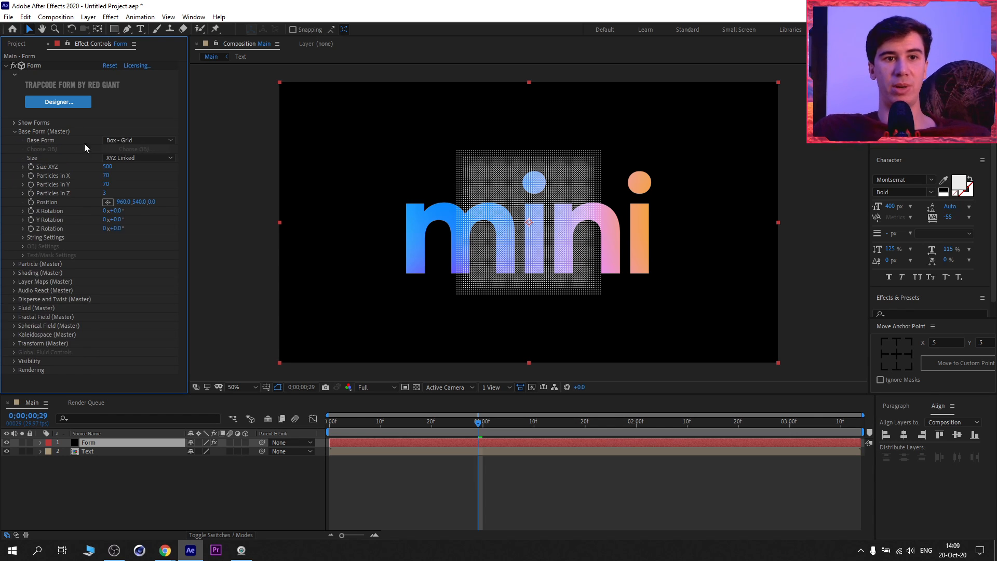
left_click(129, 140)
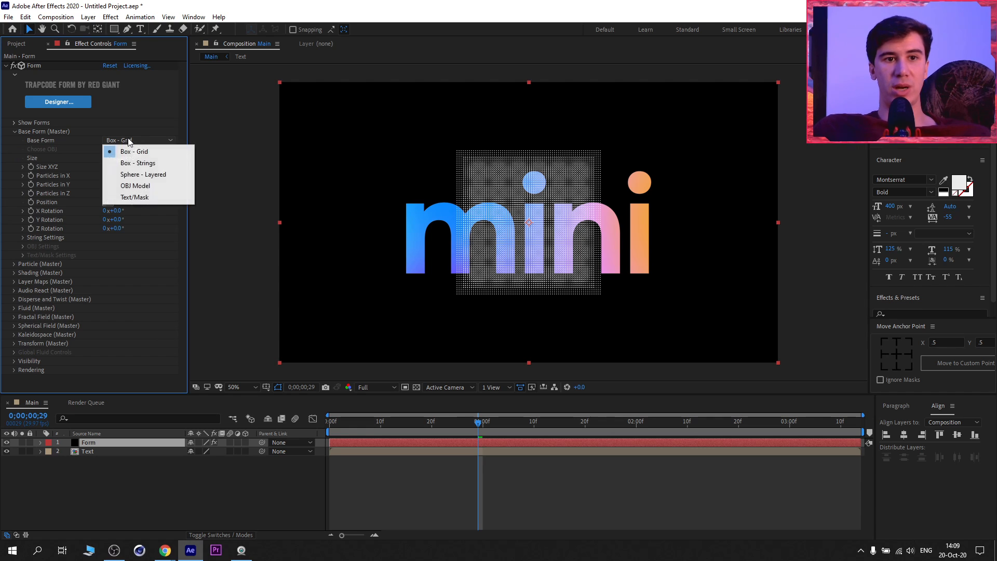
left_click(153, 198)
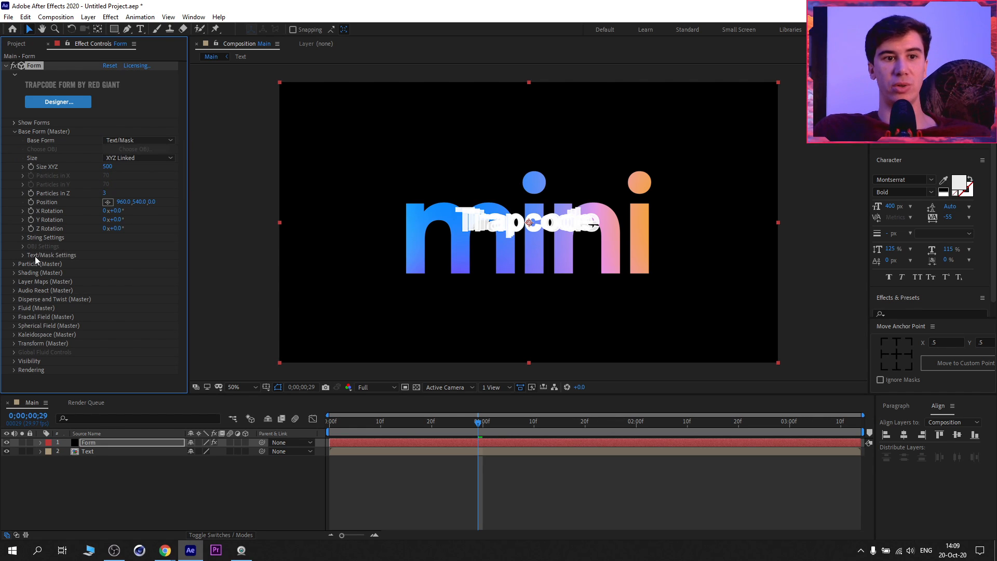
left_click(24, 256)
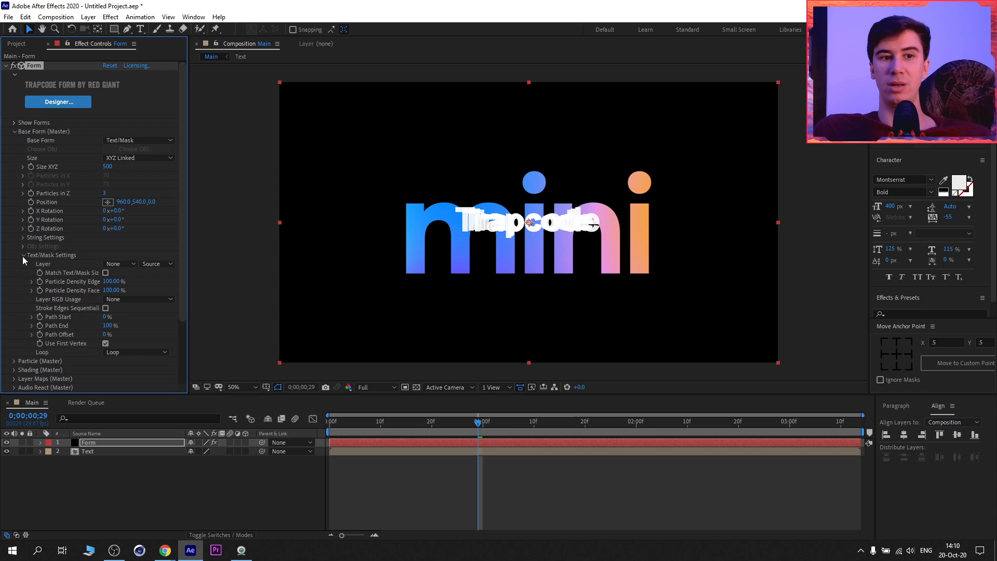
left_click(124, 264)
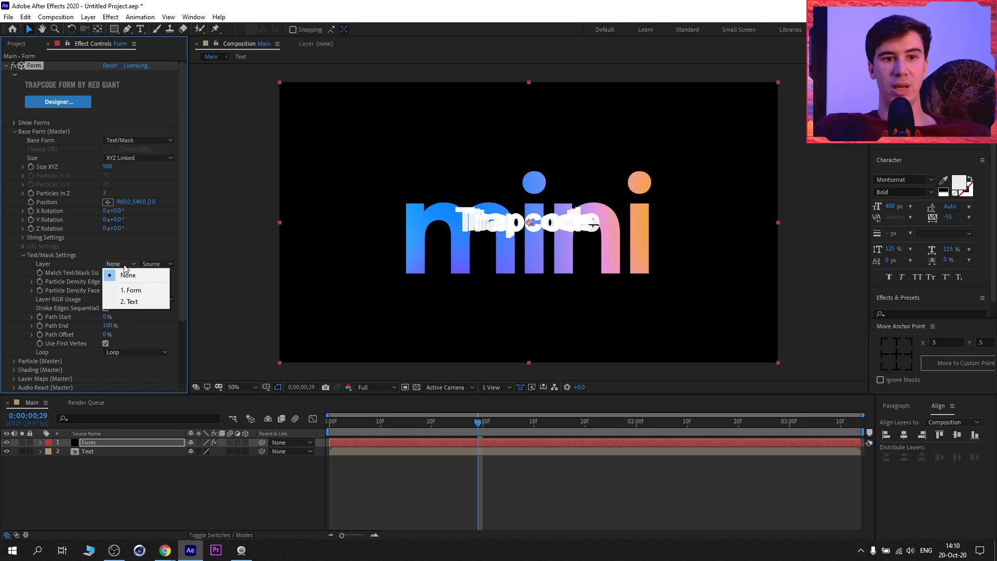
left_click(121, 302)
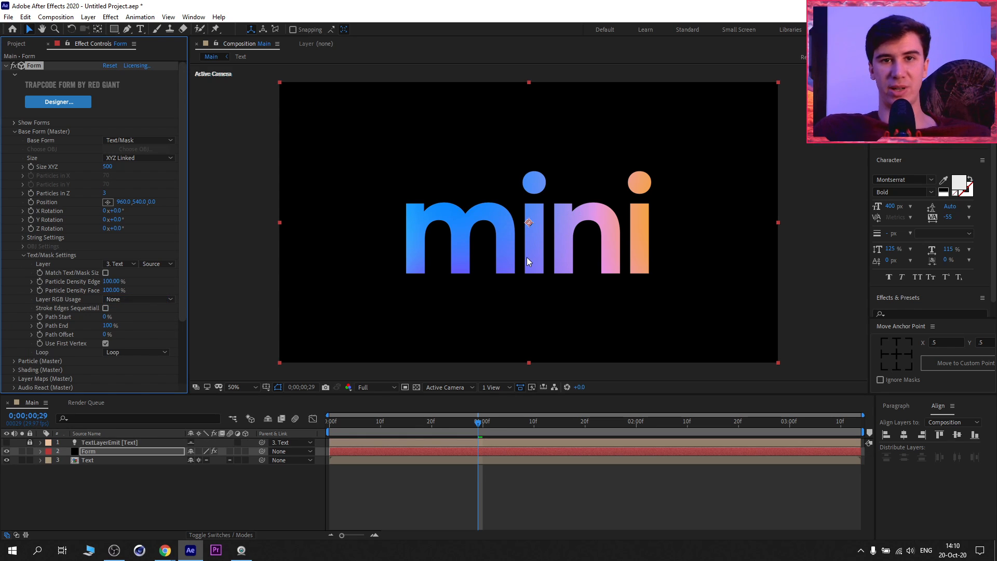
Inspect the "mini" layer inside the Text pre-composition, then return to the Form layer in Main
left_click(106, 462)
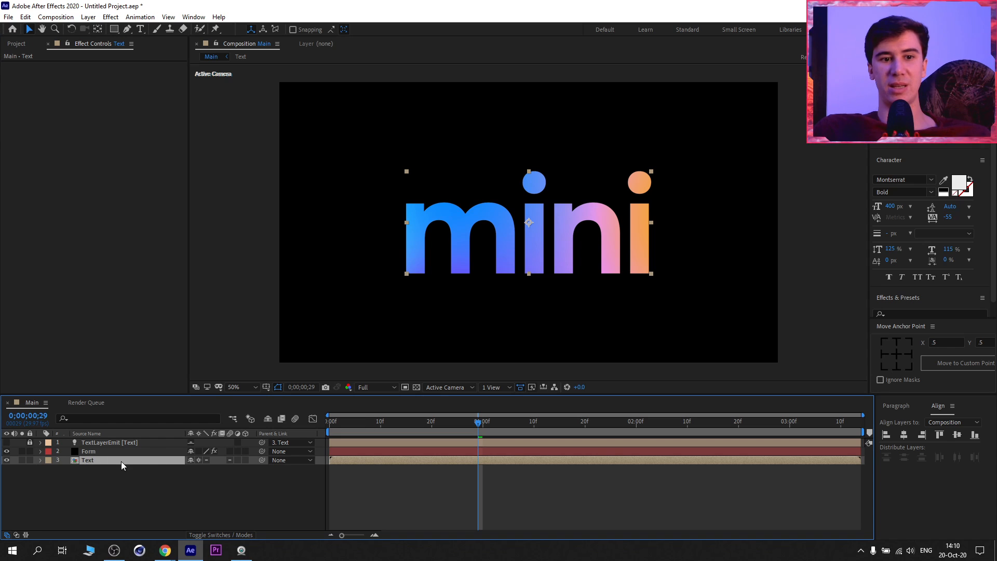
left_click(103, 452)
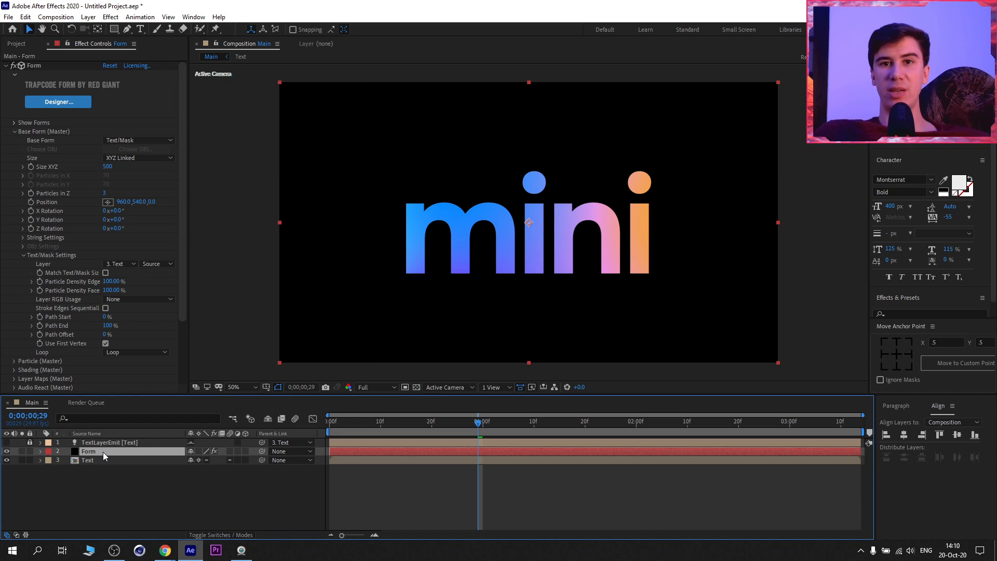
double_click(93, 460)
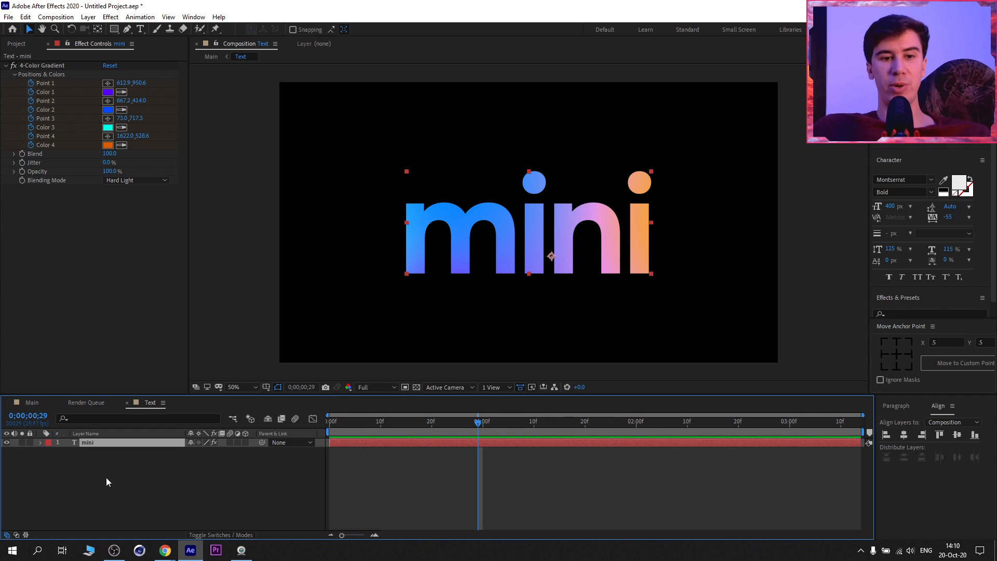
left_click(106, 478)
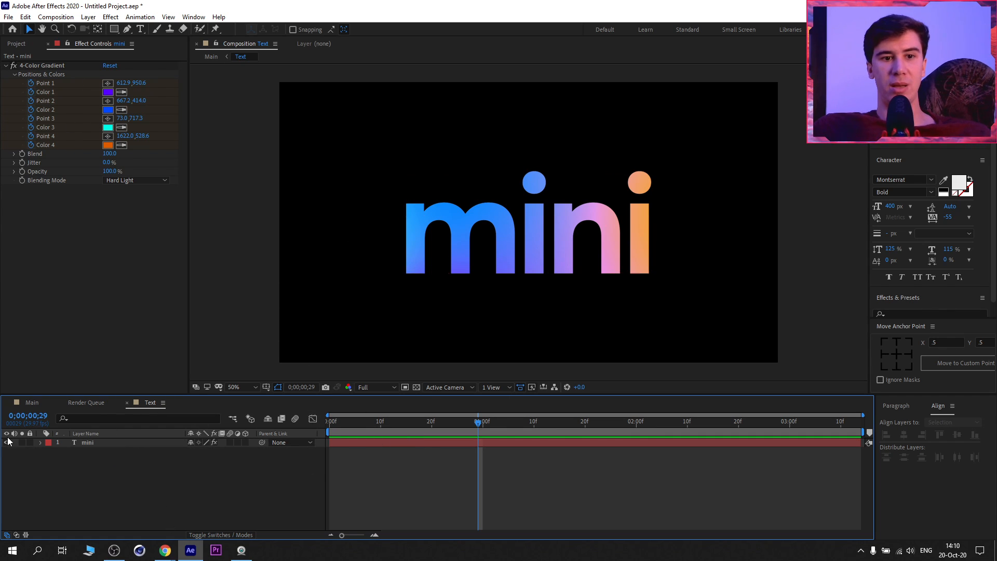
left_click(23, 405)
left_click(86, 451)
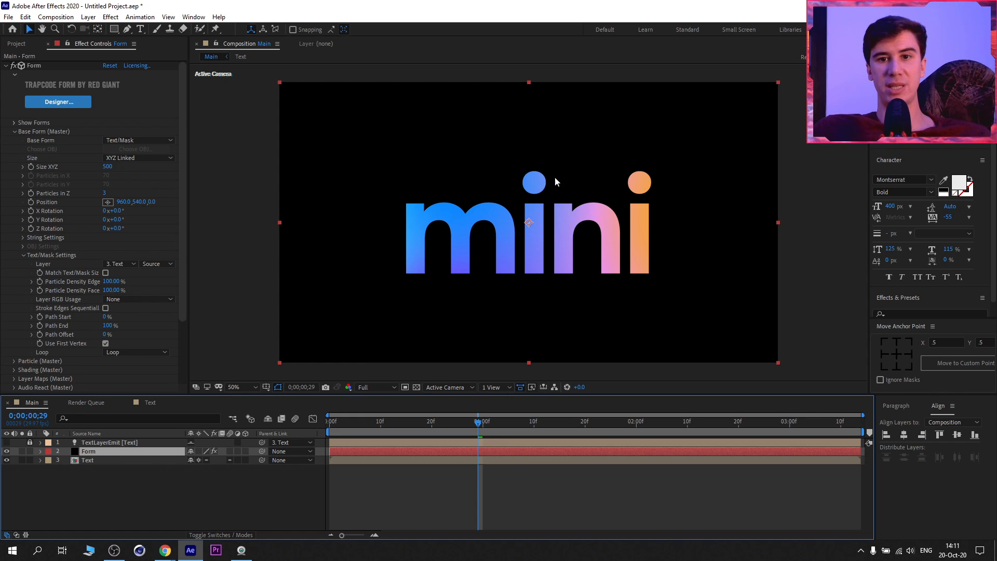
Auto-trace the alpha channel of the Text layer for the current frame, with the preview enabled
left_click(138, 460)
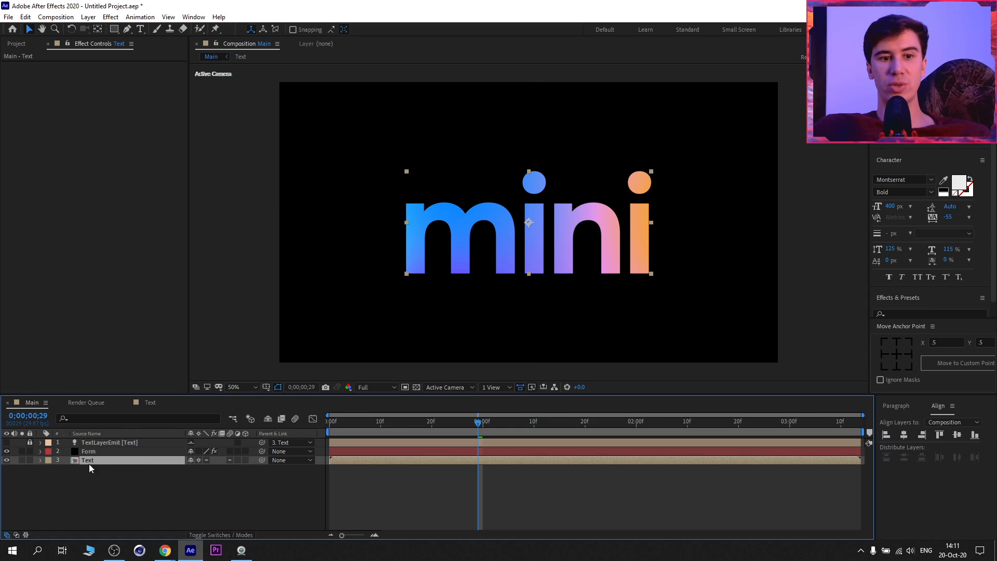
left_click(88, 16)
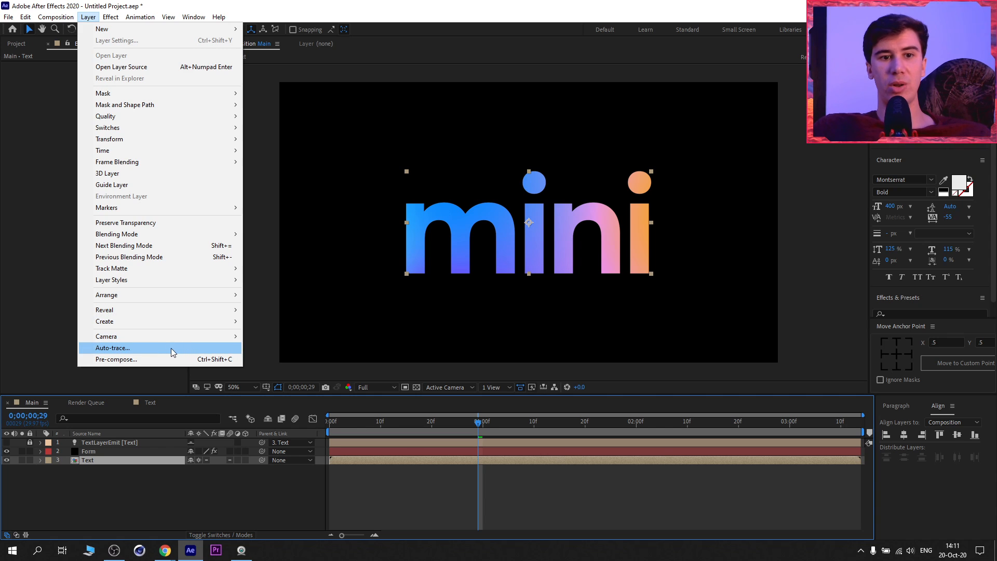
left_click(166, 350)
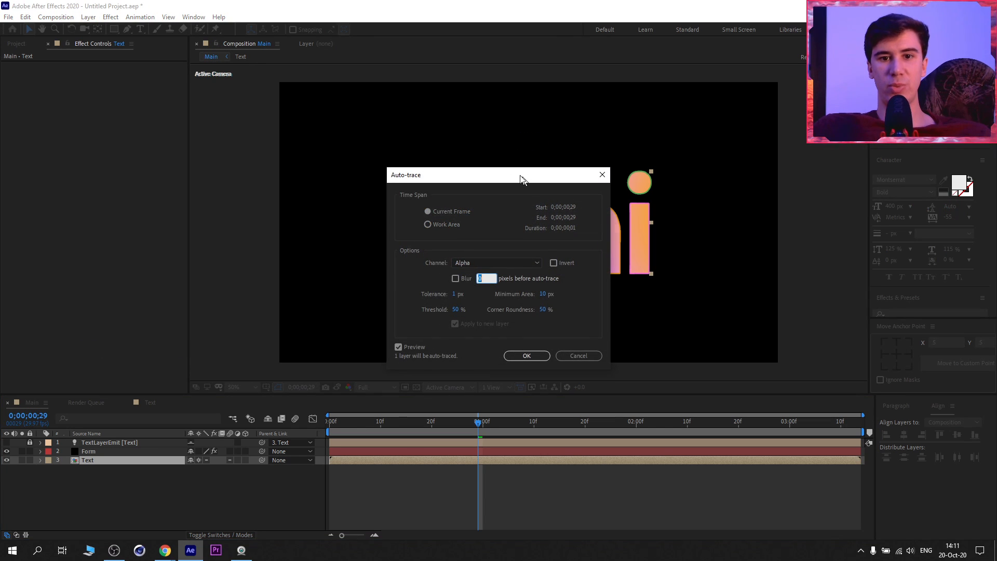
left_click_drag(521, 176, 265, 123)
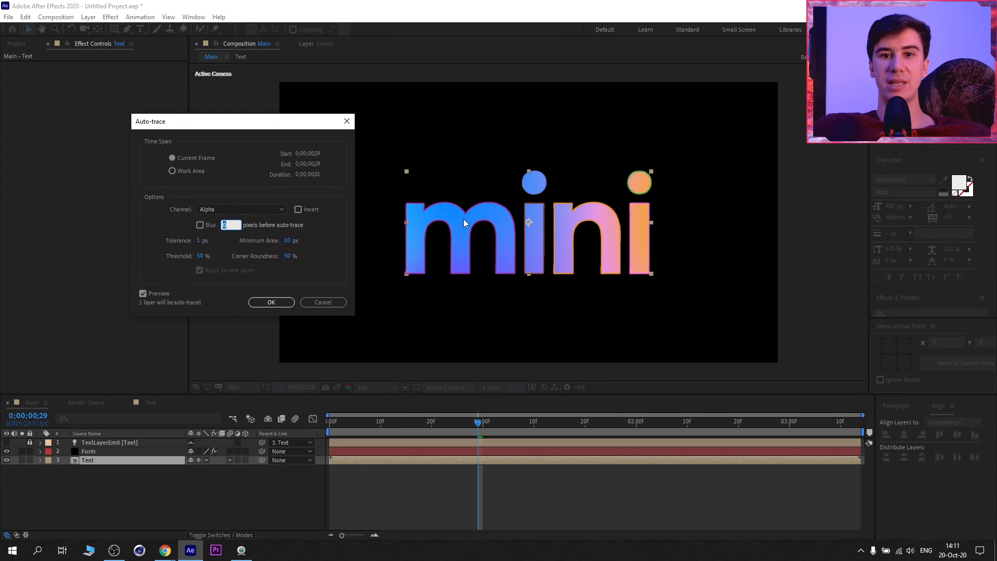
left_click(141, 295)
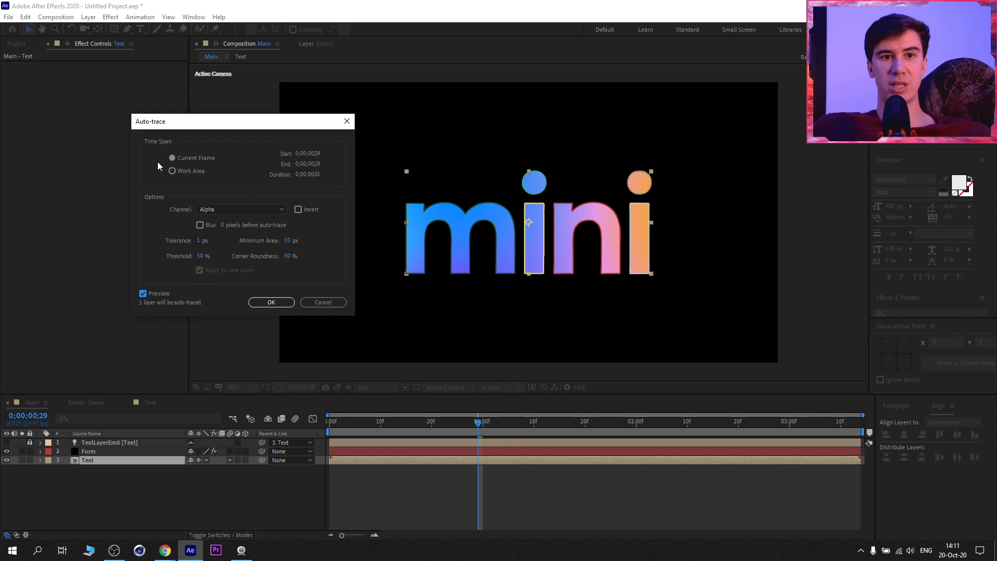
left_click(279, 306)
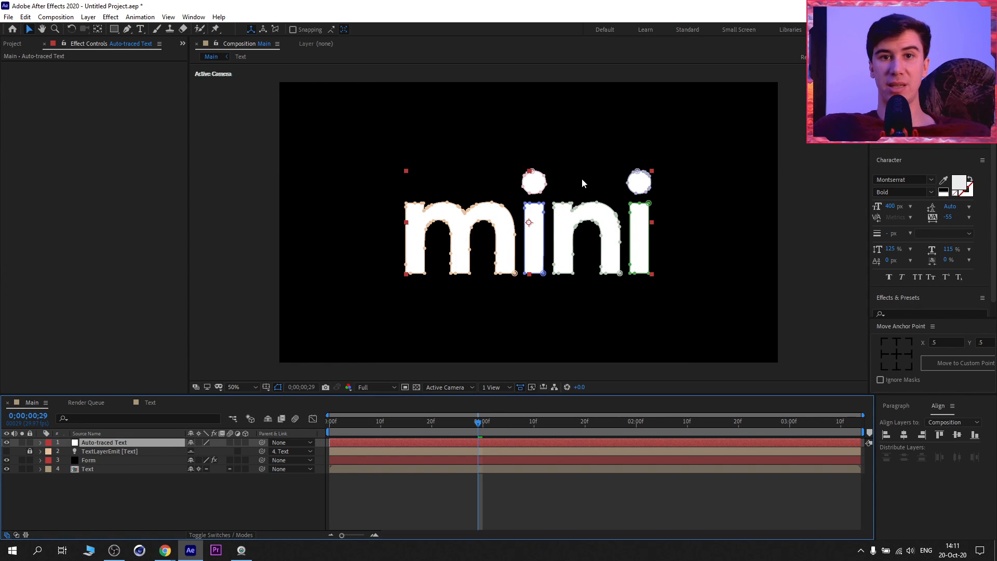
Hide the Auto-traced Text layer and move it beneath the Text layer in the stack
left_click(7, 445)
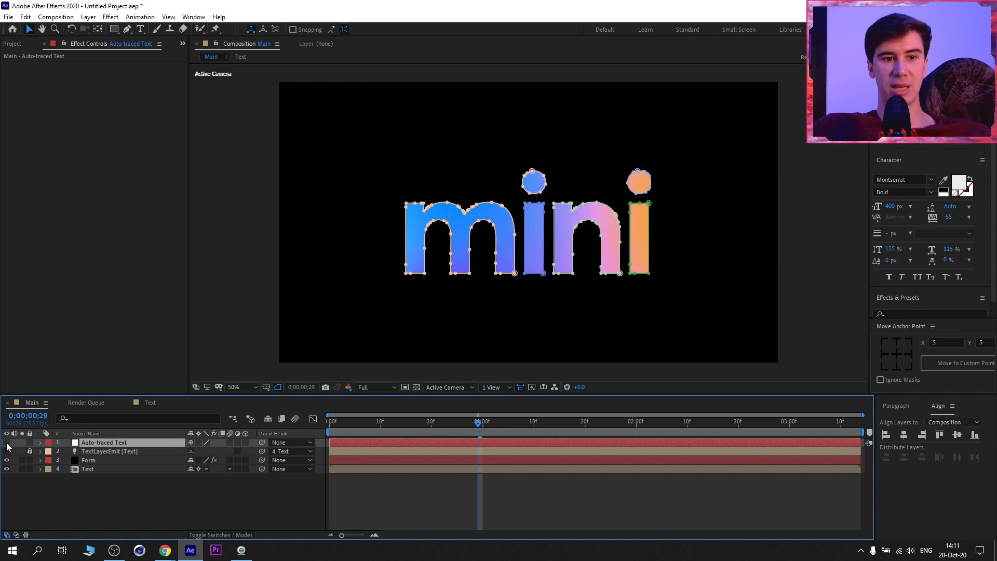
left_click_drag(89, 442, 92, 482)
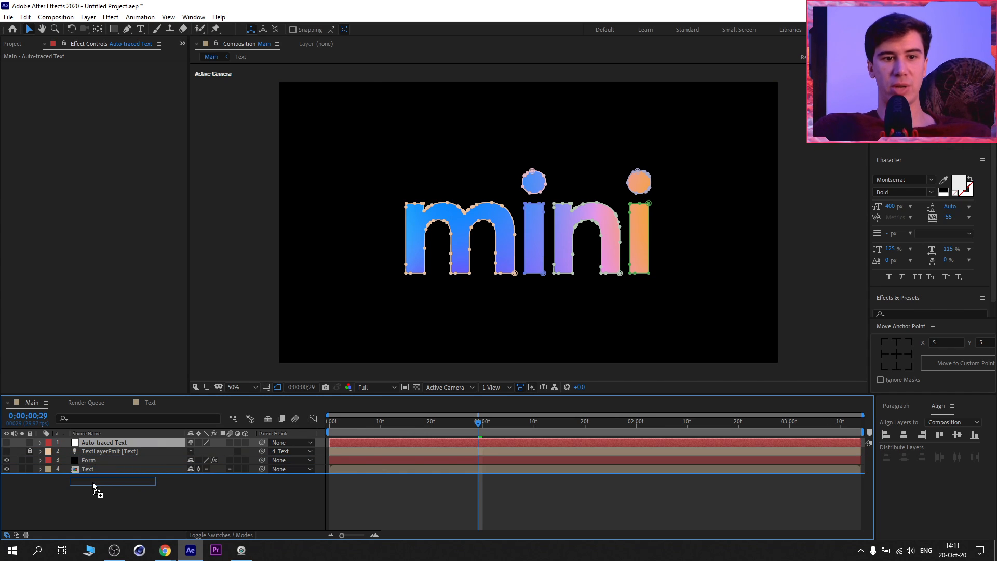
Set the source layer in Form's Text/Mask Settings to Auto-traced Text
left_click(99, 451)
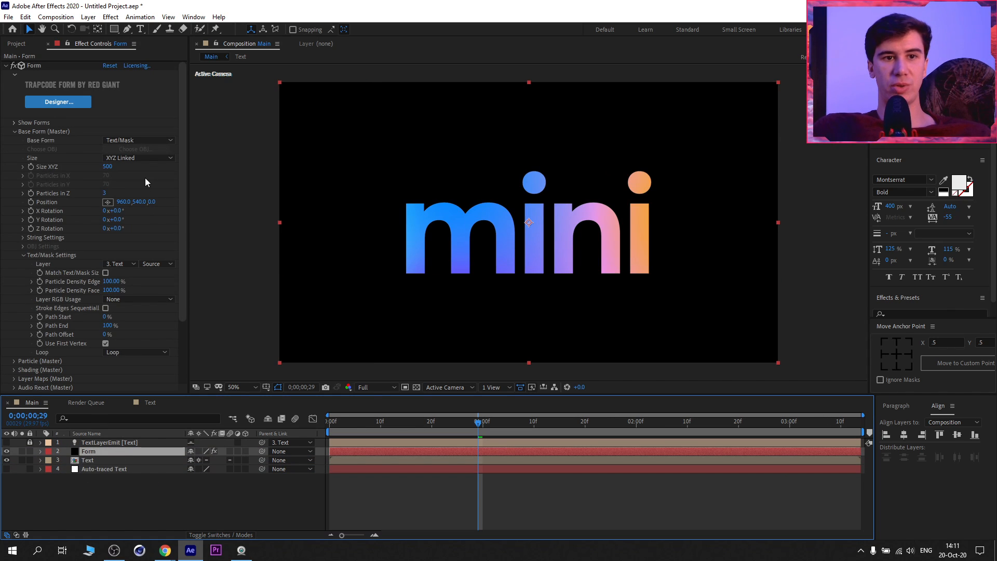
left_click(120, 264)
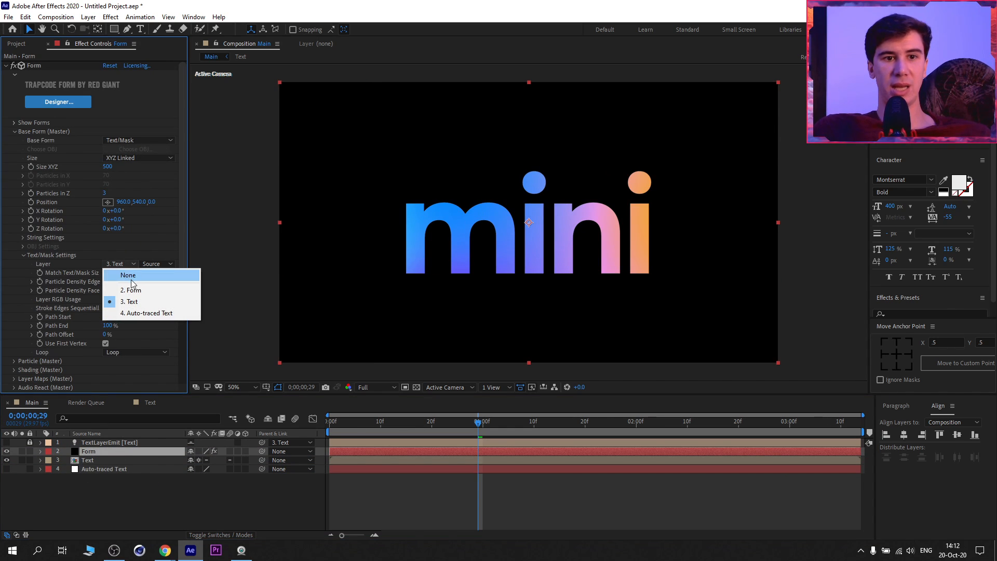
left_click(149, 313)
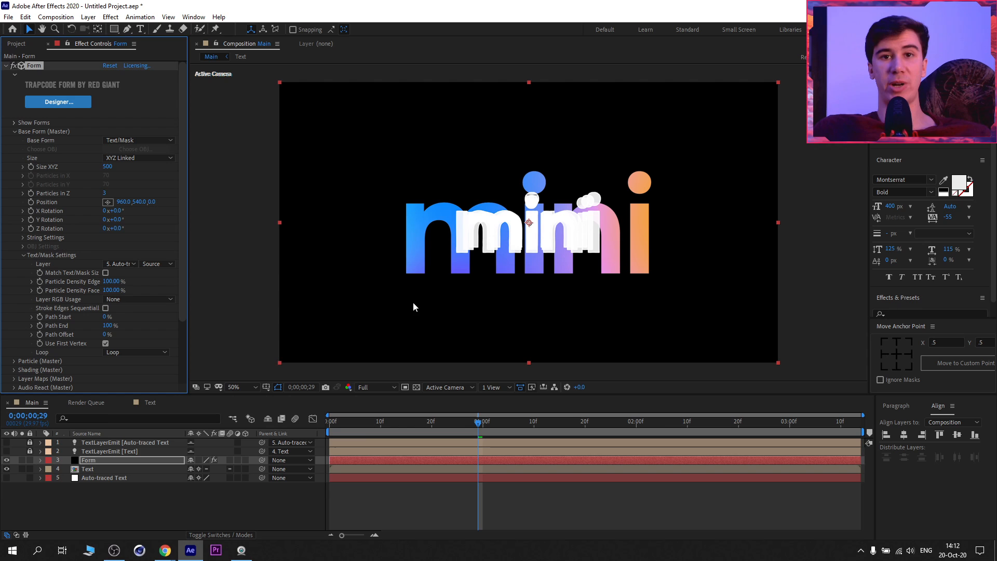
Unlock and delete the leftover TextLayerEmit [Text] layer, and hide the Text layer
left_click(30, 451)
left_click(69, 450)
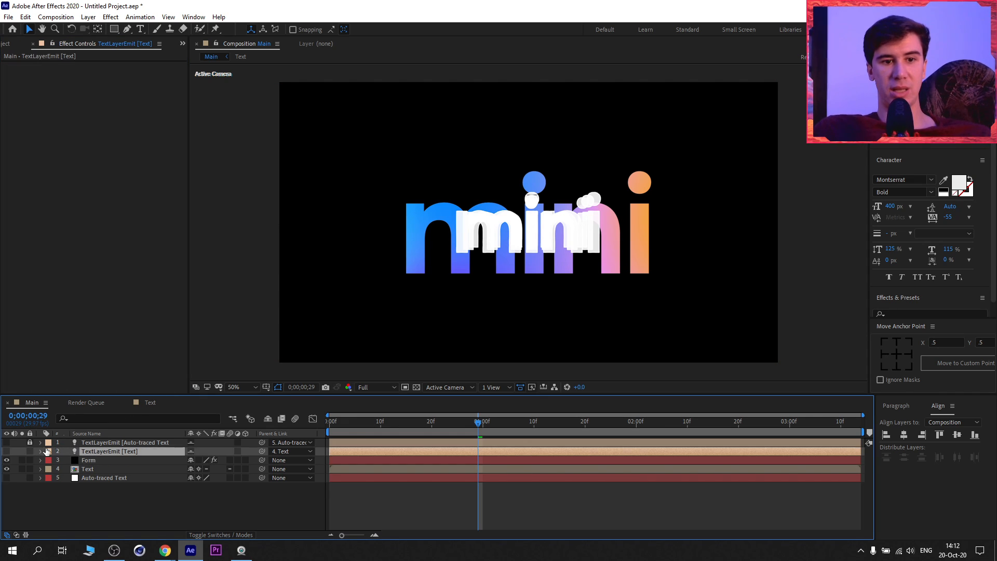
key("Delete")
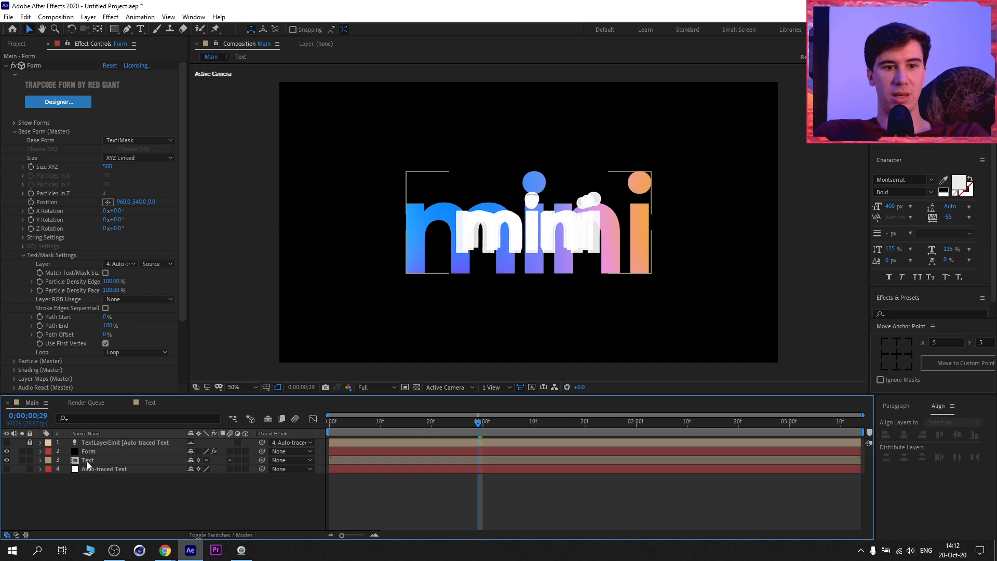
left_click(87, 460)
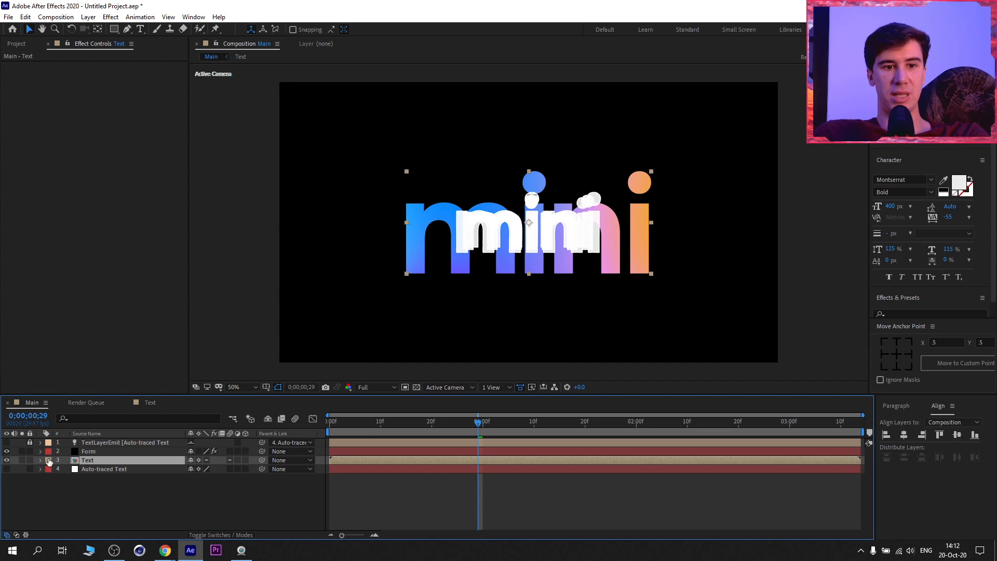
left_click(6, 460)
Enable Match Text/Mask Size for the Form effect and compare the particle text with the Text composition
left_click(116, 452)
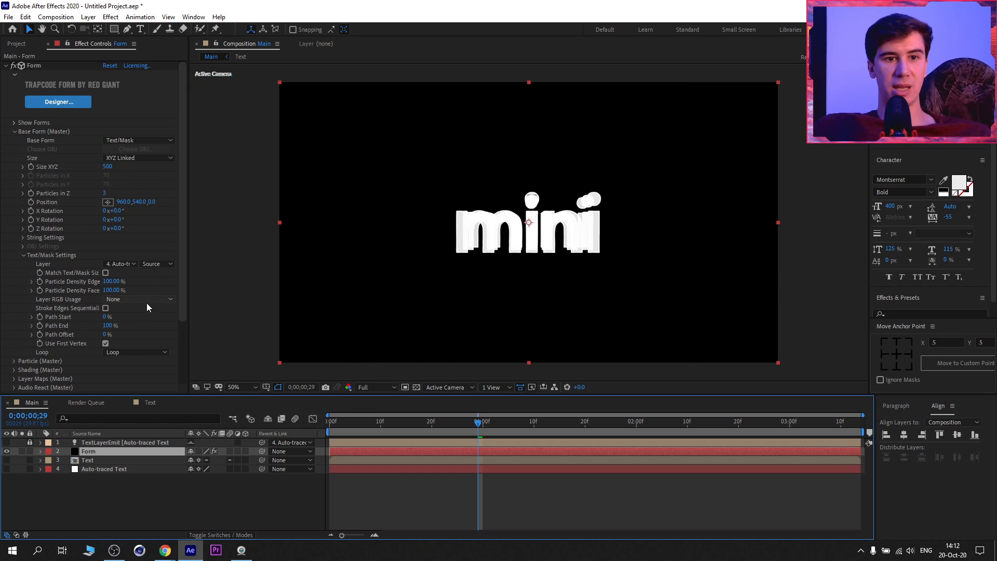
left_click(55, 271)
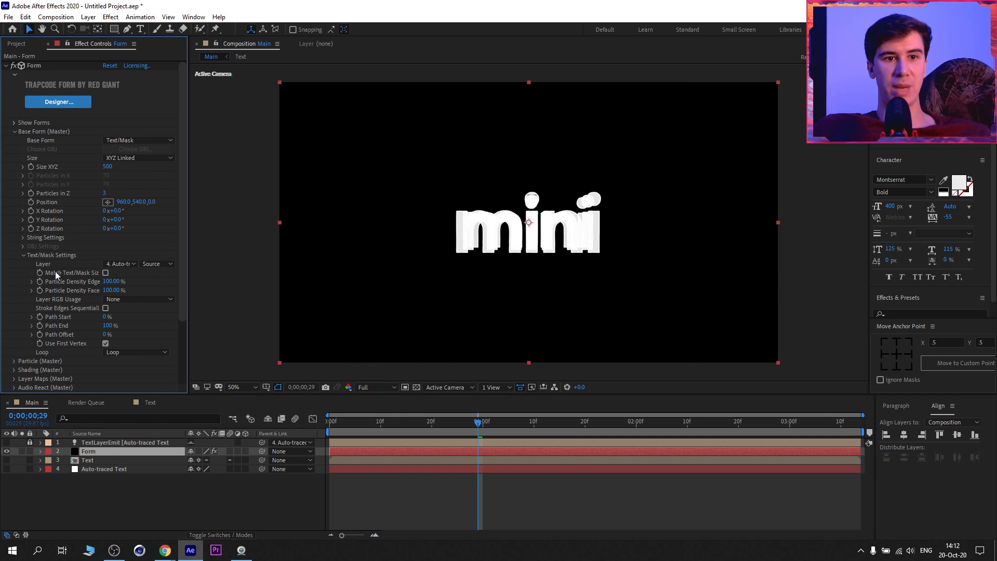
left_click(105, 273)
left_click(106, 273)
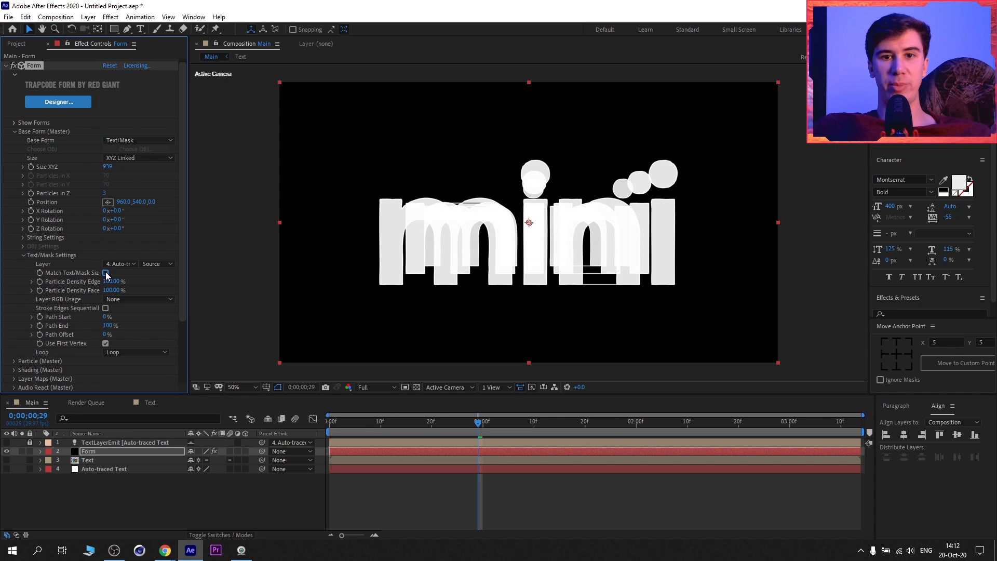
left_click(150, 403)
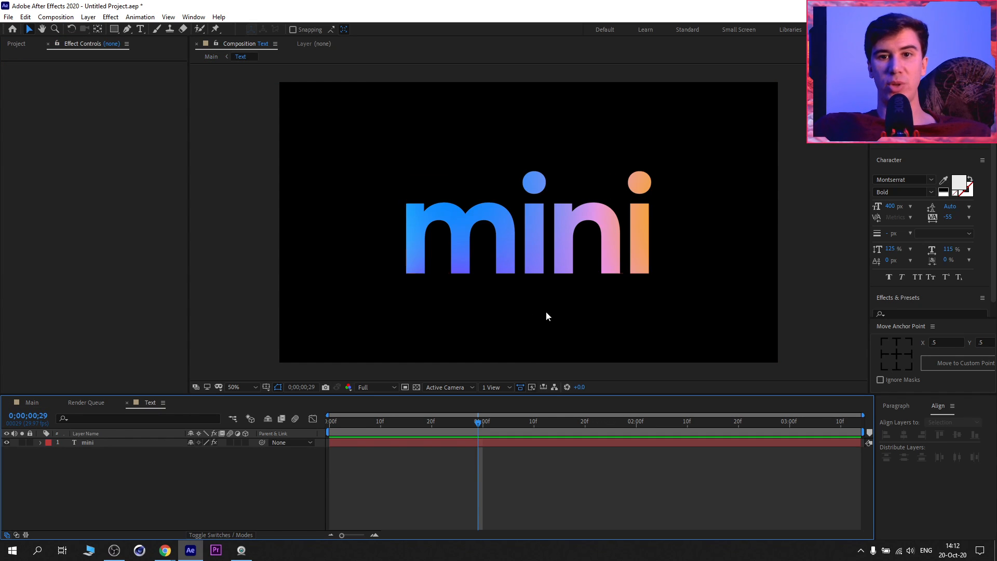
left_click(29, 403)
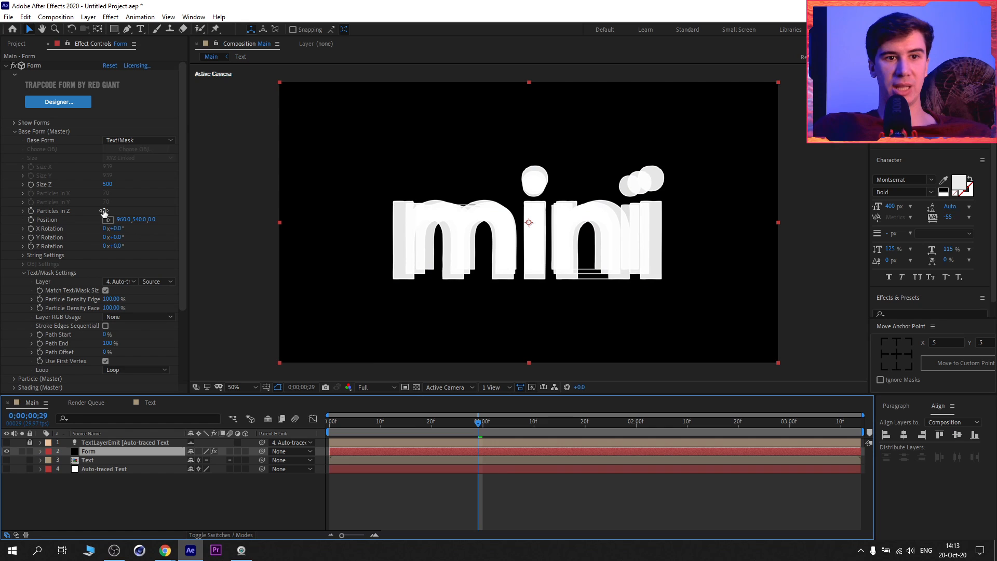
Set the Form effect's Particles in Z to 1
left_click(104, 211)
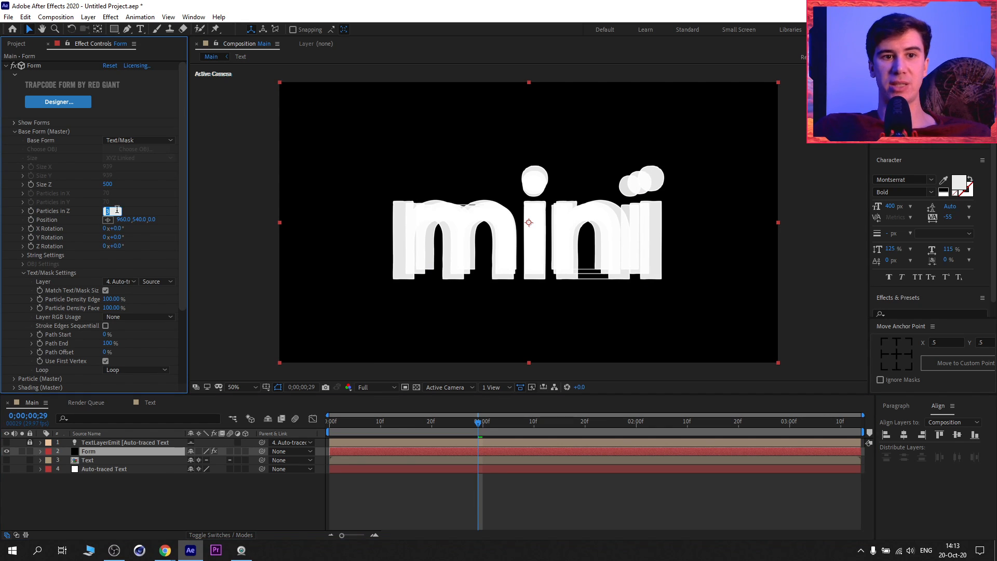
type("1")
key("Return")
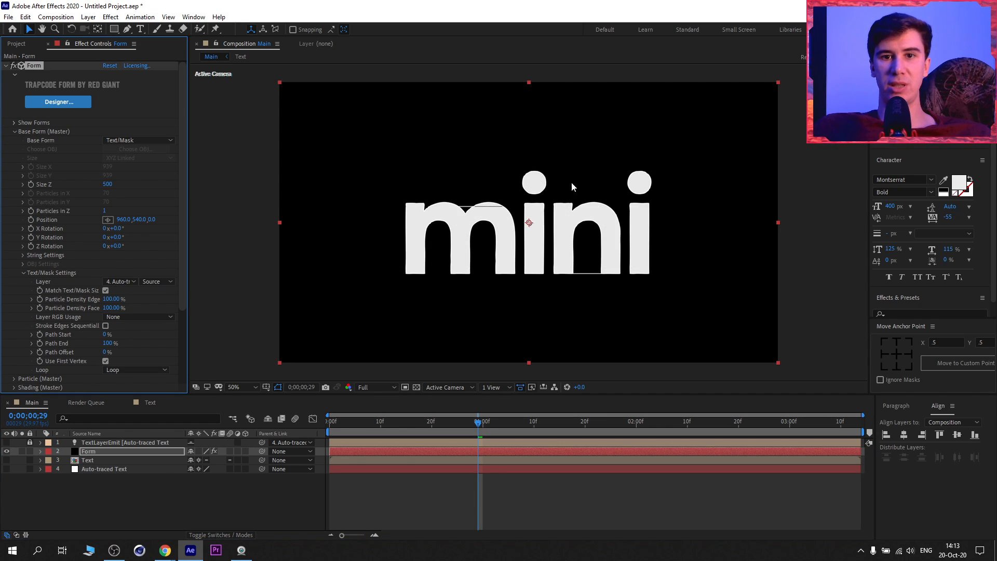
Set Disperse to 12 in the Form effect's Disperse and Twist settings
key("slash")
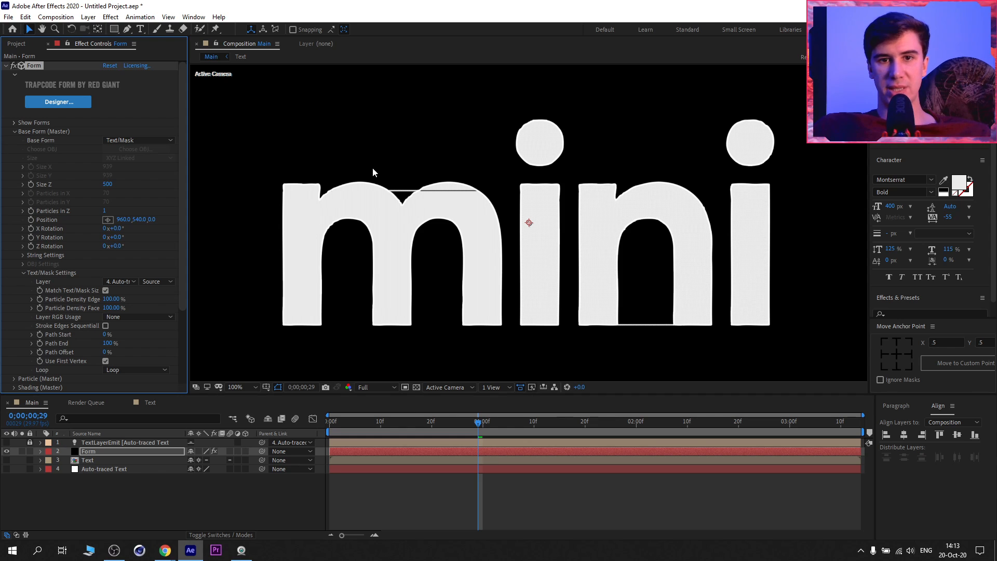
left_click(93, 466)
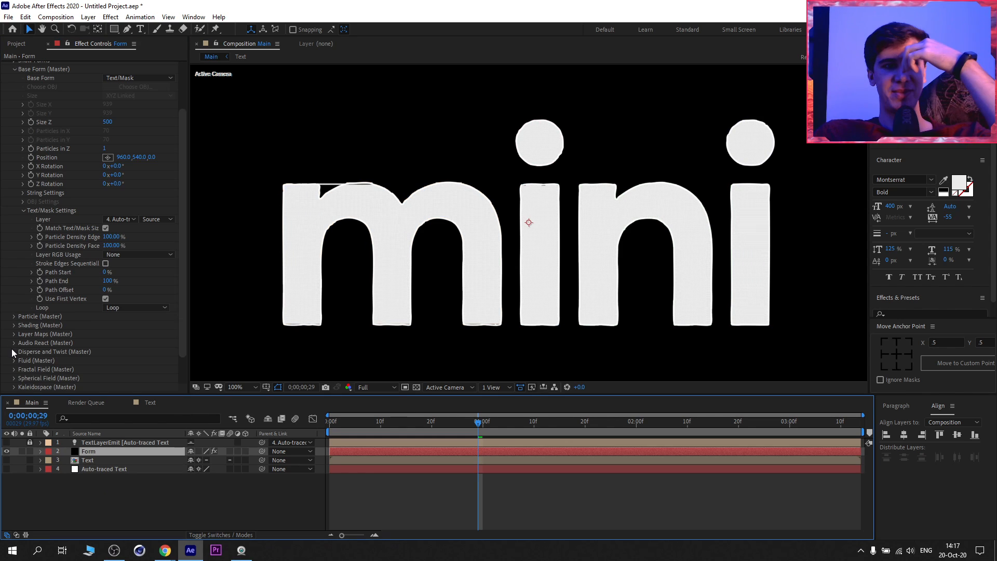
left_click(15, 351)
scroll(97, 358, "down", 1)
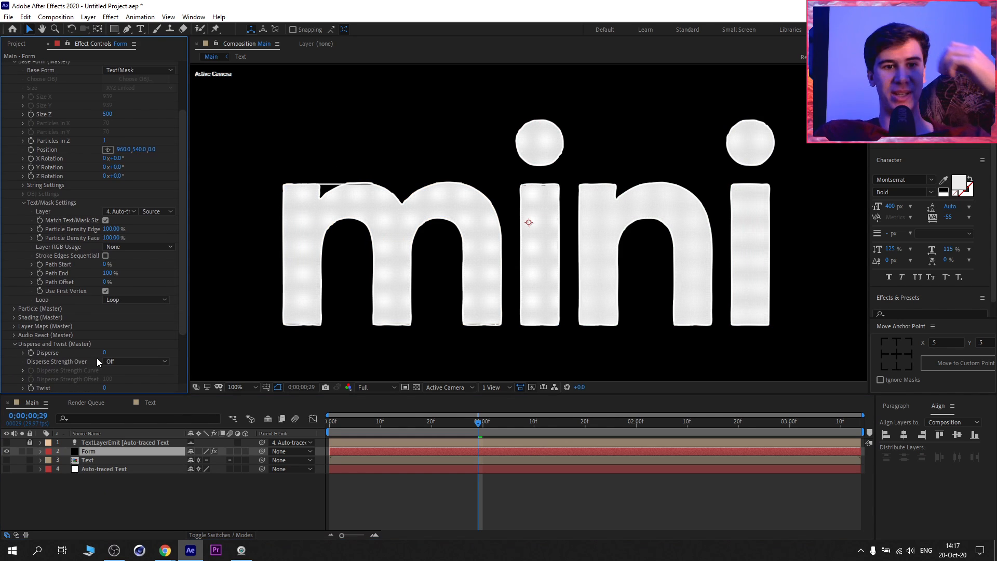
type("10")
key("Return")
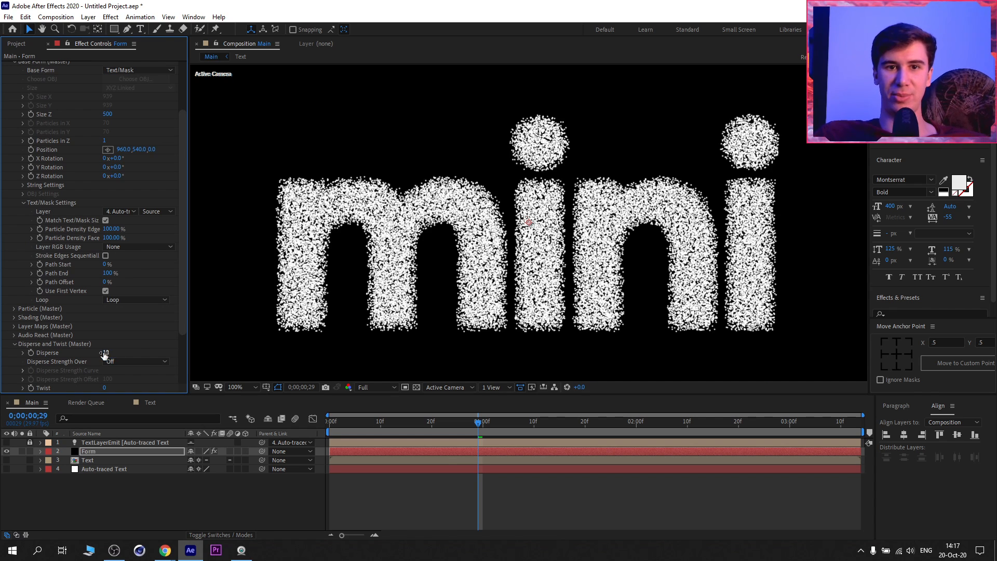
Set the Form effect's Size Z to 25 in the Base Form settings
scroll(104, 355, "up", 5)
left_click(109, 184)
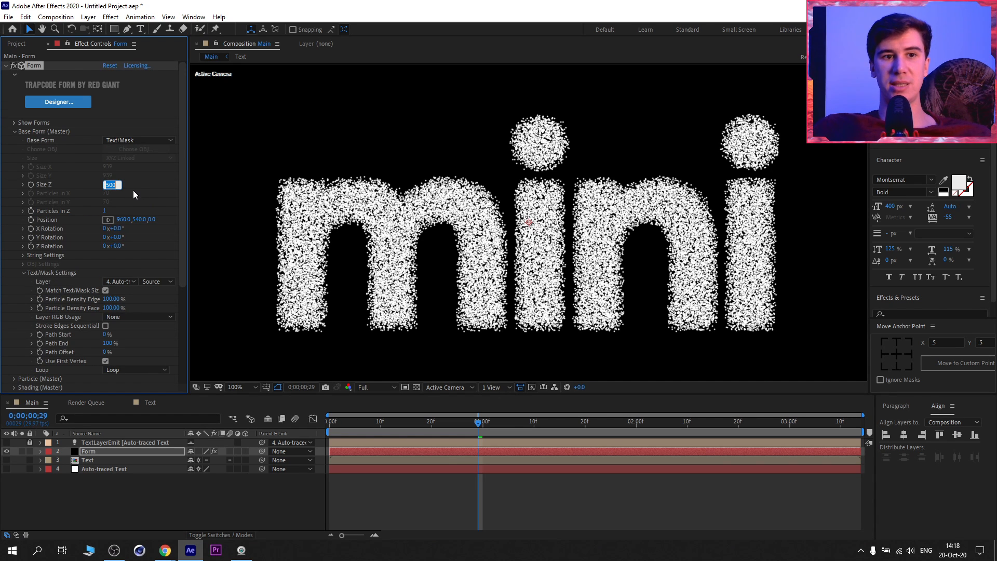
type("25")
key("Return")
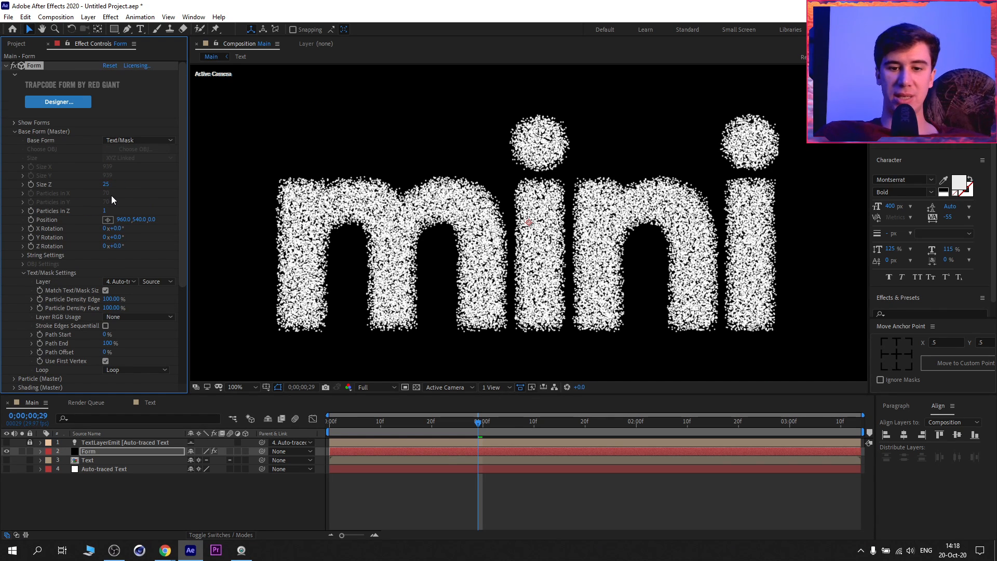
Collapse the Base Form settings and set the particles' Sphere Feather to 0
left_click(24, 273)
left_click(14, 132)
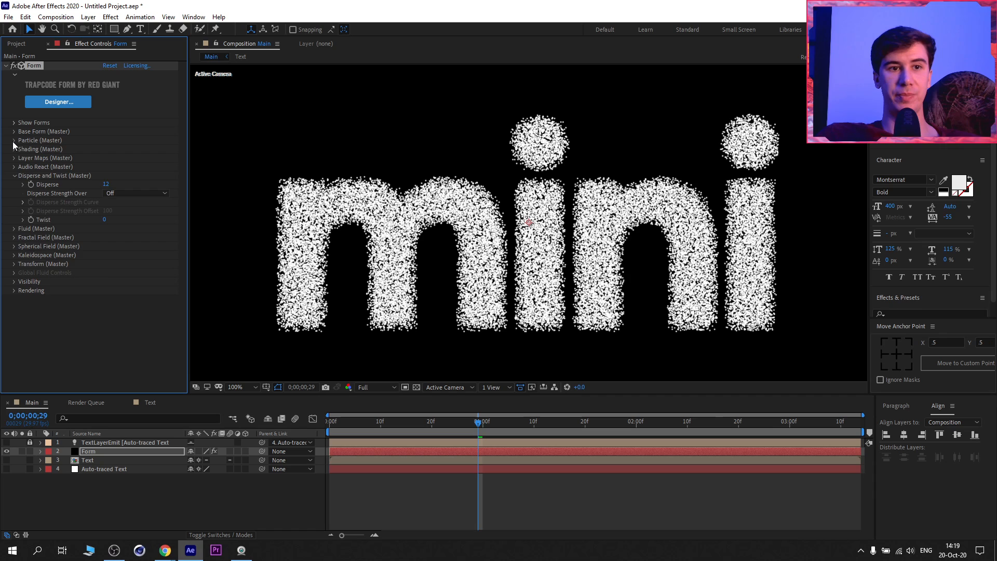
left_click(15, 141)
scroll(399, 232, "up", 4)
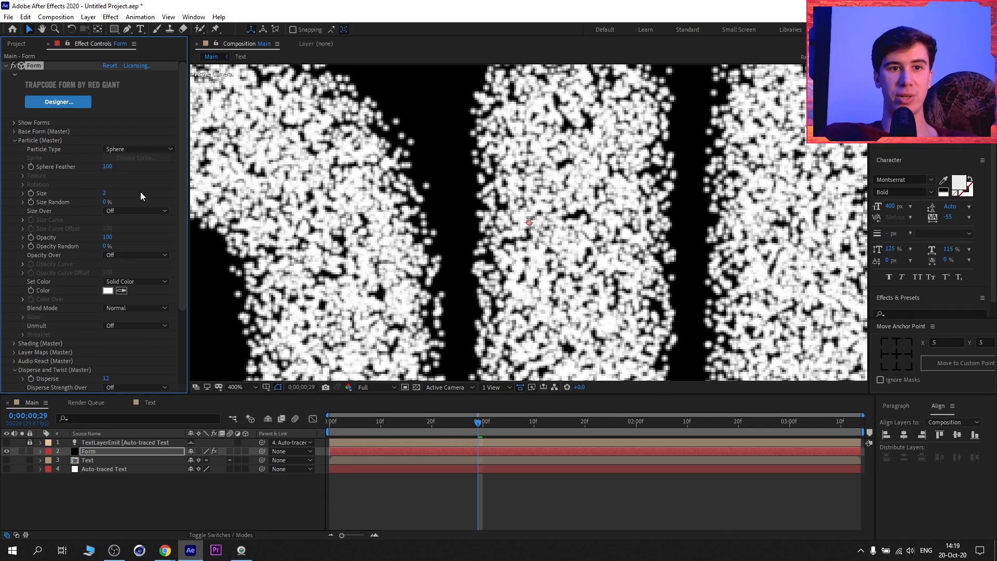
left_click(107, 166)
type("0")
key("Return")
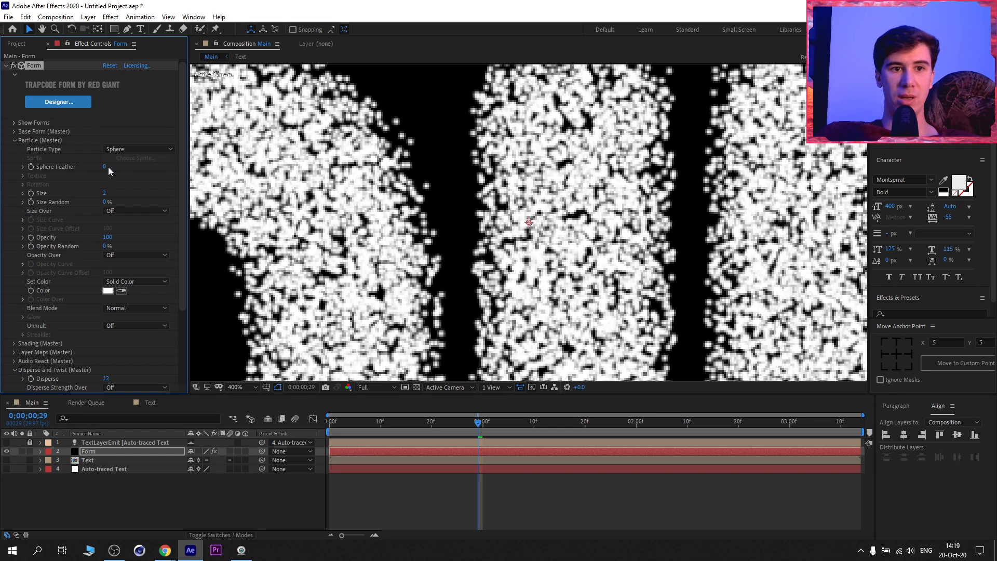
Keep the particle Size at 2 and set Size Random to 100%
left_click(106, 193)
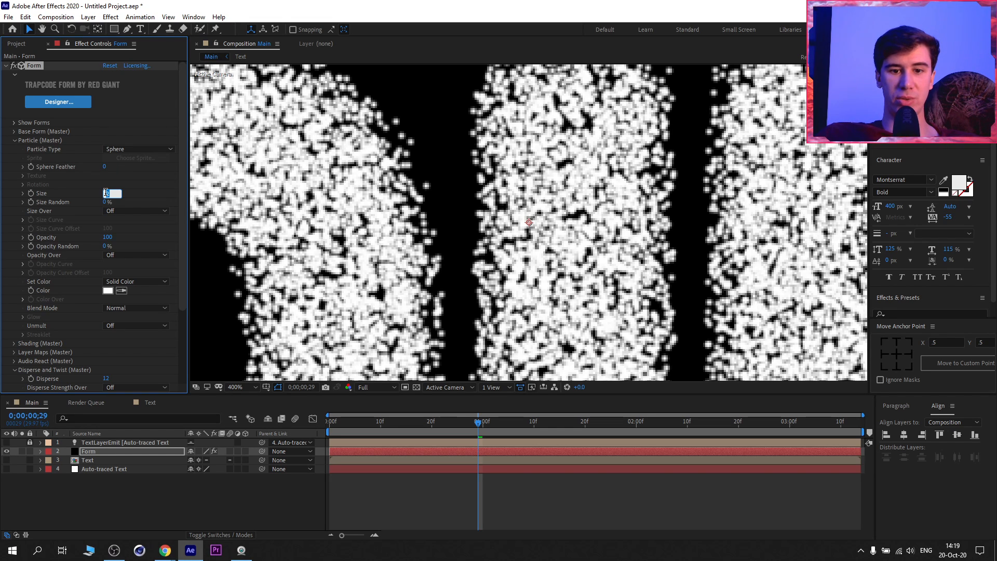
key("Return")
key("slash")
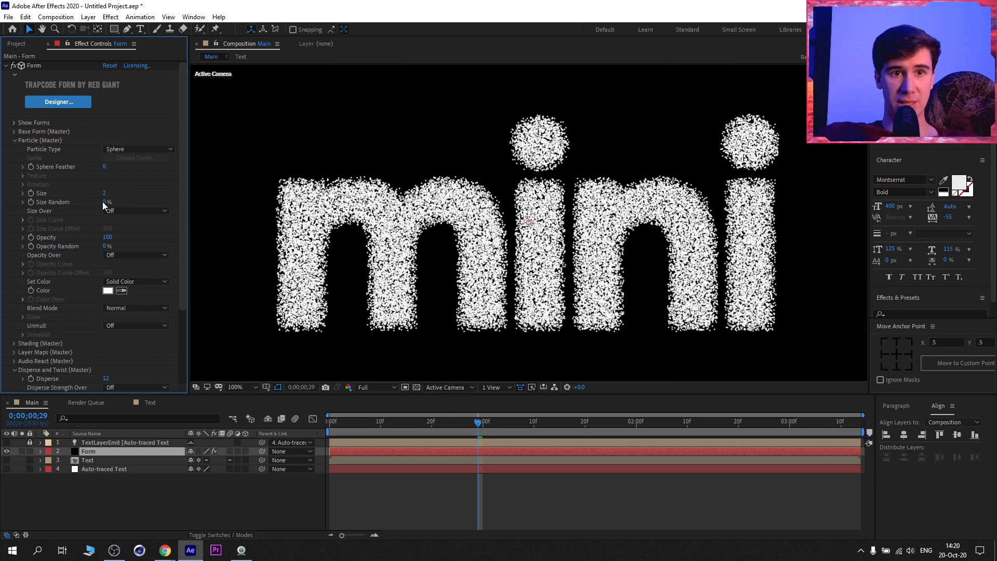
left_click(104, 202)
type("100")
key("Return")
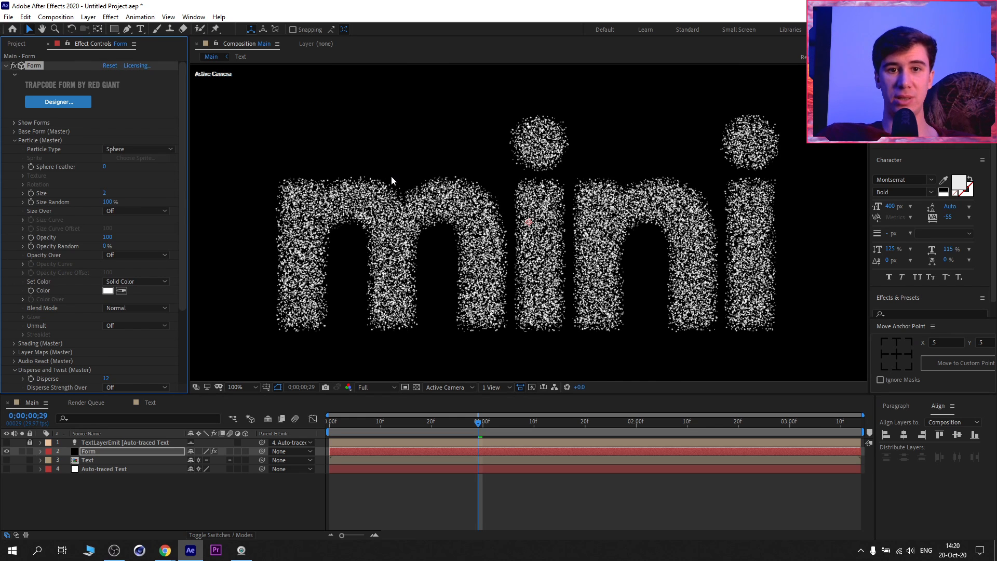
Reduce the Form effect's Disperse amount to 7
scroll(544, 241, "up", 1)
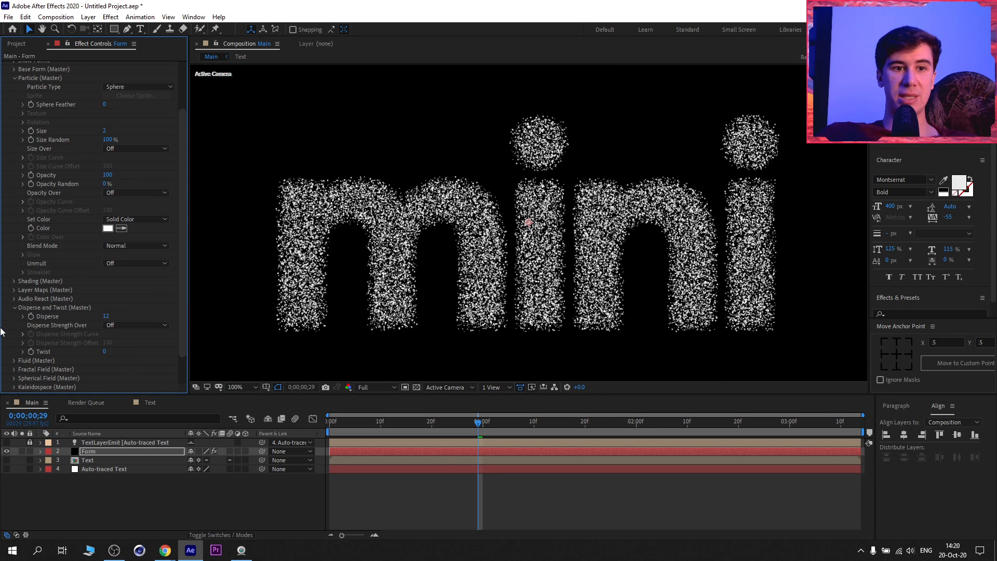
left_click(102, 316)
type("7")
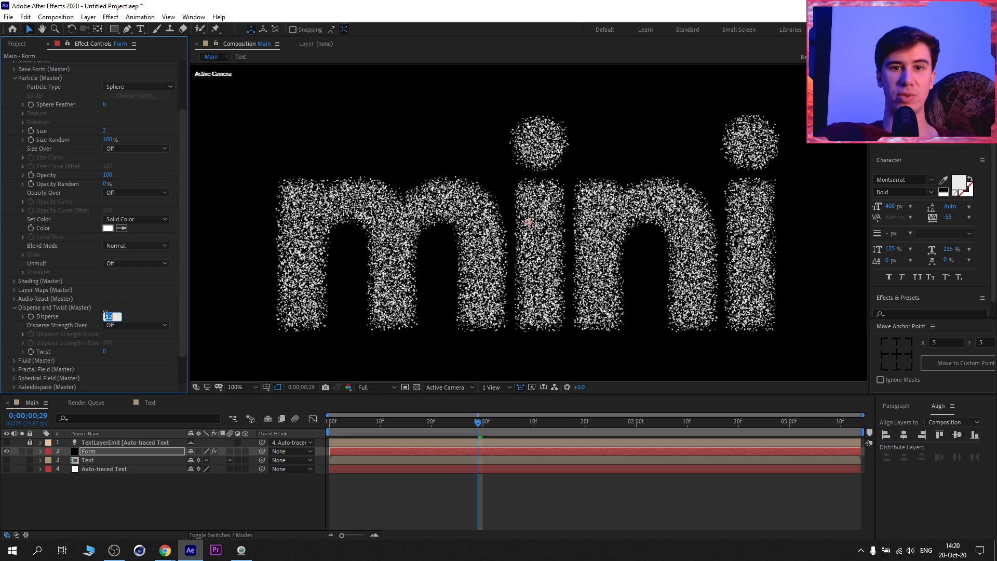
key("Return")
scroll(579, 289, "down", 1)
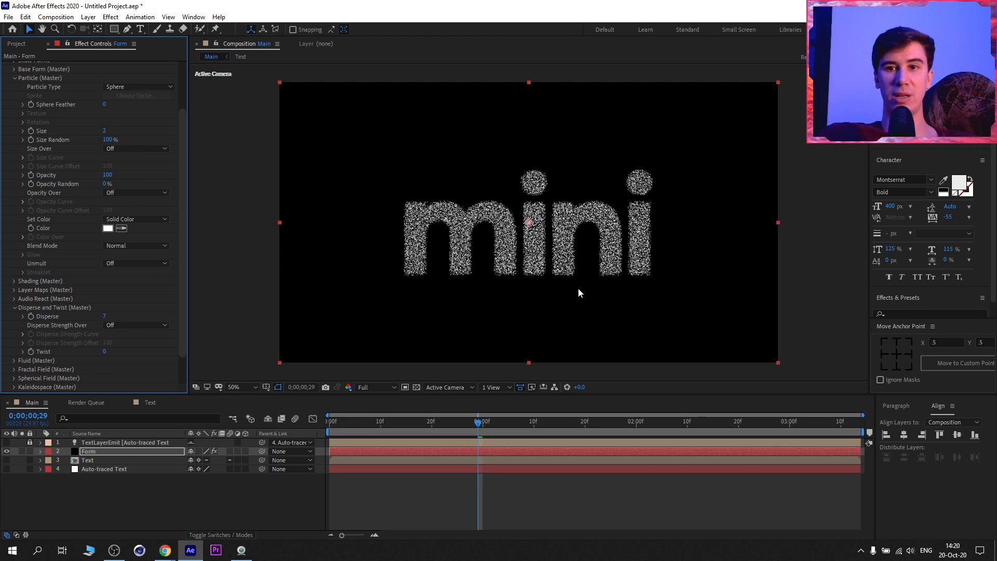
Set the Displacement Mode of Form's Fractal Field to XYZ Individual
scroll(537, 240, "up", 1)
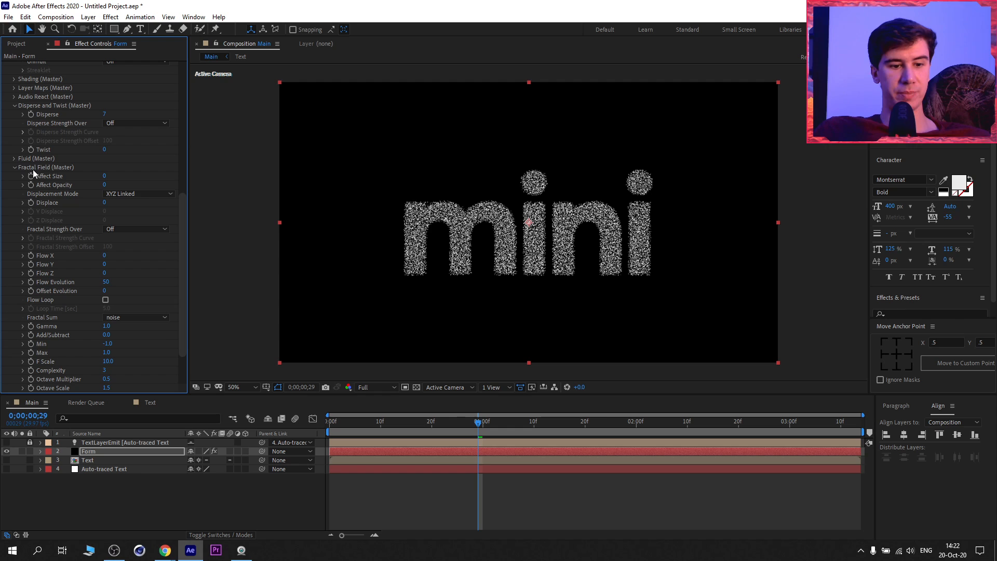
left_click(132, 195)
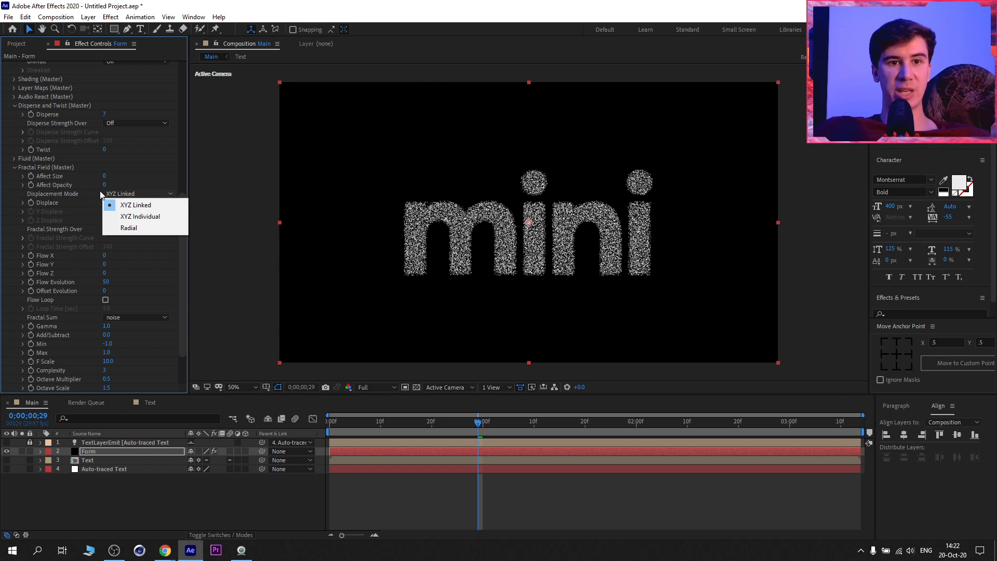
left_click(140, 218)
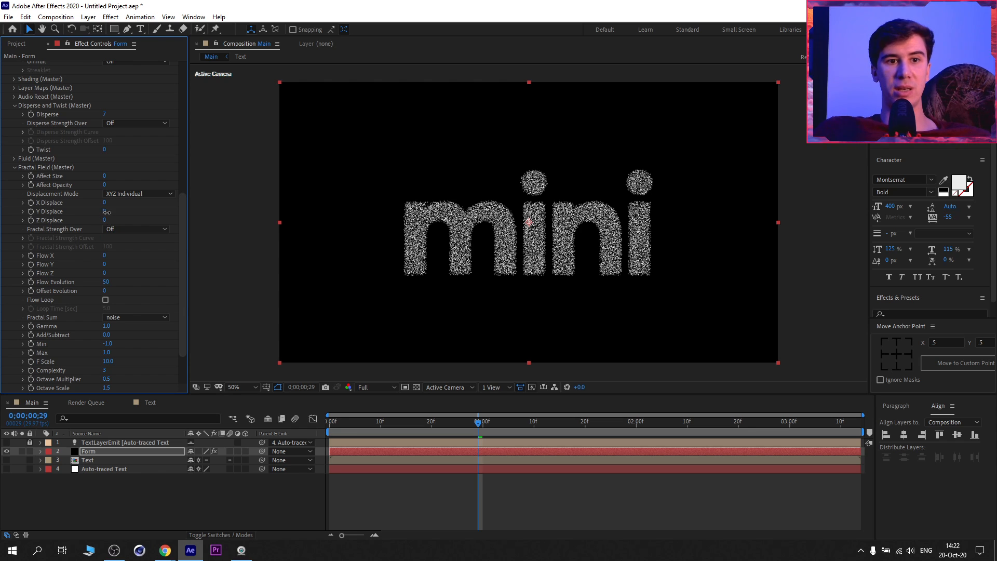
Try a Fractal Field Y Displace of 399 on the text and undo it
left_click_drag(105, 211, 348, 232)
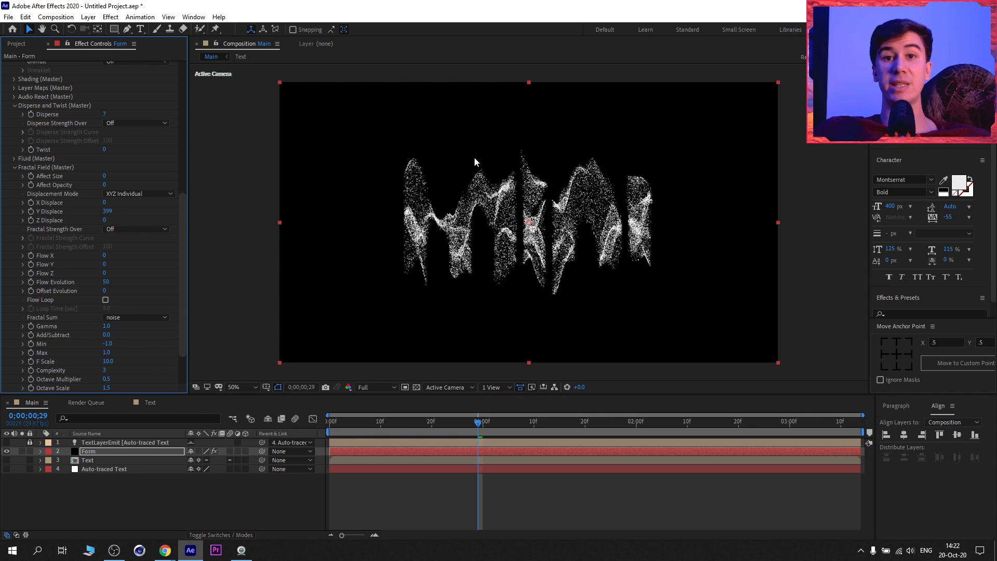
key("ctrl+z")
Keyframe Y Displace at 33 on the first frame and reveal the Form layer's keyframed properties in the timeline
left_click_drag(335, 421, 325, 421)
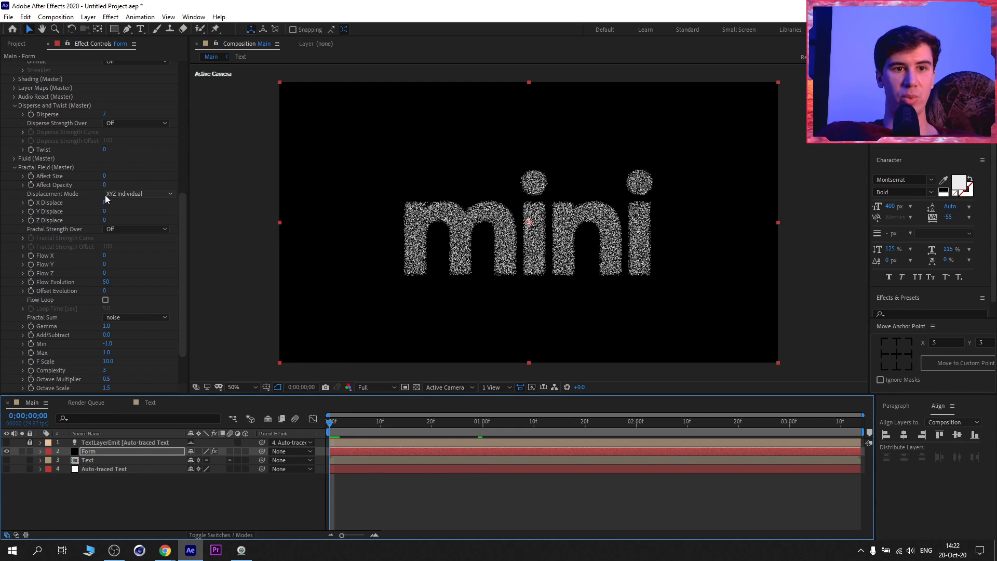
left_click(105, 212)
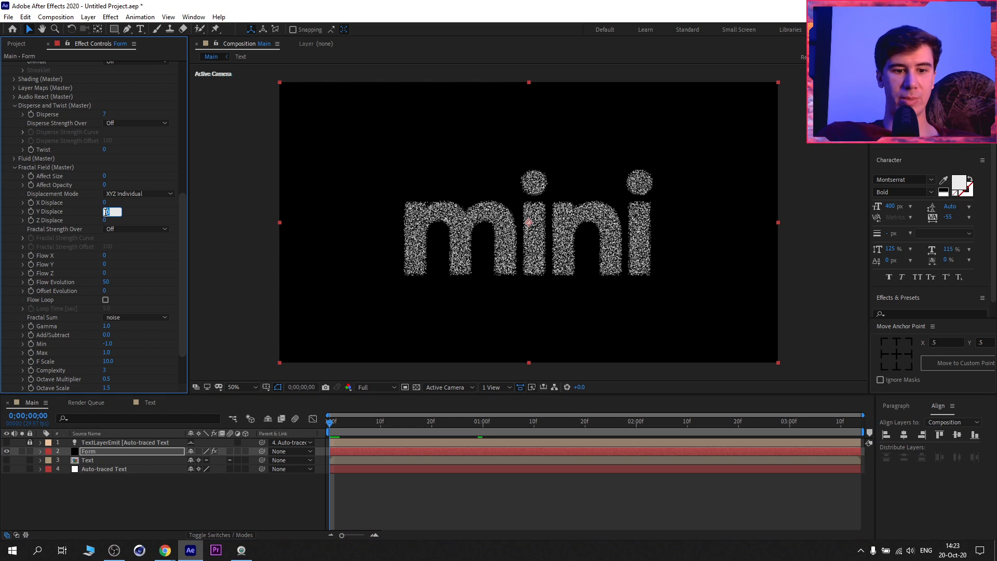
type("33")
key("Return")
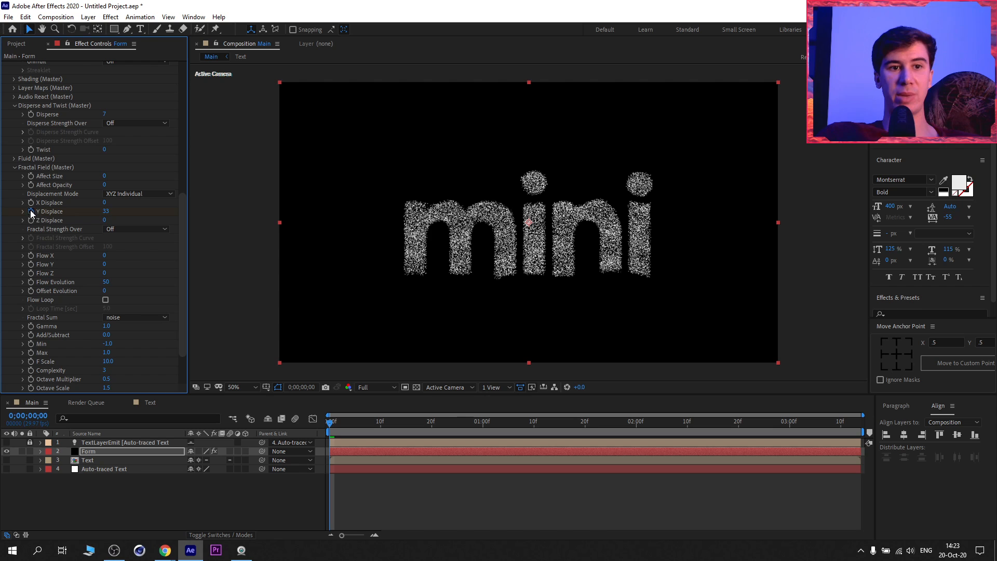
left_click(356, 451)
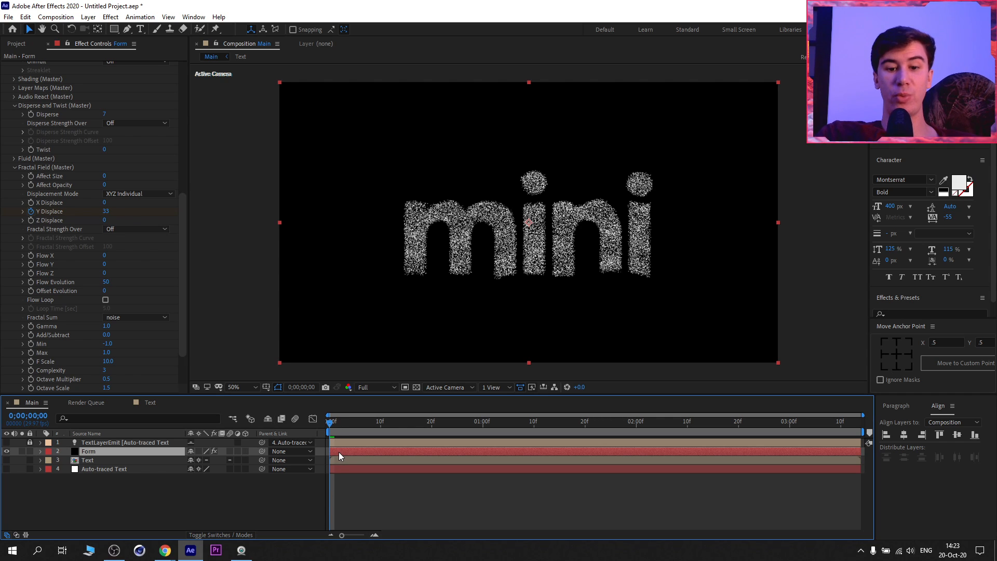
key("u")
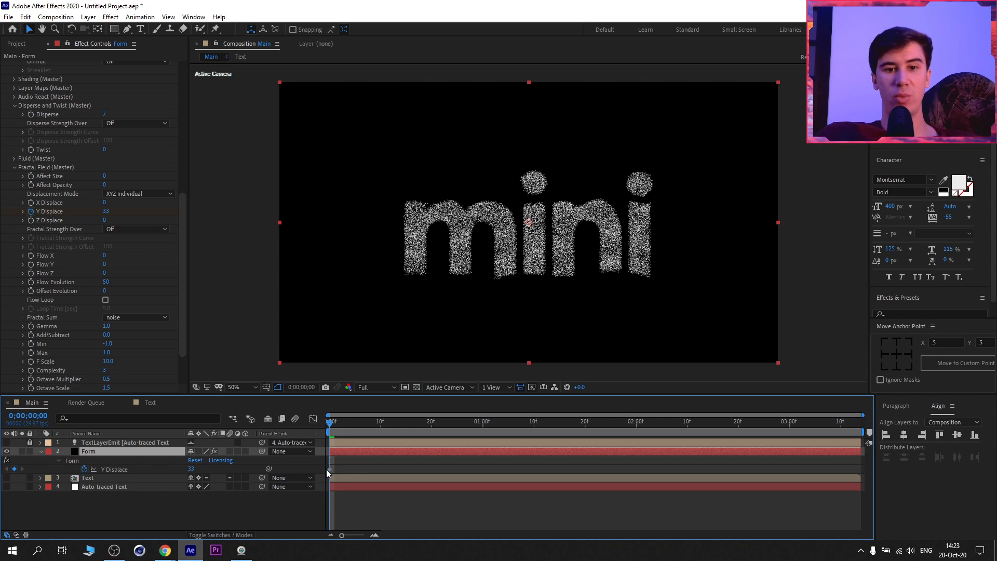
Add a Y Displace keyframe at 0;00;00;09 with a value of 350
left_click(333, 462)
left_click_drag(335, 424, 376, 426)
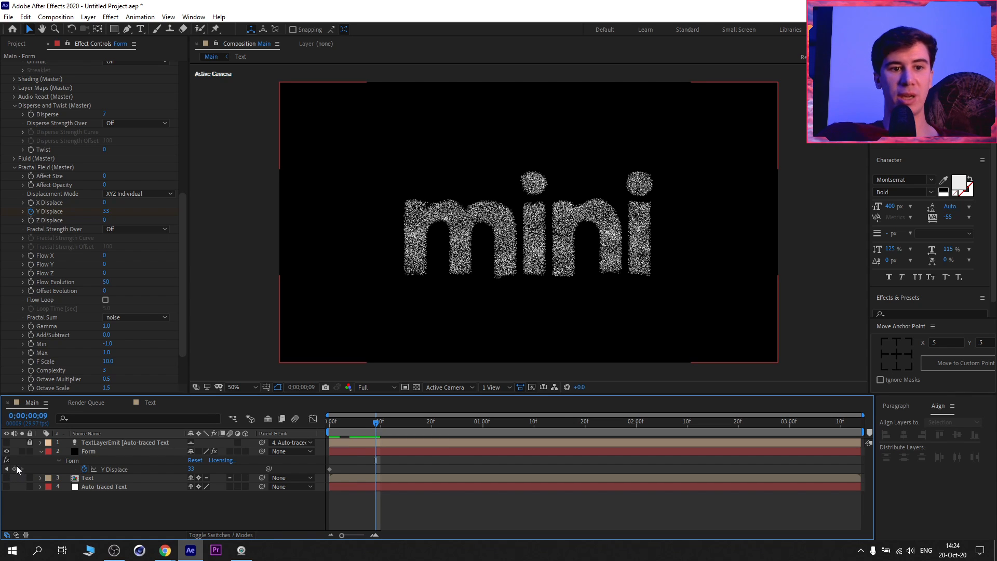
left_click(15, 469)
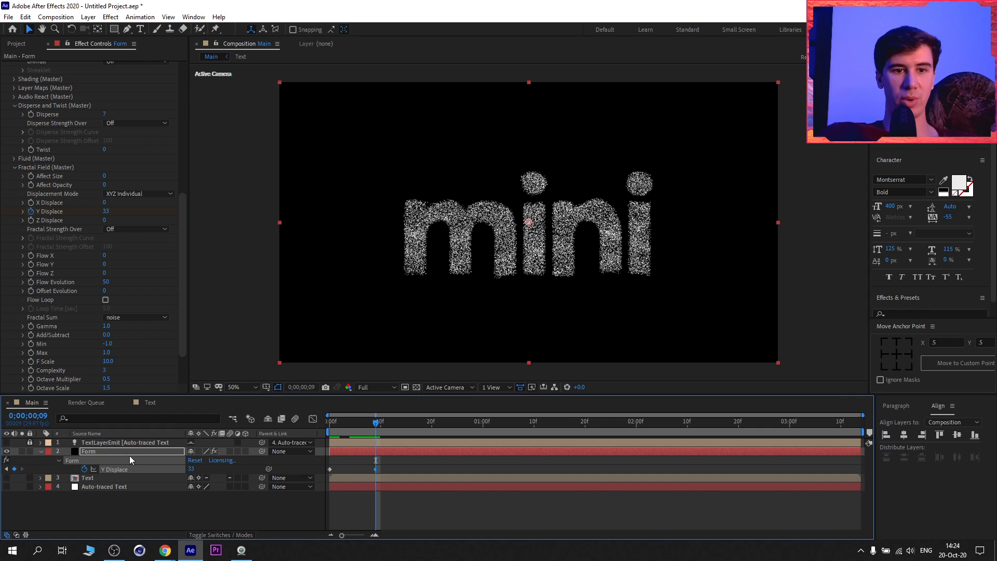
left_click_drag(191, 469, 506, 170)
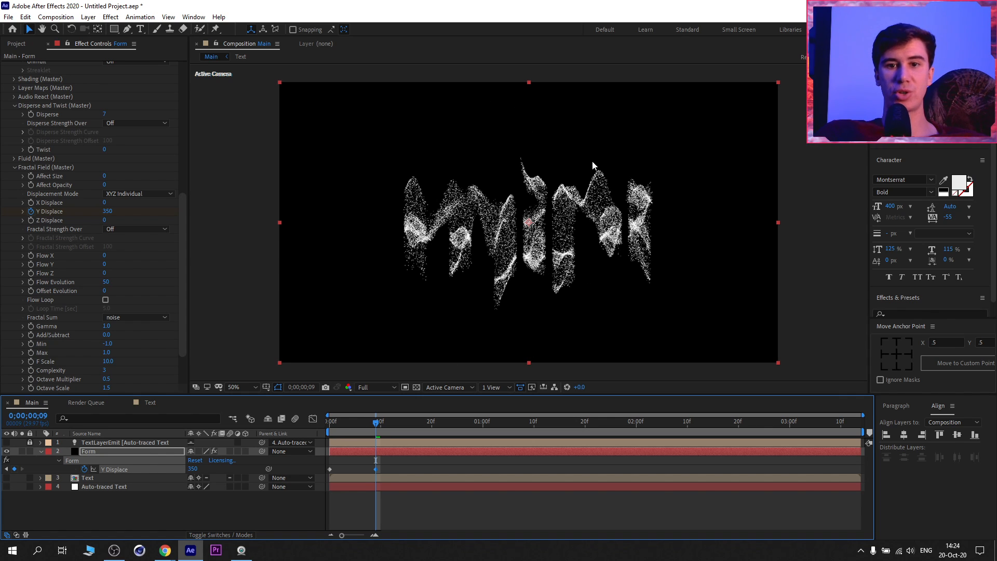
Hold Y Displace at 350 with a keyframe at 0;00;00;11, and set it to 0 at 0;00;00;19
left_click_drag(375, 422, 385, 423)
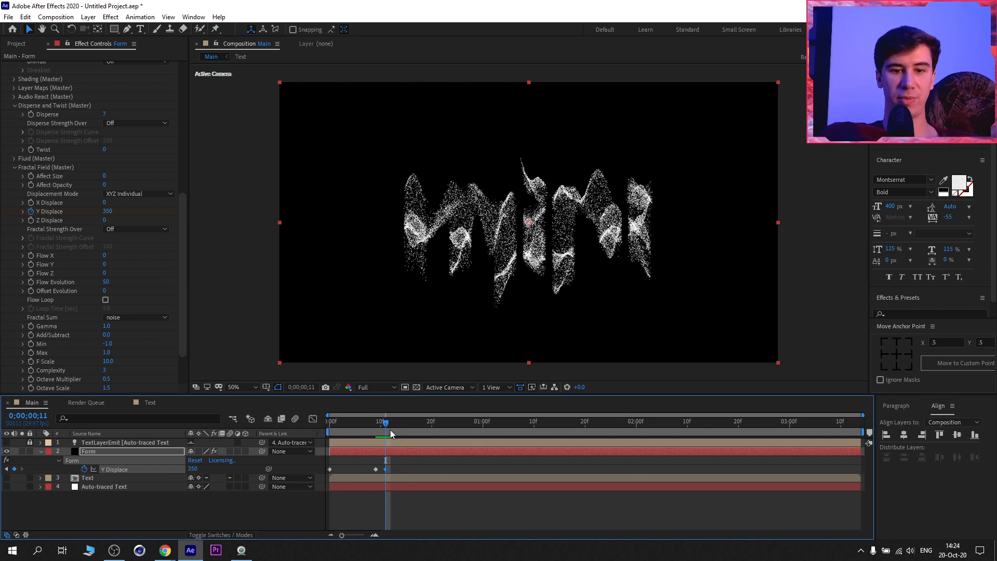
left_click_drag(391, 431, 426, 431)
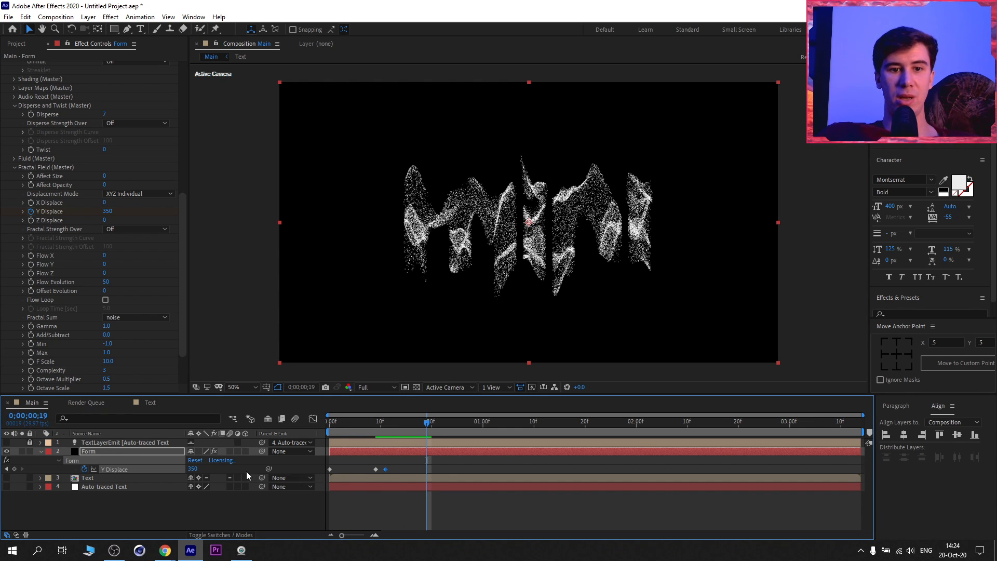
left_click(193, 470)
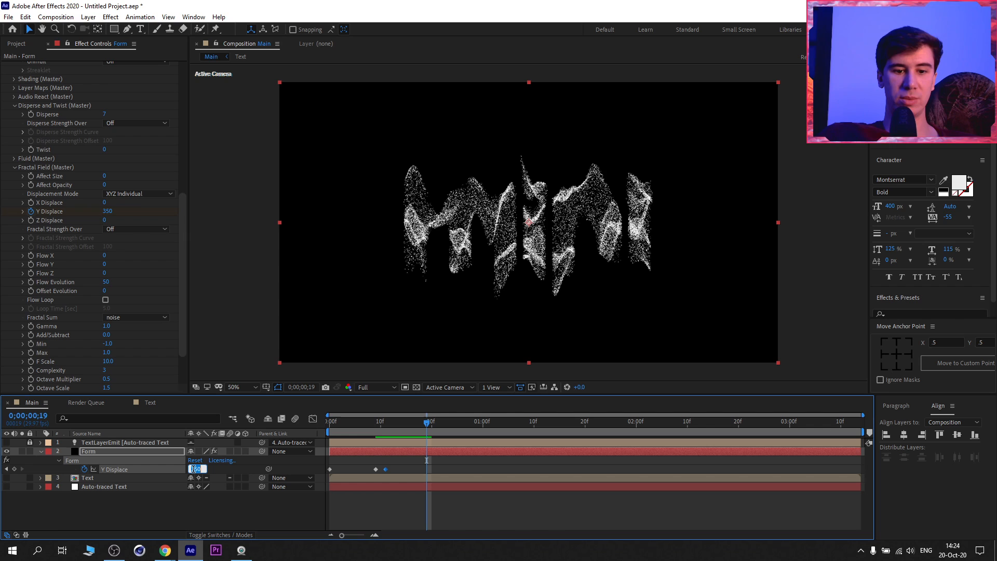
type("0")
key("Return")
Apply Easy Ease to the two middle Y Displace keyframes
left_click_drag(330, 425, 394, 474)
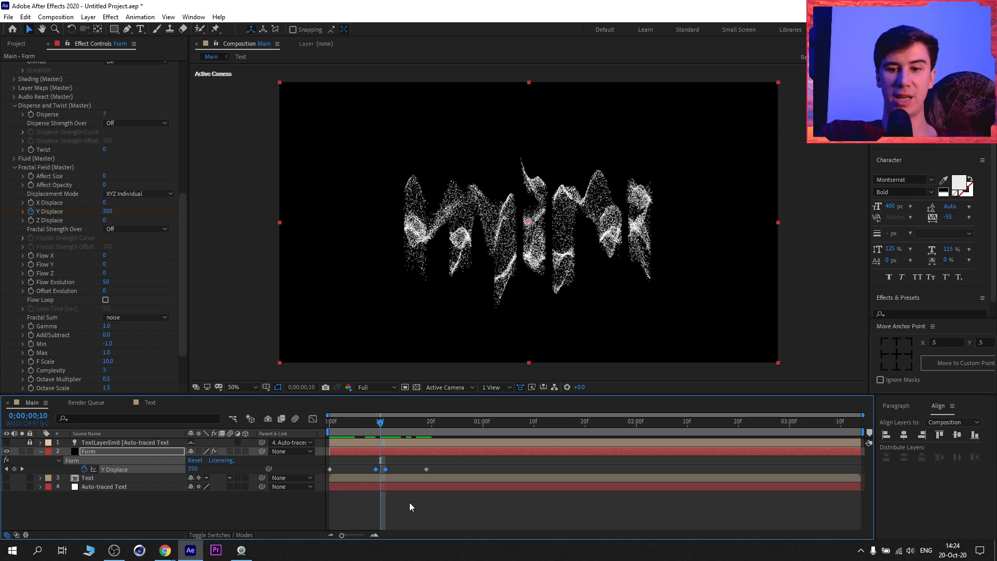
key("F9")
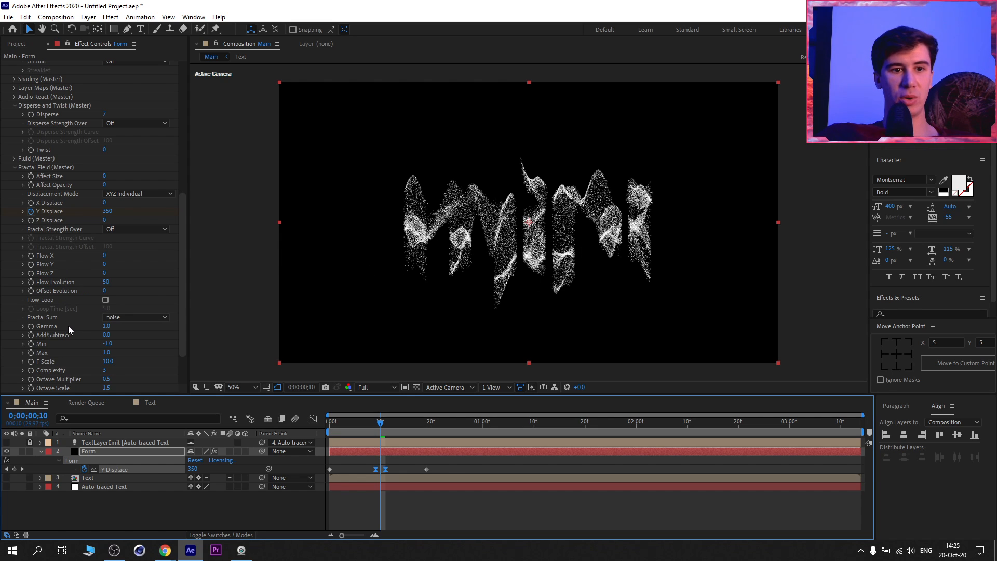
Set the Fractal Field's F Scale to 250
left_click(110, 361)
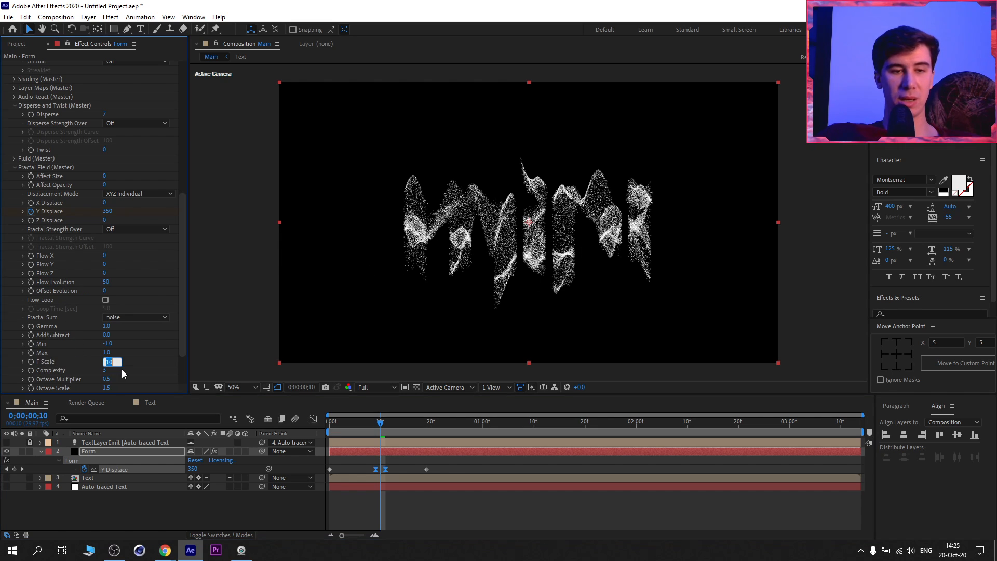
type("250")
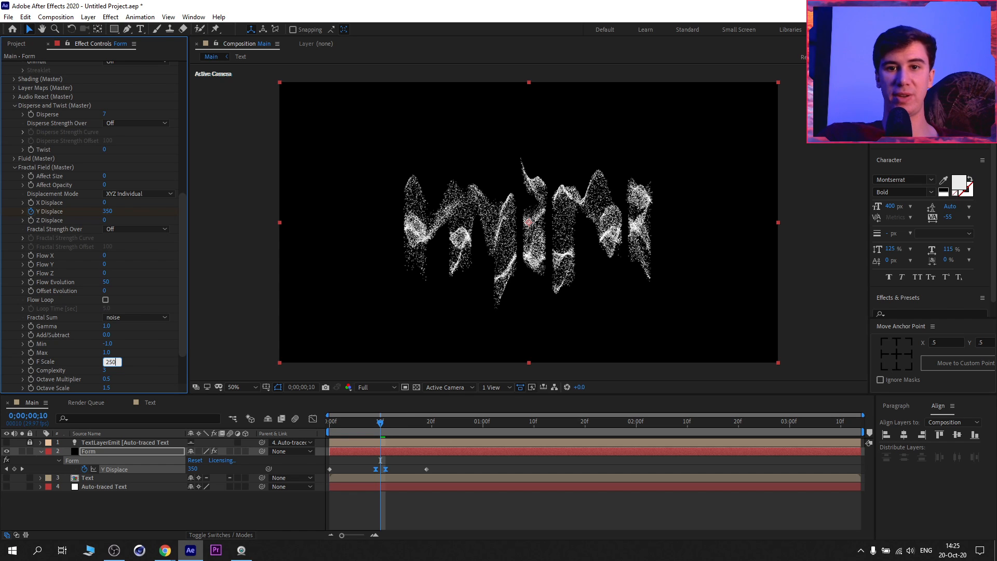
key("Return")
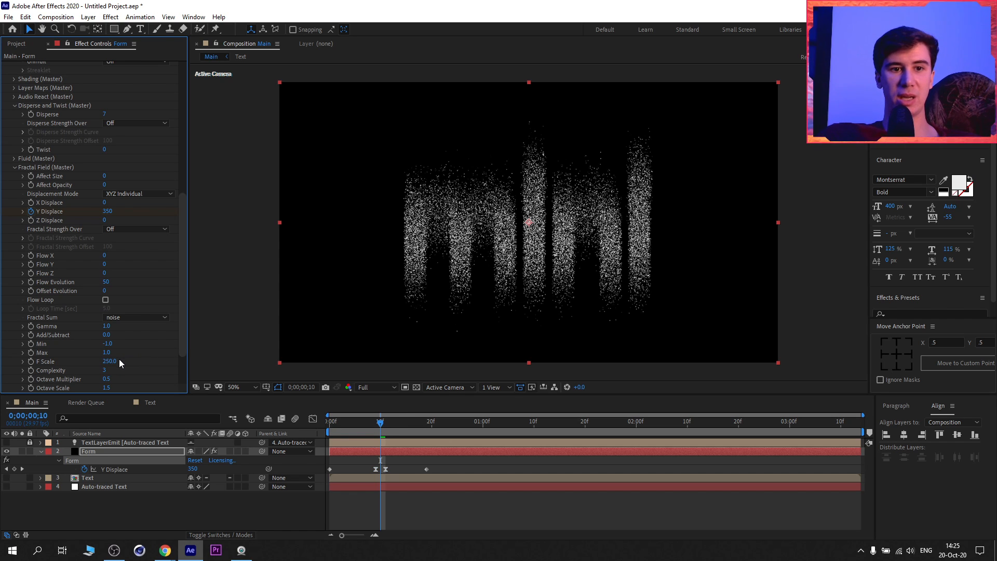
Try lowering the Fractal Field's F Scale to 12, and set it back to 250
left_click_drag(120, 360, 26, 371)
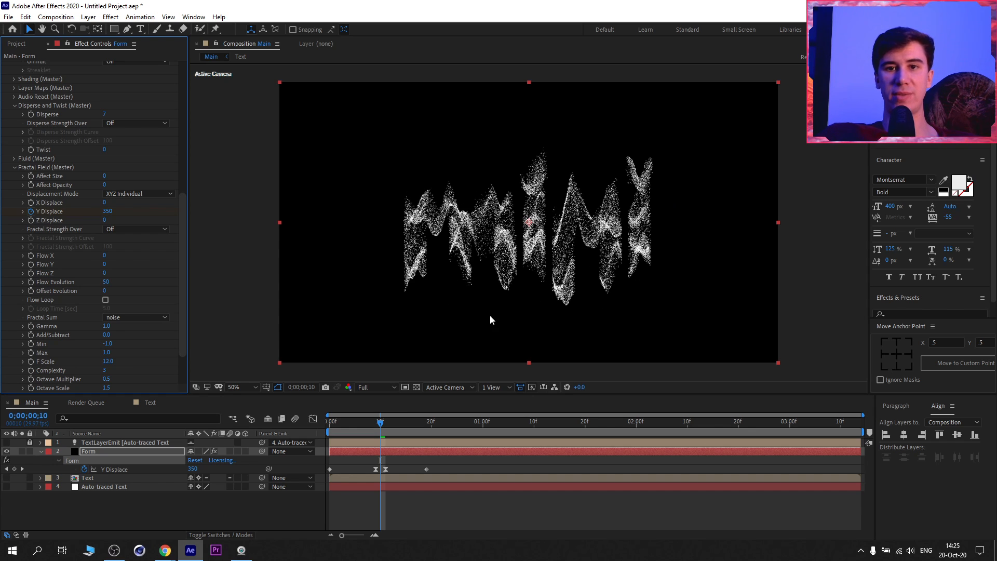
left_click_drag(107, 362, 132, 368)
left_click(108, 361)
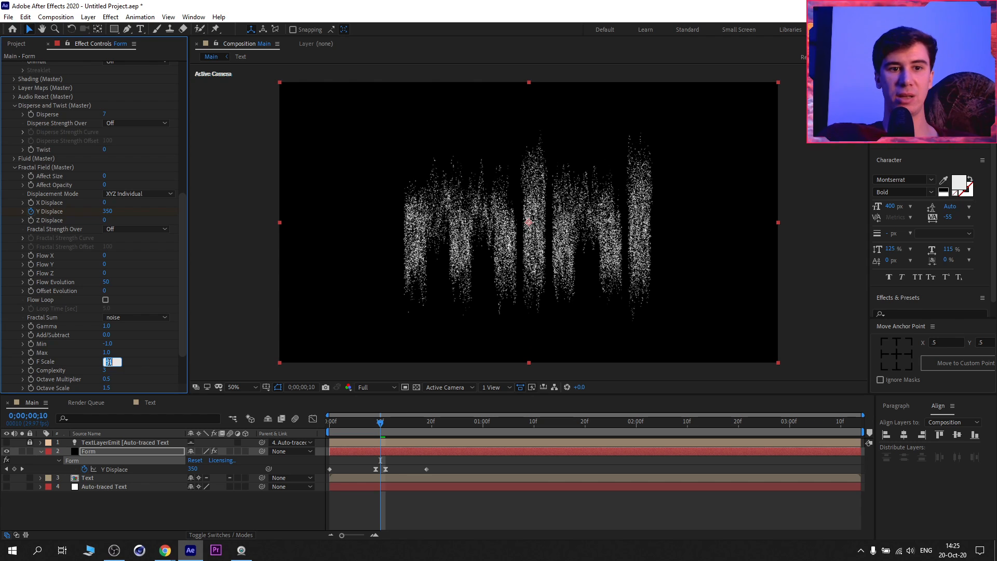
type("250")
key("Return")
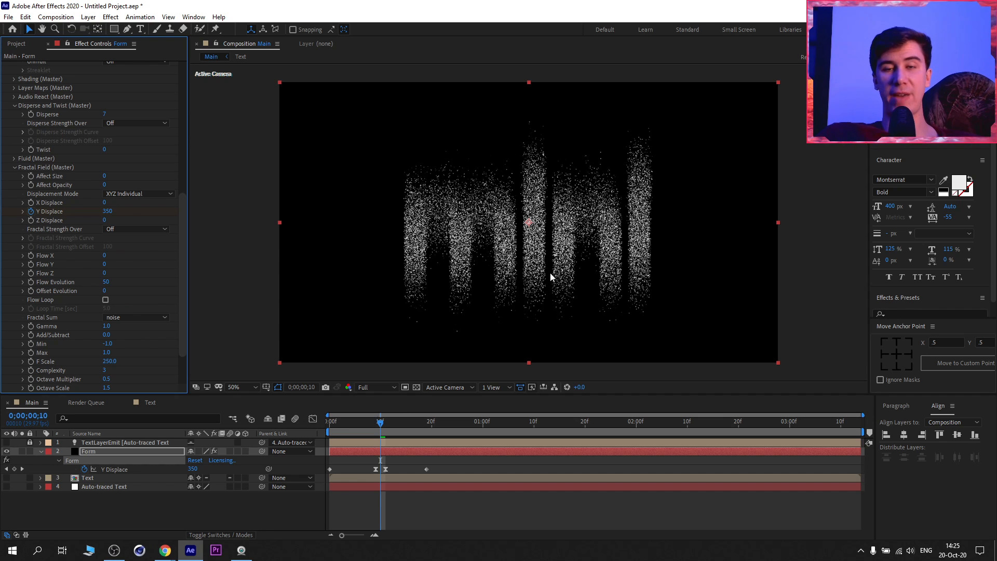
Preview the first displacement burst, and switch to Chrome to examine the particle text in the HomePod mini video between 0:18 and 0:21
left_click_drag(439, 423, 437, 478)
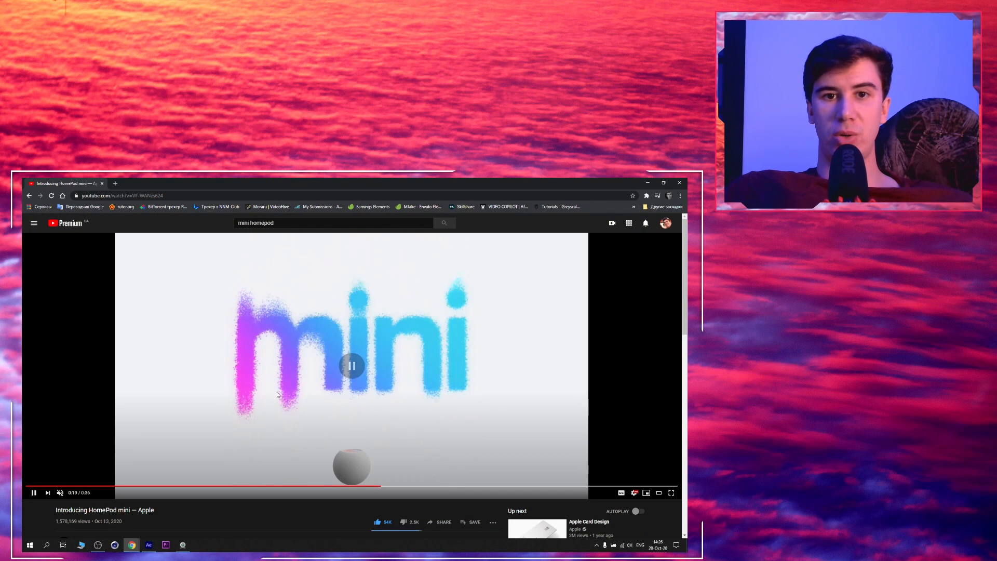
left_click(368, 485)
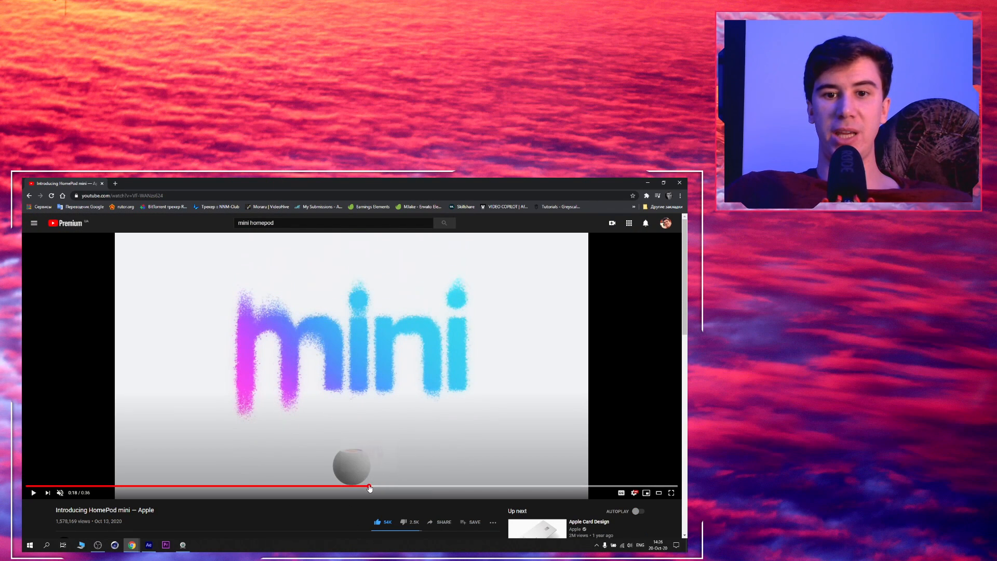
left_click(332, 341)
left_click(390, 486)
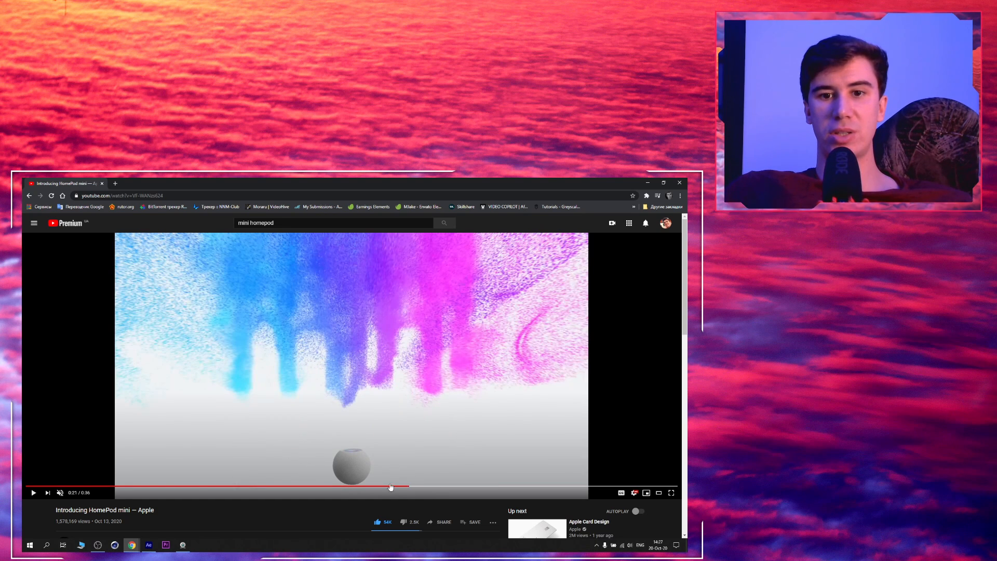
left_click_drag(391, 486, 390, 490)
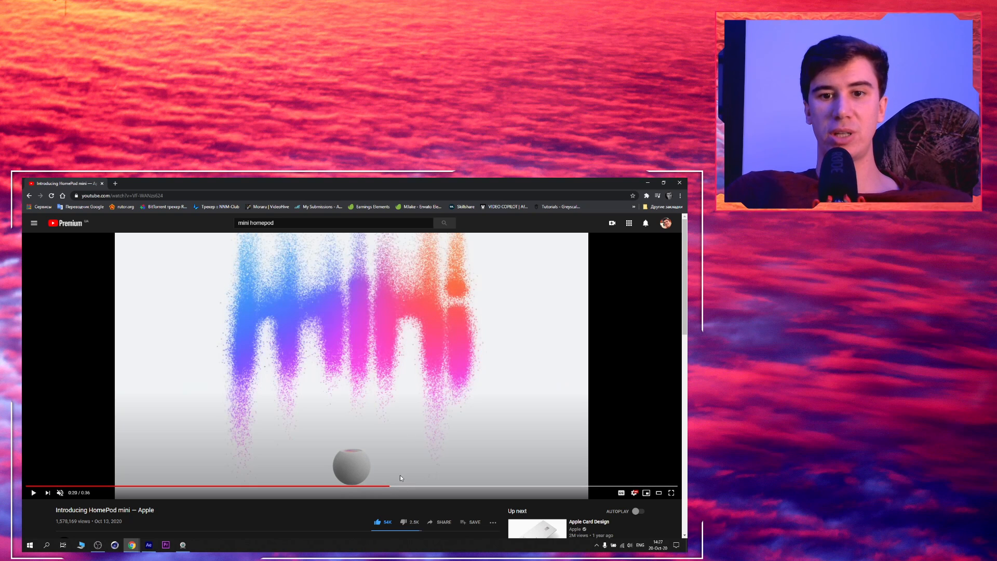
left_click(365, 351)
left_click(365, 351)
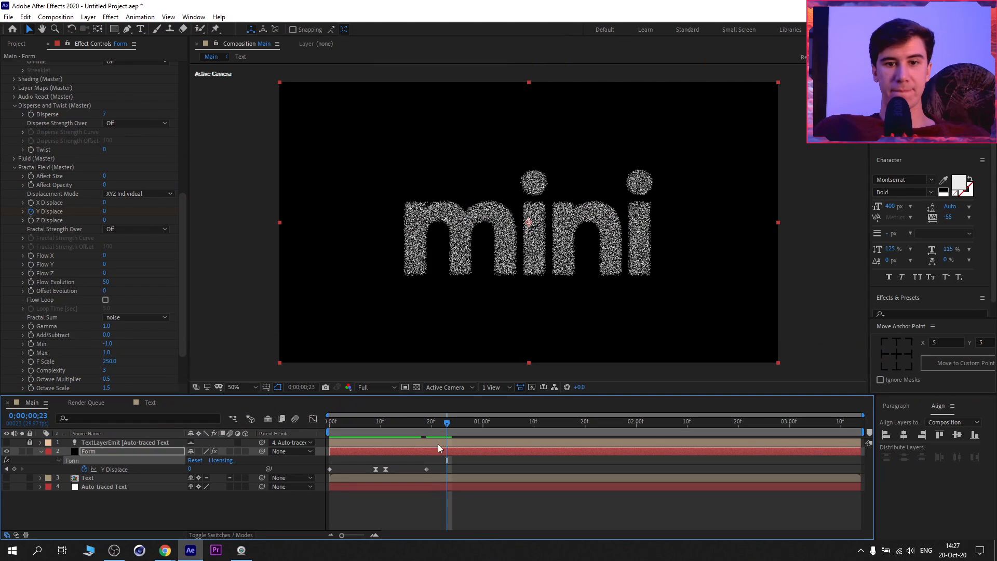
Copy all four Y Displace keyframes and paste them at 0;00;01;00
left_click_drag(438, 467, 285, 478)
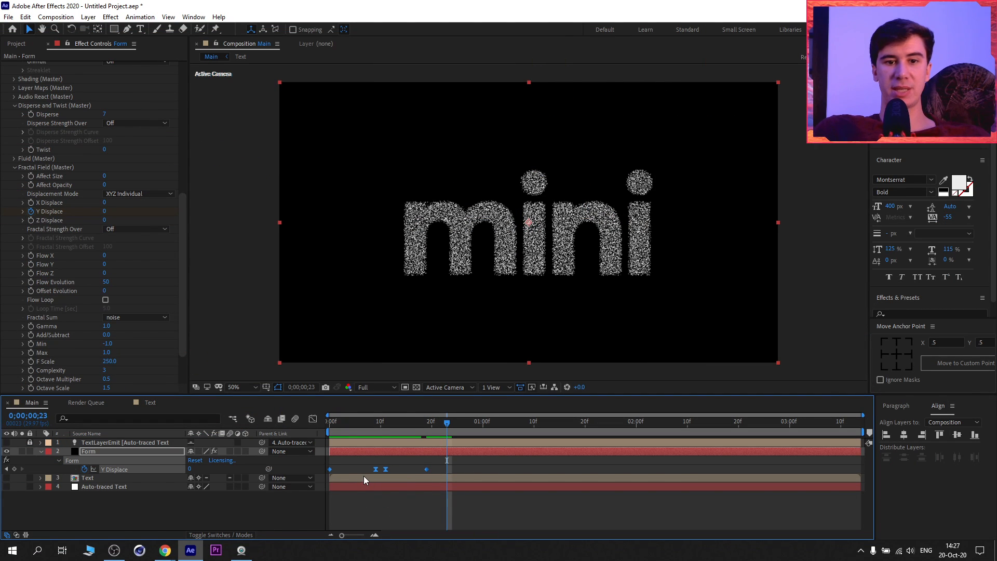
left_click_drag(425, 462, 322, 479)
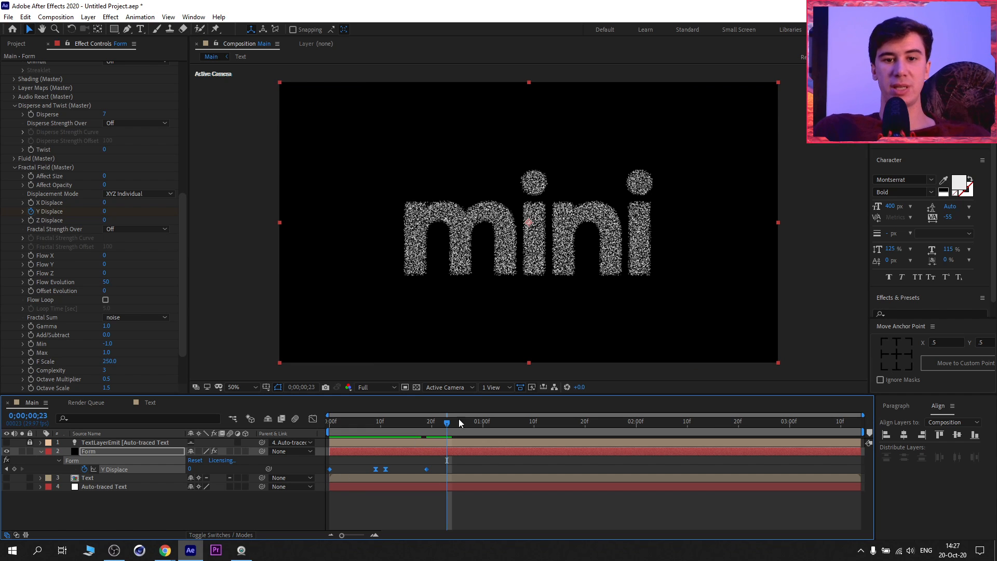
left_click_drag(472, 432, 484, 427)
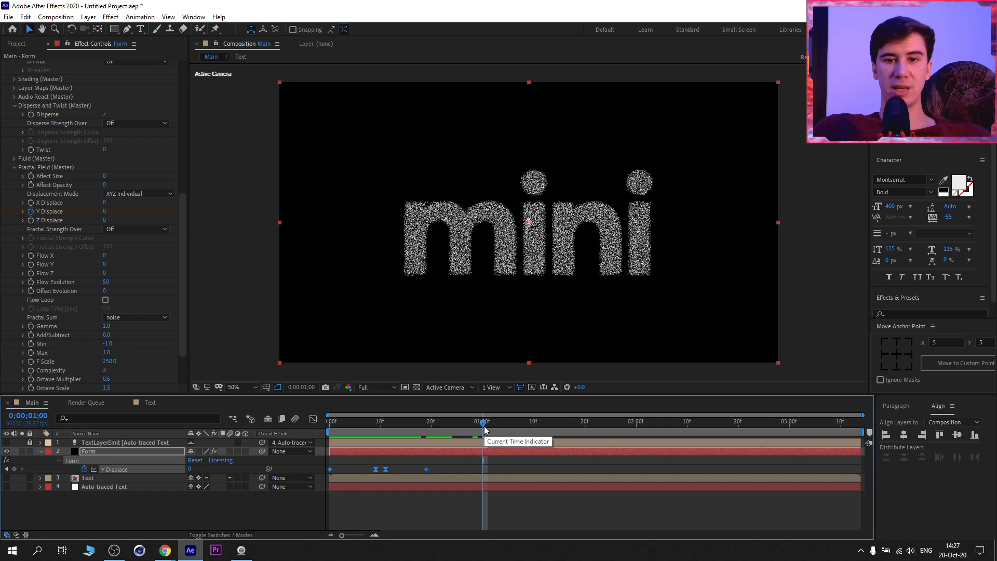
key("ctrl+v")
Spread the two middle pasted keyframes to 0;00;01;07 and 0;00;01;13, and set Y Displace to 200 on the earlier one
left_click_drag(485, 429, 514, 433)
left_click(549, 466)
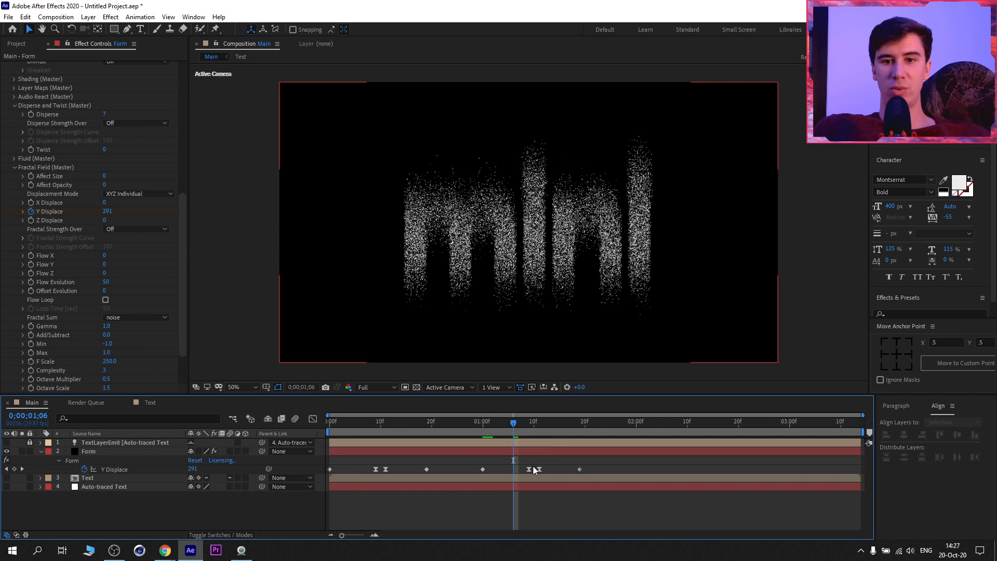
mouse_move(533, 465)
left_mouse_down()
mouse_move(521, 470)
mouse_move(549, 471)
left_mouse_up()
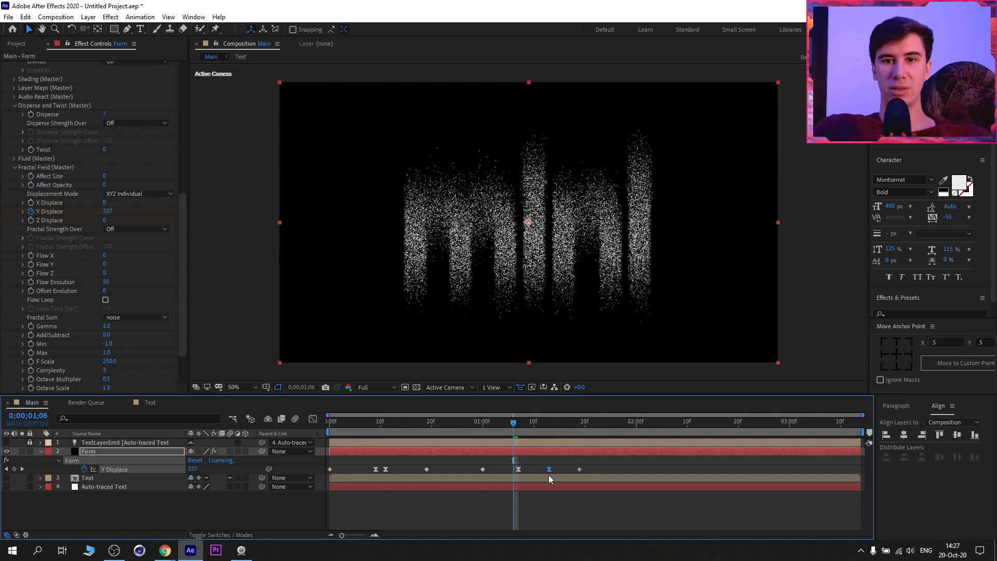
key("Page_Down")
left_click(192, 469)
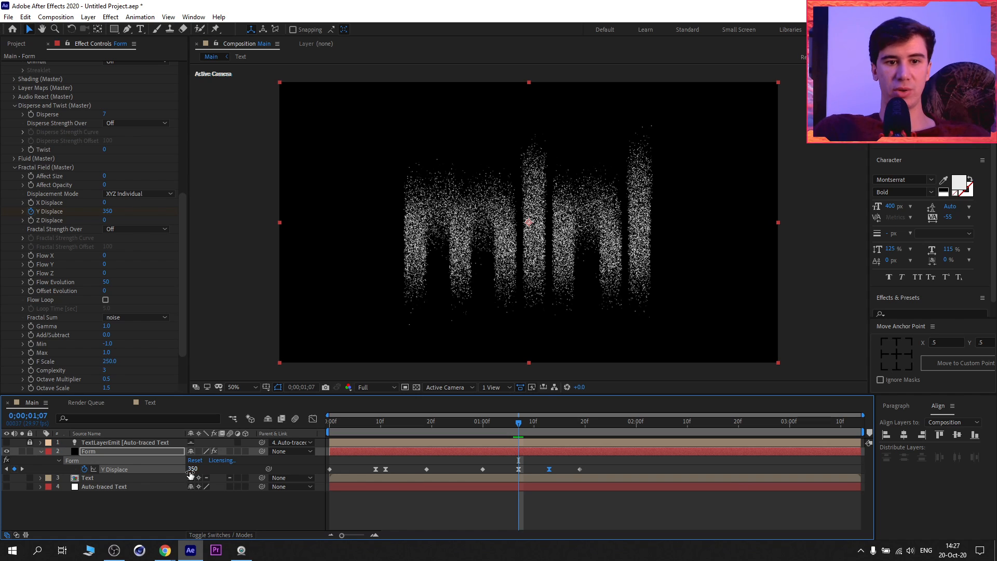
type("200")
key("Return")
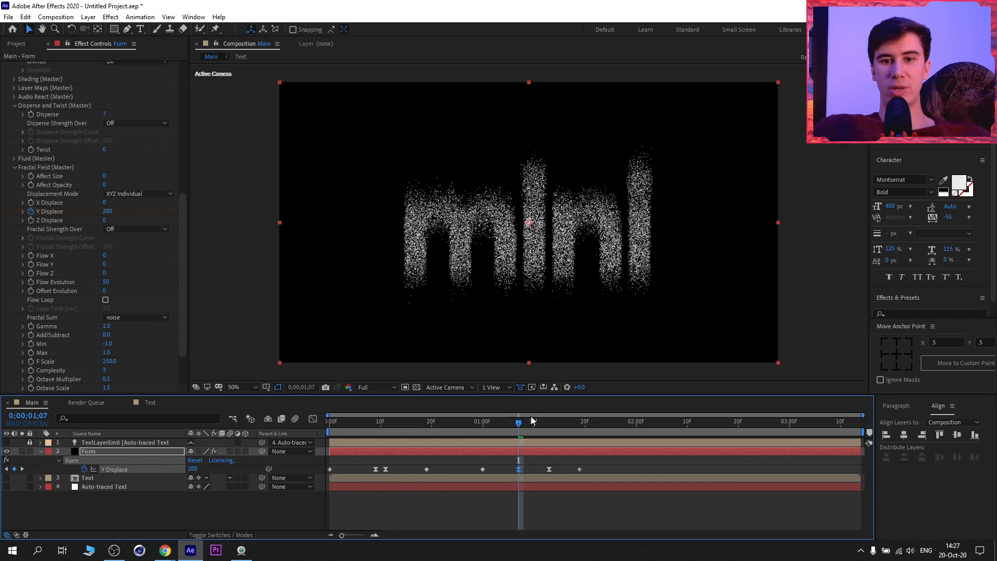
Set the Y Displace keyframe at 0;00;01;13 to 200
key("k")
left_click(192, 470)
type("20")
key("Return")
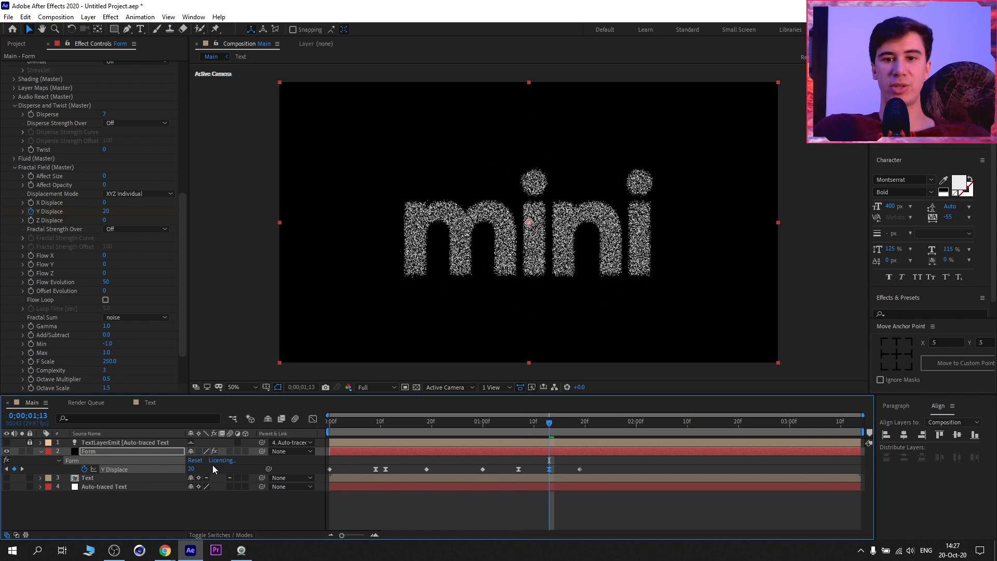
left_click(191, 468)
type("2")
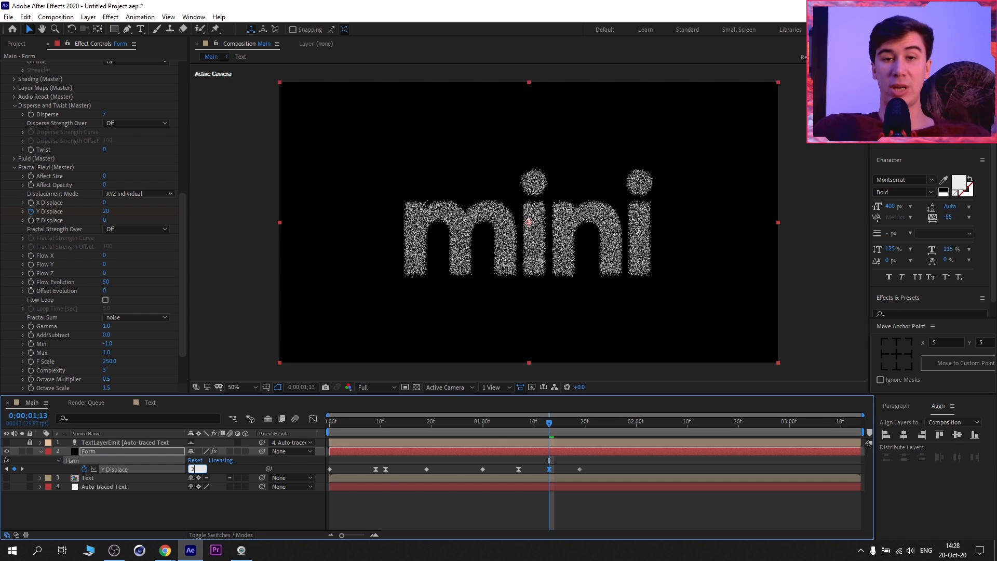
key("Return")
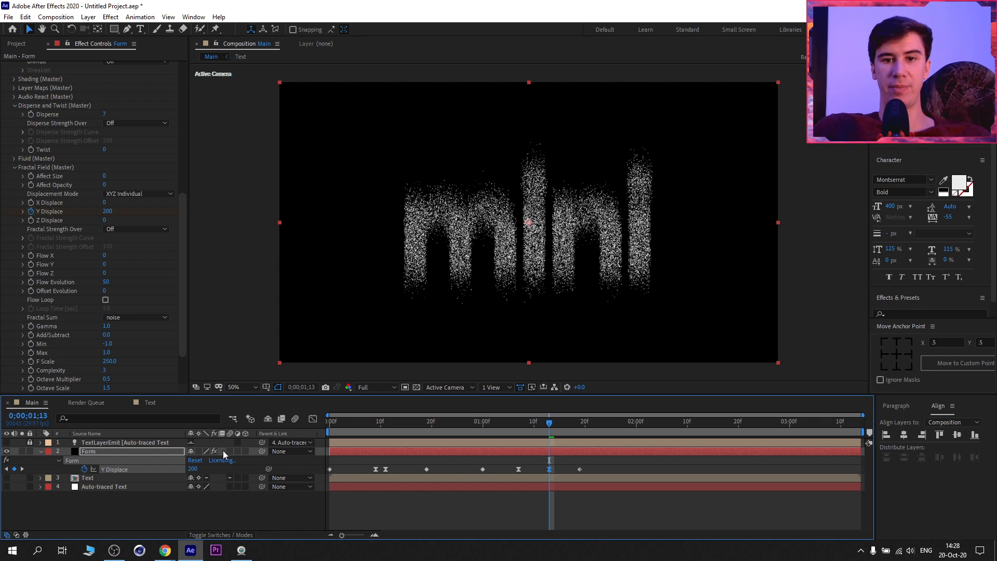
Retime the second group of Y Displace keyframes for a quick rise and a longer settle, and check the frame at 0;00;01;04
left_click_drag(549, 422, 490, 428)
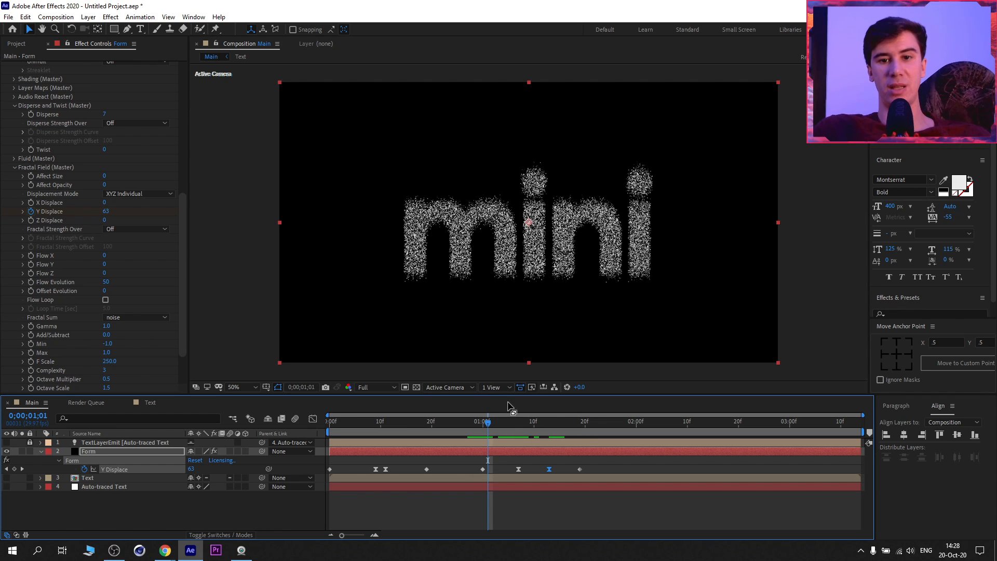
left_click(503, 426)
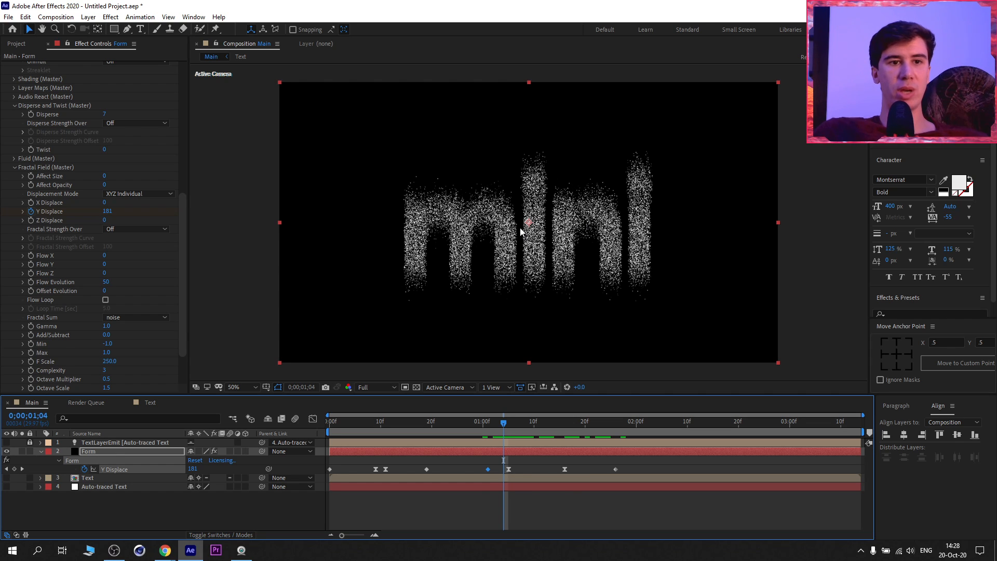
Collapse the Fractal Field and Disperse and Twist settings, and set Sphere 1's Strength to 60 in the Spherical Field
left_click(14, 167)
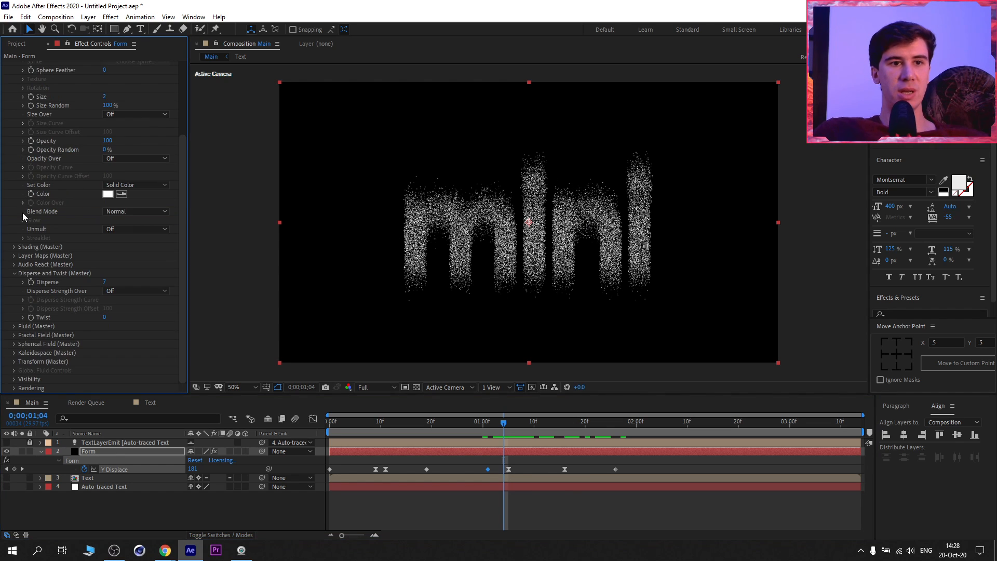
left_click(14, 273)
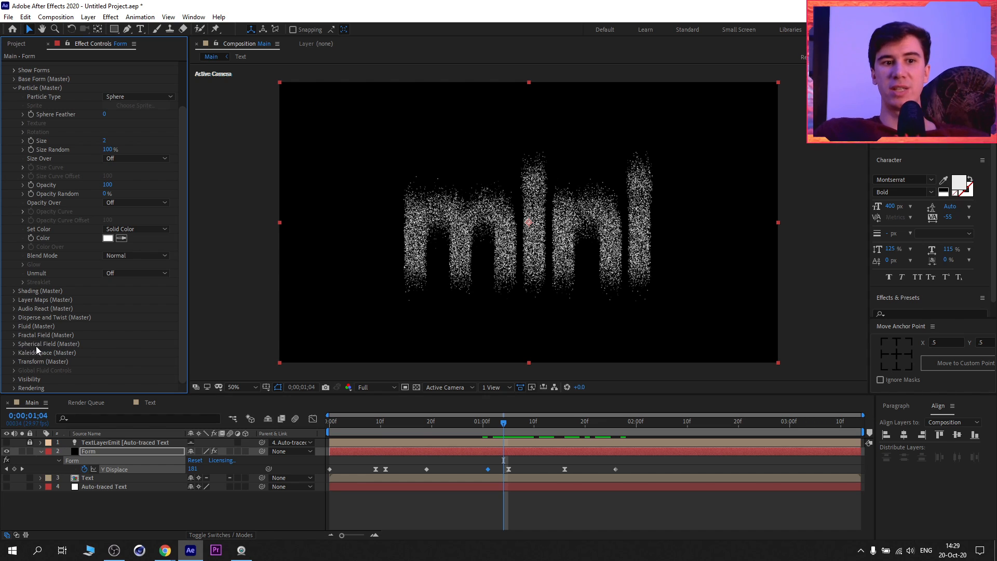
left_click(14, 344)
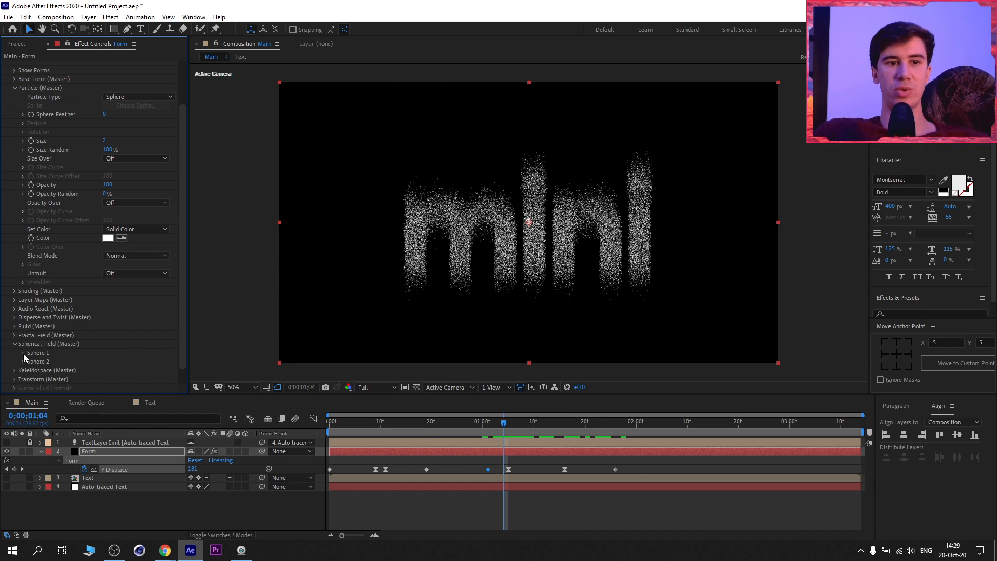
left_click(23, 353)
scroll(31, 343, "down", 2)
mouse_move(140, 305)
left_mouse_down()
mouse_move(153, 306)
mouse_move(143, 306)
left_mouse_up()
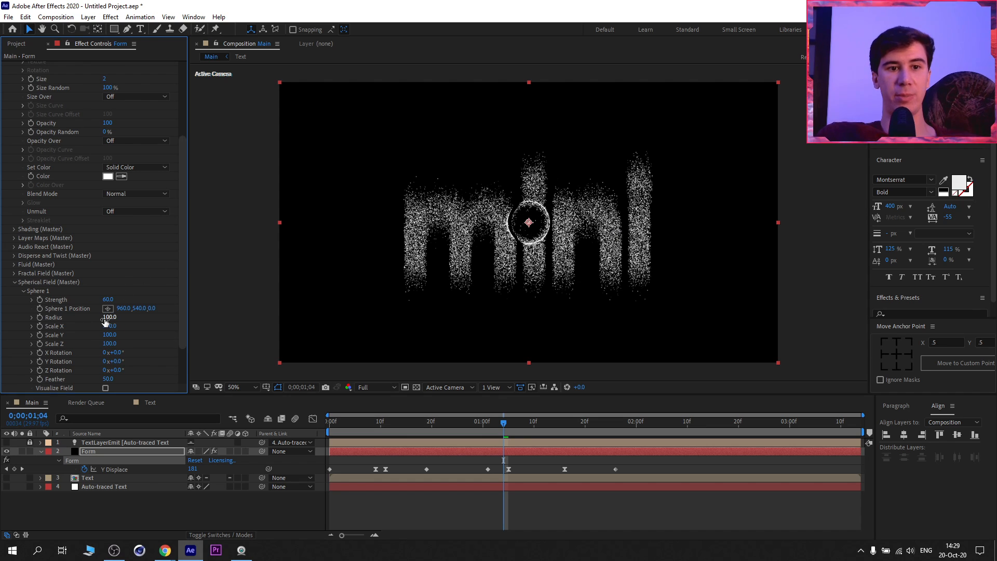
Increase Sphere 1's Radius to 630 and set its Strength to 10
left_click_drag(110, 317, 137, 322)
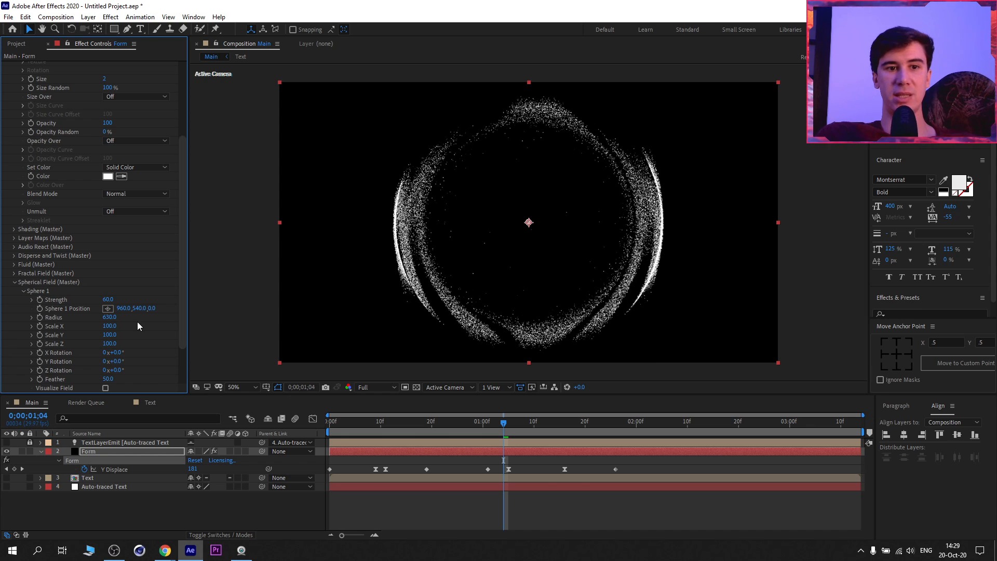
left_click(108, 300)
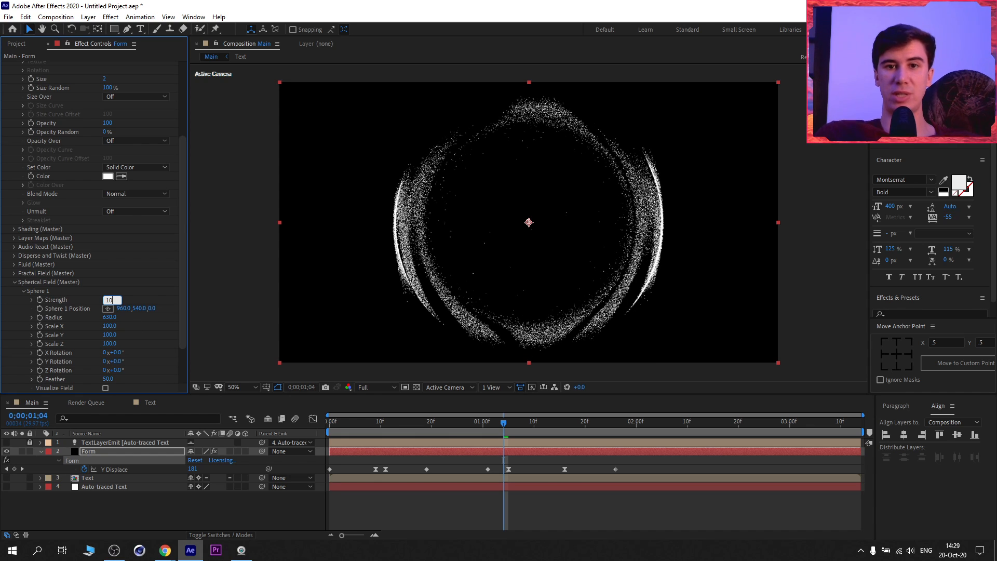
key("Return")
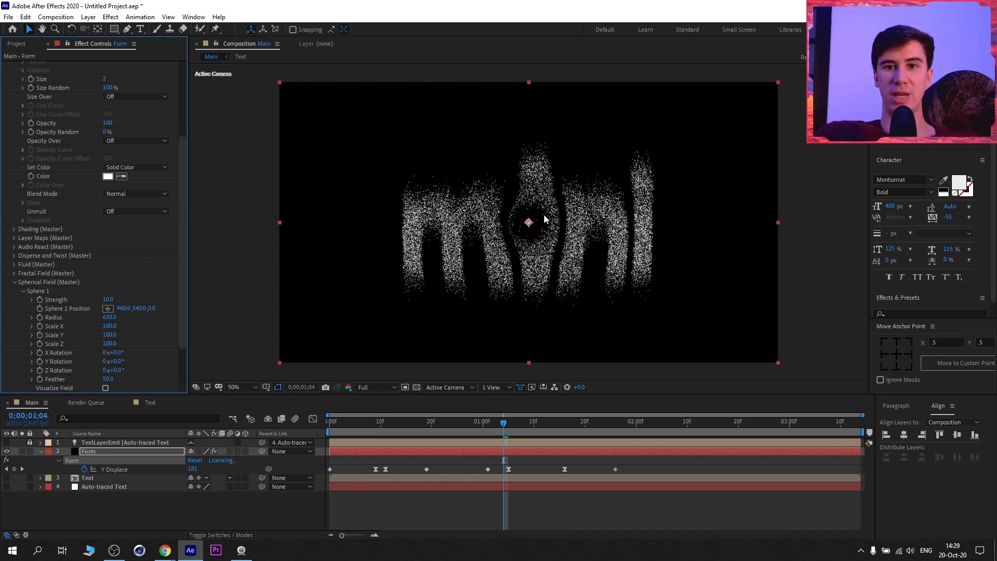
left_click_drag(505, 426, 503, 427)
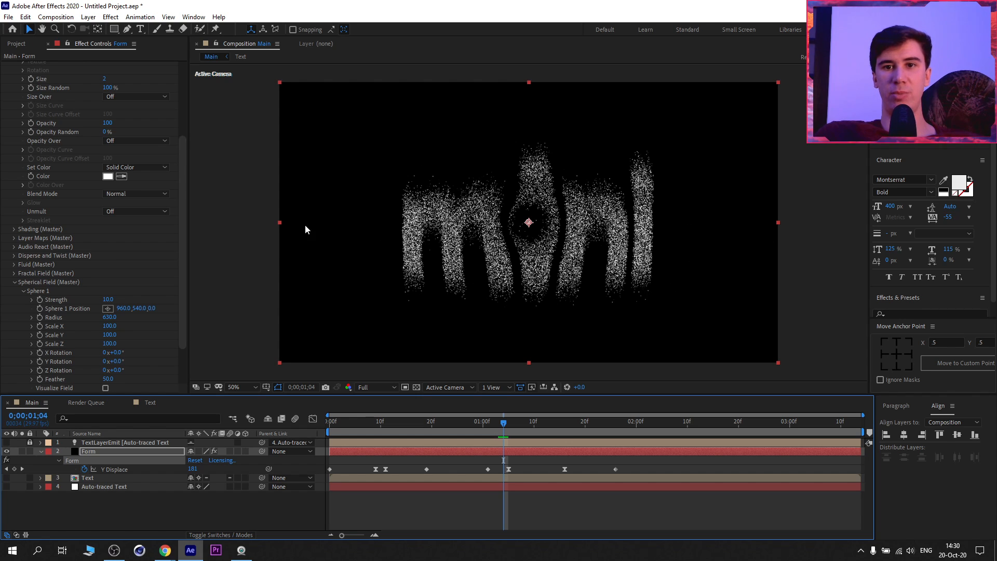
Set Sphere 1's Radius to 1400
left_click(110, 318)
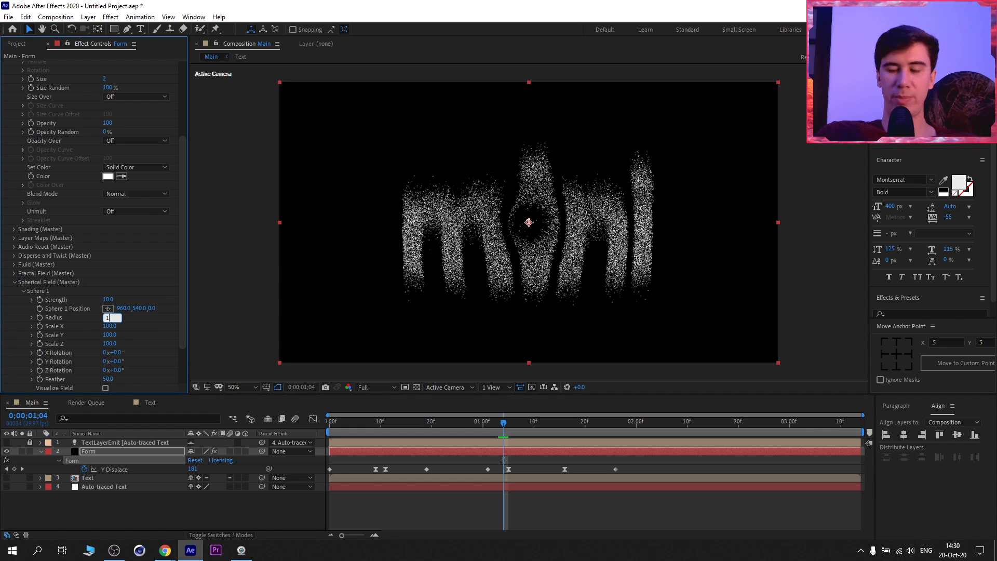
type("13")
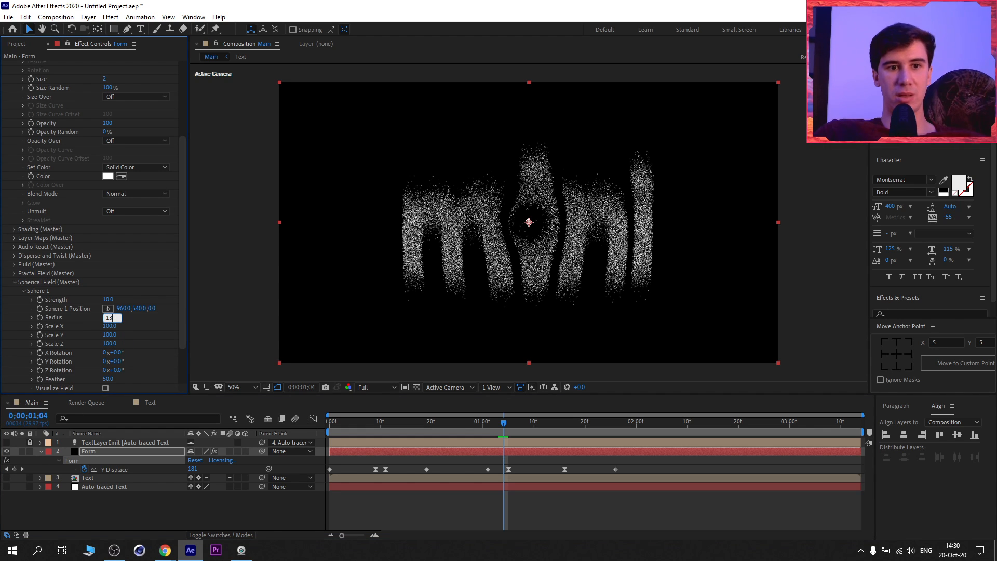
type("00")
key("Tab")
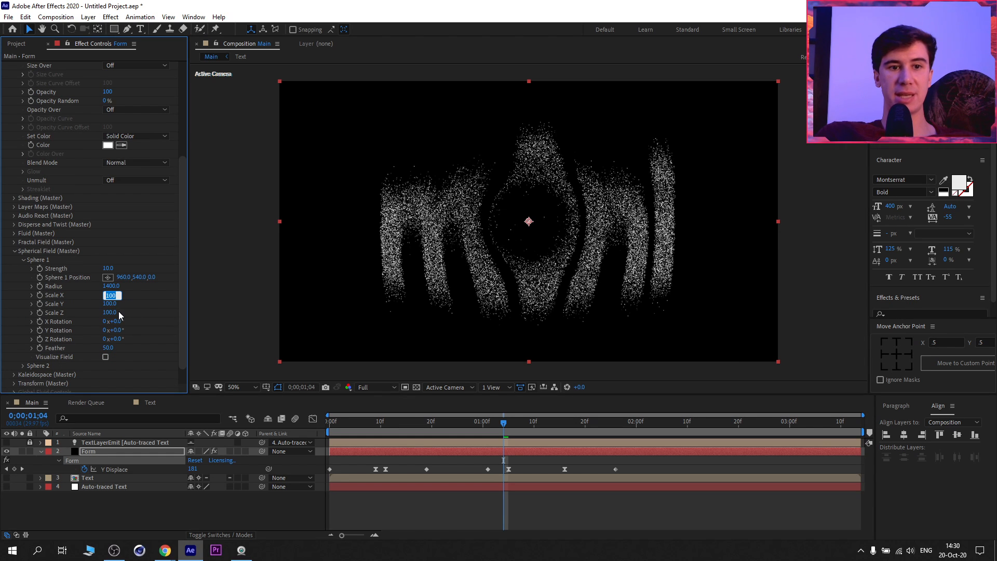
Set Sphere 1's Scale X to 160 and move the sphere down to a Y position of 721
type("16")
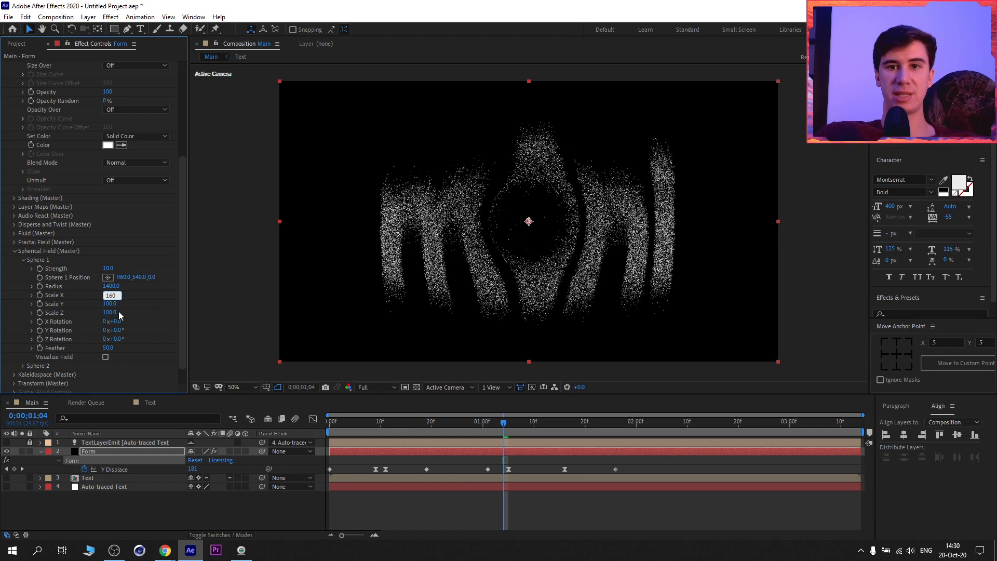
type("0")
key("Return")
mouse_move(139, 278)
left_mouse_down()
mouse_move(136, 298)
mouse_move(117, 292)
mouse_move(312, 297)
mouse_move(202, 288)
mouse_move(135, 297)
mouse_move(219, 309)
mouse_move(263, 549)
left_mouse_up()
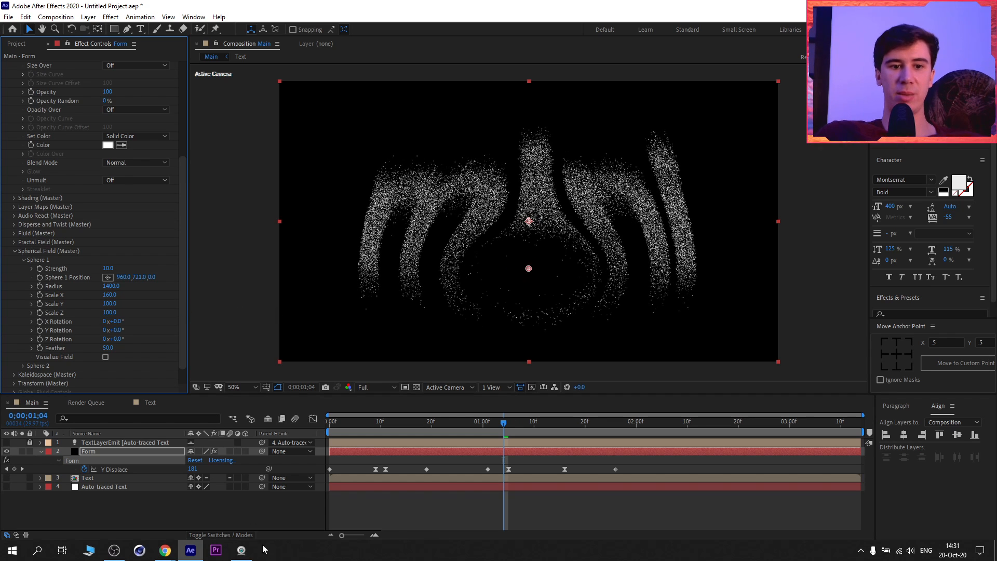
Switch to Chrome and jump the HomePod mini video to 0:19 to examine the dispersing "mini" text
left_click(165, 550)
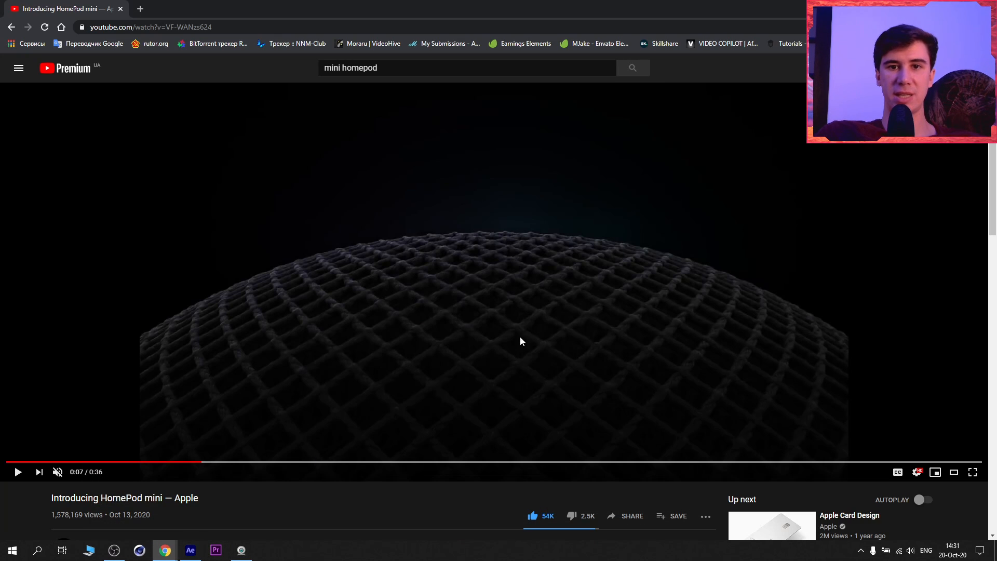
left_click(534, 462)
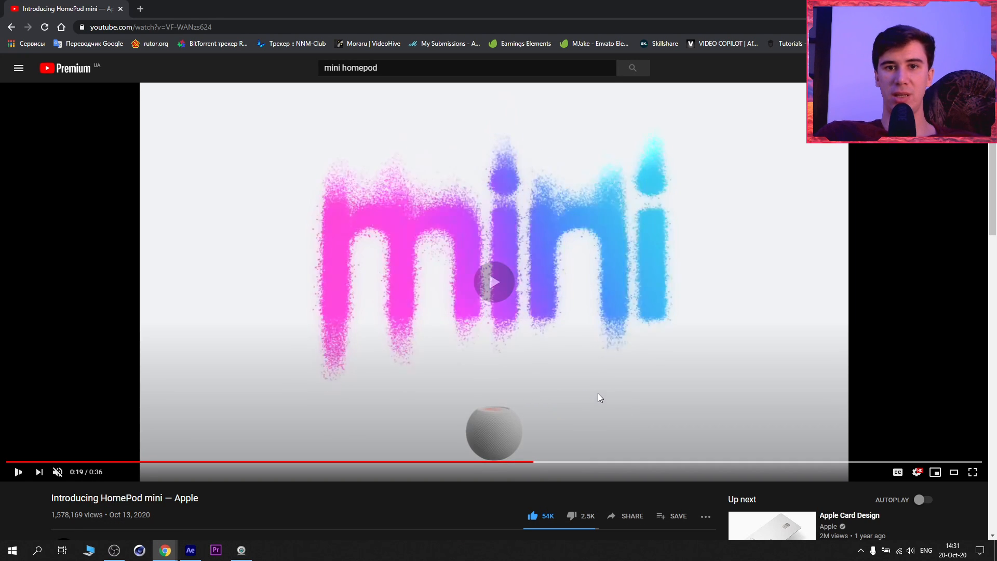
Return to After Effects and set Sphere 1's Scale Y to 70 and Scale Z to 5
left_click(597, 398)
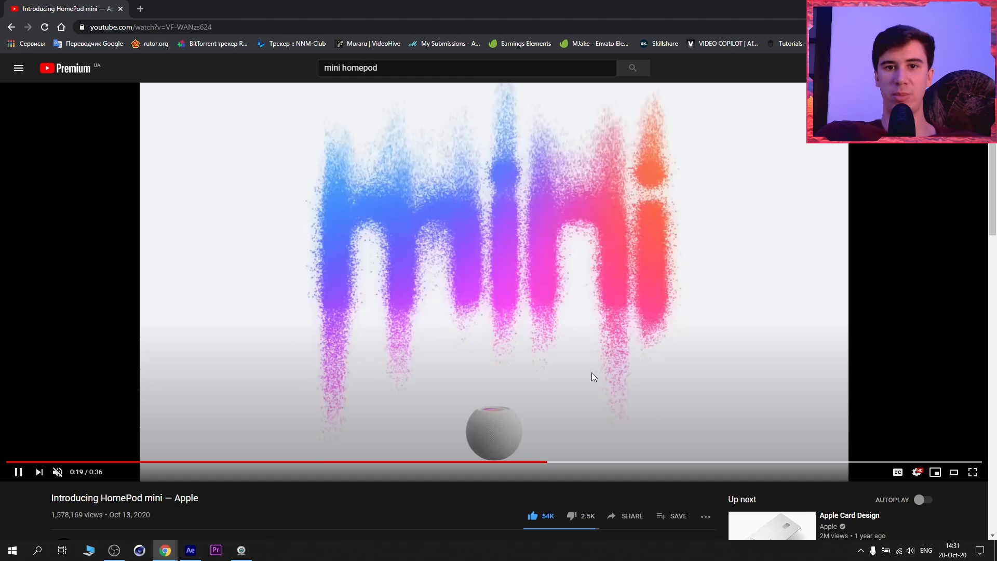
key("alt+Tab")
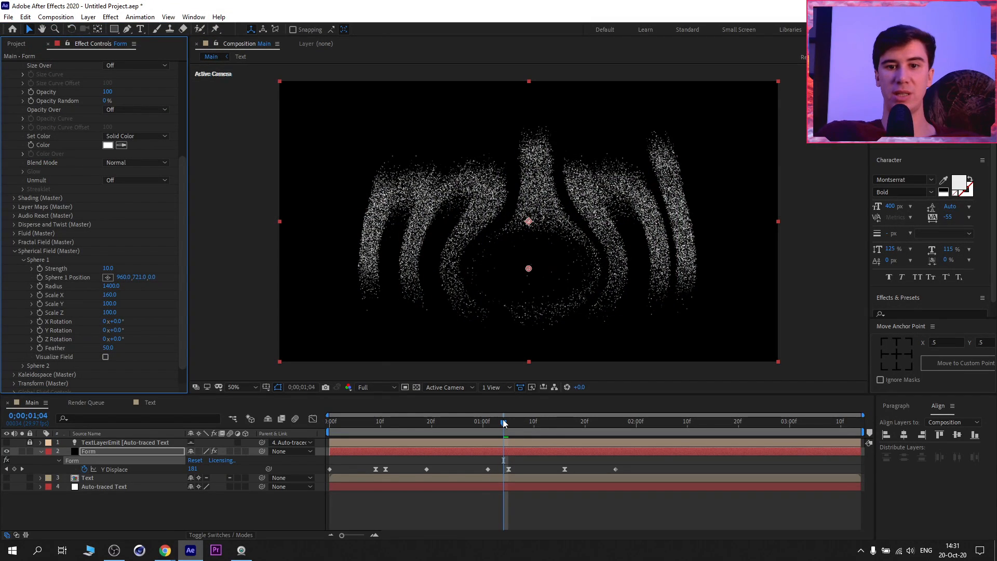
left_click(109, 304)
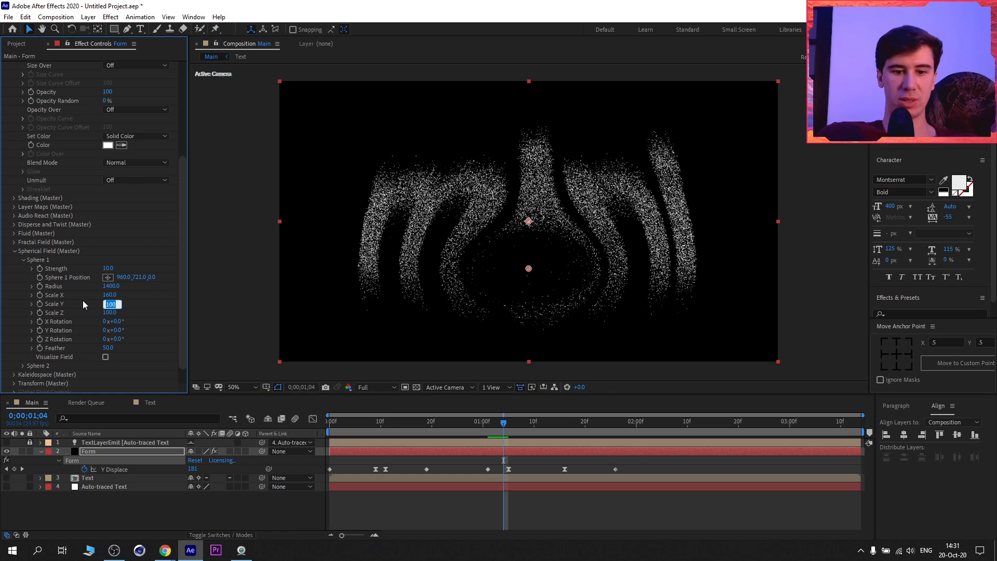
type("70")
key("Return")
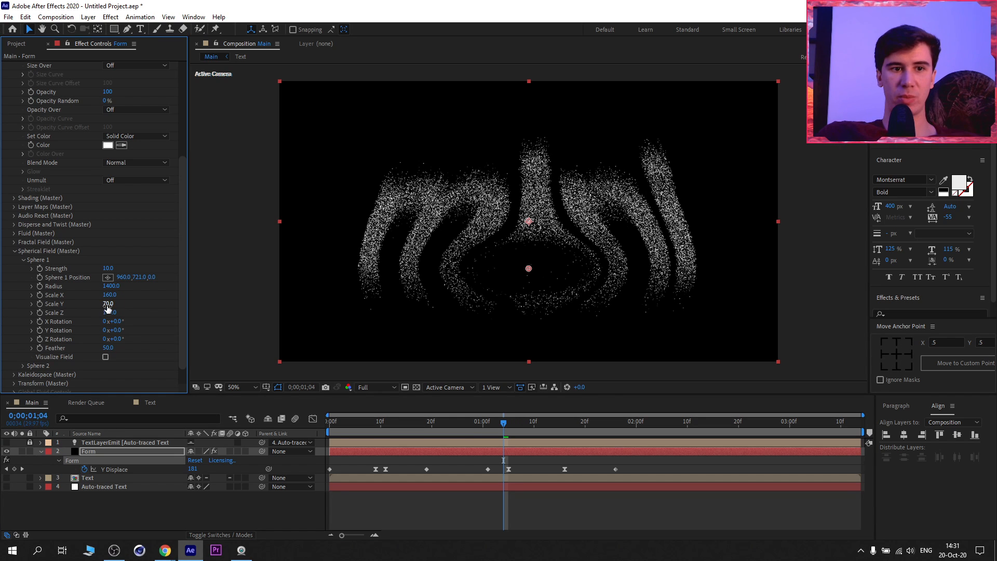
left_click_drag(107, 304, 100, 304)
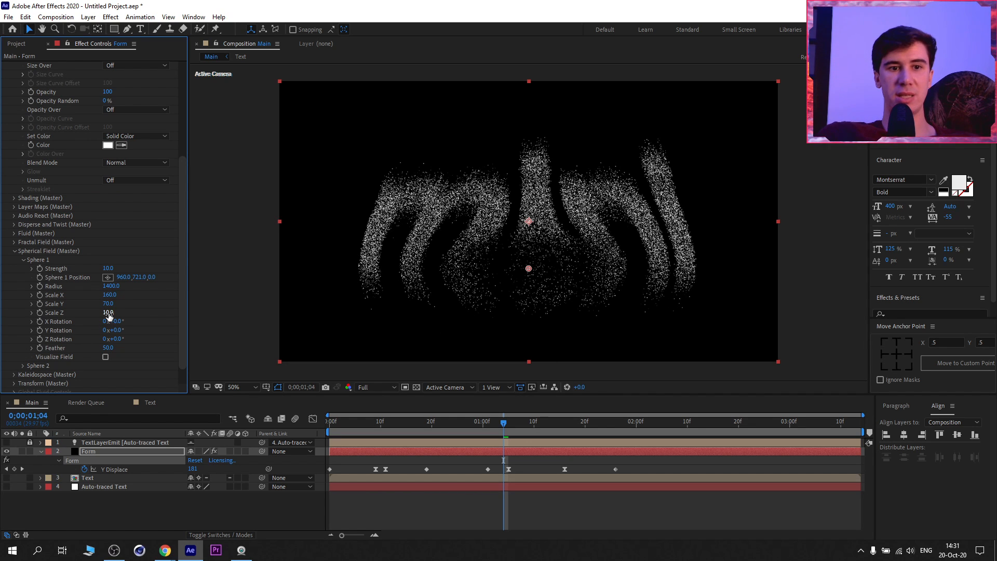
left_click(108, 312)
type("5")
key("Return")
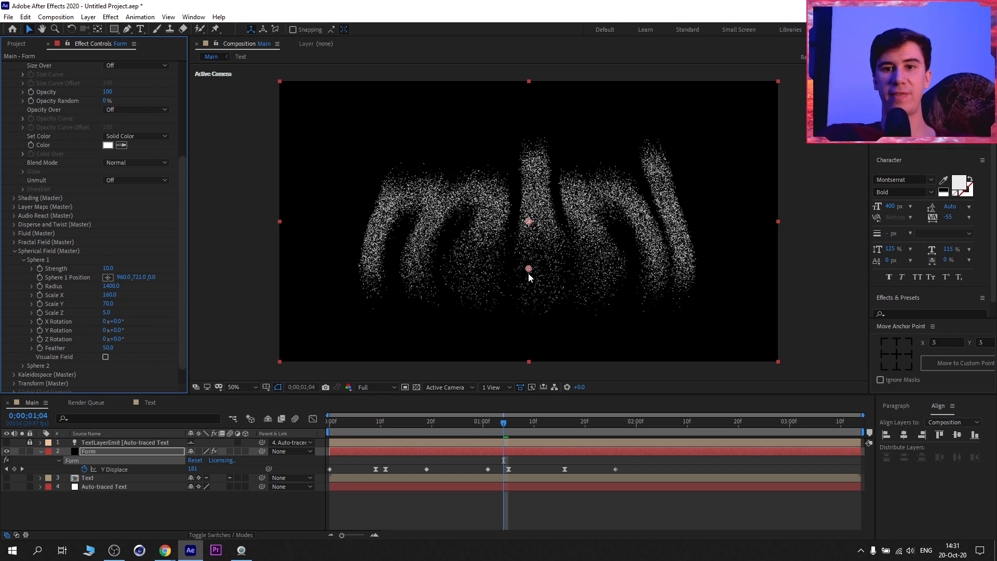
Reposition Sphere 1 to about 958, 702 and start keyframing its position at 0;00;00;24
left_click_drag(529, 269, 528, 230)
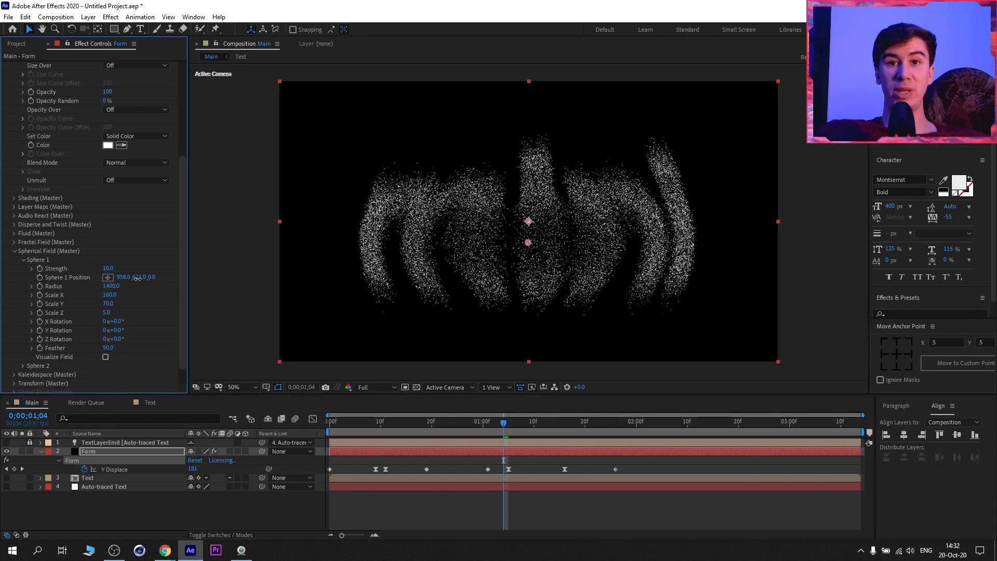
left_click_drag(105, 282, 69, 275)
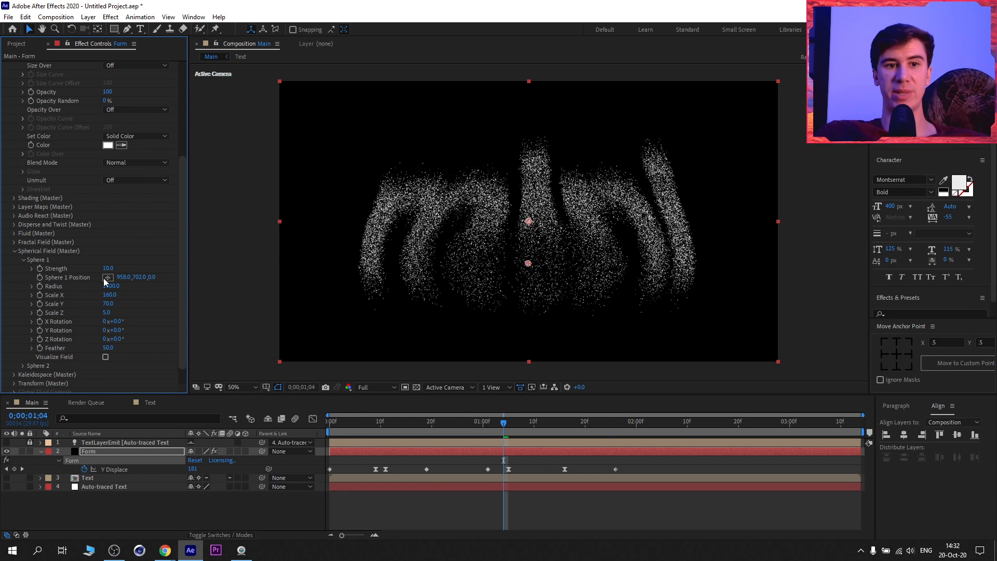
left_click(447, 423)
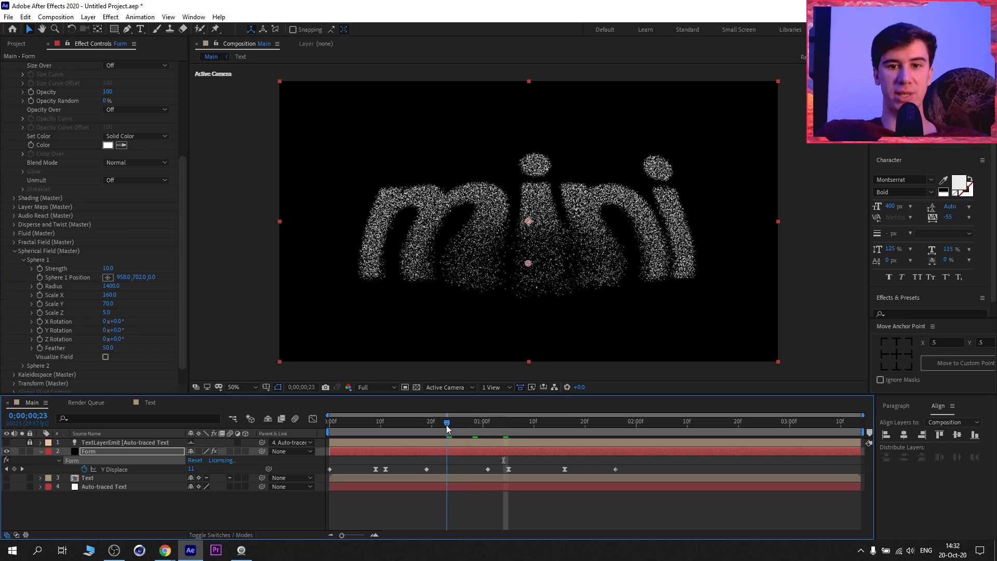
left_click_drag(447, 425, 447, 429)
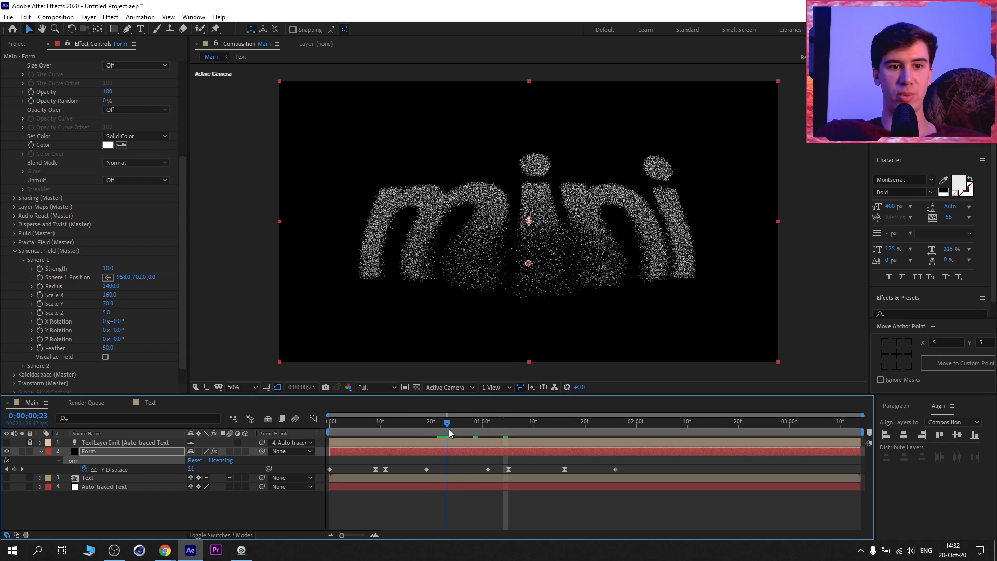
left_click(450, 434)
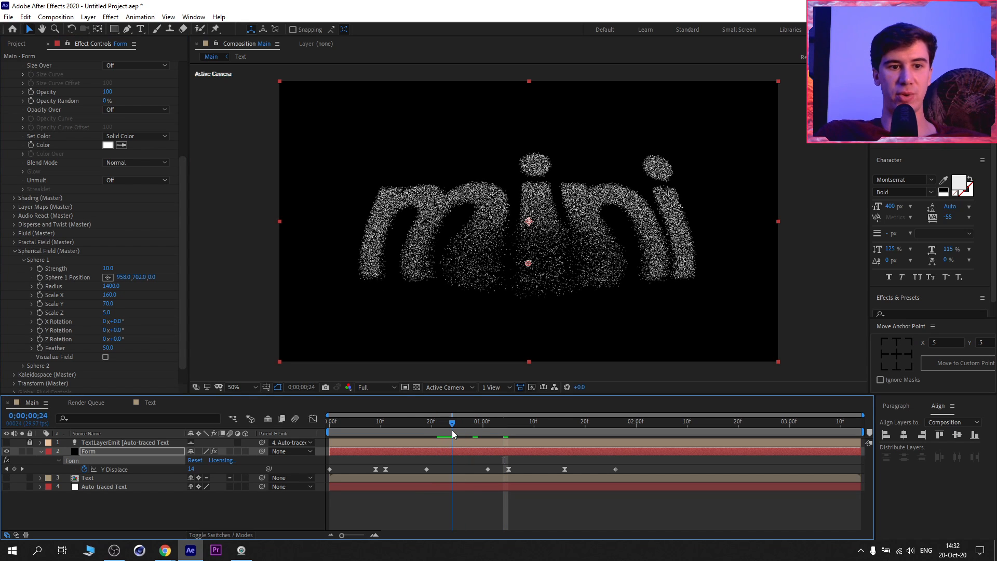
left_click(40, 277)
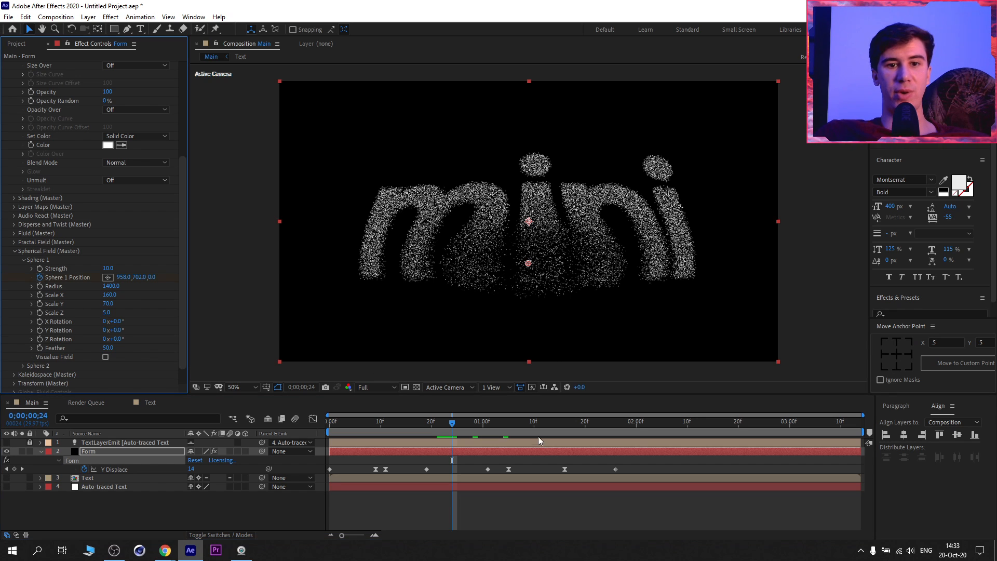
Reveal the Form layer's keyframed properties and add a Sphere 1 Position keyframe at 0;00;01;21
key("u")
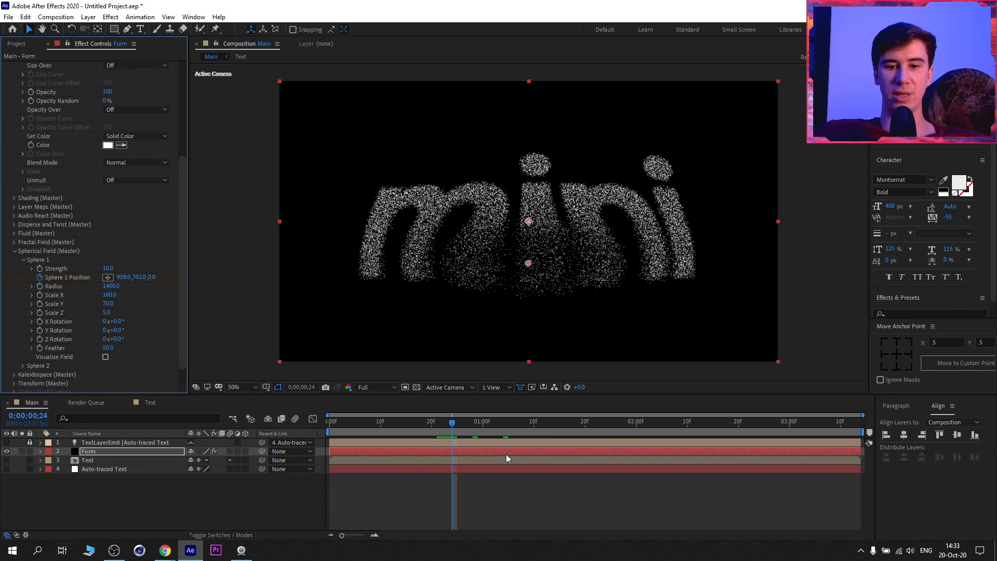
key("u")
left_click_drag(519, 435, 591, 442)
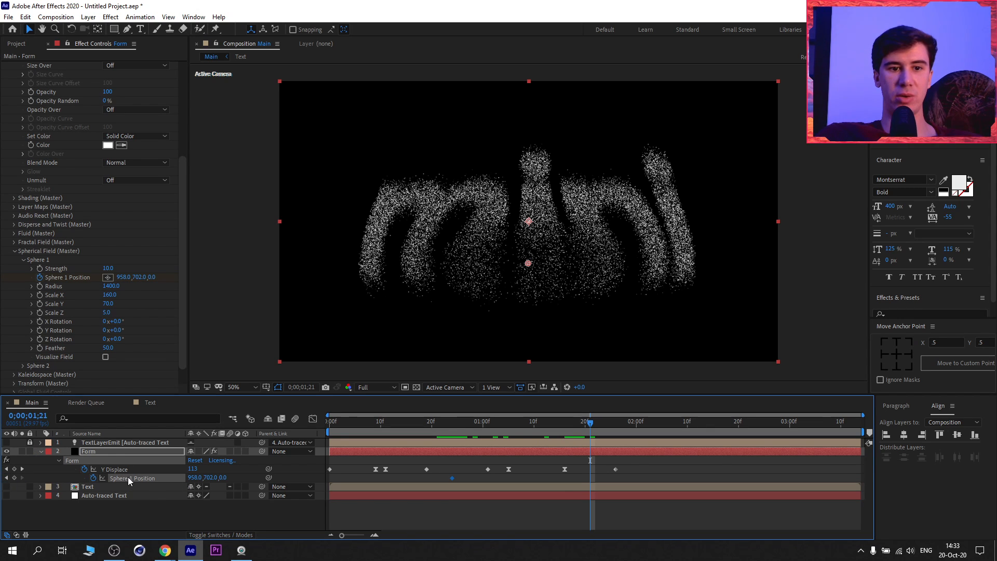
left_click(14, 478)
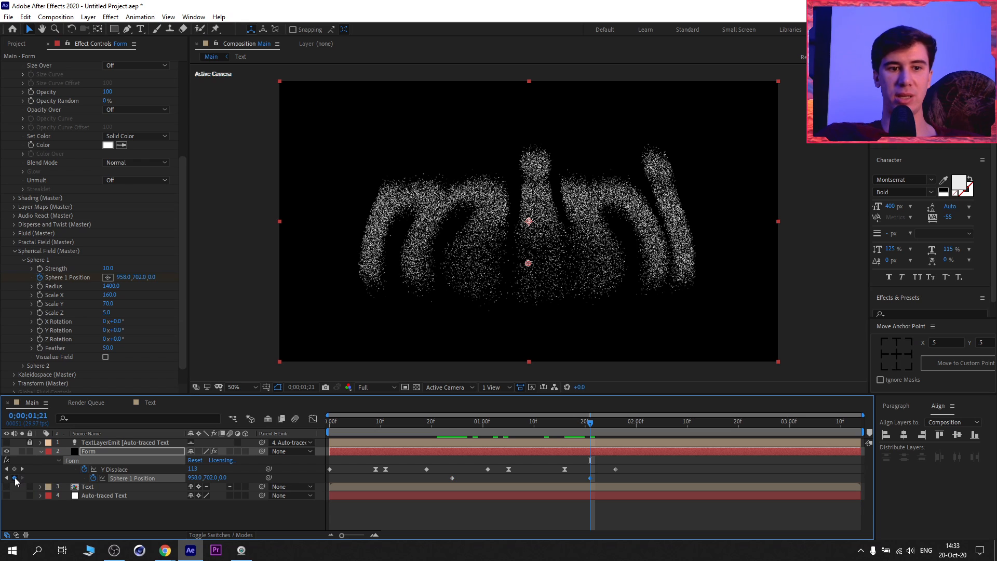
Set Sphere 1's Y position to 1500 at the 0;00;00;24 keyframe
left_click(452, 422)
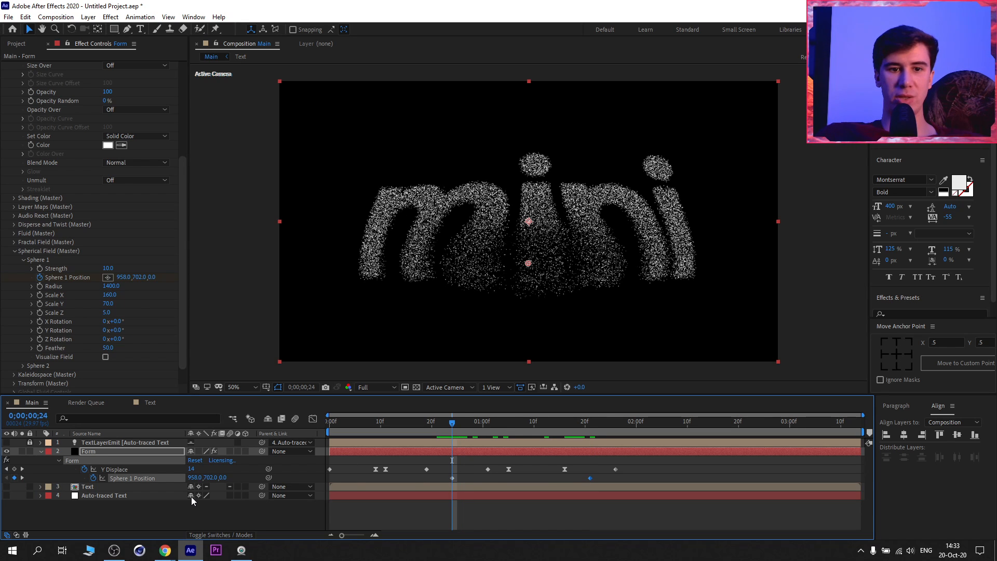
left_click_drag(209, 482, 617, 474)
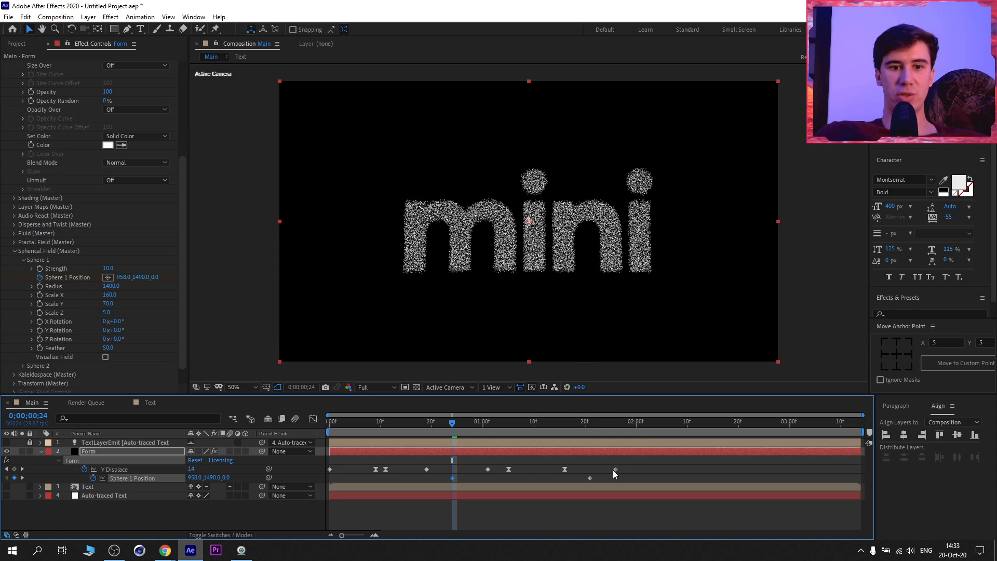
left_click_drag(211, 478, 328, 491)
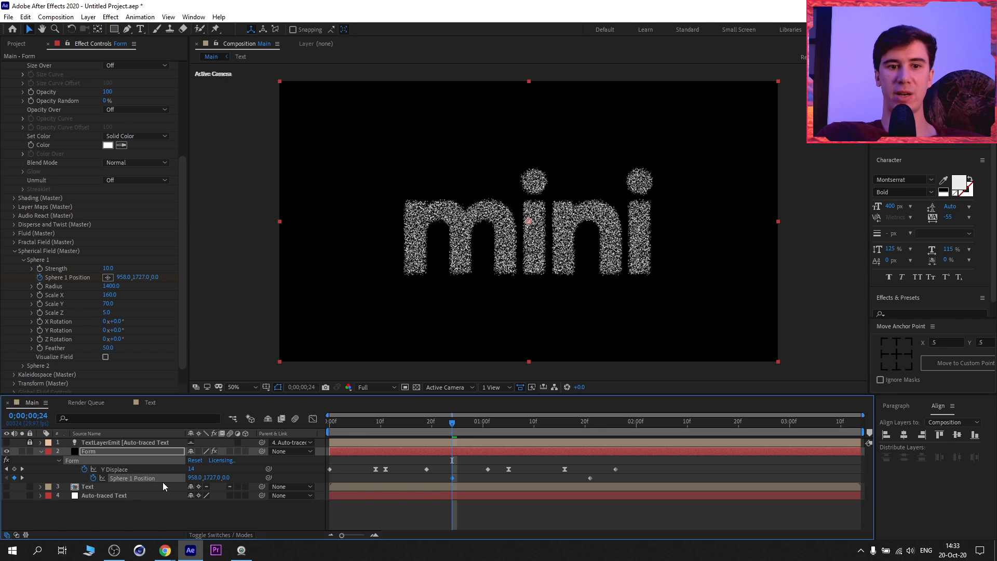
left_click_drag(212, 478, 23, 480)
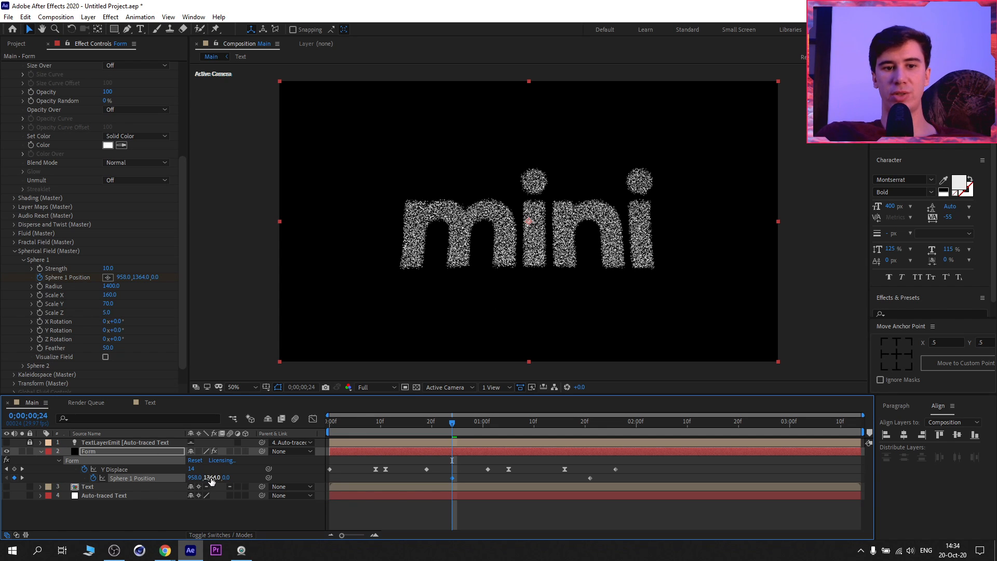
left_click_drag(212, 481, 173, 482)
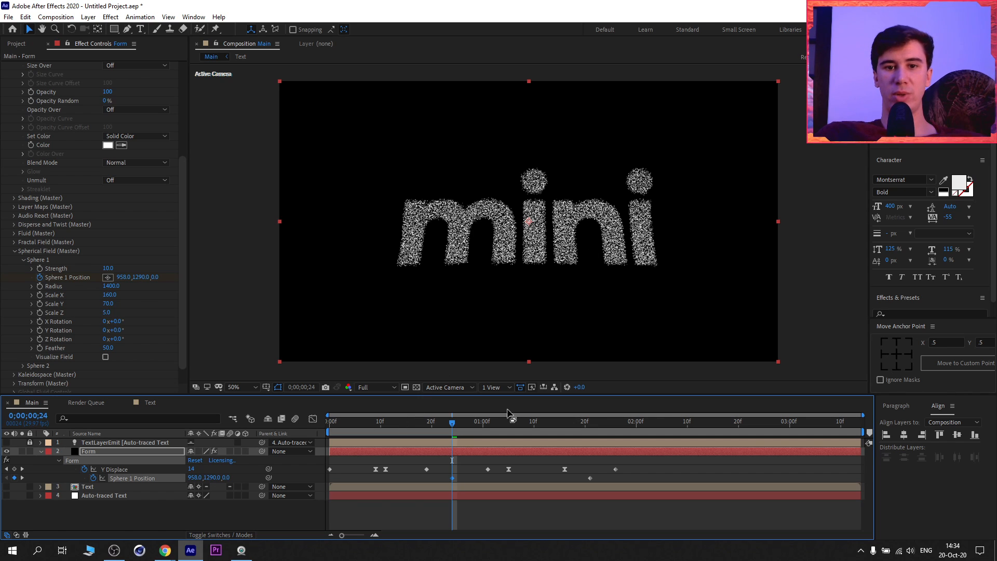
left_click(209, 477)
type("1500")
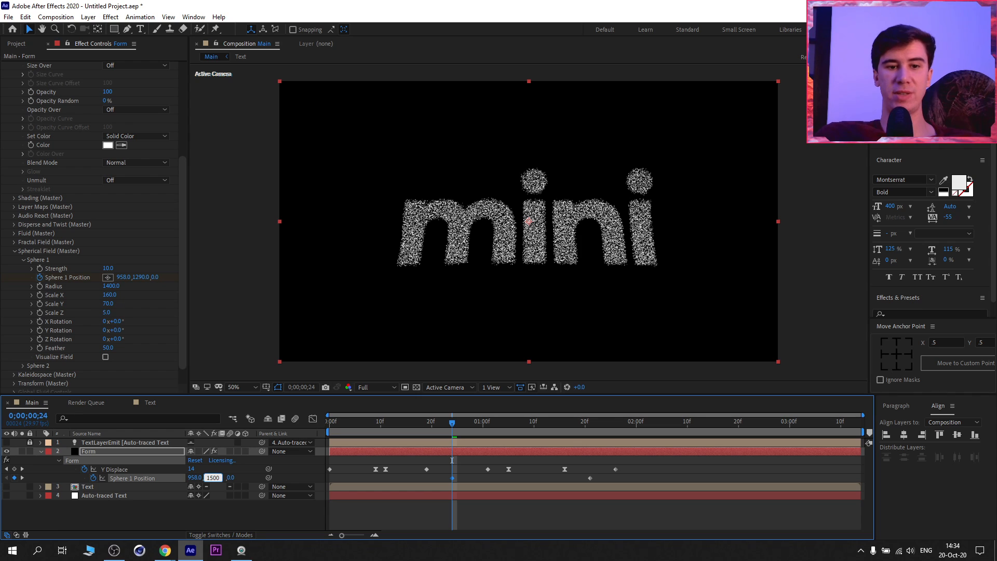
key("Return")
Set Sphere 1's Y position to -315 at the 0;00;01;21 keyframe and scrub ahead to 0;00;01;29
left_click_drag(458, 426, 590, 458)
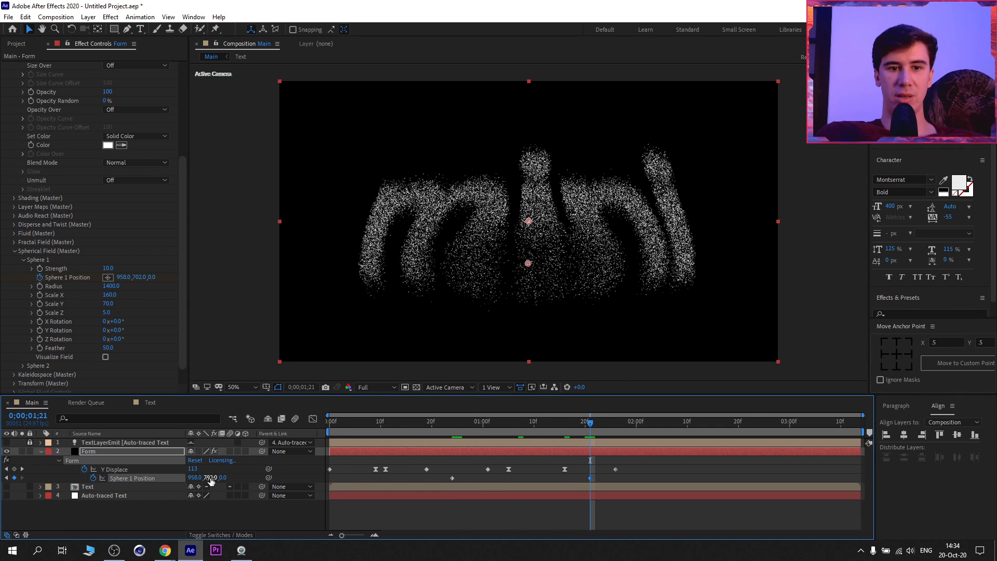
mouse_move(210, 478)
left_mouse_down()
mouse_move(255, 486)
mouse_move(199, 490)
mouse_move(217, 480)
left_mouse_up()
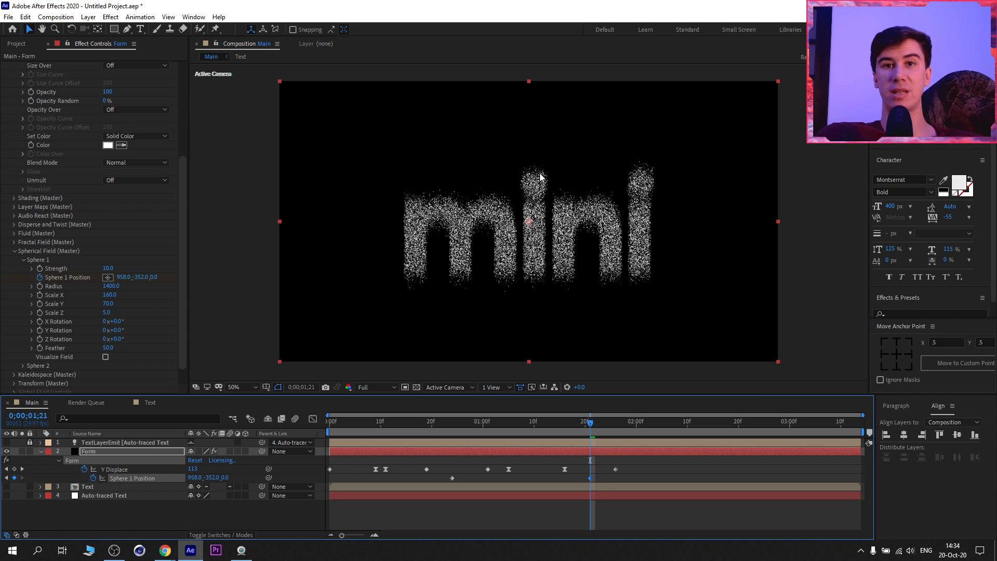
left_click_drag(215, 484, 225, 485)
left_click(215, 479)
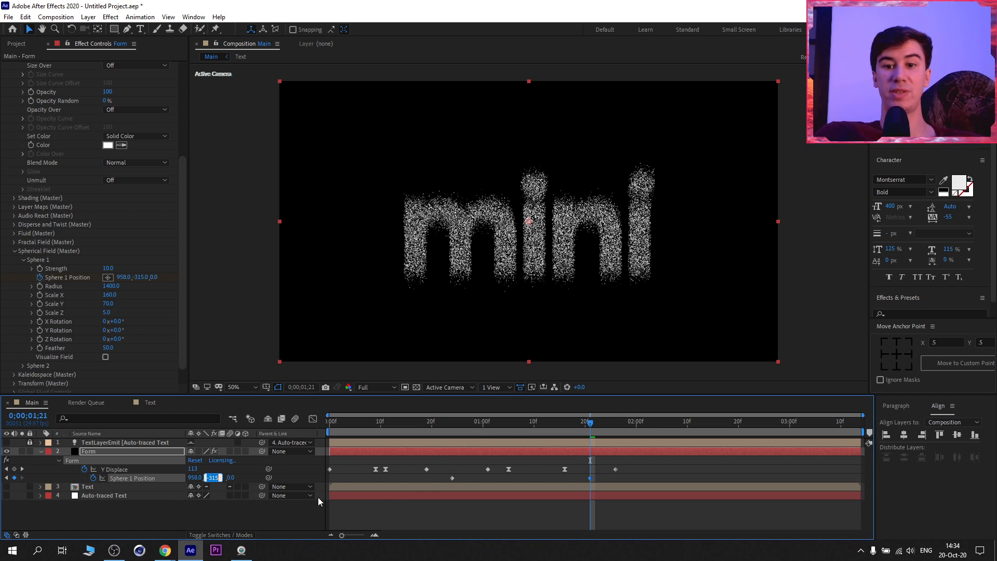
left_click_drag(588, 417, 631, 474)
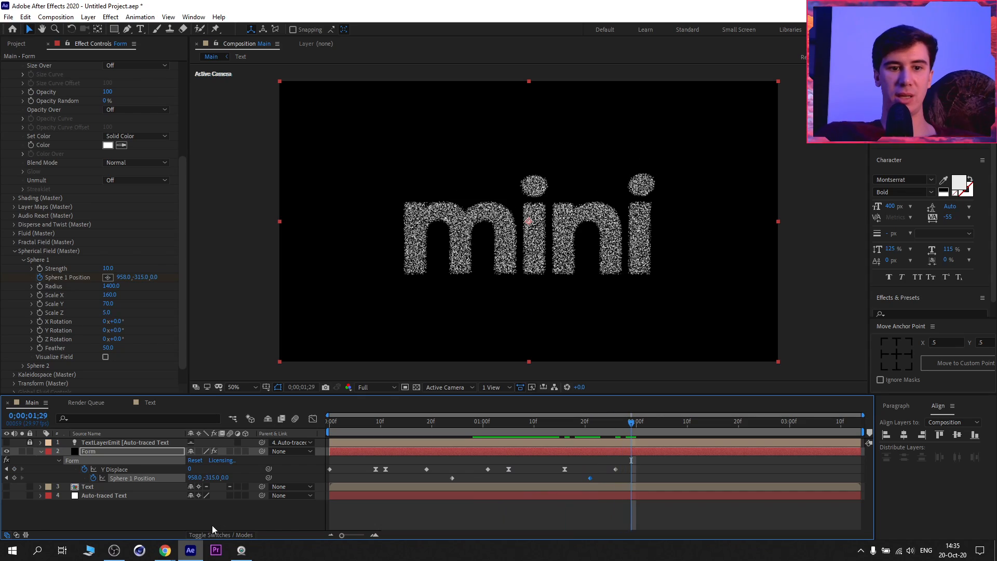
Switch to Chrome and replay the HomePod mini video up to 0:20 to examine how the text distorts
mouse_move(165, 550)
left_click(270, 505)
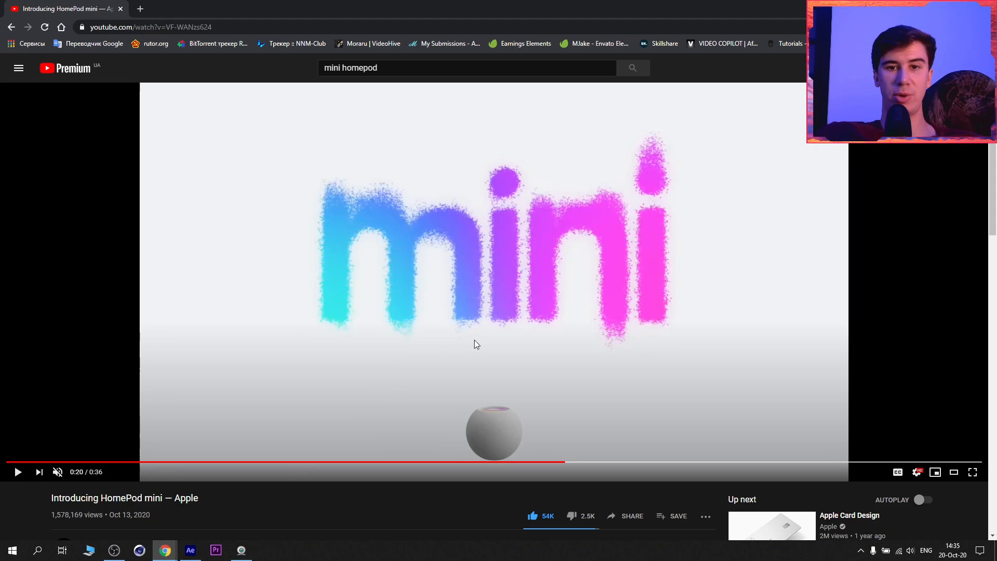
left_click(511, 400)
left_click(551, 461)
left_click(513, 462)
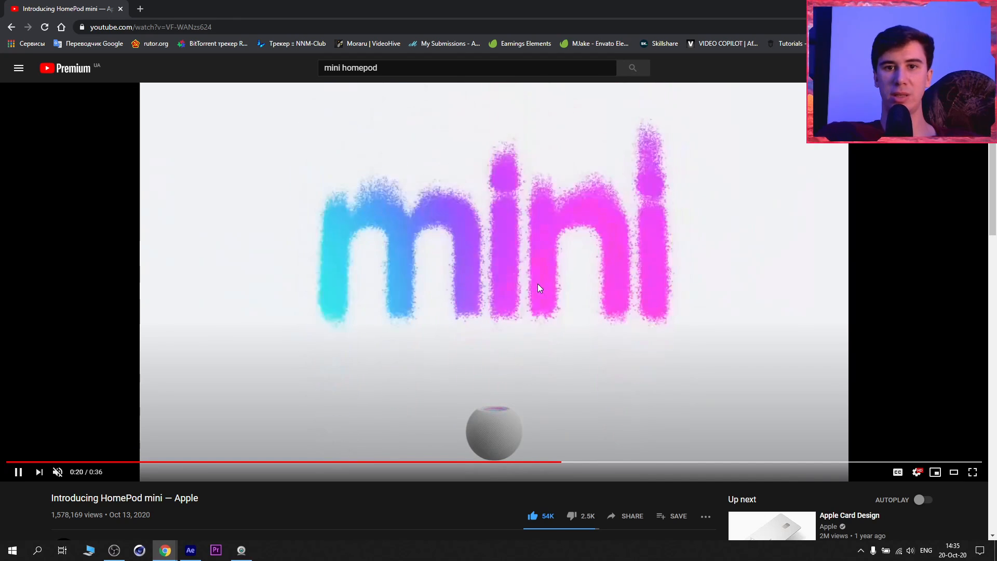
left_click(475, 243)
Return to After Effects and start keyframing Sphere 2's position at 0;00;01;29
left_click(191, 550)
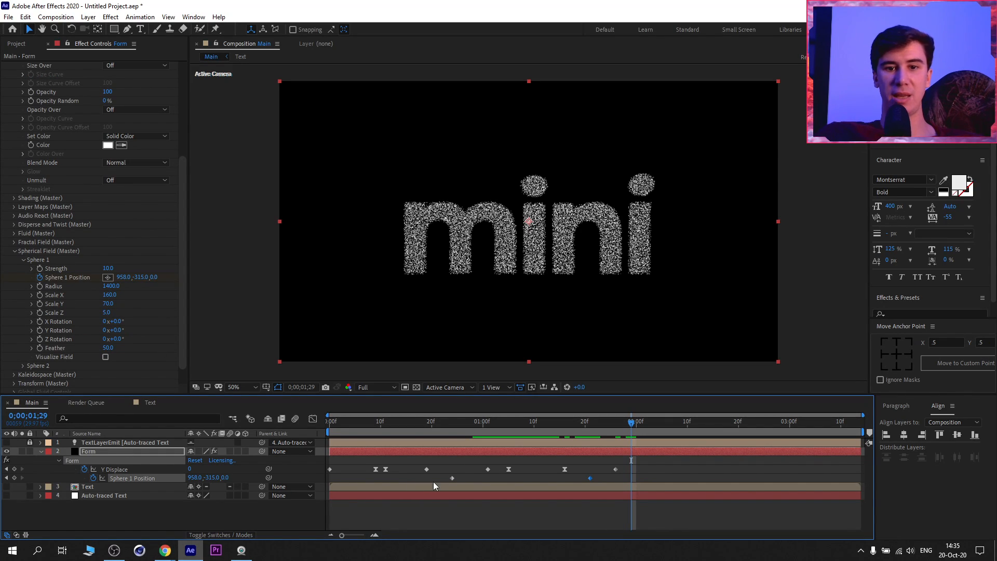
left_click(68, 279)
left_click(23, 366)
scroll(22, 370, "down", 3)
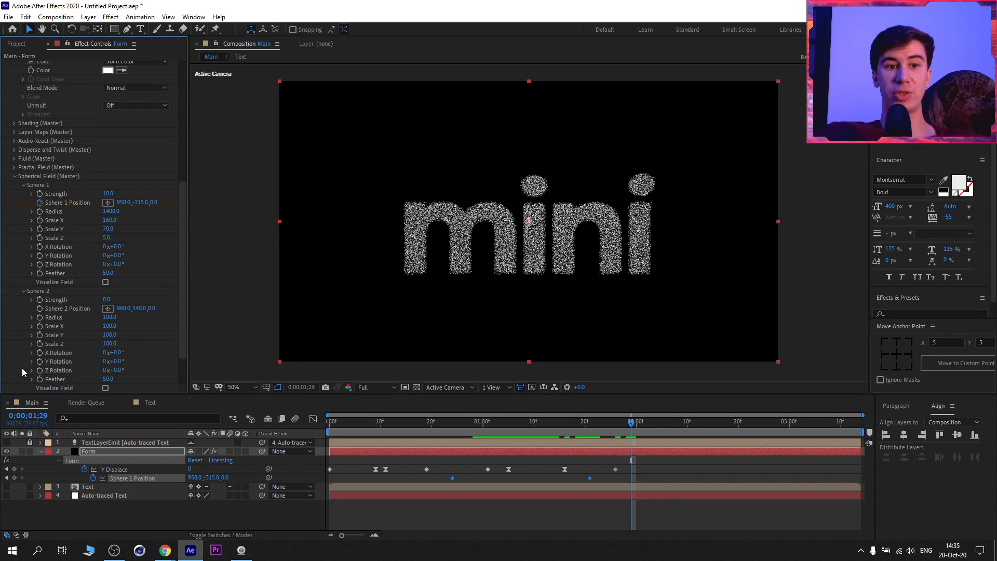
left_click(40, 308)
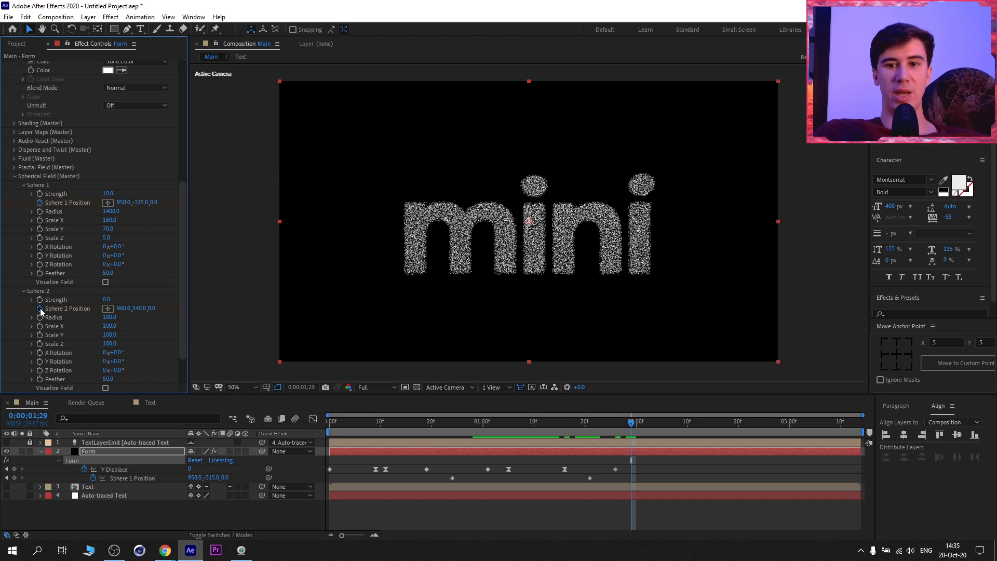
Copy both Sphere 1 Position keyframes to Sphere 2 Position starting at 0;00;01;29 and preview the motion
key("u")
key("u")
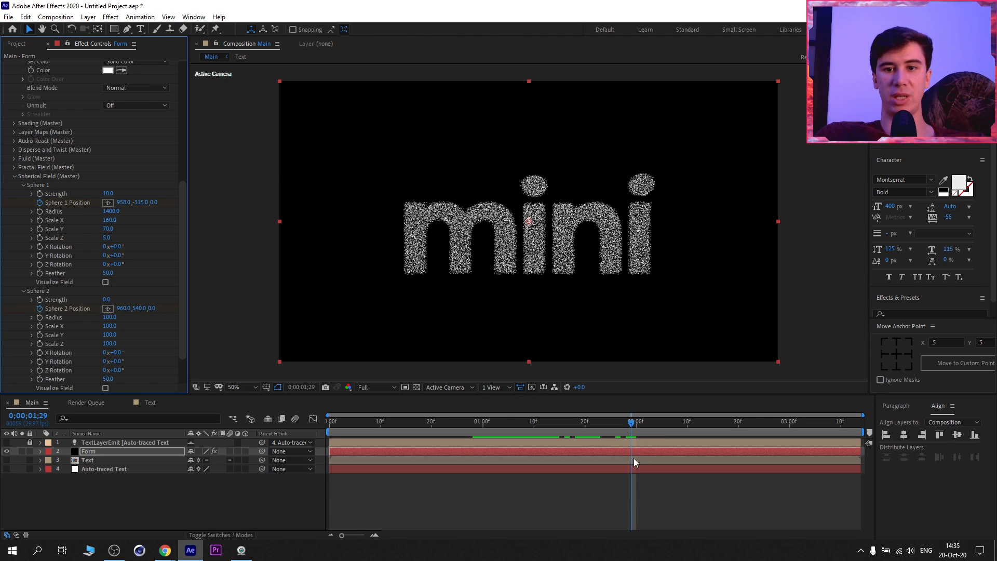
scroll(623, 491, "down", 3)
scroll(641, 484, "down", 2)
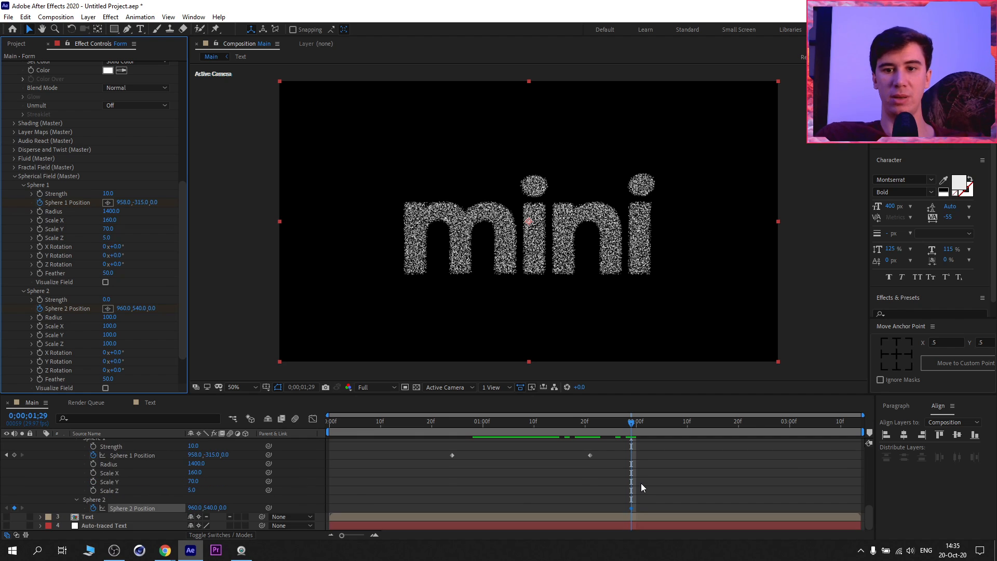
left_click_drag(605, 466, 440, 449)
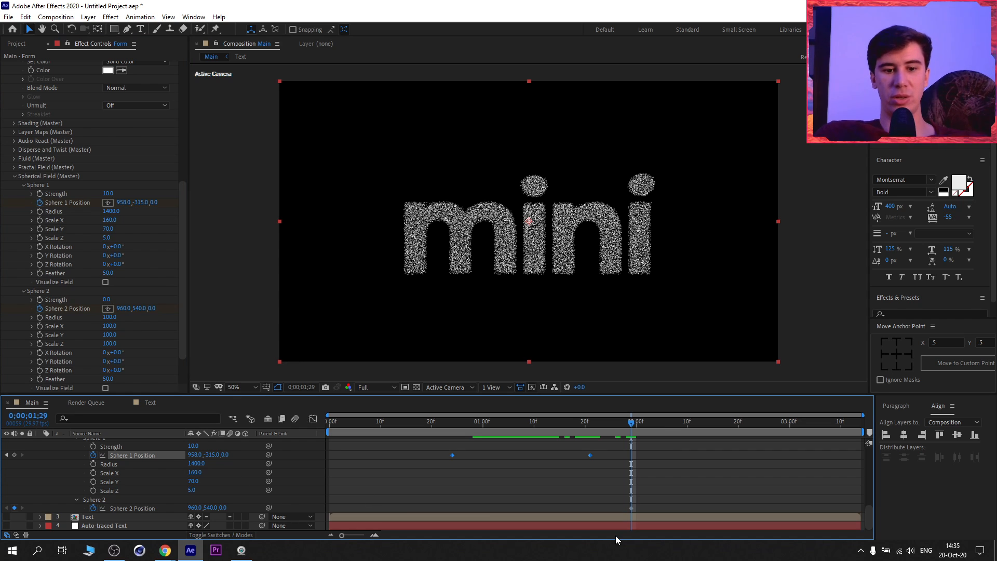
left_click(631, 508)
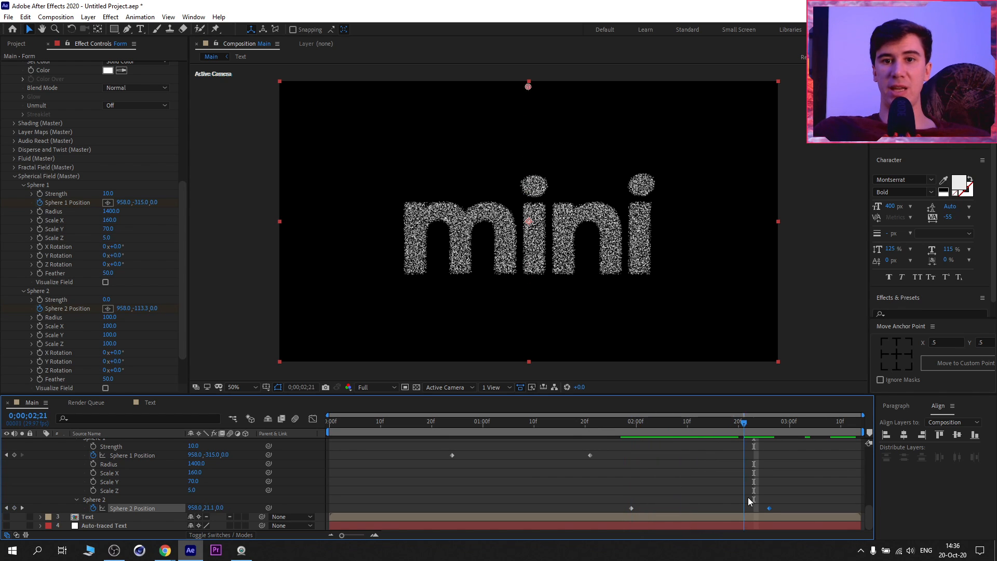
key("space")
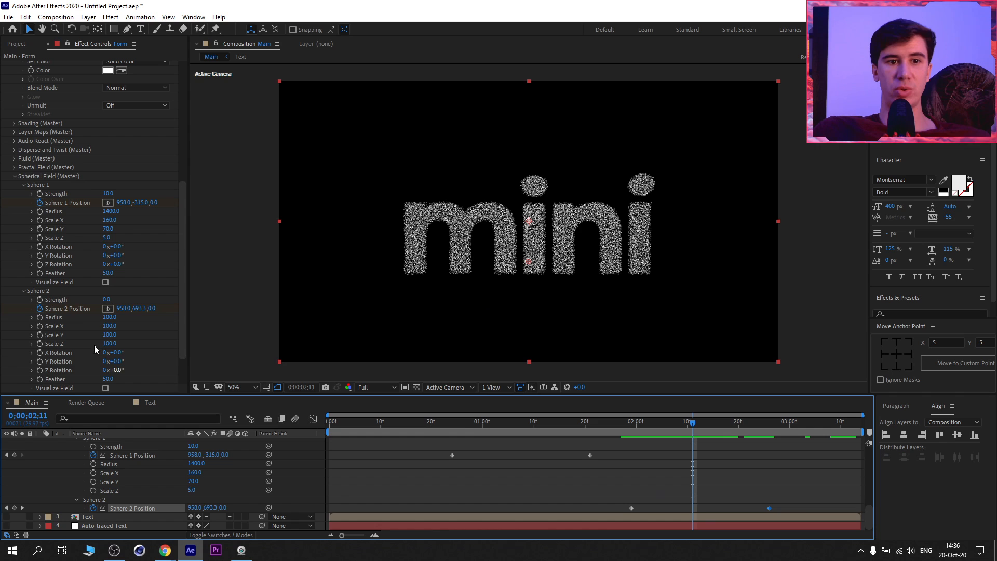
Set Sphere 2's strength to 3 and its radius to 1400
left_click(106, 300)
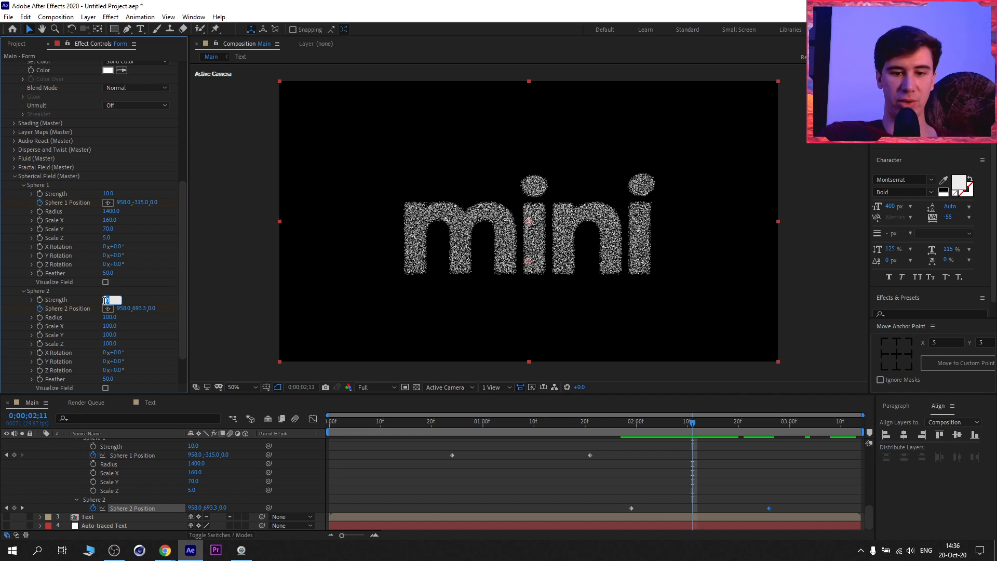
type("3")
key("Return")
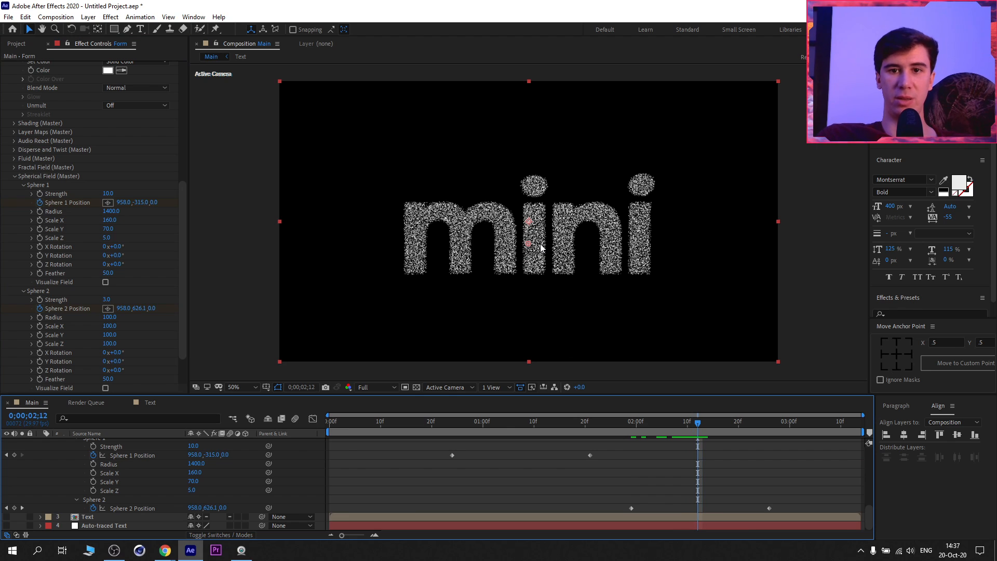
left_click(110, 317)
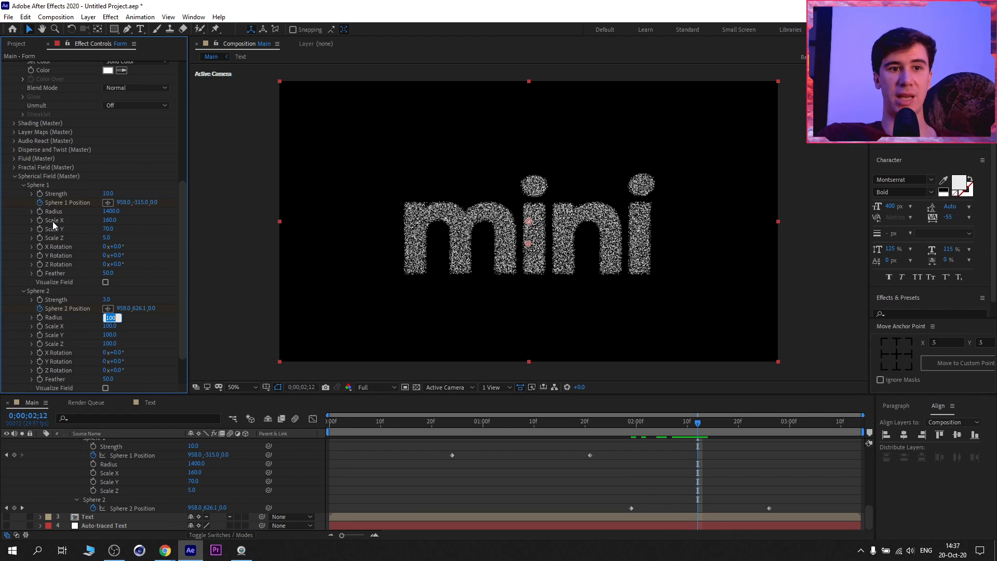
type("1400")
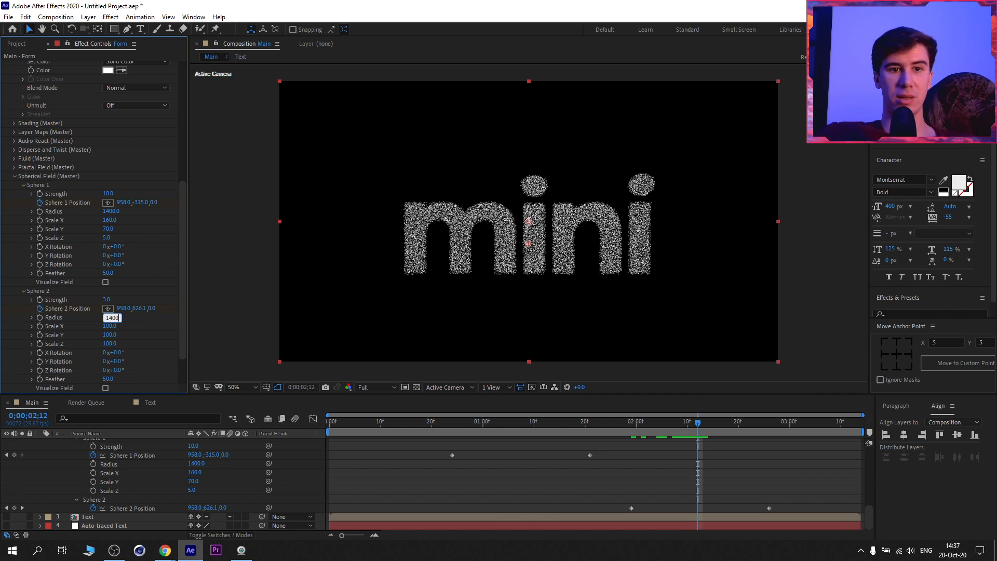
key("Return")
Set Sphere 2's Scale X to 160, Scale Y to 70 and Scale Z to 5
left_click(110, 327)
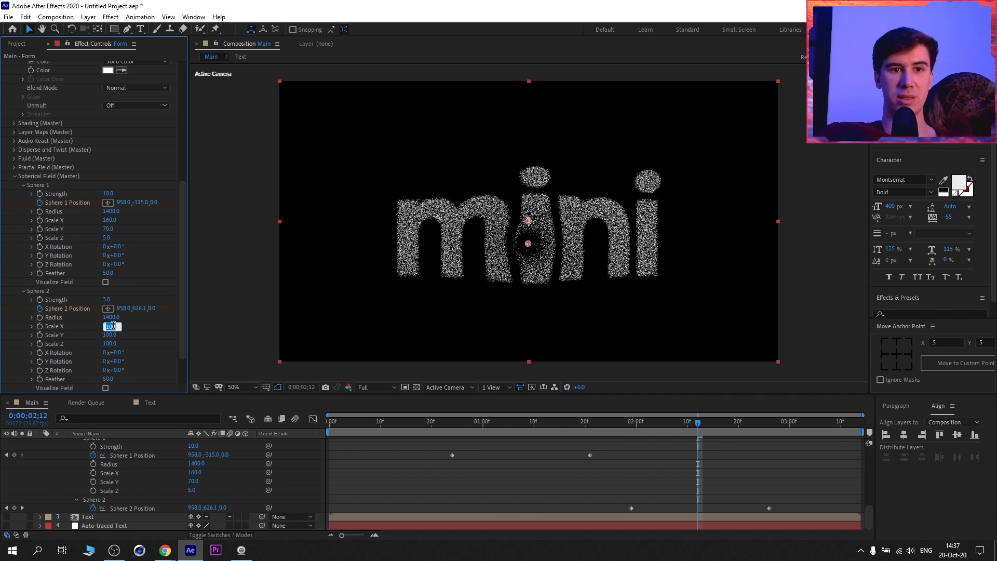
type("160")
key("Return")
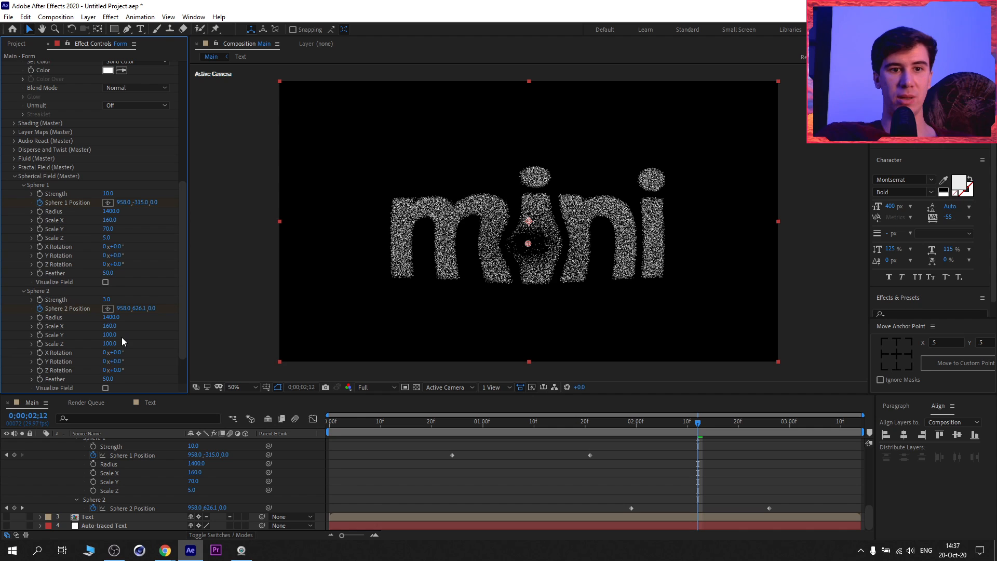
type("70")
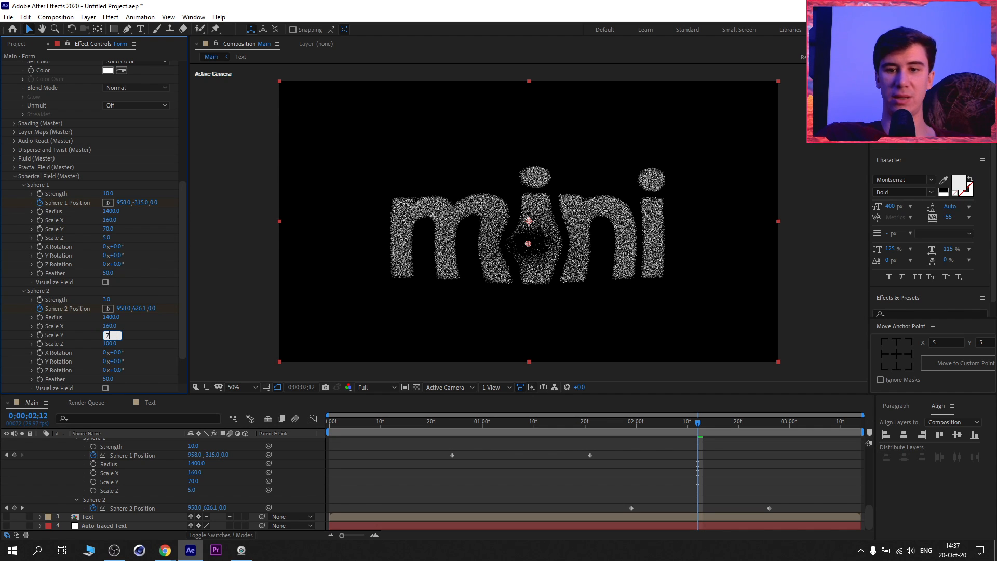
key("Return")
left_click(110, 344)
left_click(111, 344)
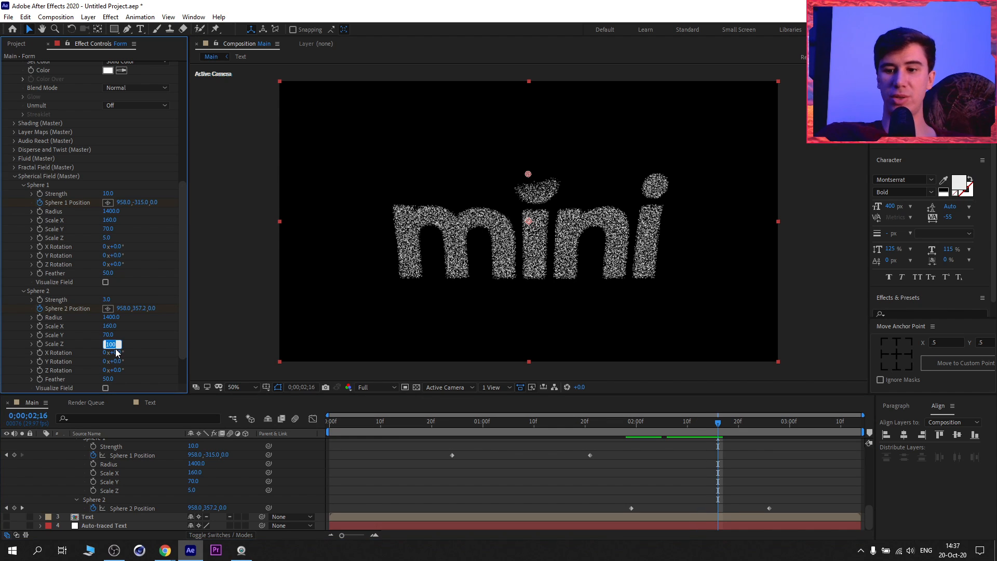
type("5")
key("Return")
Delay Sphere 2's second Position keyframe to about 0;00;03;06 and scrub through the motion of both spheres
left_click_drag(651, 431, 770, 483)
left_click_drag(770, 509, 821, 509)
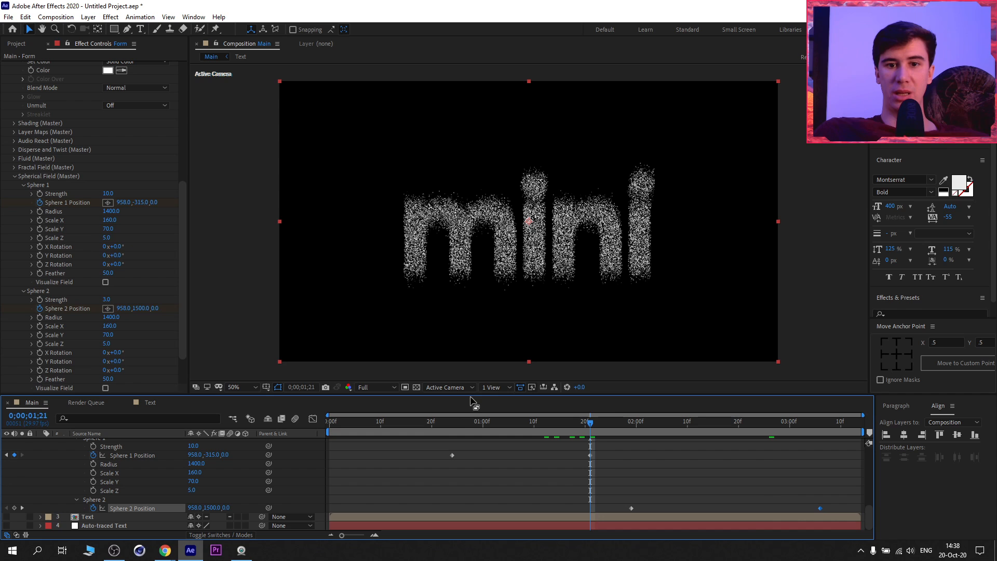
left_click_drag(463, 423, 560, 450)
left_click_drag(585, 455, 580, 437)
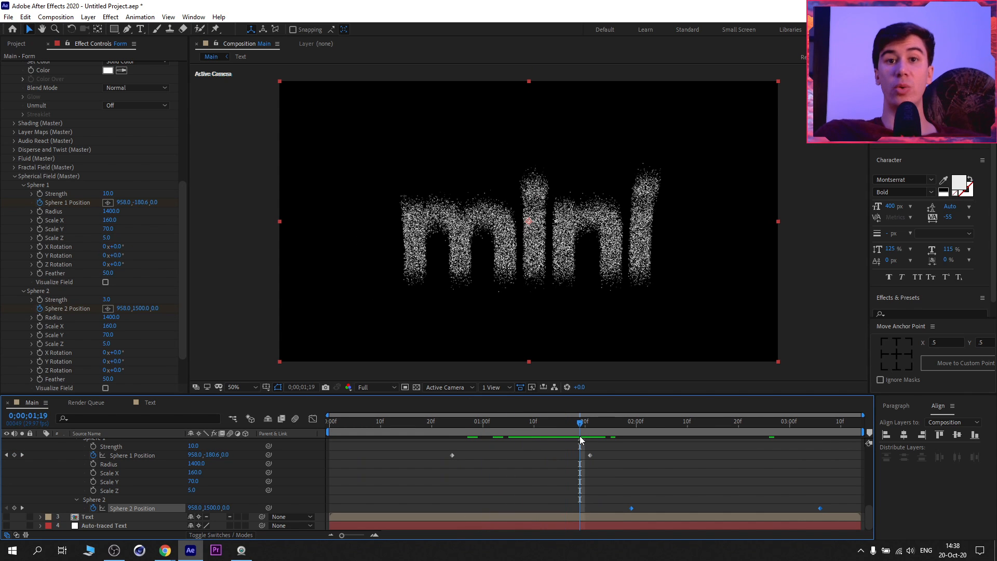
Shift both Sphere 2 Position keyframes earlier together so the first one sits at about 0;00;01;02
left_click_drag(482, 423, 635, 452)
left_click_drag(611, 495, 829, 522)
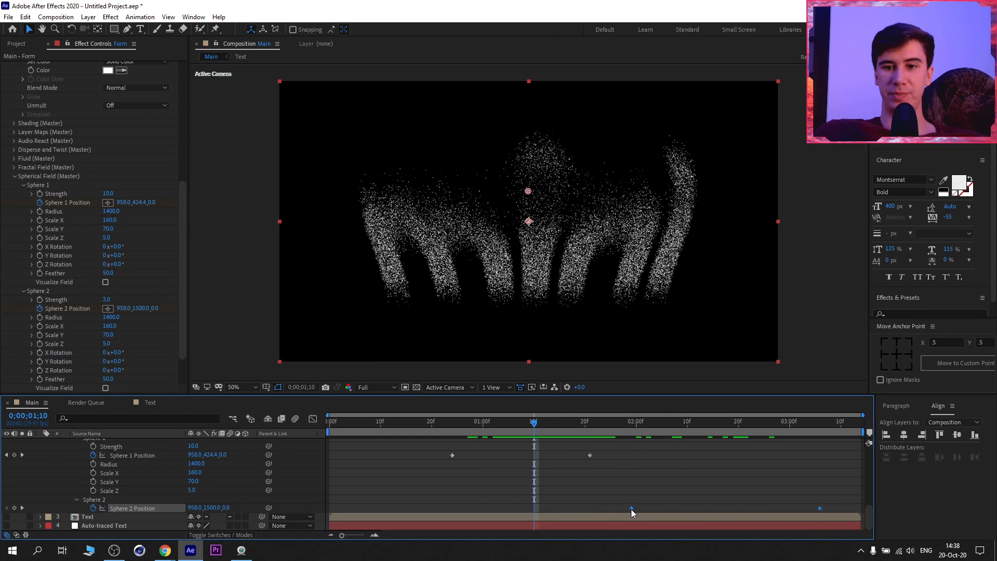
left_click_drag(631, 509, 495, 508)
left_click(494, 424)
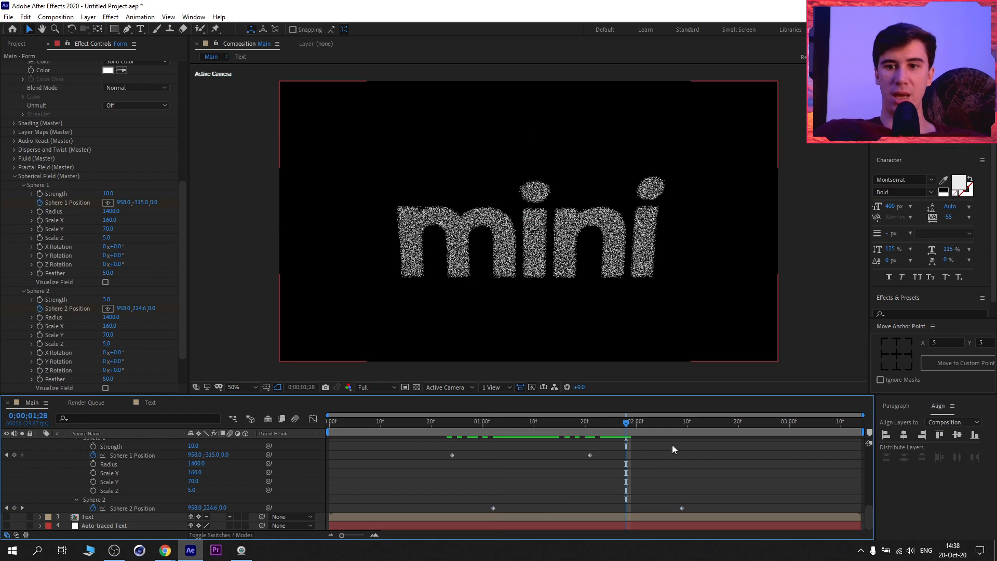
Move Sphere 2's second Position keyframe to 0;00;02;29 and preview the text animation
left_click(669, 425)
left_click_drag(671, 425, 765, 442)
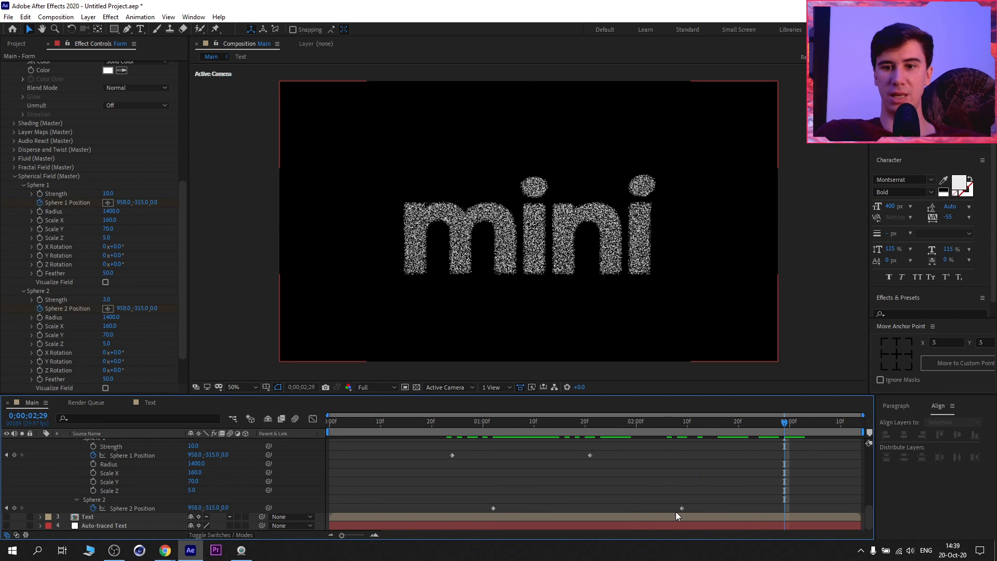
left_click_drag(682, 508, 785, 509)
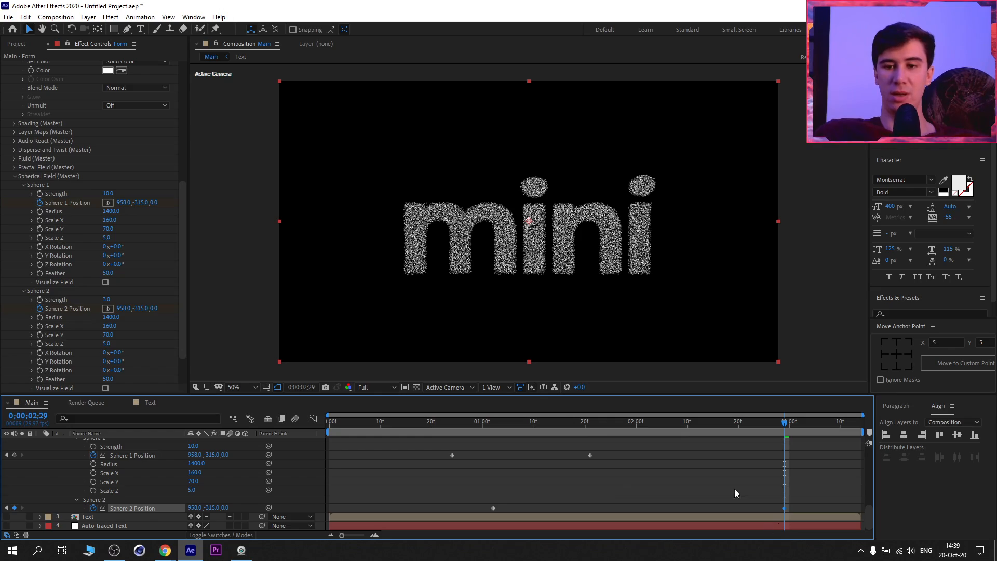
key("space")
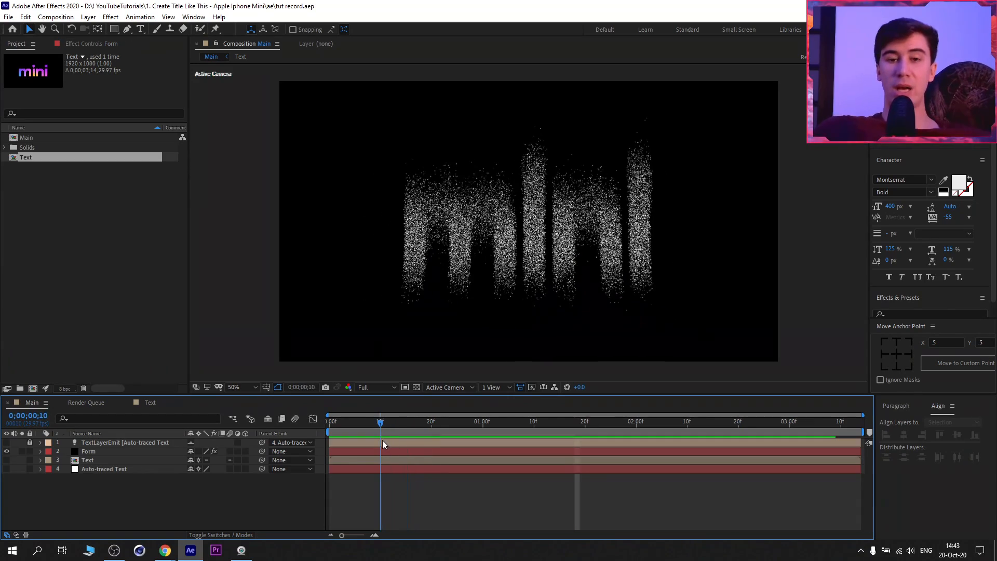
left_click_drag(383, 440, 427, 452)
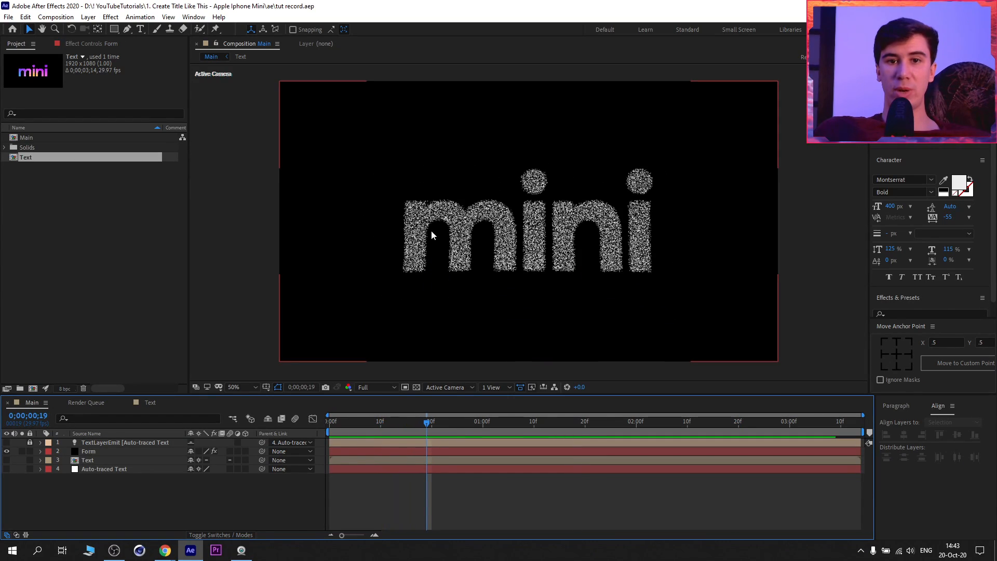
key("space")
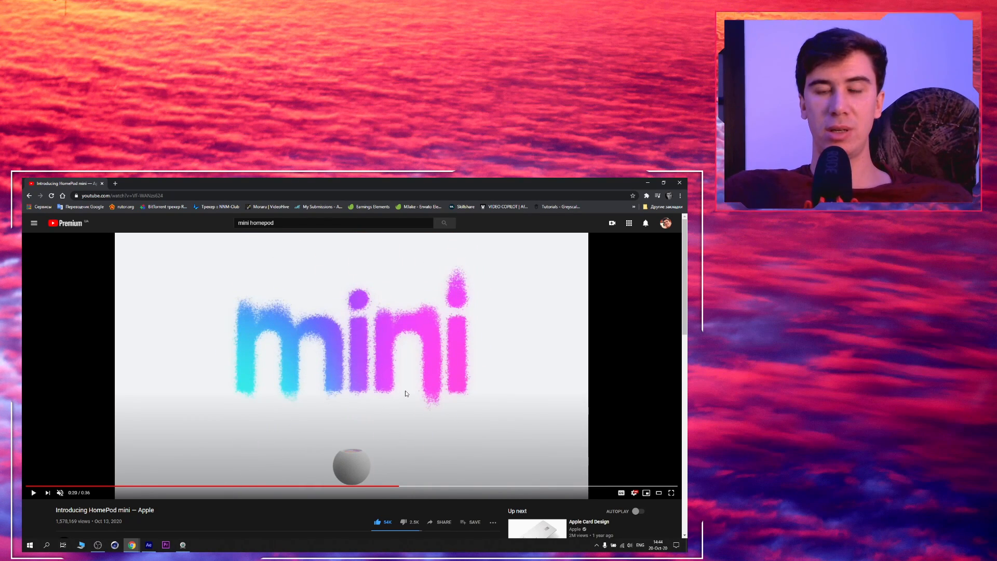
Switch to Chrome and replay the HomePod mini video around 0:19 to 0:21 to examine how the text's particles scatter
left_click(388, 383)
left_click(389, 383)
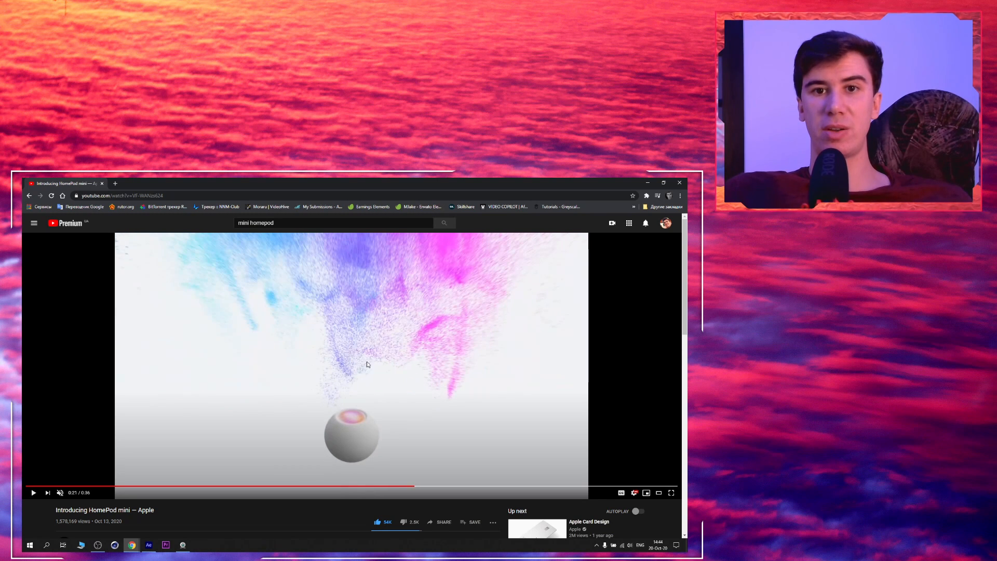
left_click(374, 486)
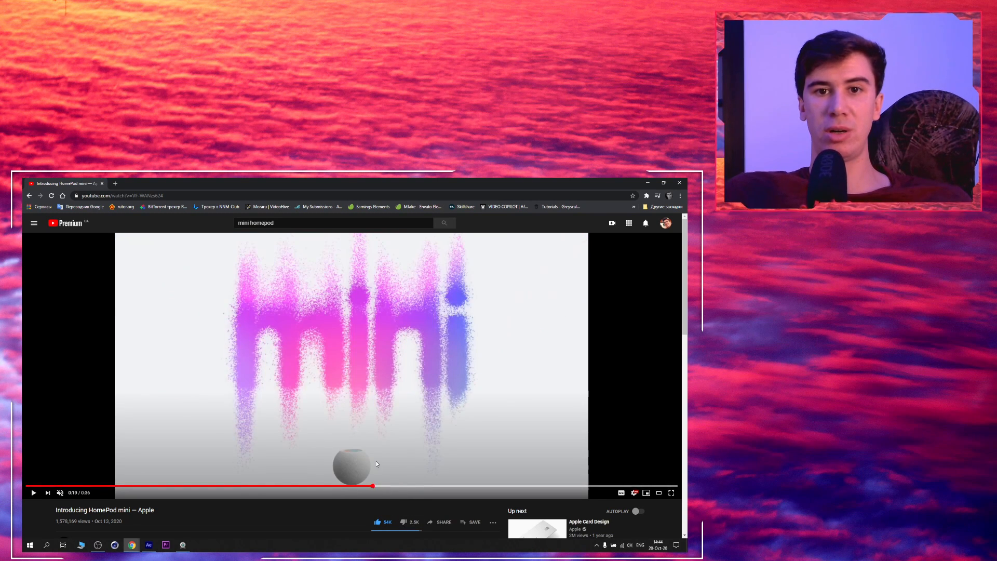
left_click(404, 439)
left_click(408, 278)
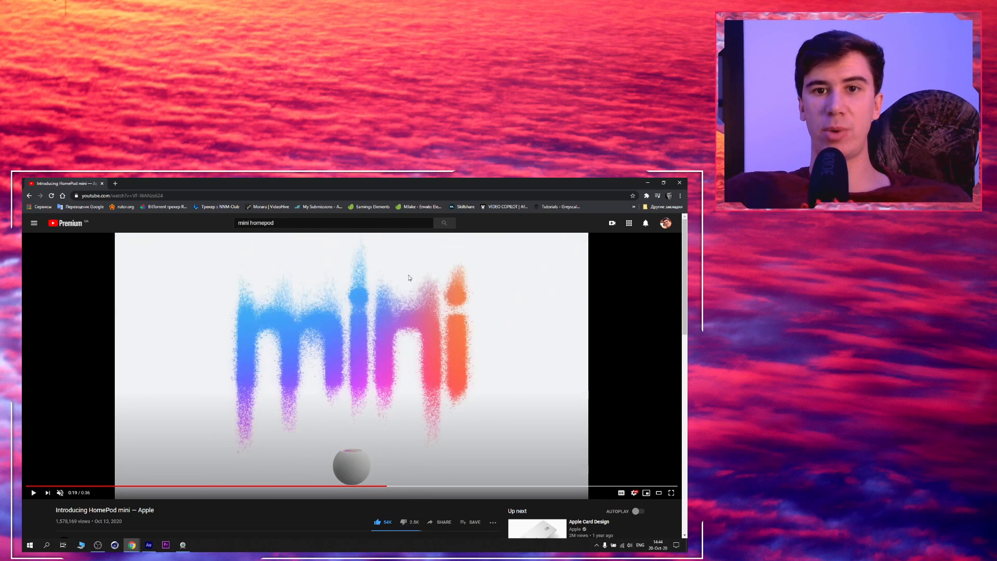
left_click(374, 487)
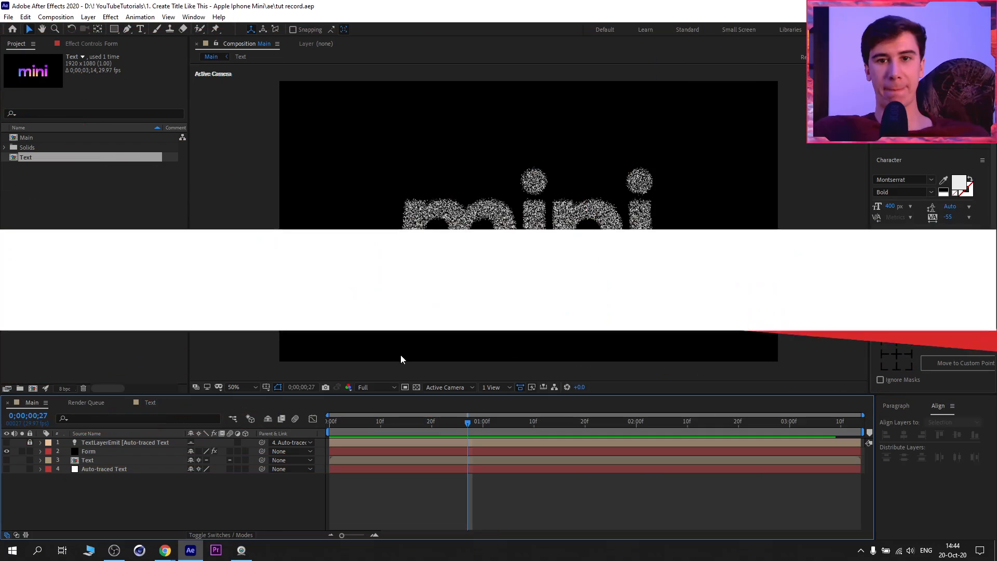
Return to After Effects, duplicate the Form layer and trim the copy to run from 0;00;00;12 to 0;00;01;04
left_click(99, 451)
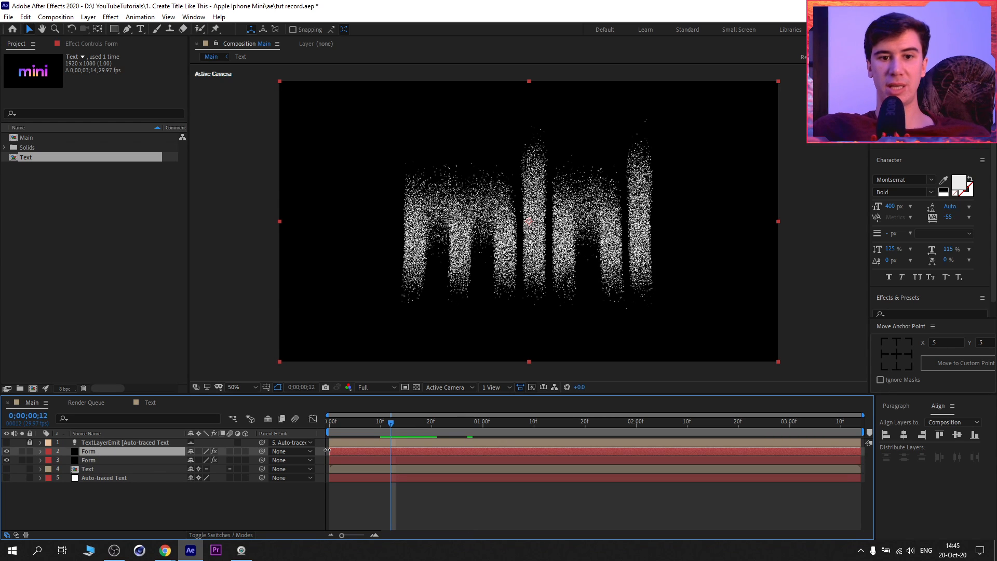
left_click_drag(329, 451, 391, 449)
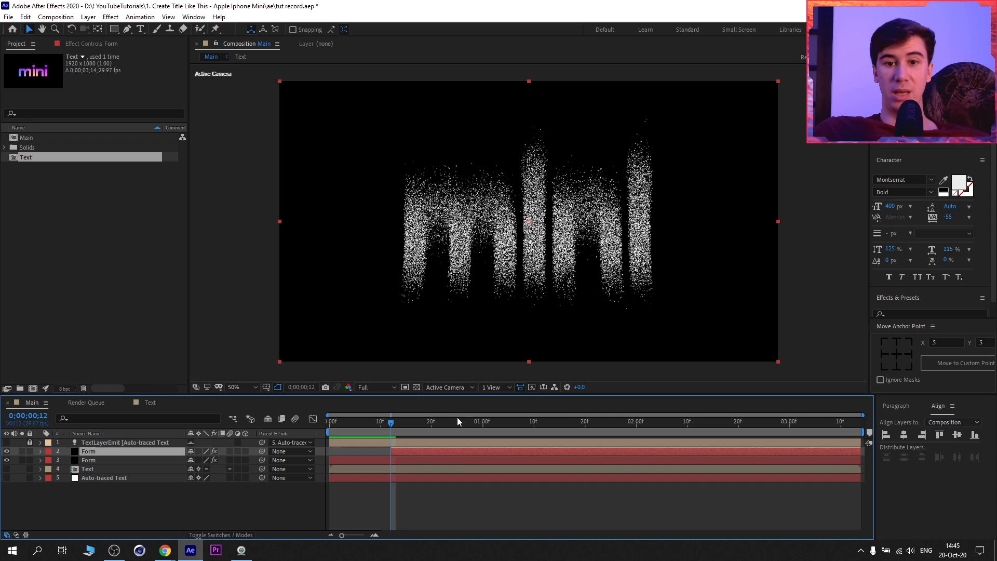
left_click_drag(457, 418, 500, 434)
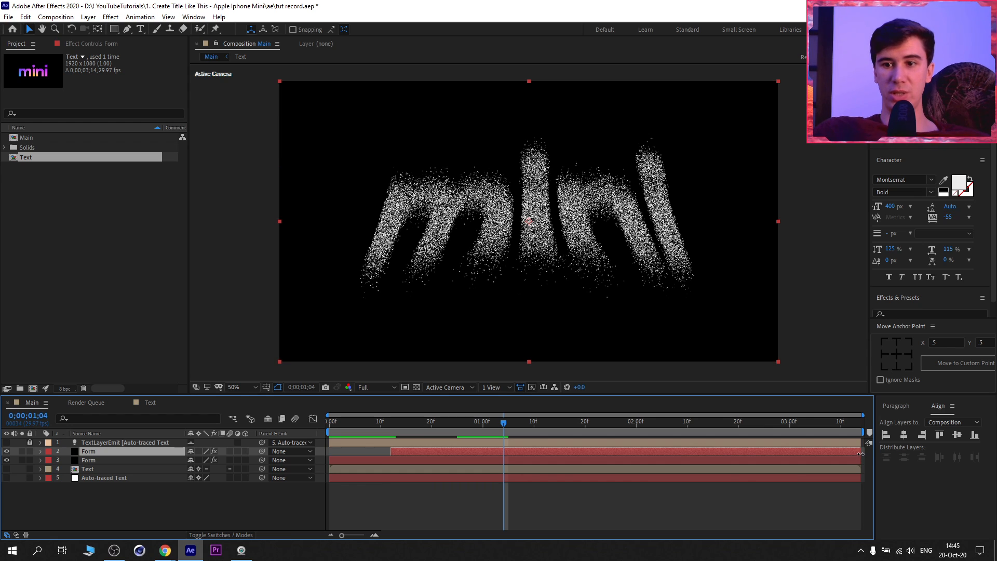
left_click_drag(862, 451, 504, 452)
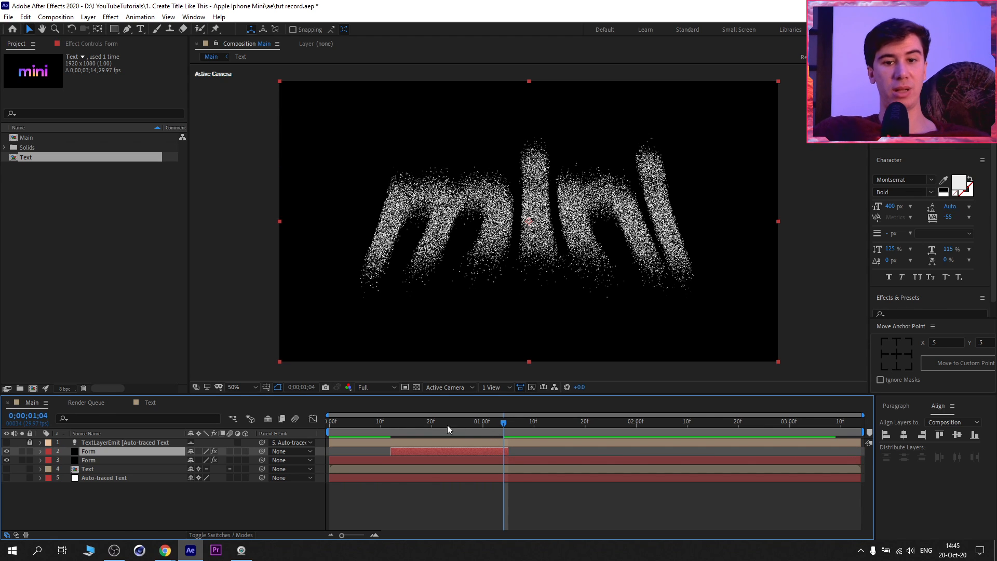
Go to 0;00;00;19 and open the Base Form and Fractal Field settings of the trimmed Form copy
left_click(427, 426)
left_click(82, 44)
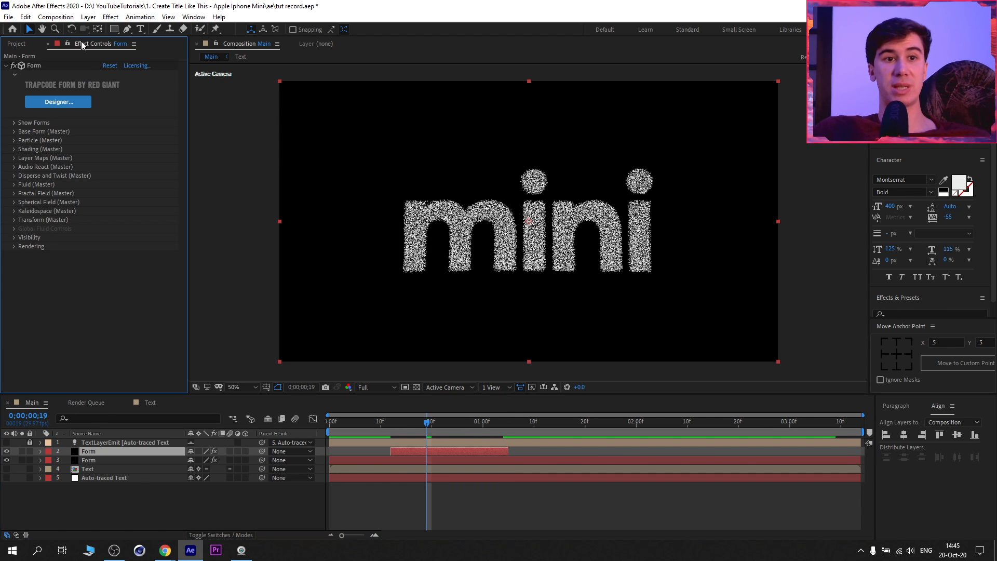
left_click(14, 132)
left_click_drag(107, 185, 41, 189)
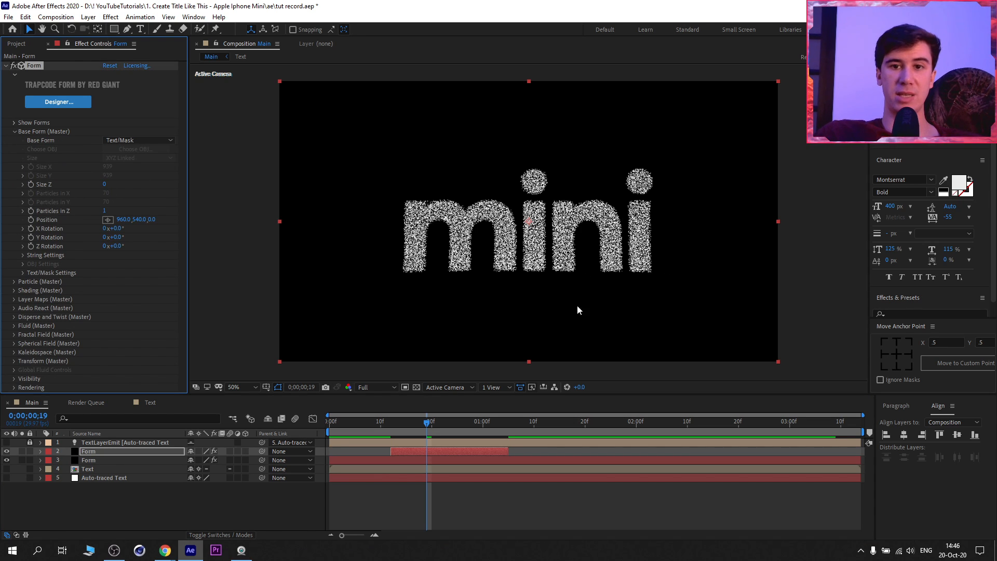
left_click(14, 335)
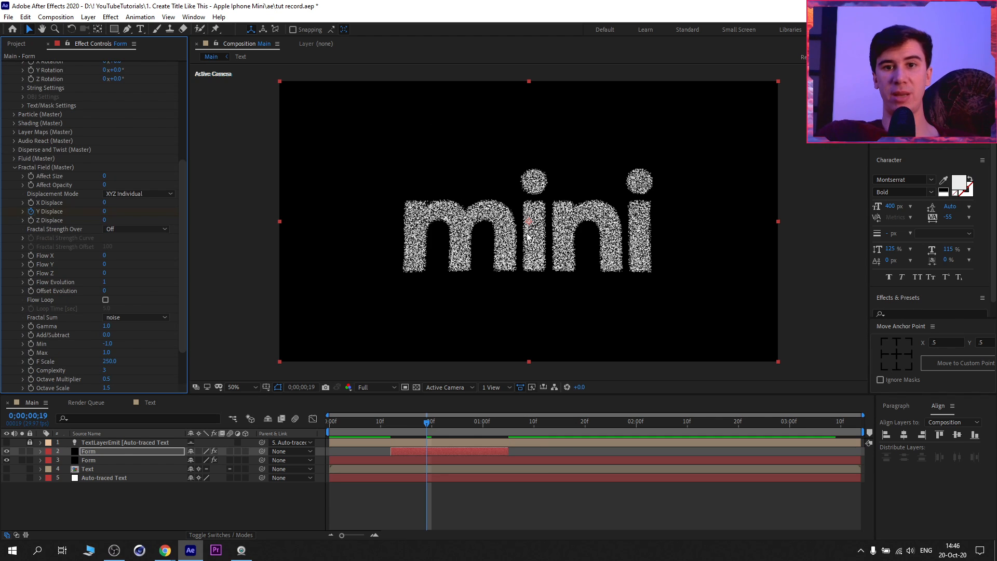
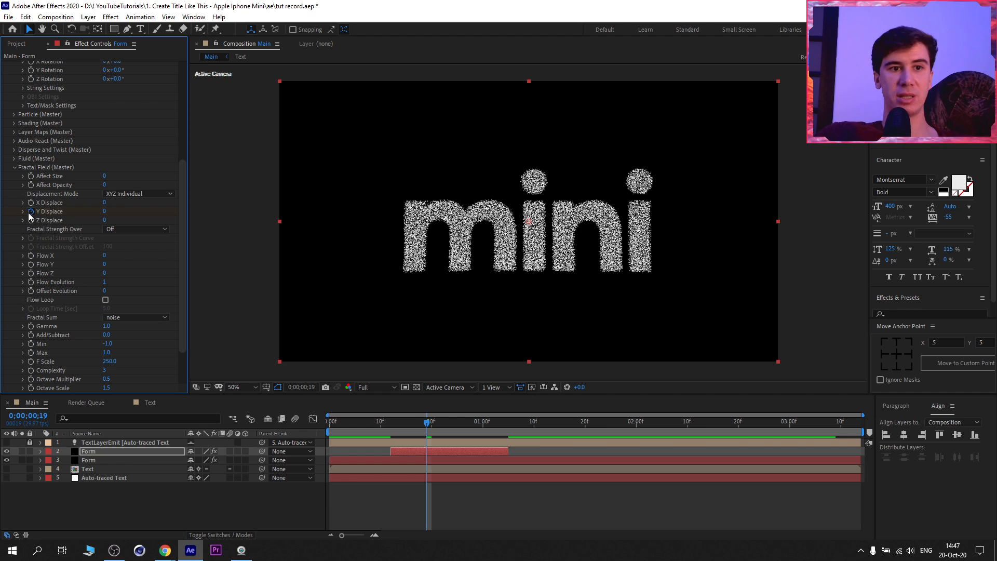
Remove the Fractal Field Y Displace animation from the upper Form layer and set Y Displace to 150
left_click(105, 211)
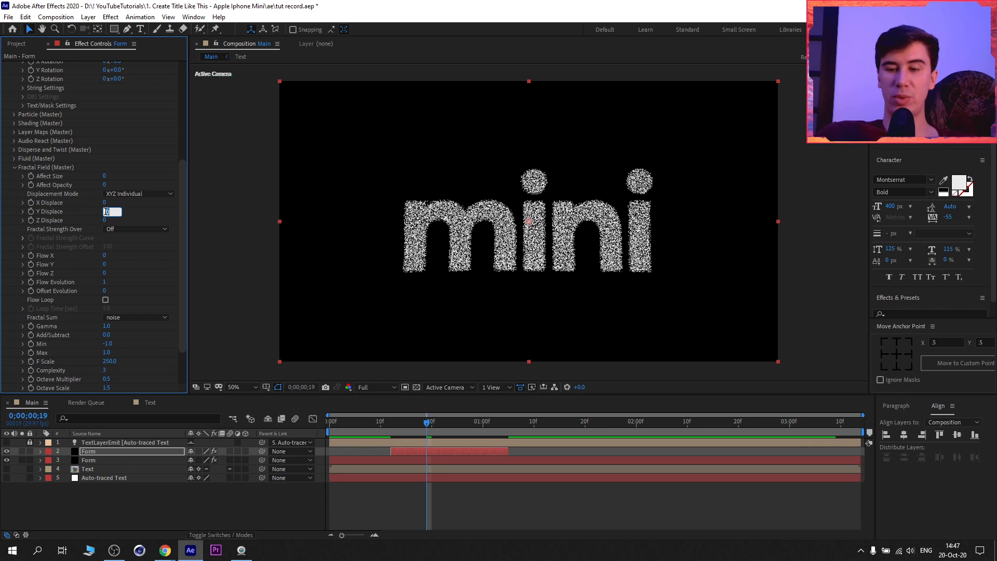
key("Return")
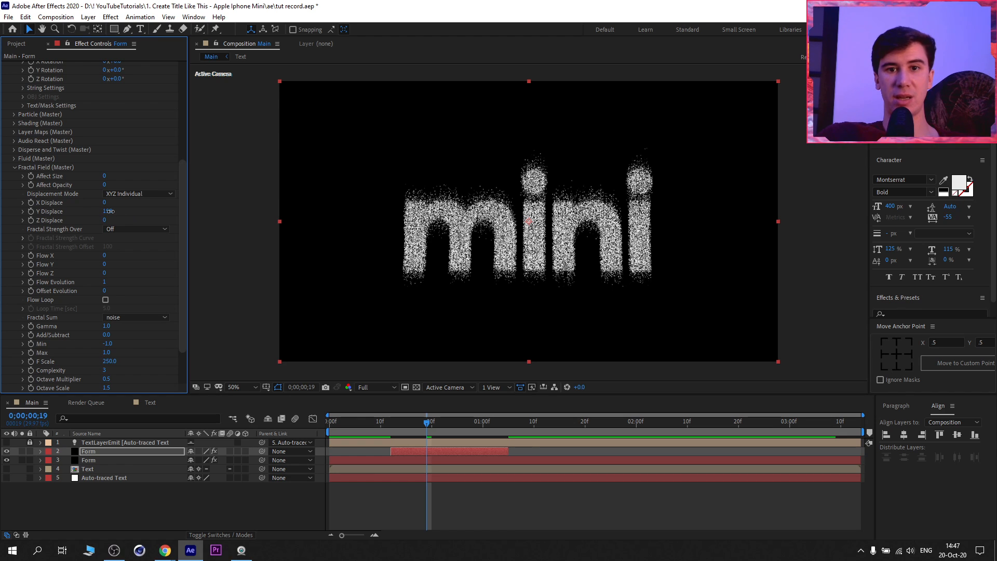
left_click_drag(110, 211, 115, 211)
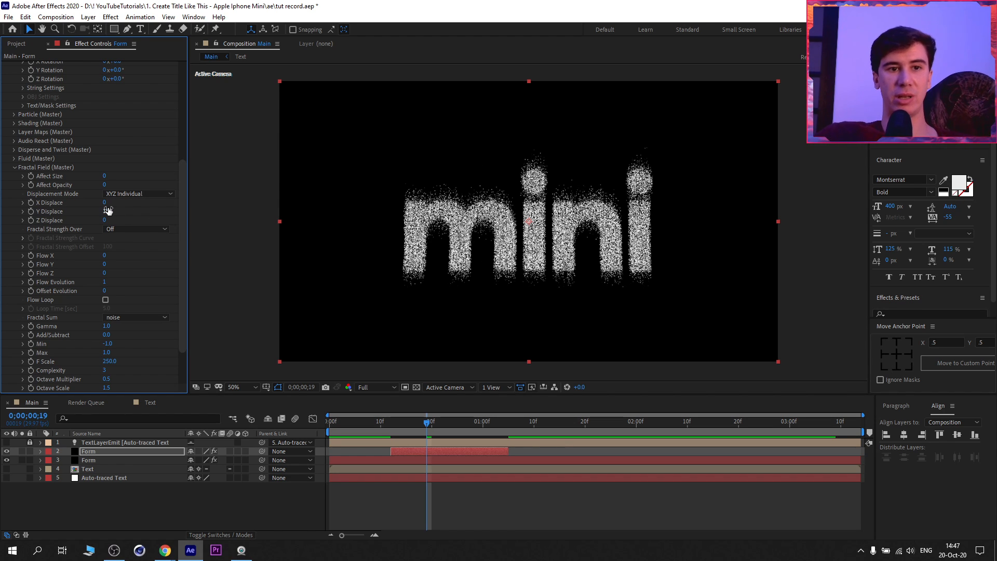
left_click_drag(108, 210, 112, 213)
left_click(113, 212)
type("150")
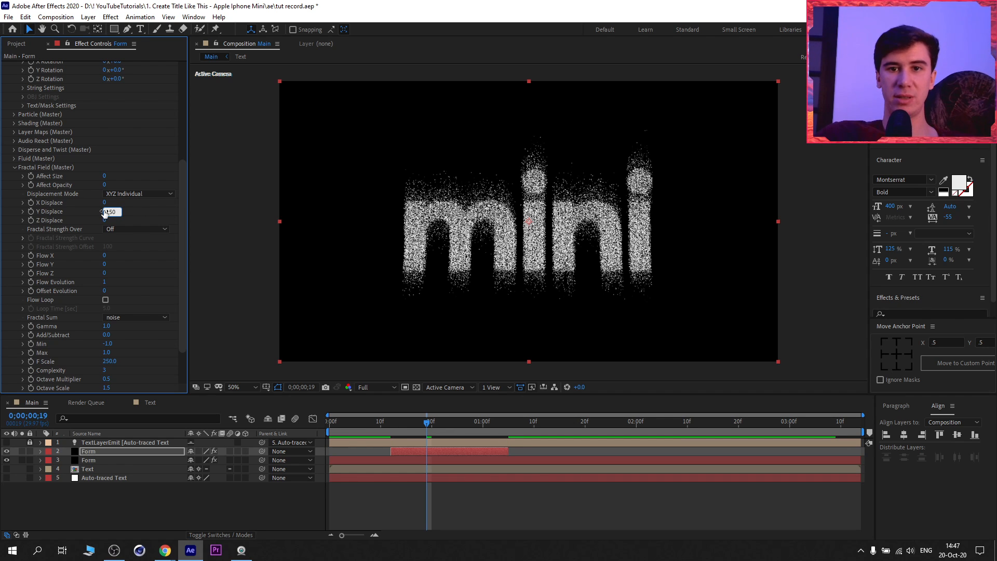
key("Return")
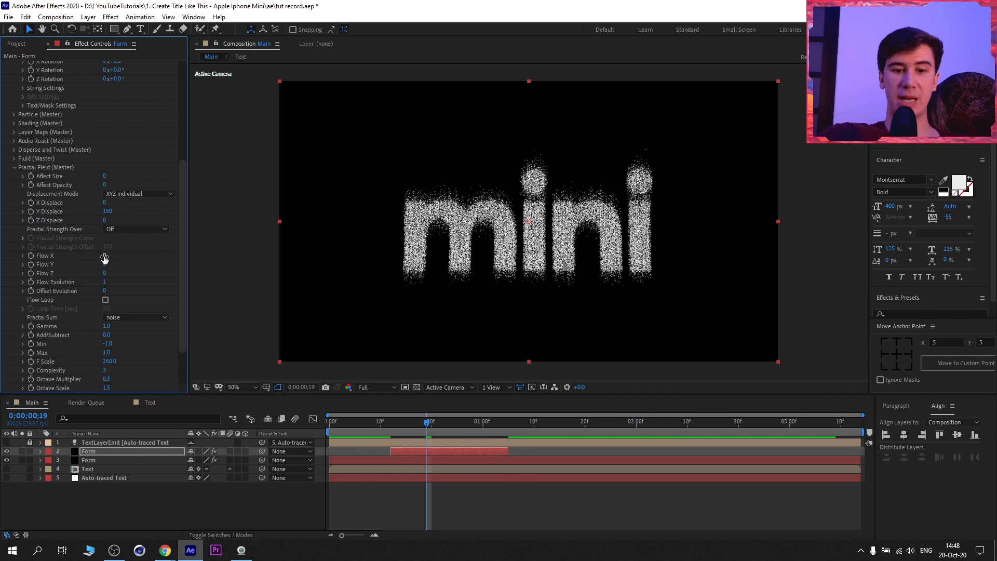
Set the upper Form layer's Fractal Field Flow X to -550 and F Scale to 7
left_click(104, 256)
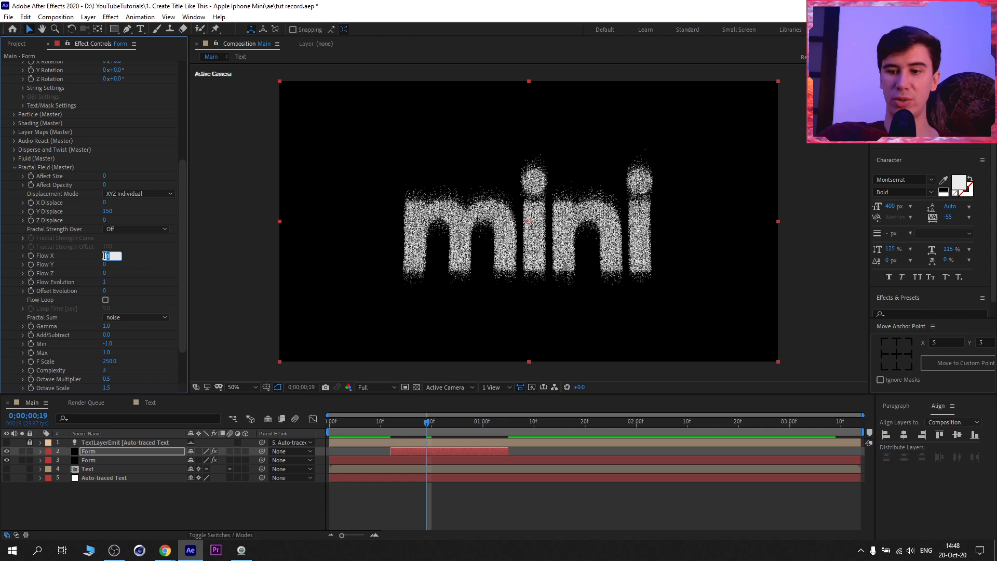
type("-55")
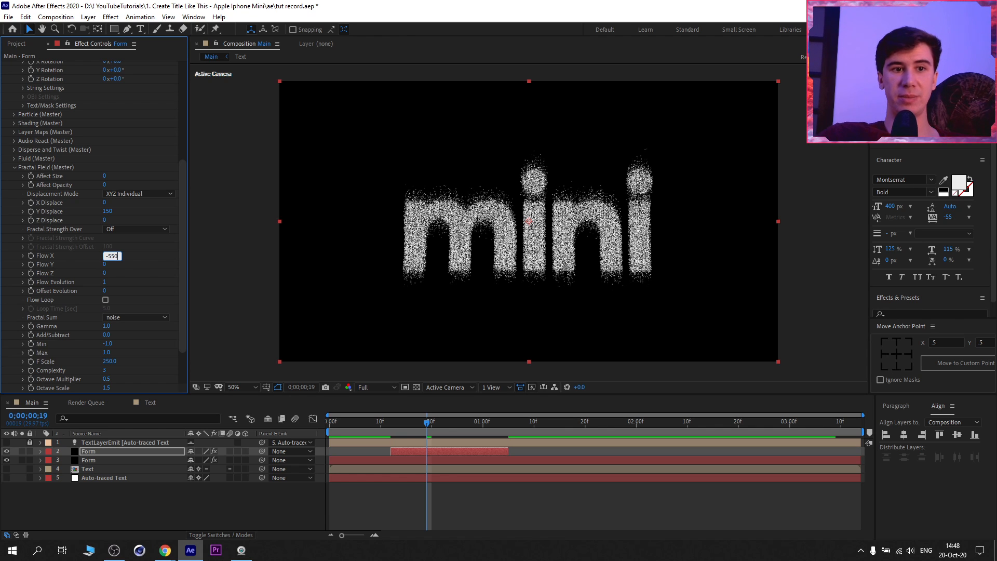
key("Return")
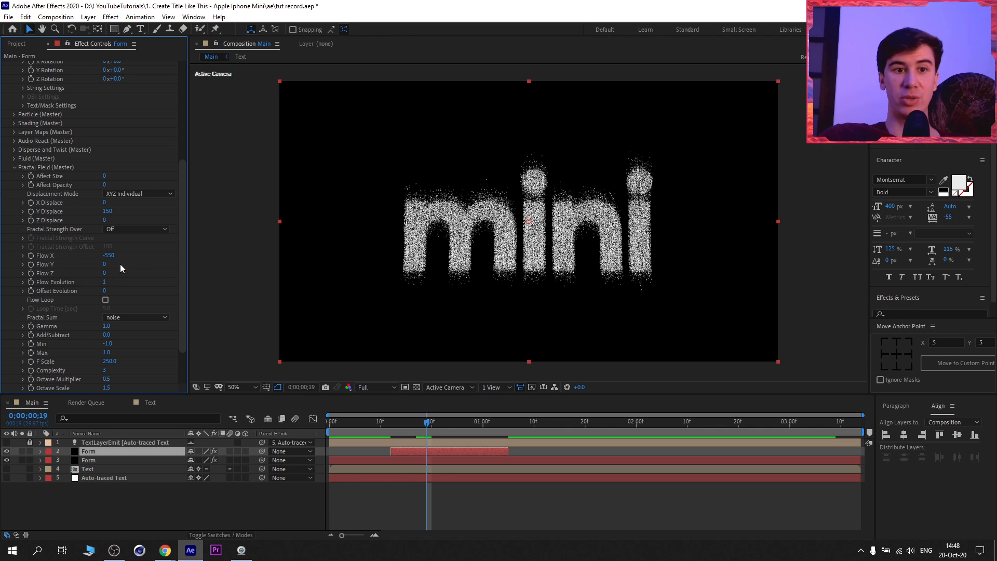
left_click(108, 362)
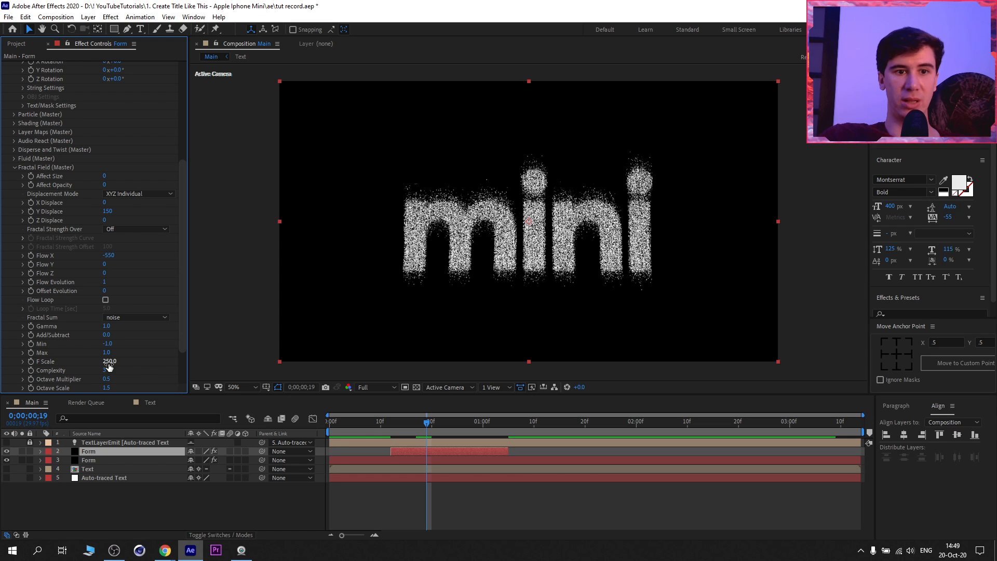
type("7")
key("Return")
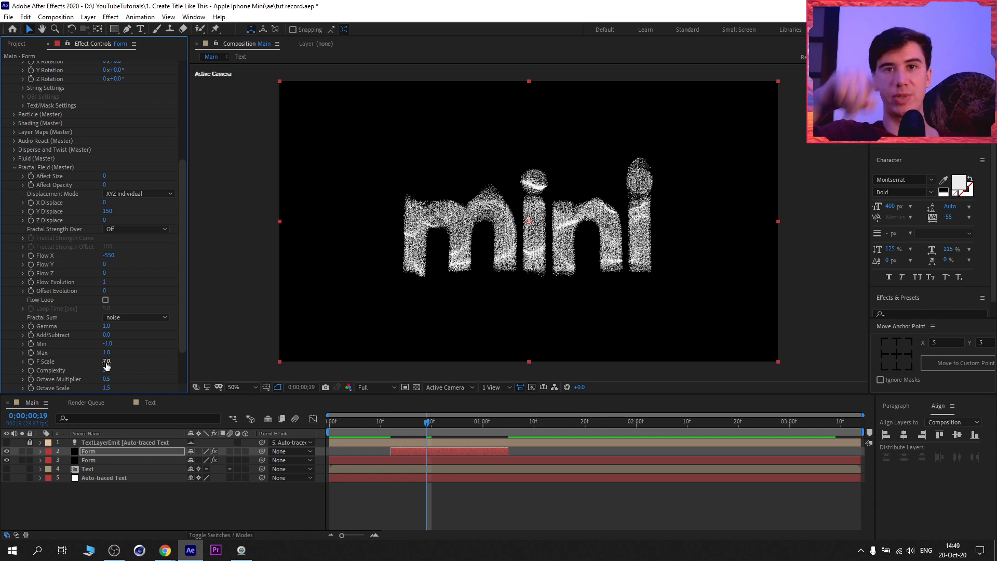
Try a larger F Scale of 19 and another Flow X value, restoring them to 7 and -550
left_click_drag(106, 362, 114, 368)
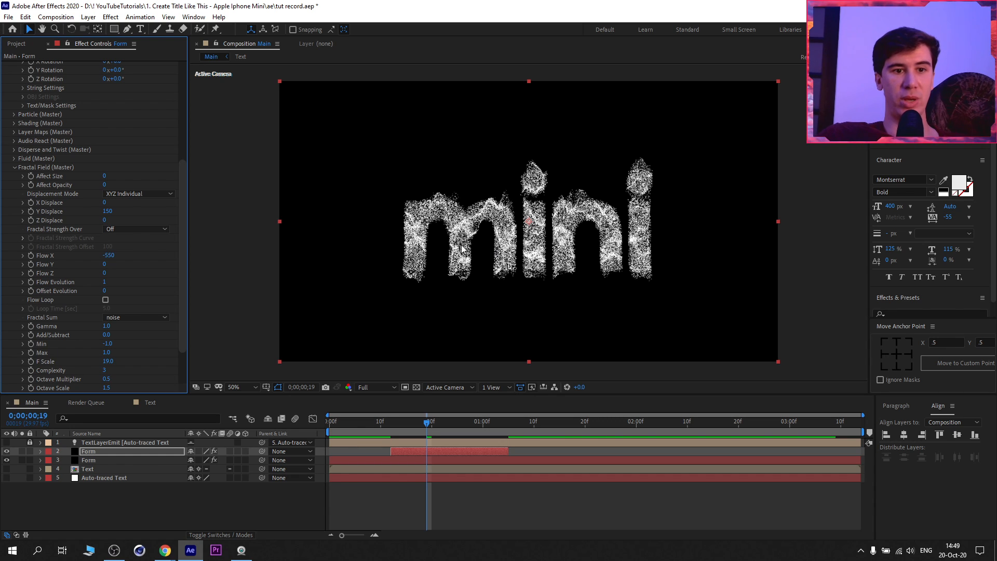
left_click(107, 361)
type("3")
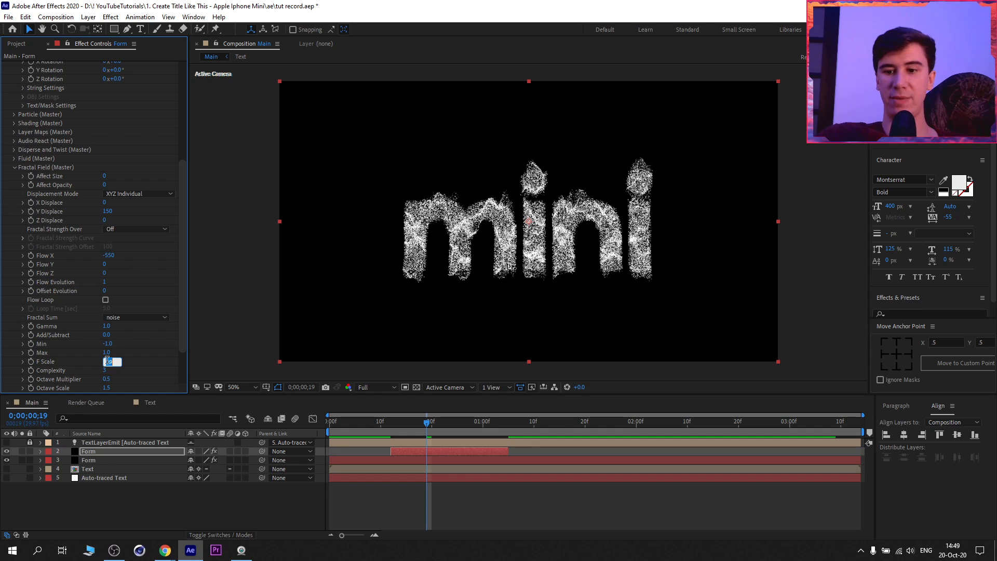
key("Return")
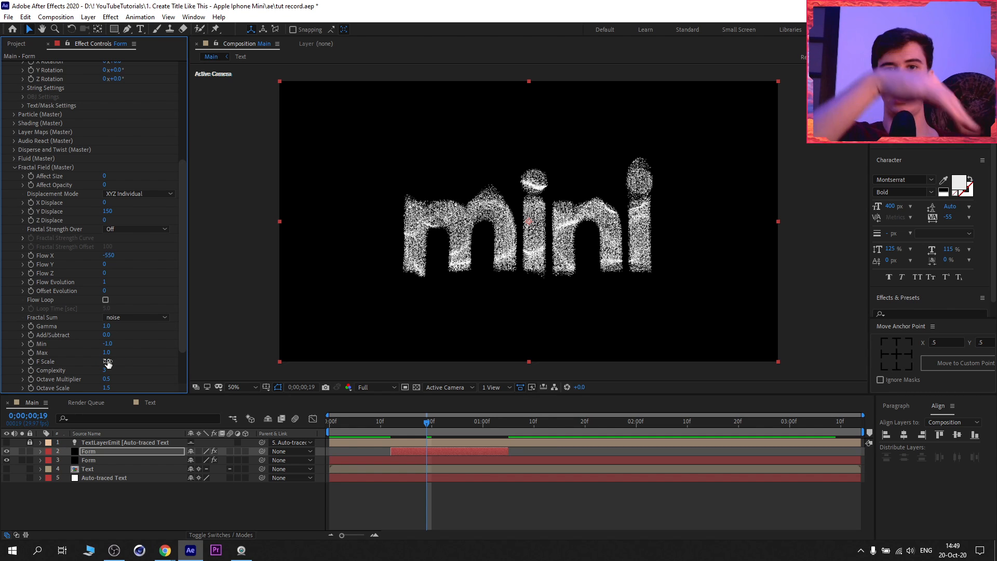
left_click(110, 255)
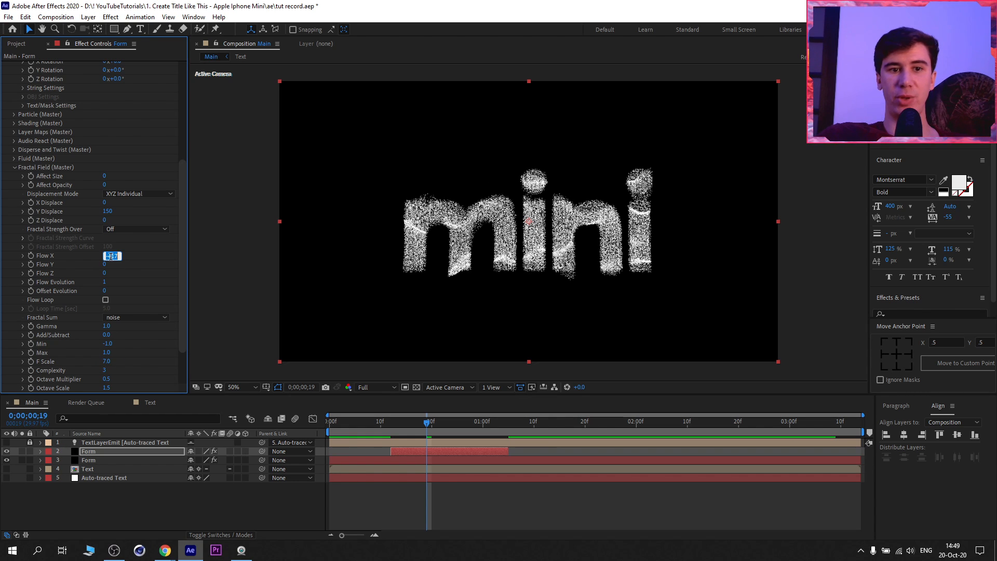
type("-550")
key("Return")
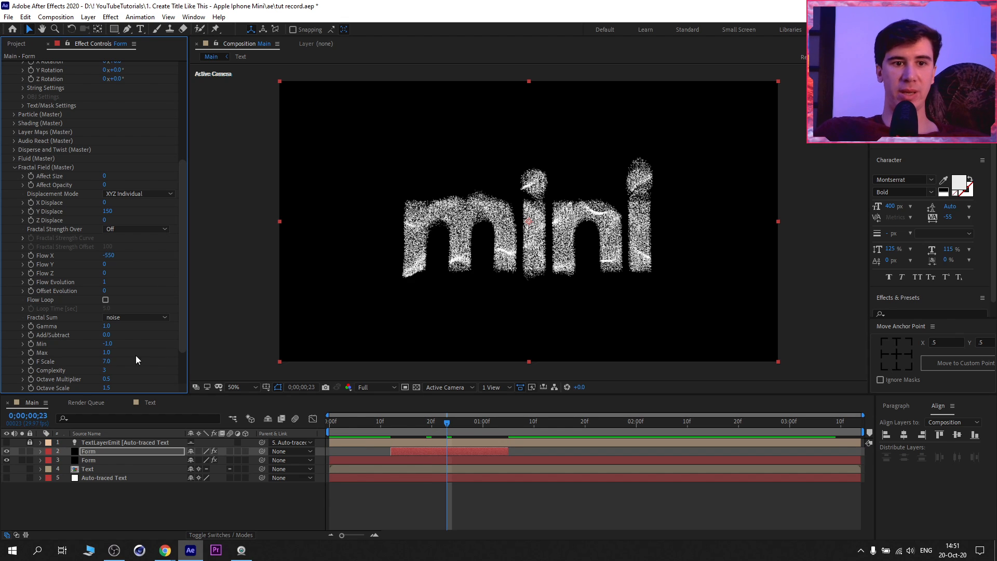
Set the Fractal Field Complexity to 2 and check the particles around 0;00;00;16
left_click(104, 370)
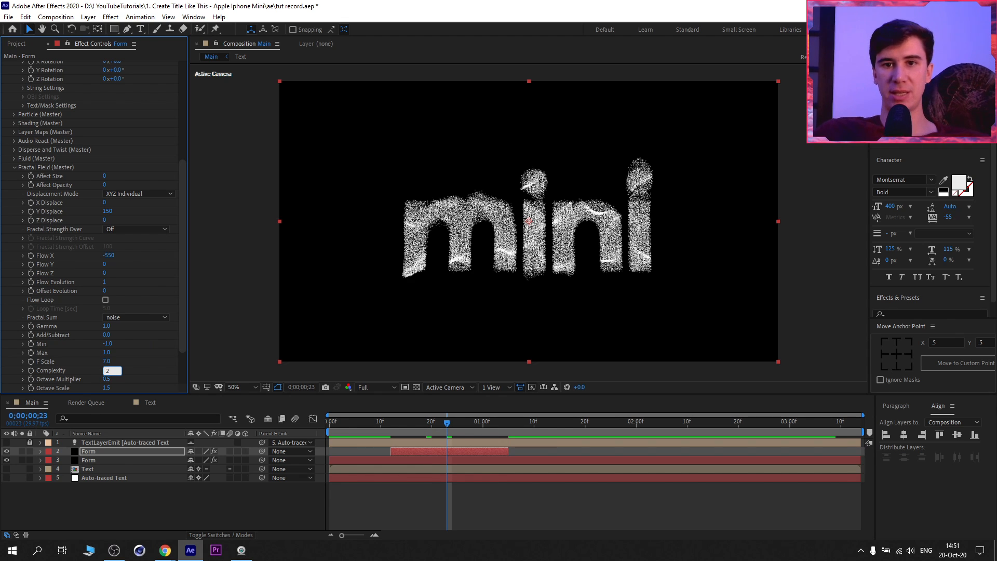
key("Return")
left_click_drag(447, 466, 412, 481)
Enable keyframing for the upper Form layer's particle Size at 0;00;00;18
scroll(24, 281, "up", 5)
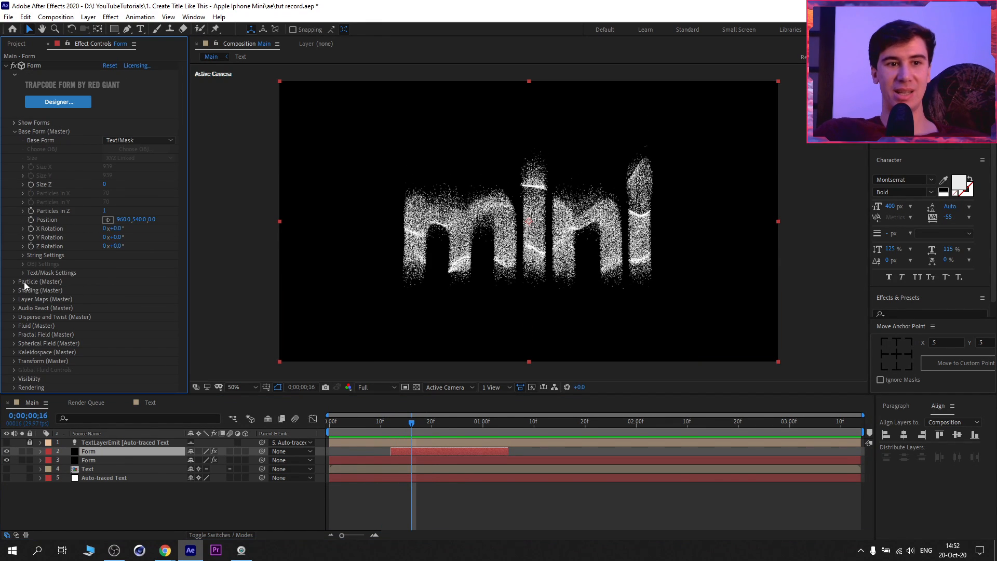
left_click(13, 281)
scroll(14, 282, "down", 3)
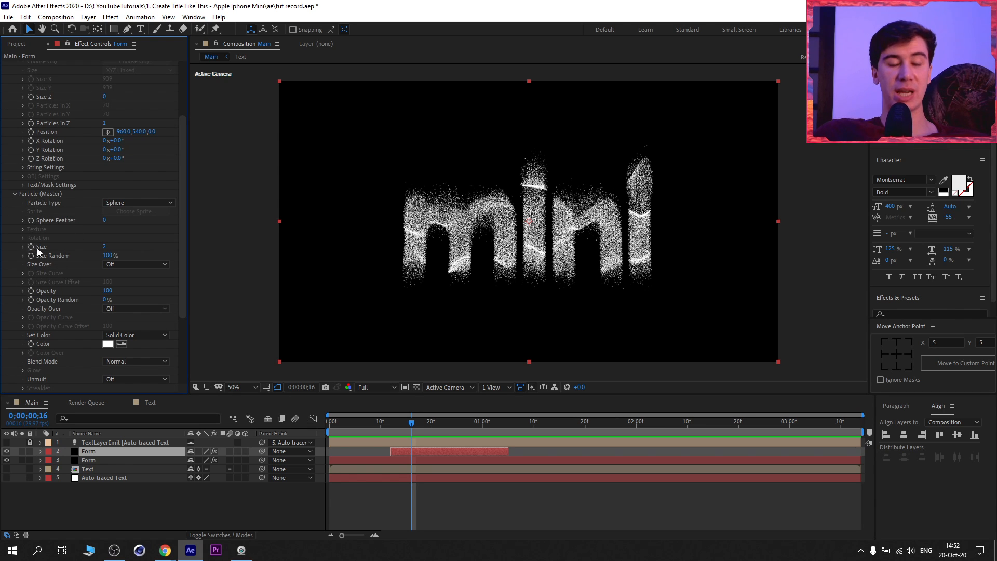
left_click_drag(417, 427, 405, 481)
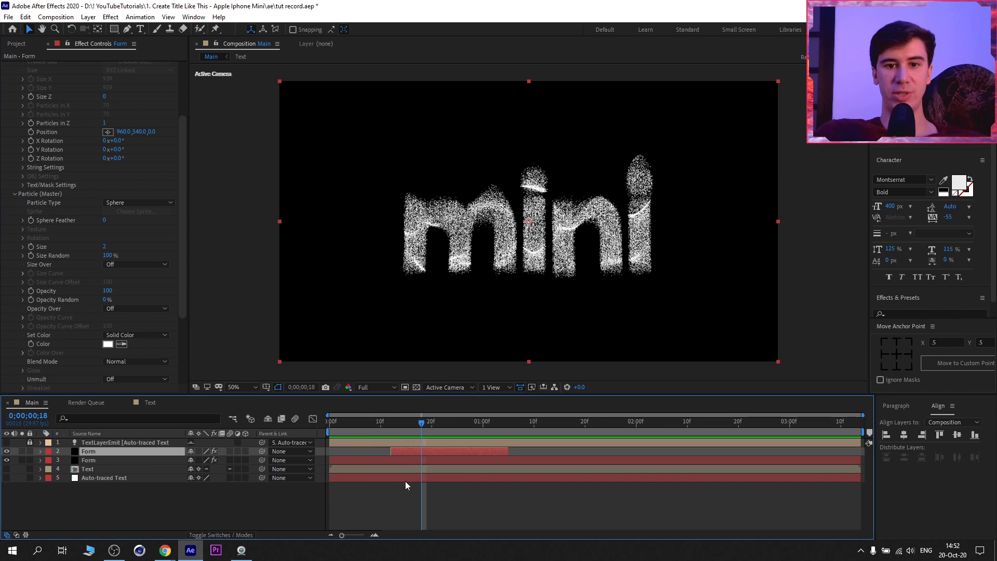
left_click(30, 248)
Set the particle Size to 0 at the upper Form layer's start
key("i")
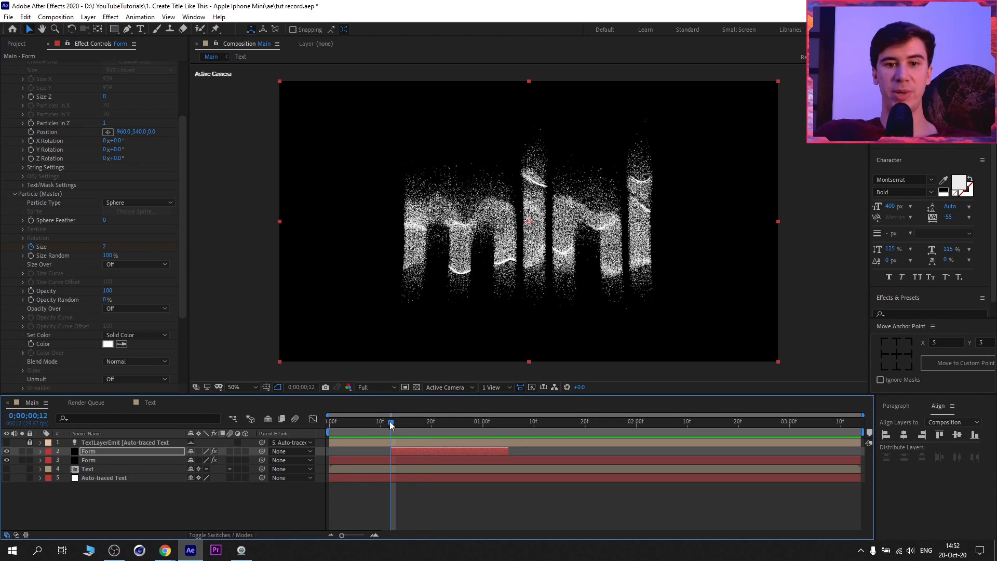
left_click(105, 247)
type("0")
key("Return")
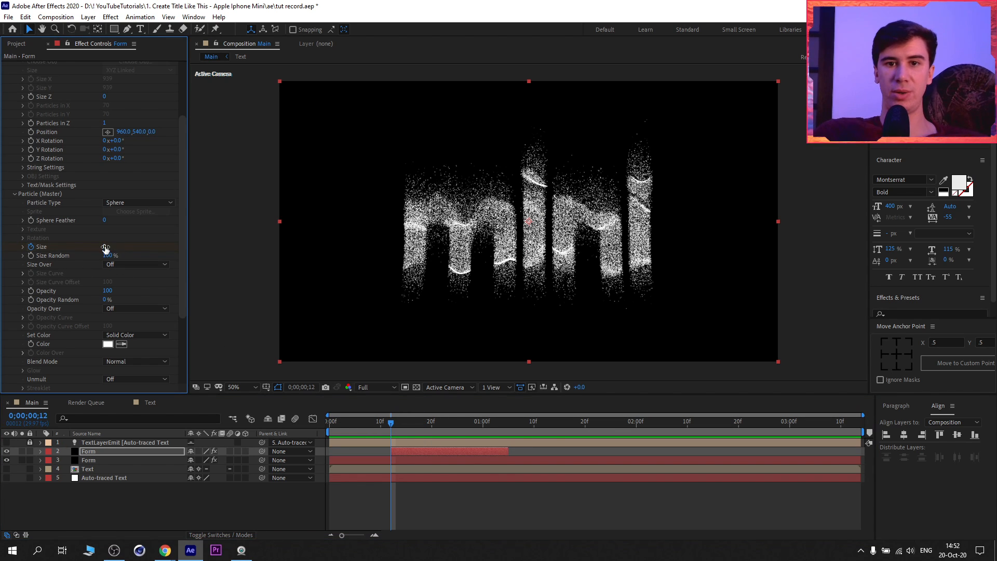
Add a holding Size keyframe at 0;00;00;28 and set the particle Size to 0 at 0;00;01;04
left_click(474, 422)
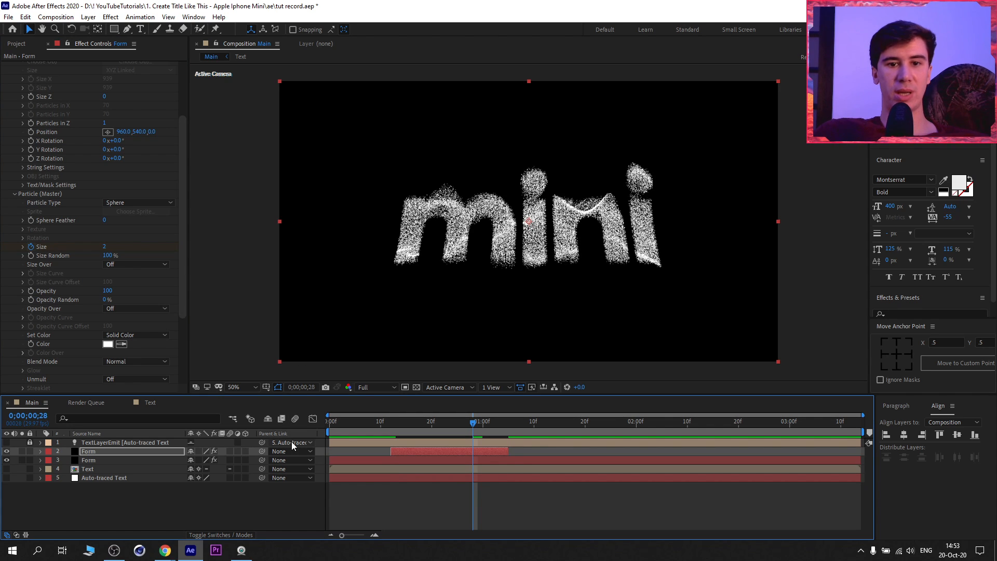
key("u")
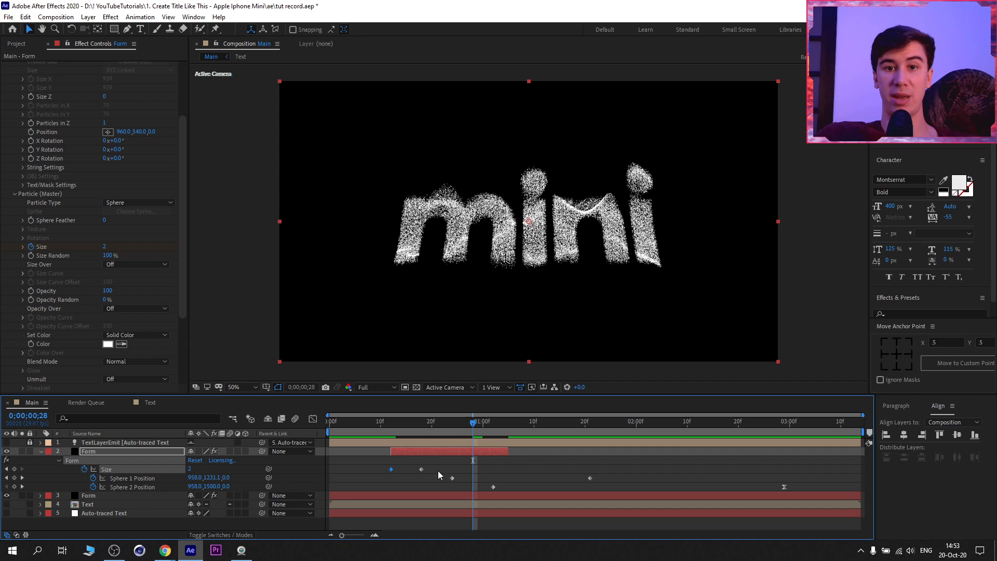
left_click(15, 469)
left_click(503, 431)
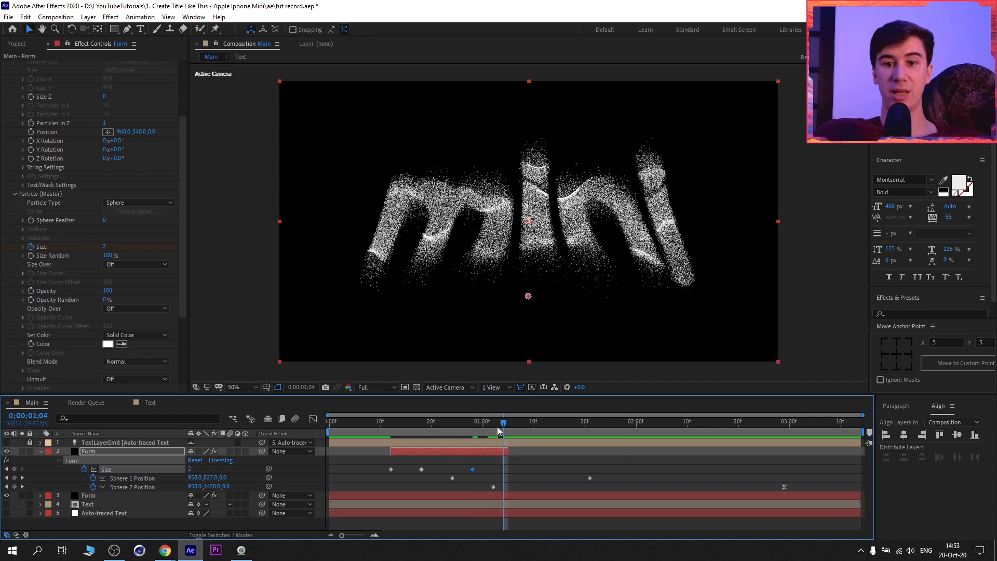
left_click(189, 469)
type("1")
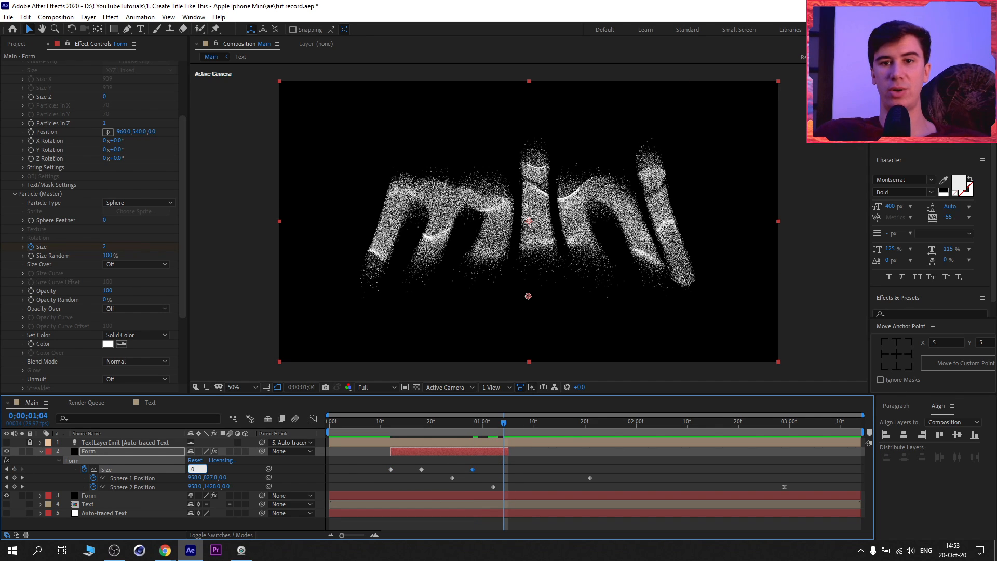
key("Return")
Move the middle Size keyframes closer together and extend the upper Form layer with its outer keyframes to about 0;00;00;10 and 0;00;01;07
left_click(407, 422)
left_click_drag(422, 469, 457, 470)
mouse_move(512, 454)
left_mouse_down()
mouse_move(522, 454)
mouse_move(519, 469)
left_mouse_up()
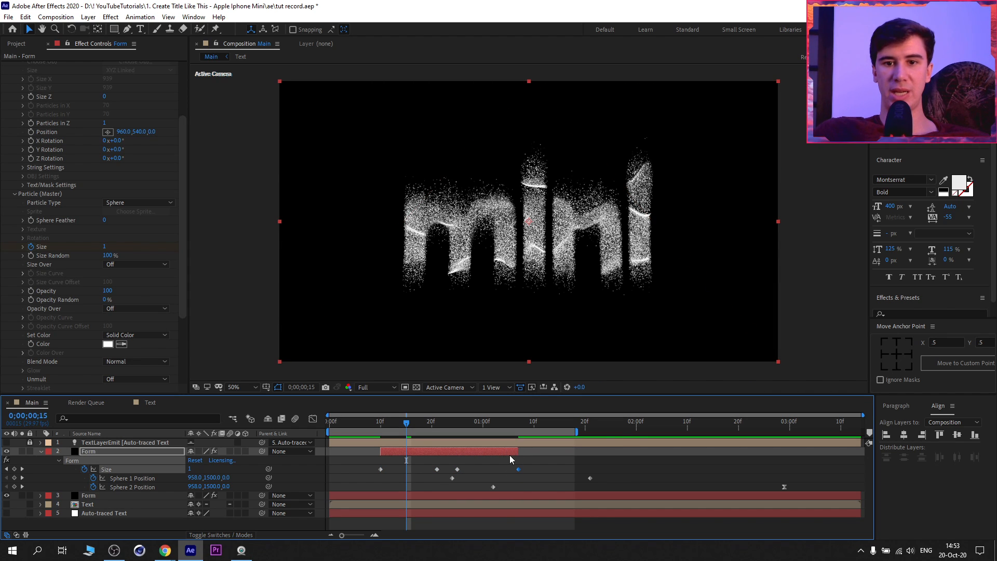
Collapse the Form layer's properties, play back the particle animation and inspect it up to 0;00;00;22
left_click(367, 464)
key("space")
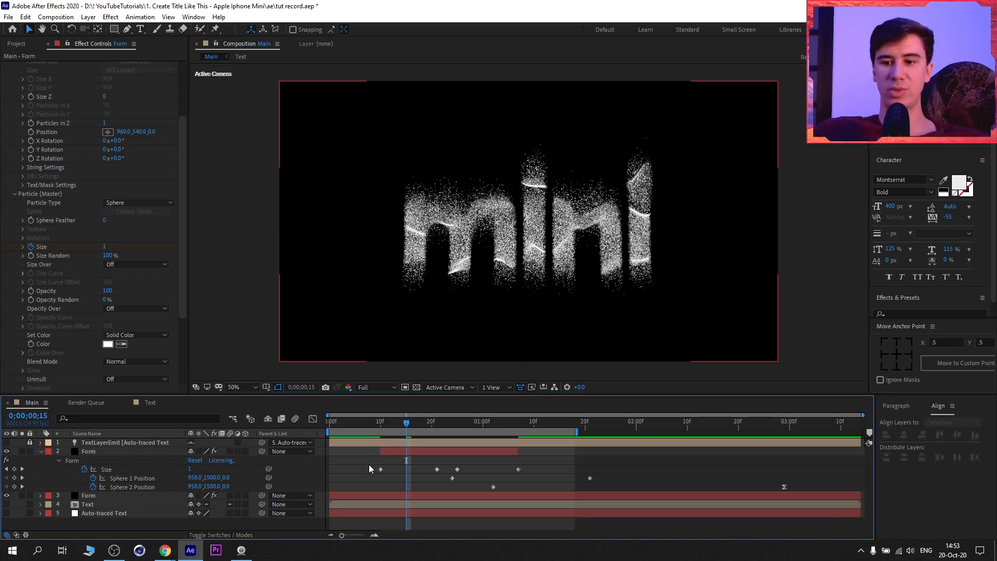
left_click(42, 452)
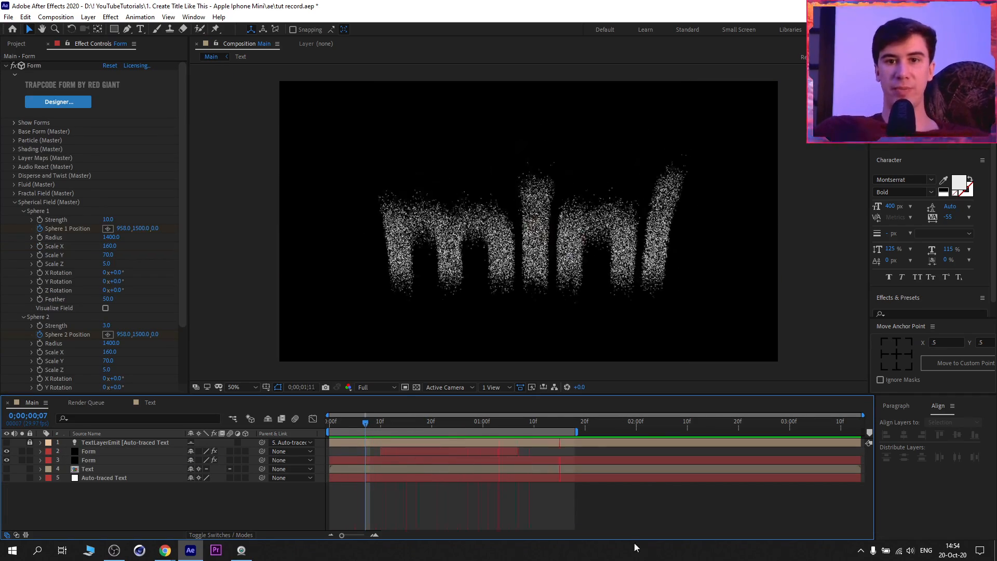
left_click(370, 421)
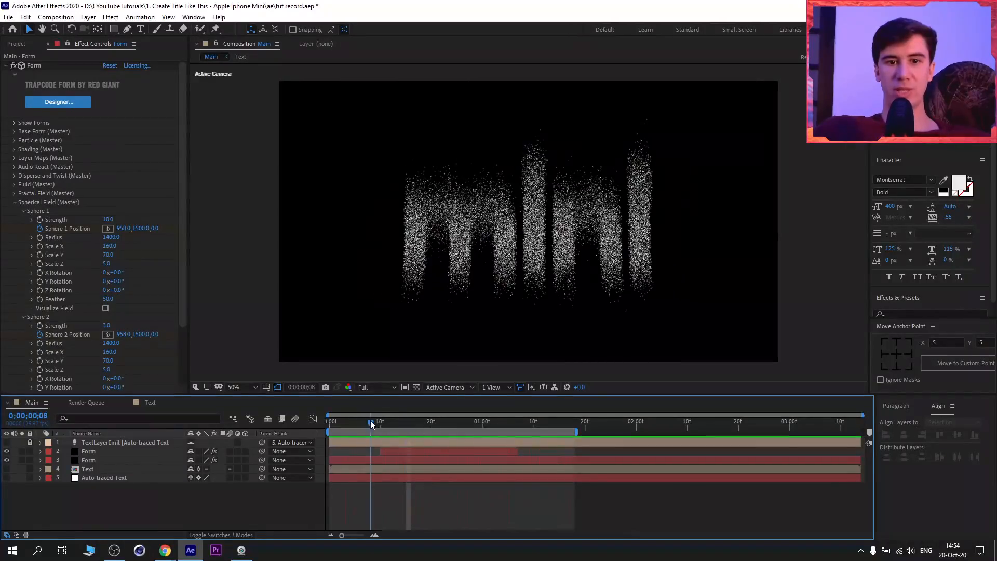
left_click_drag(370, 420, 442, 457)
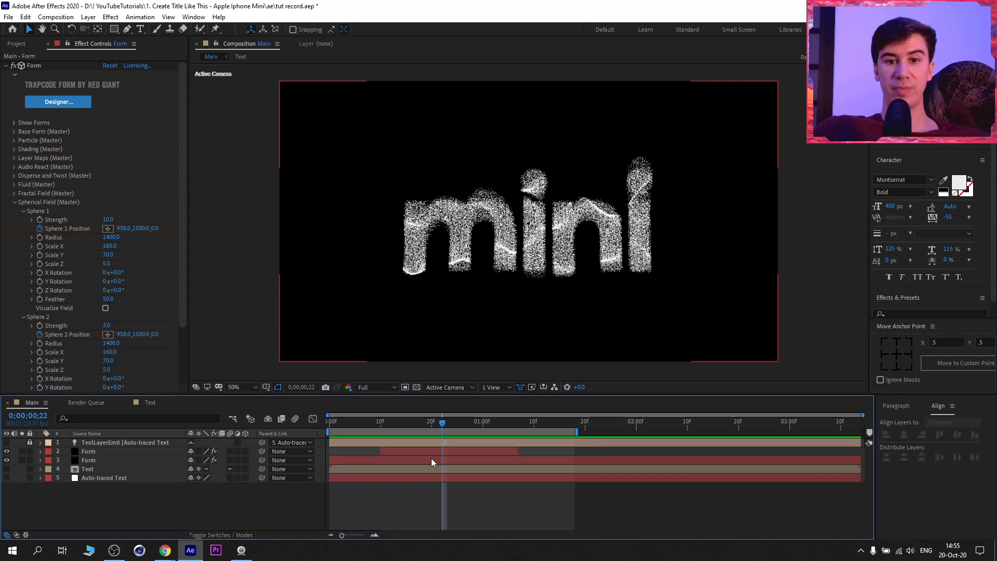
Apply a Curves effect to the lower Form layer and pull its Alpha curve steeply up towards the upper-left corner
left_click(431, 460)
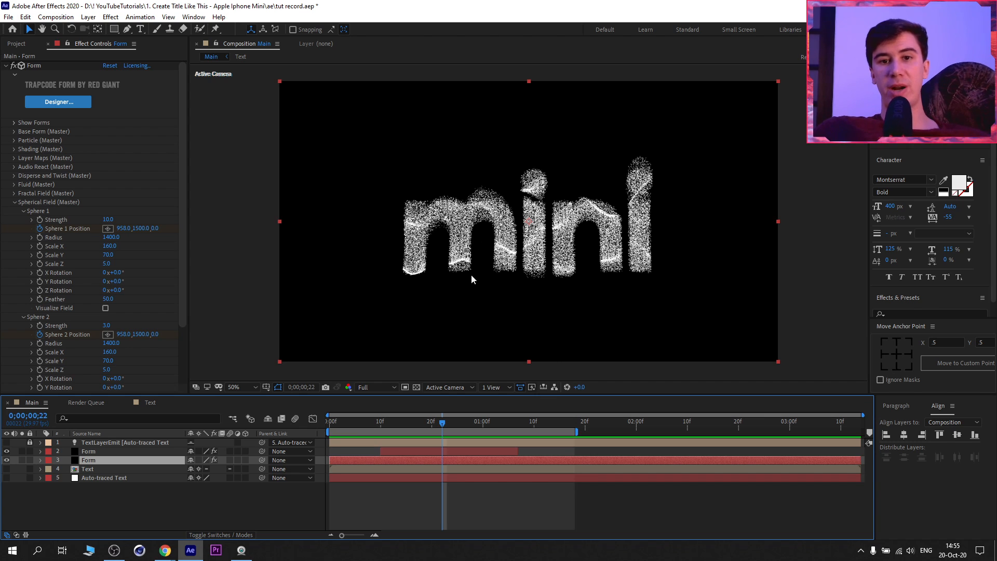
left_click(110, 17)
mouse_move(231, 135)
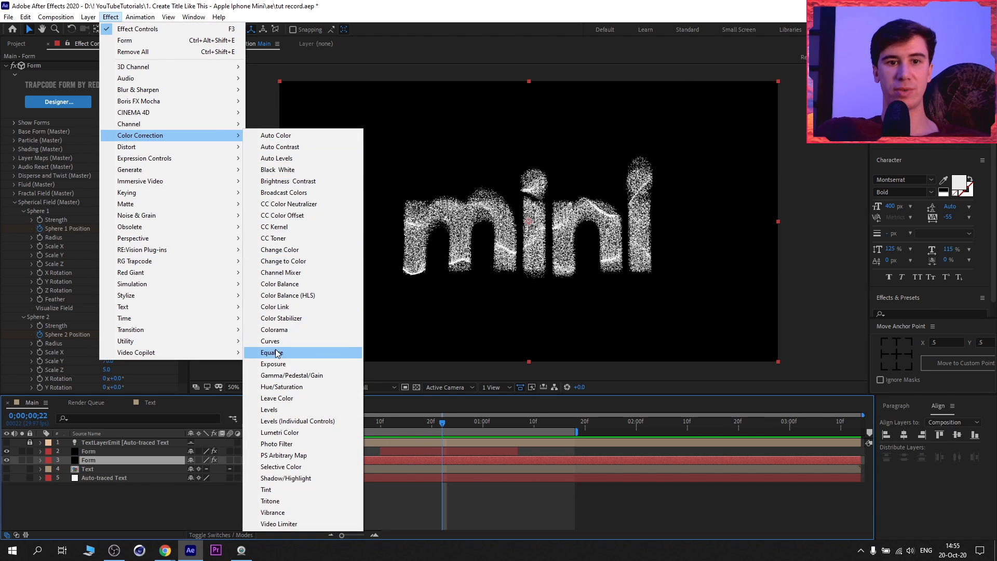
left_click(285, 344)
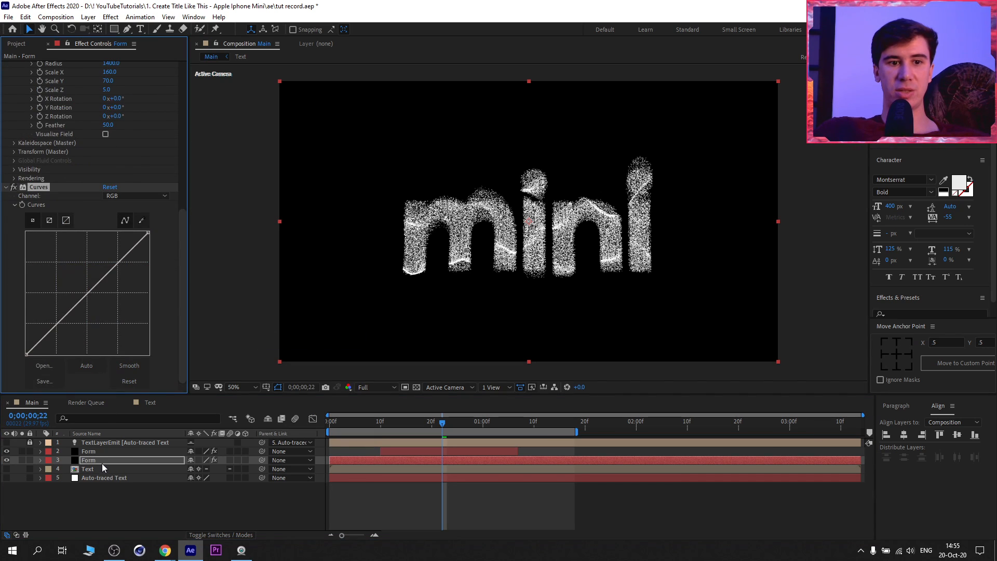
left_click(136, 196)
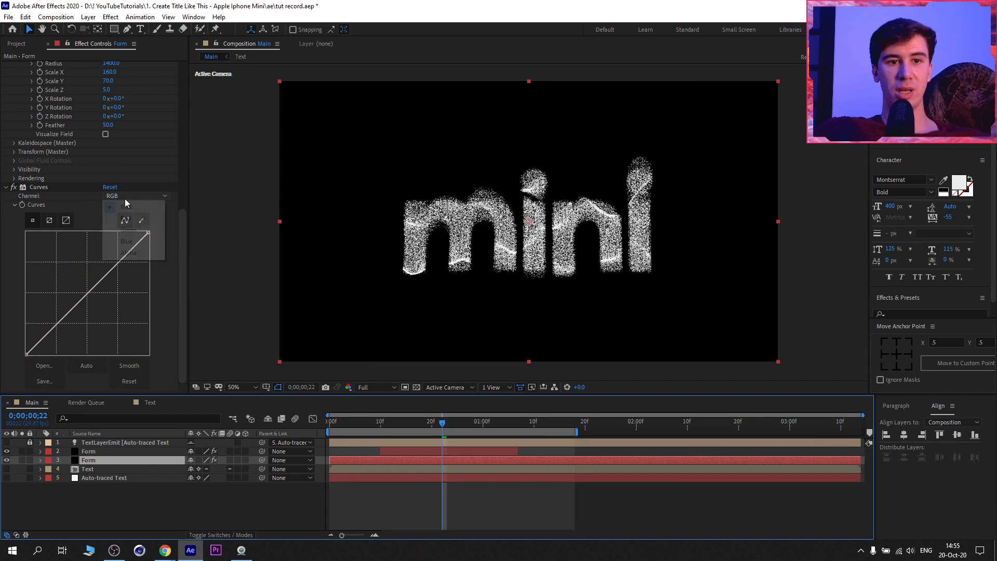
left_click(129, 253)
left_click_drag(86, 293, 34, 234)
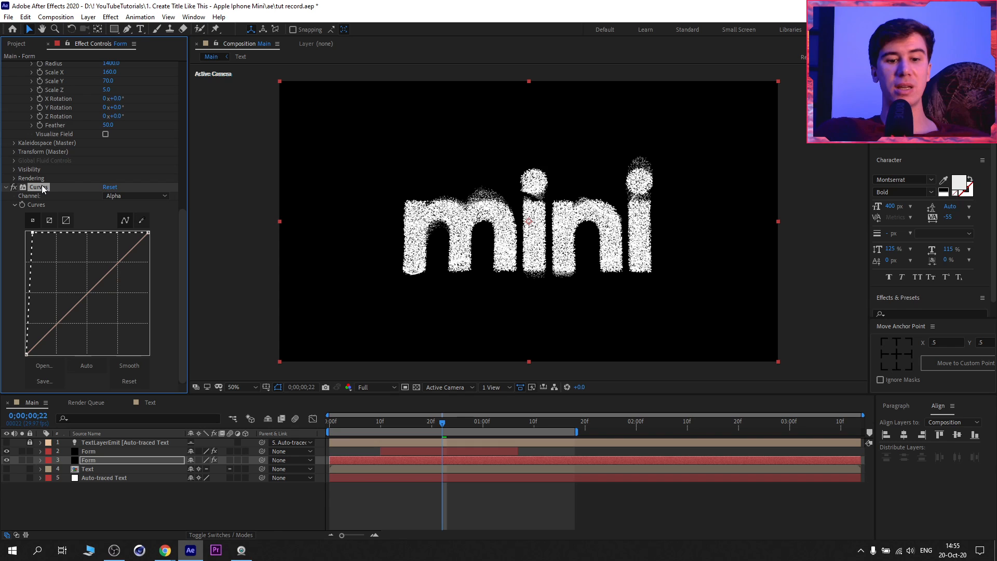
Copy the Curves effect onto the upper Form layer and relax its Alpha curve into a gentler, smoothed rise
left_click(87, 452)
left_click_drag(183, 193, 181, 332)
scroll(78, 301, "down", 7)
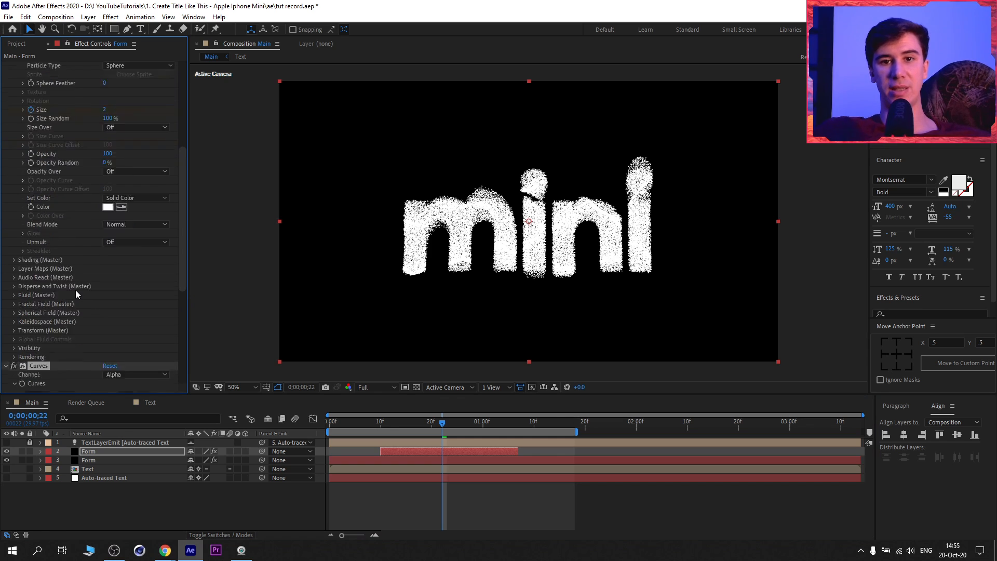
left_click_drag(32, 232, 75, 256)
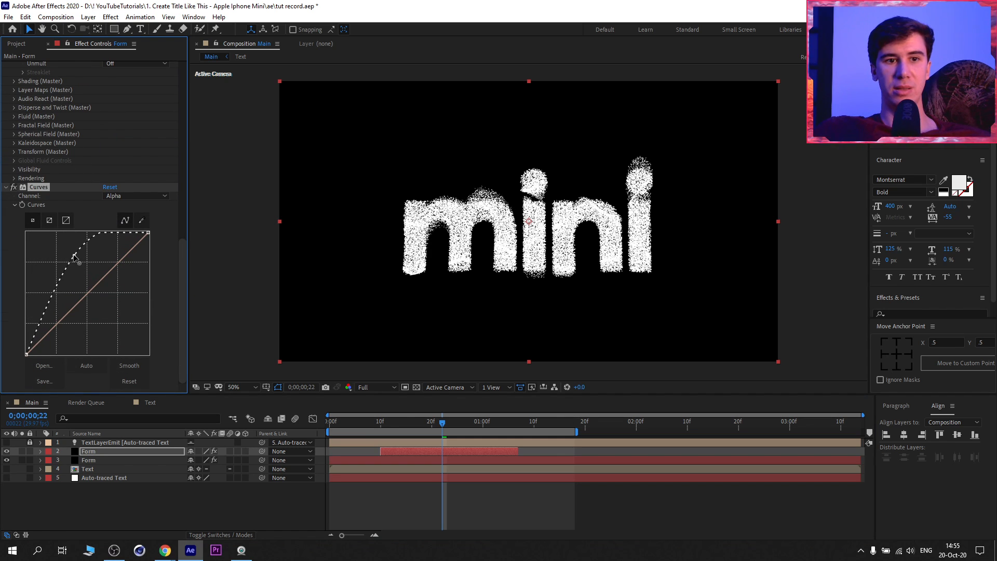
left_click(129, 366)
Play back the animation, scrub around 0;00;02;00 and examine the particle text and the lower Form layer's effect settings
left_click(399, 513)
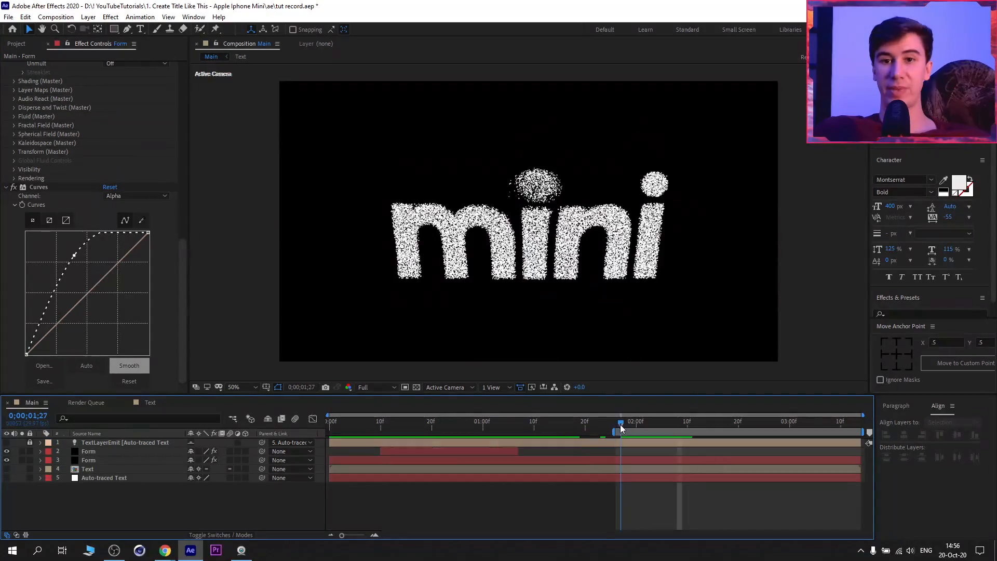
left_click_drag(622, 429, 647, 432)
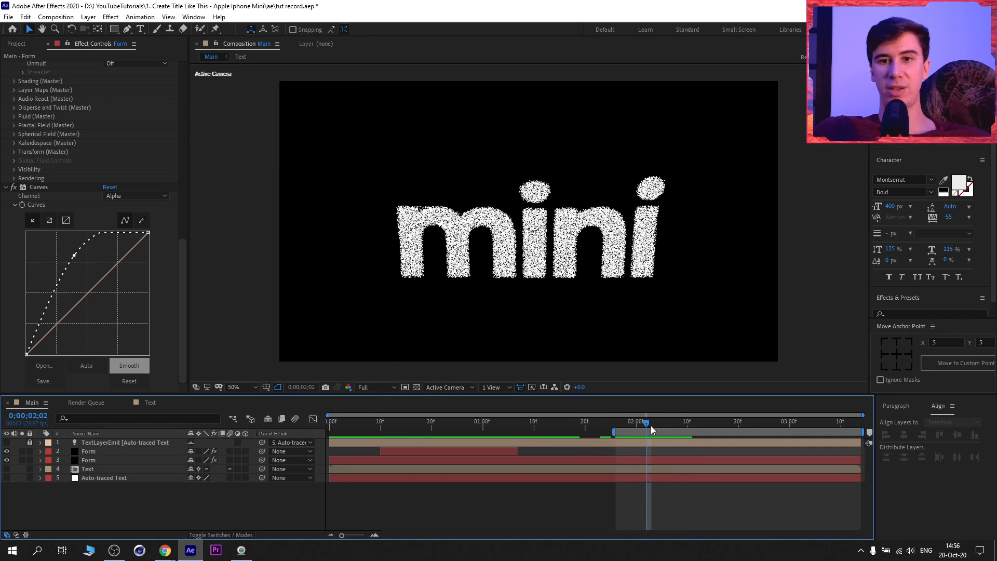
left_click(99, 452)
left_click(101, 460)
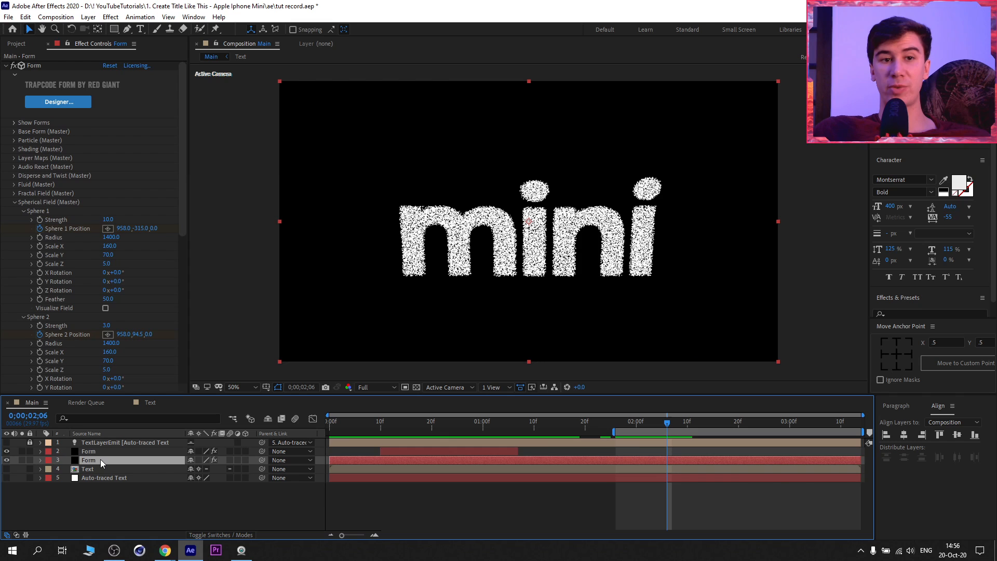
scroll(82, 211, "down", 5)
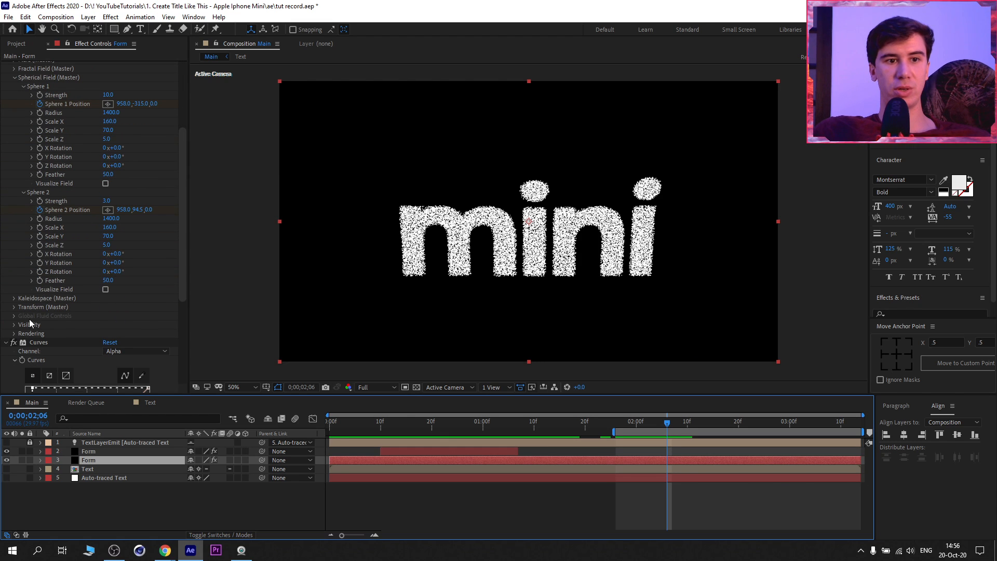
scroll(29, 318, "up", 5)
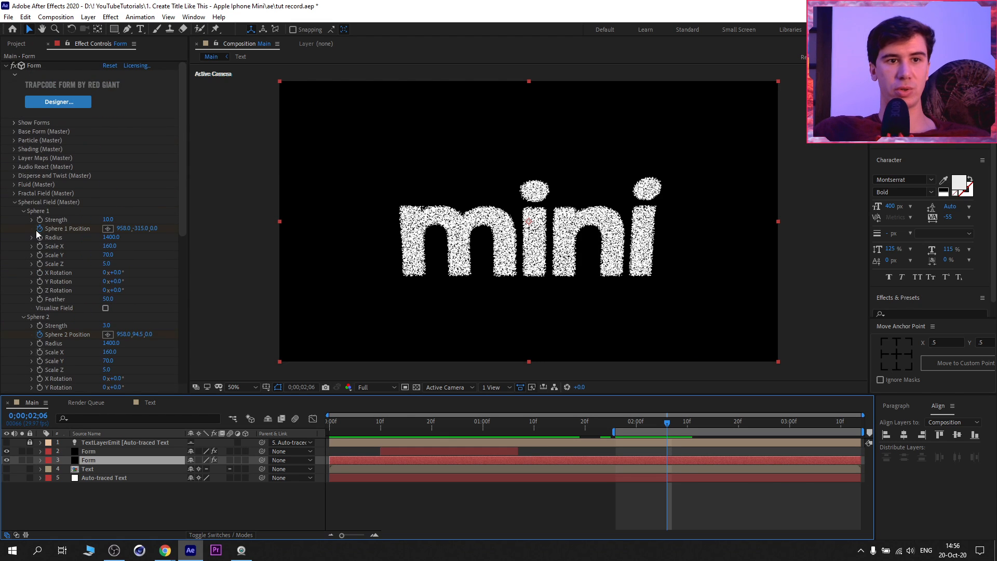
left_click(14, 176)
left_click_drag(107, 184, 190, 186)
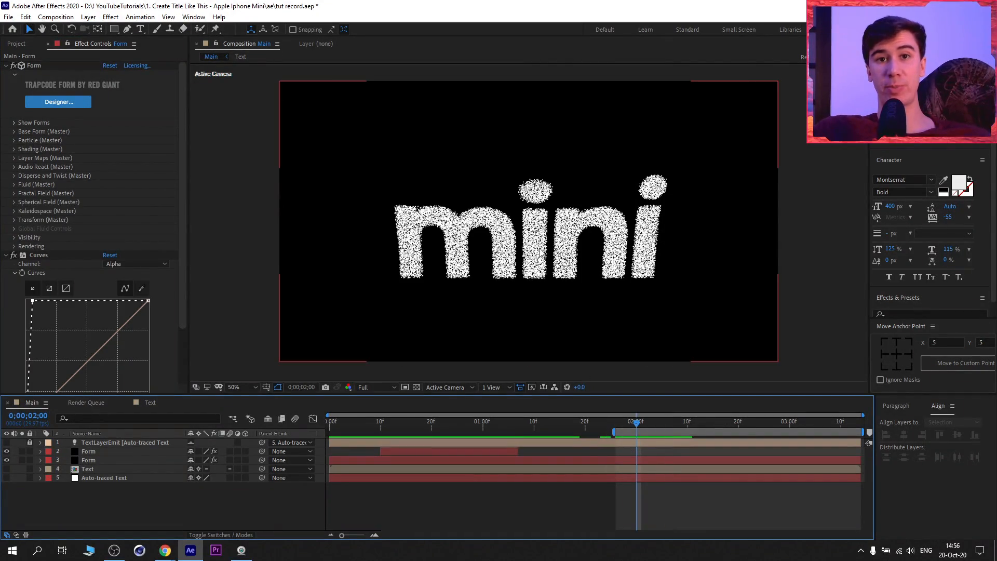
key("Page_Down")
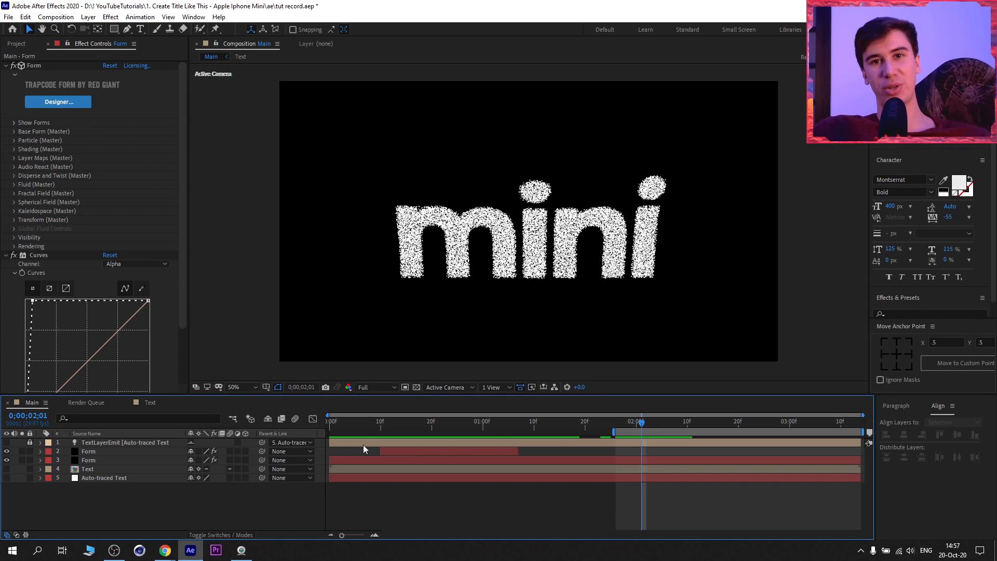
Create a new 1920 x 1080 px black solid named particular
left_click(88, 18)
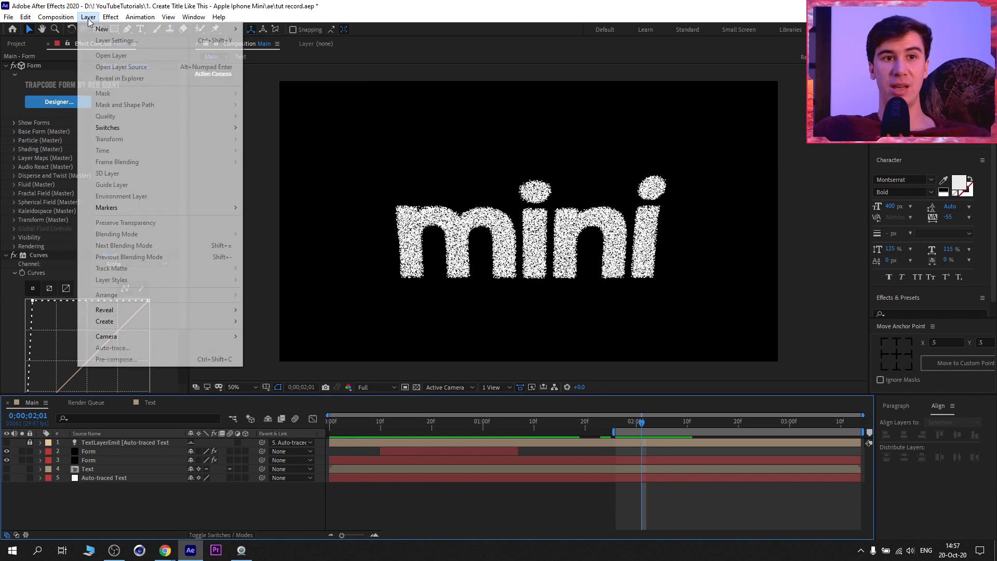
key("Escape")
left_click(89, 17)
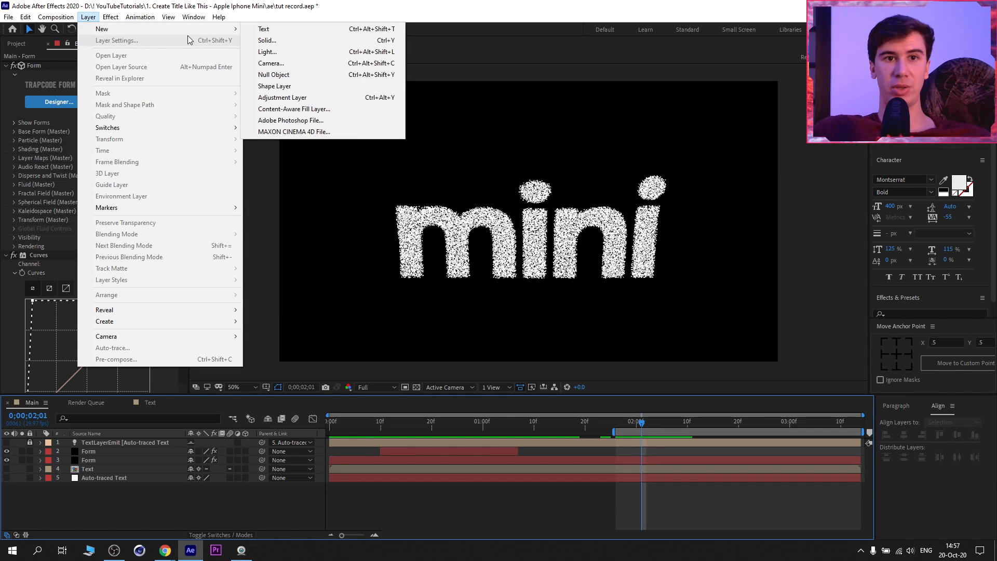
mouse_move(237, 32)
left_click(268, 40)
type("part")
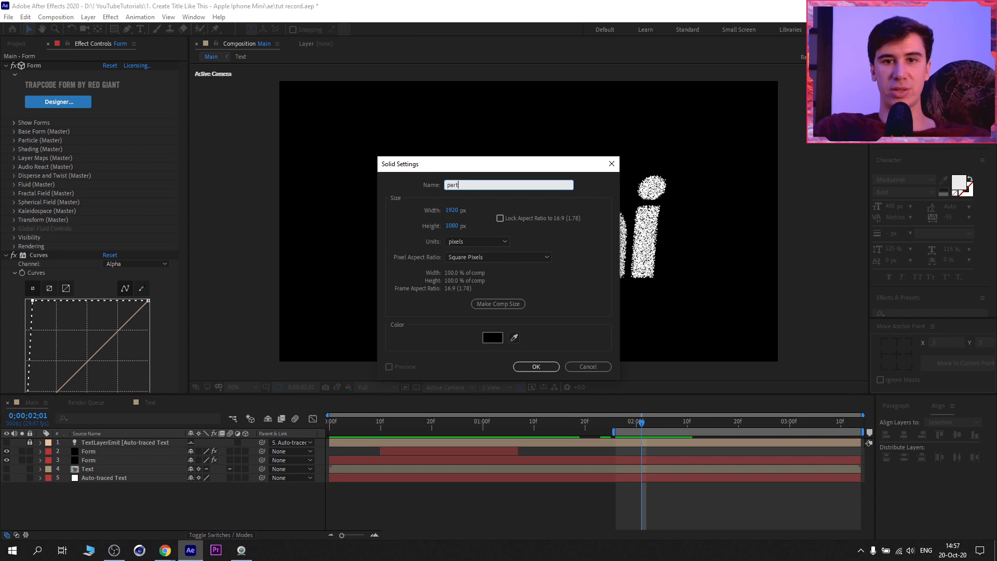
type("icular")
key("Return")
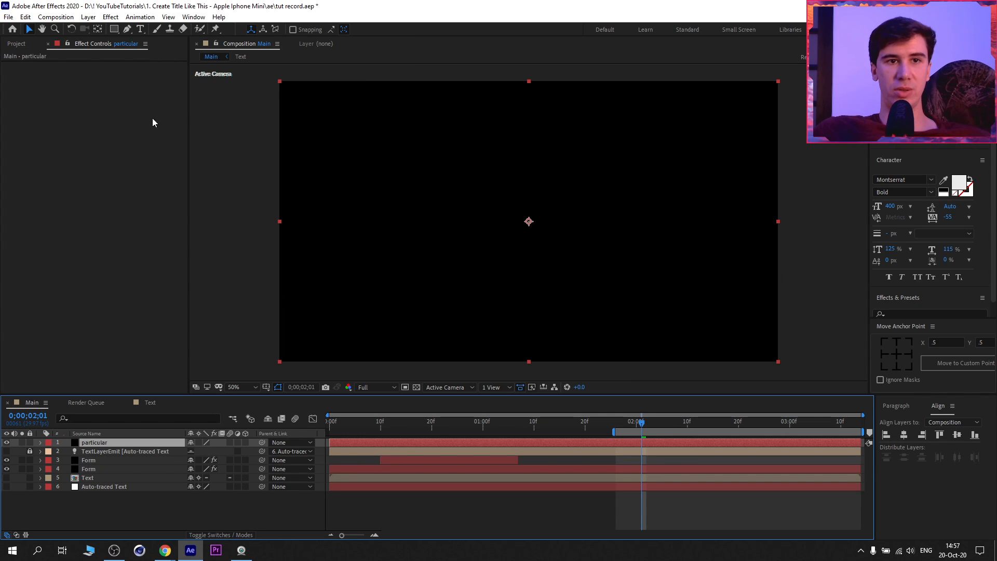
Find the Trapcode Particular effect and apply it to the particular solid
left_click(111, 18)
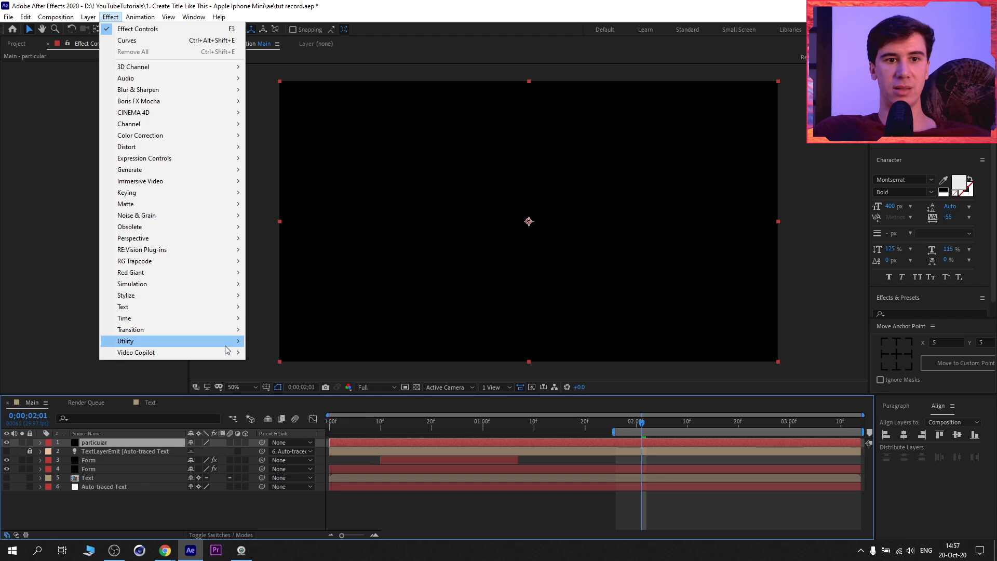
mouse_move(217, 322)
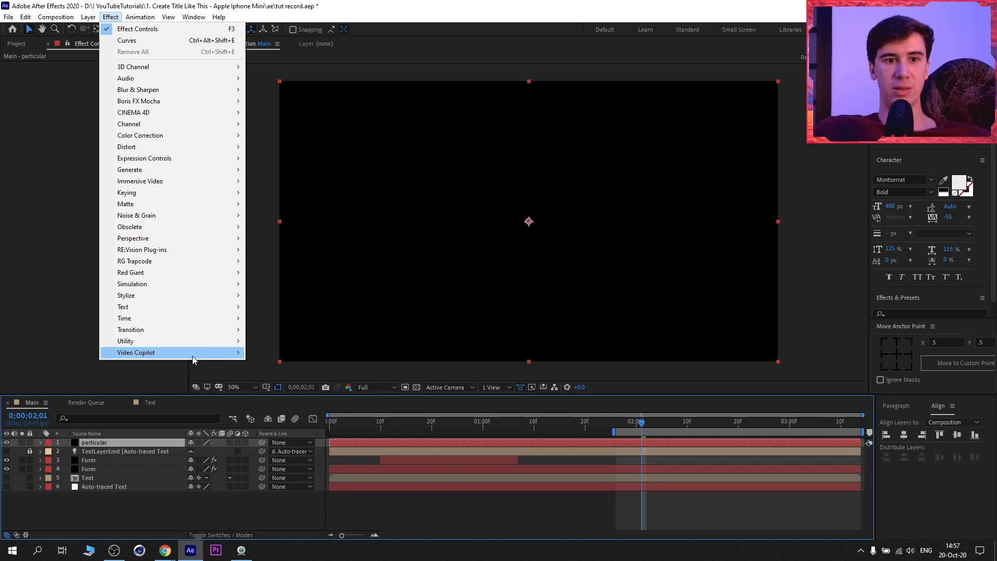
mouse_move(195, 263)
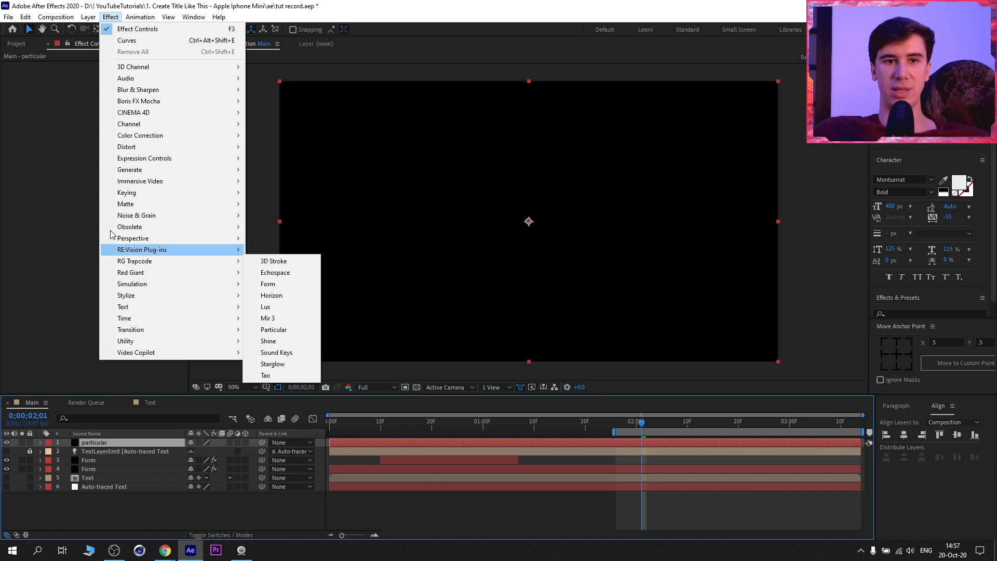
left_click(116, 441)
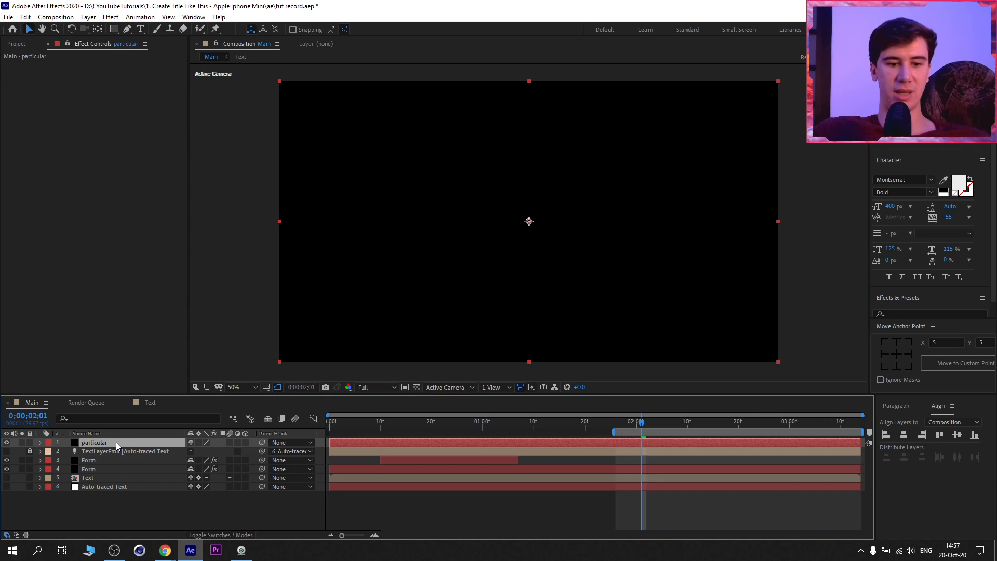
key("ctrl+space")
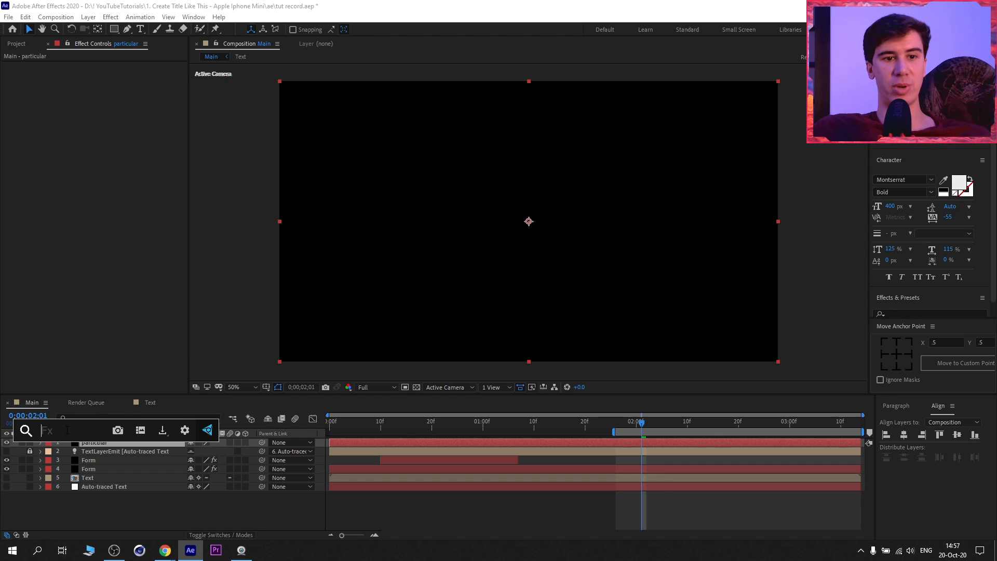
type("part")
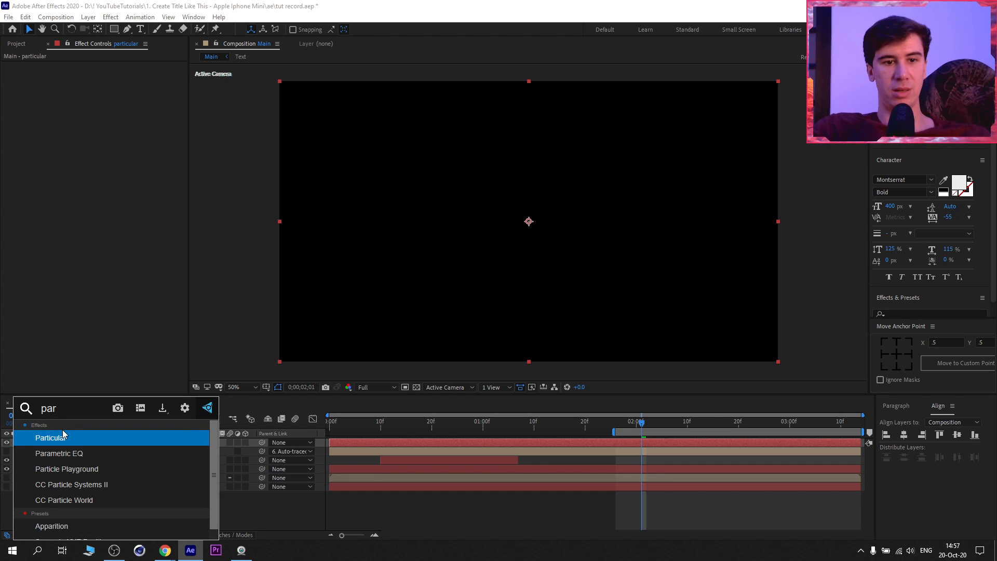
left_click(78, 439)
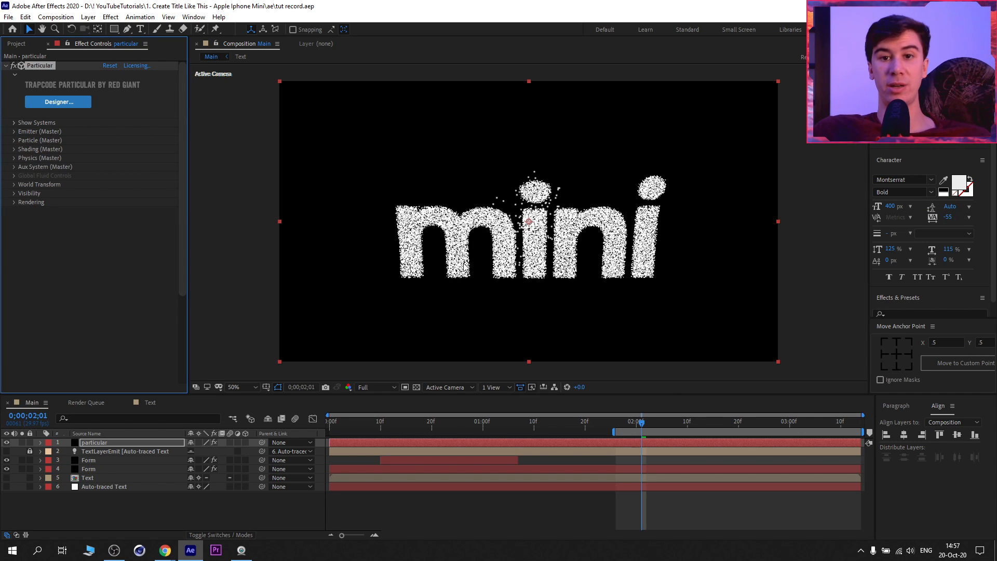
Hide both Form layers and set Particular's master Emitter Type to Text/Mask
left_click(6, 460)
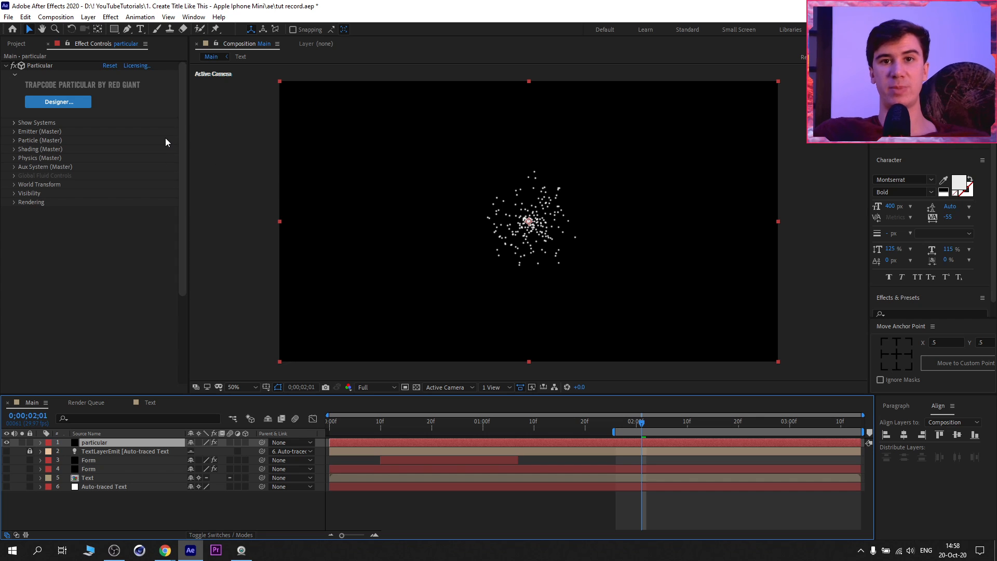
left_click(15, 131)
left_click(15, 131)
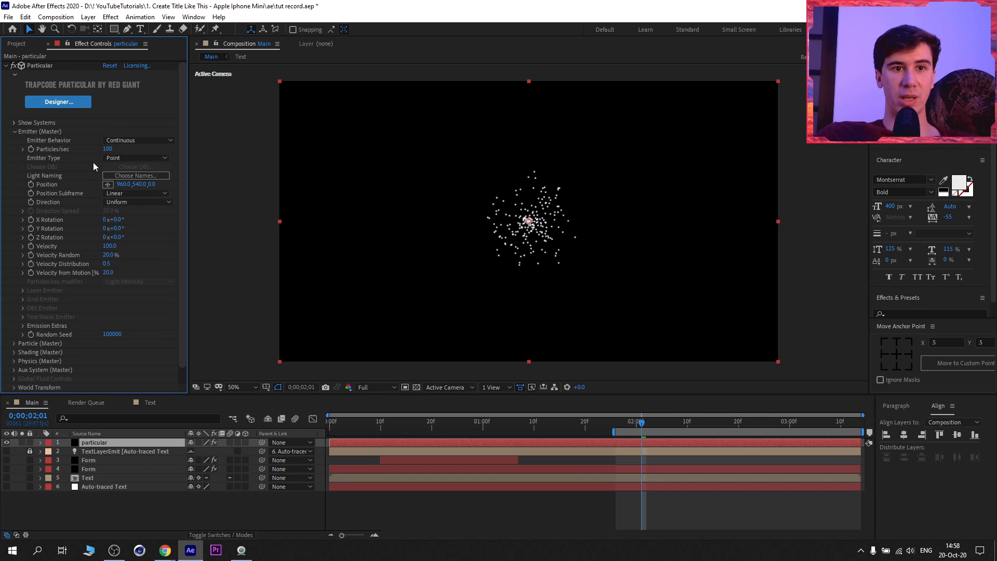
left_click(138, 158)
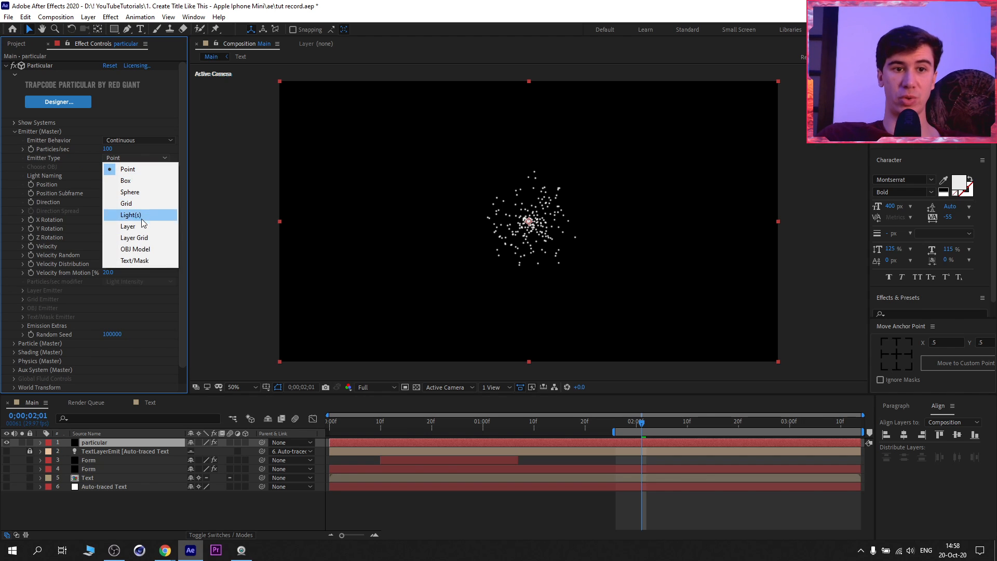
left_click(145, 263)
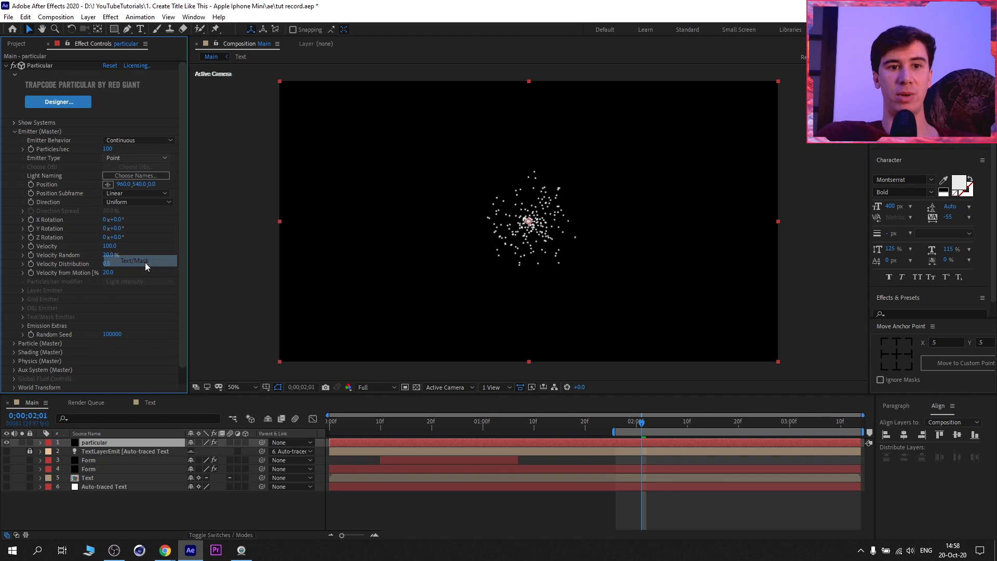
Choose the Auto-traced Text layer as the source layer of Particular's Text/Mask Emitter
left_click(22, 334)
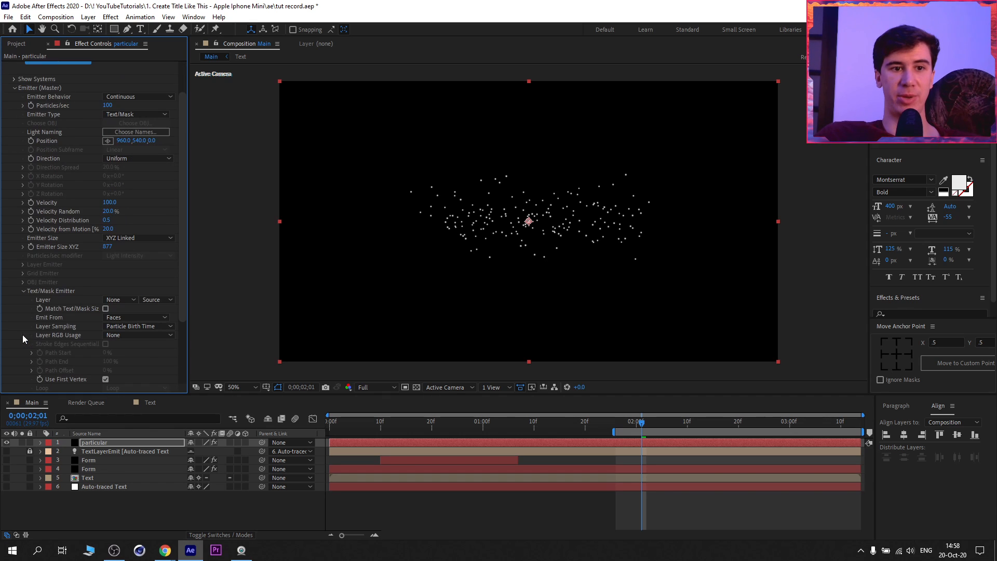
left_click(125, 299)
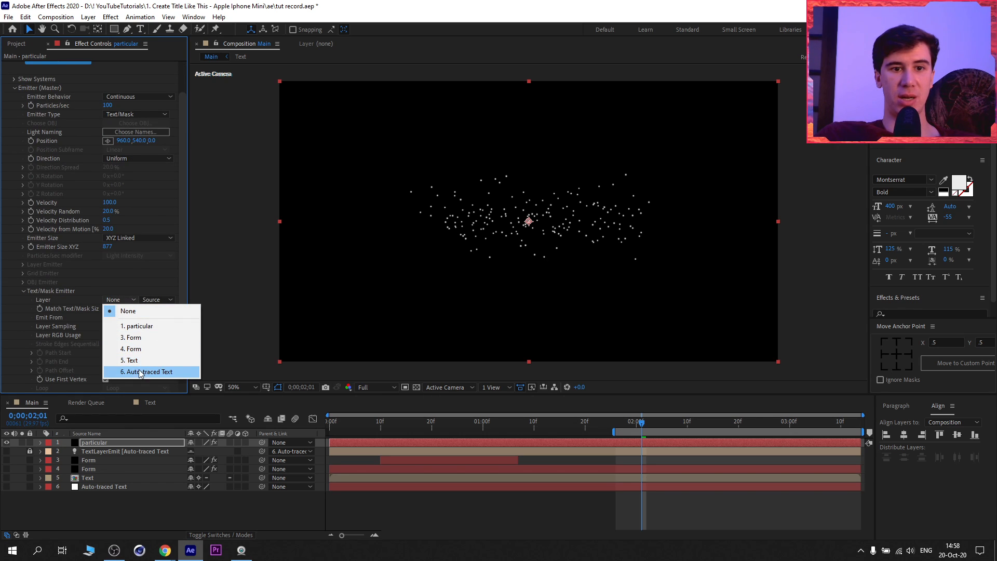
left_click(165, 372)
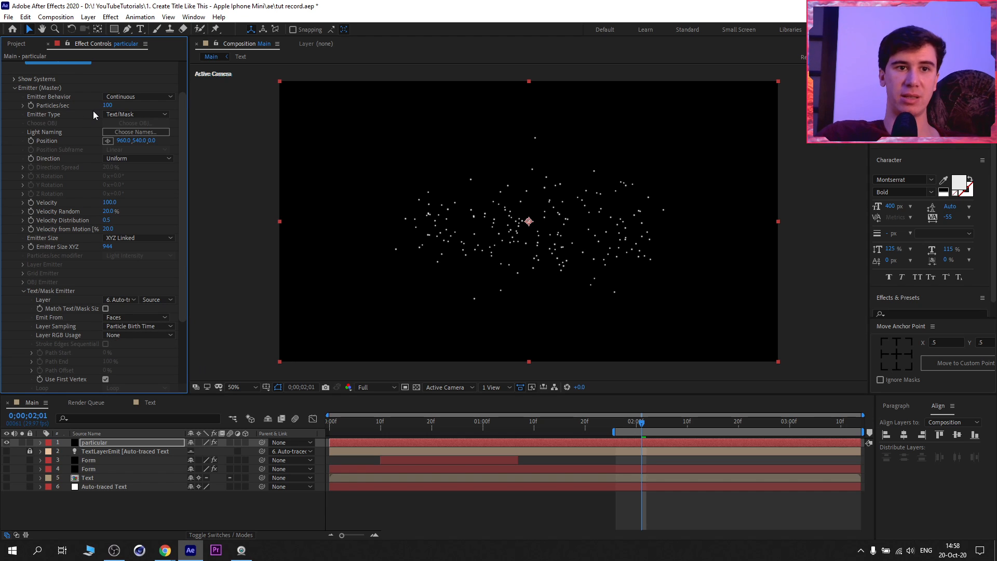
Set the emitter's Particles/sec to 10000
left_click(107, 105)
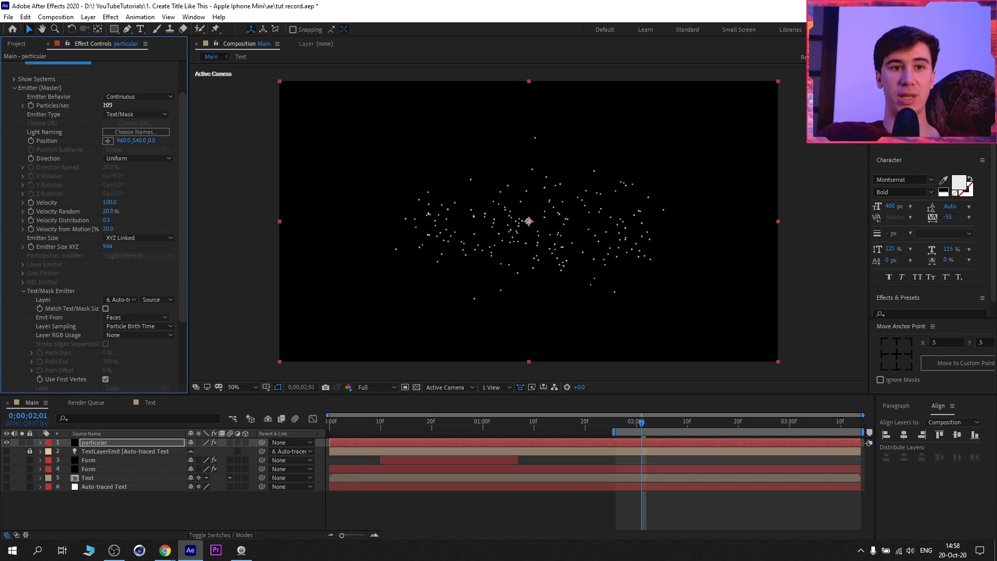
type("10000")
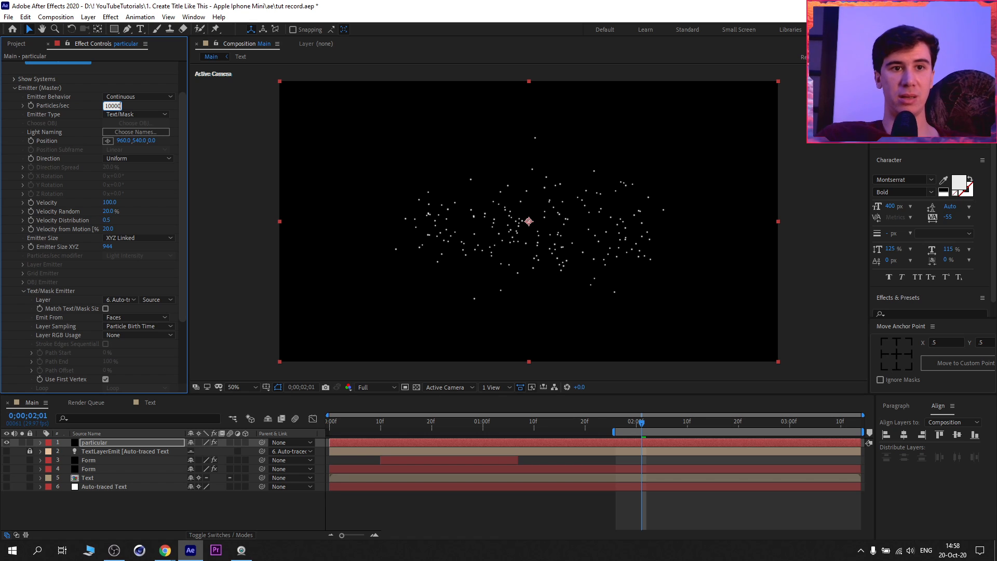
key("Return")
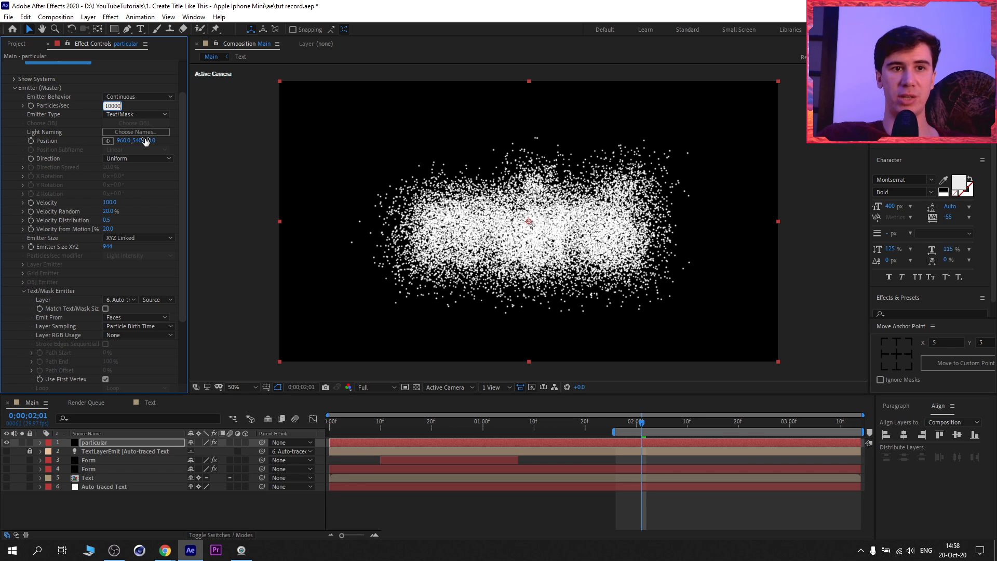
Raise the Particular emitter's Particles/sec to 100000
type("100")
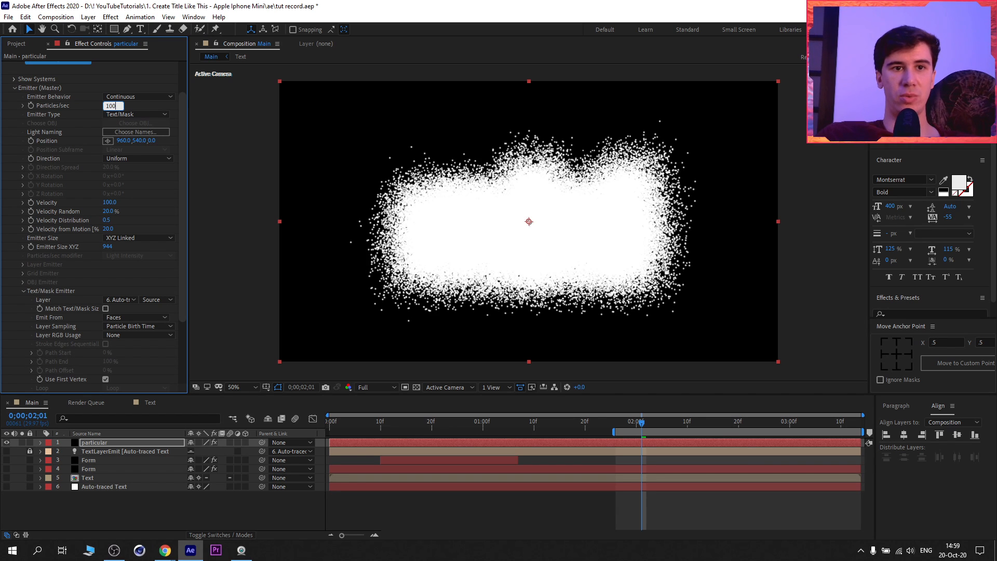
type("0000")
key("Return")
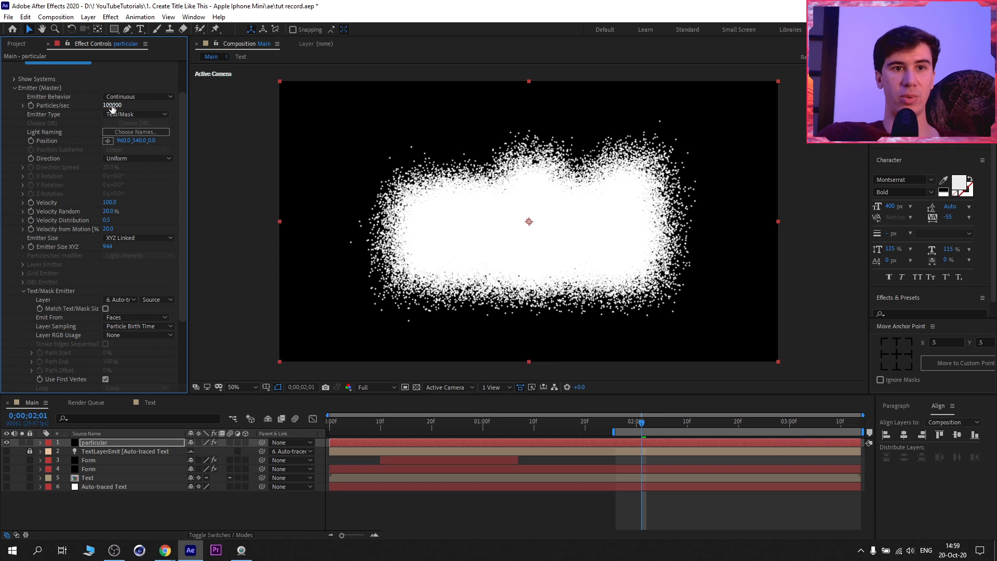
left_click(111, 105)
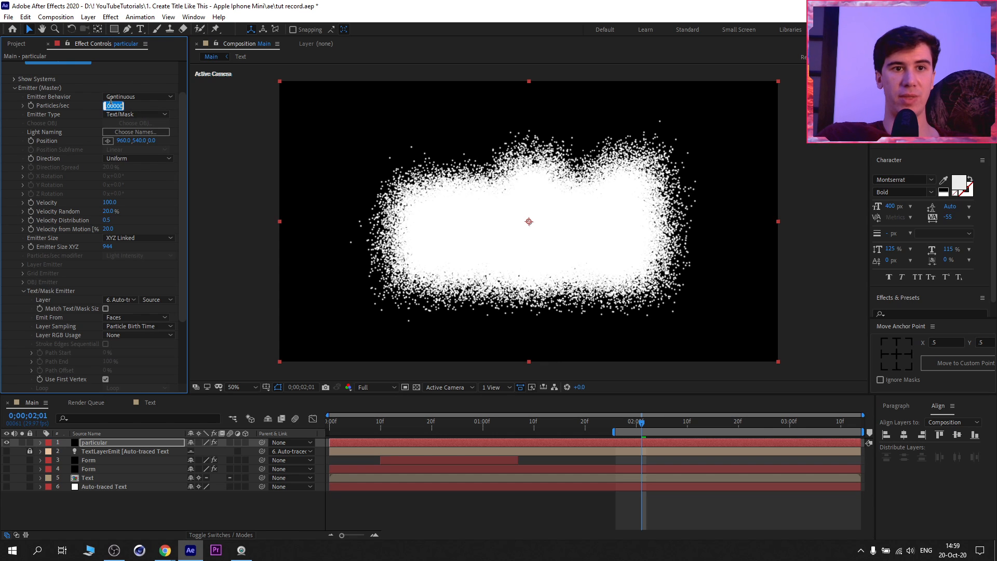
Set the emitter's Direction to Directional with a Direction Spread of 0%
left_click(139, 157)
left_click(133, 182)
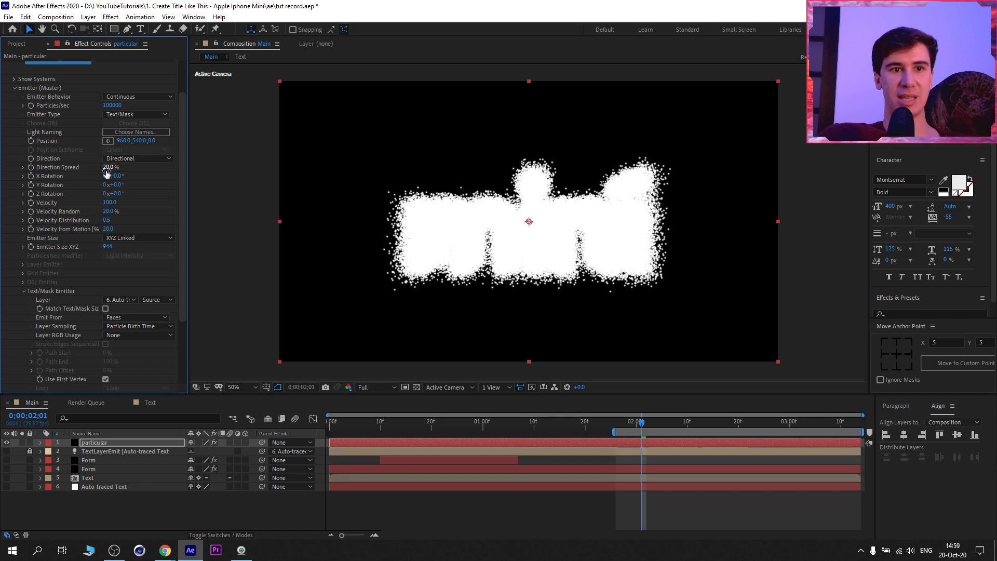
left_click_drag(98, 169, 57, 166)
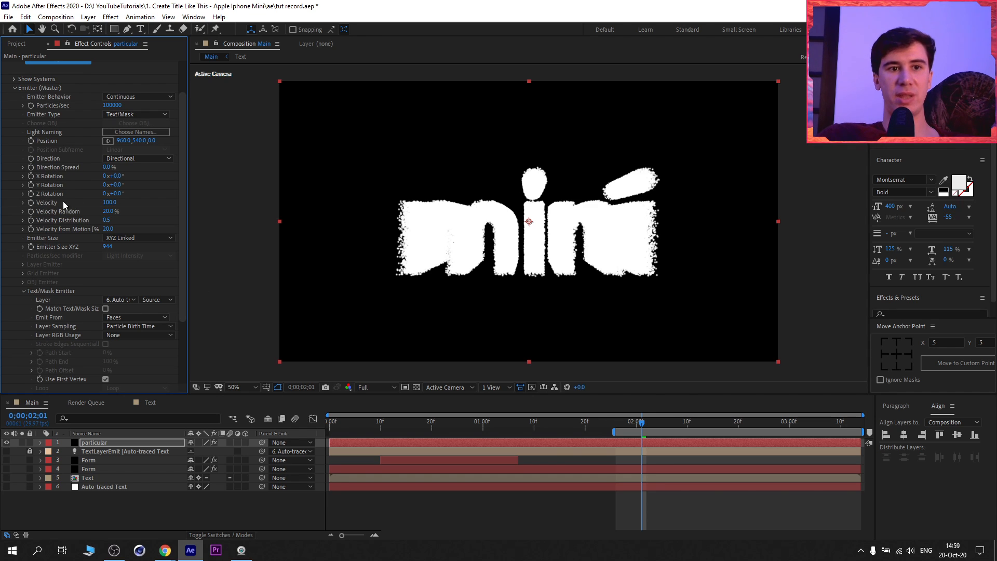
Set the emitter's X Rotation to -3°
left_click(118, 176)
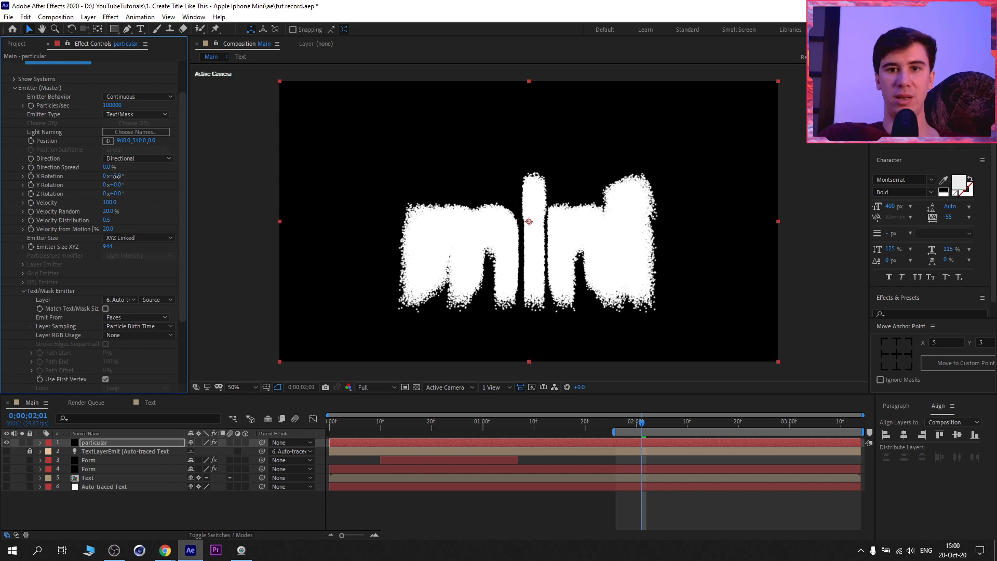
type("-30")
key("Return")
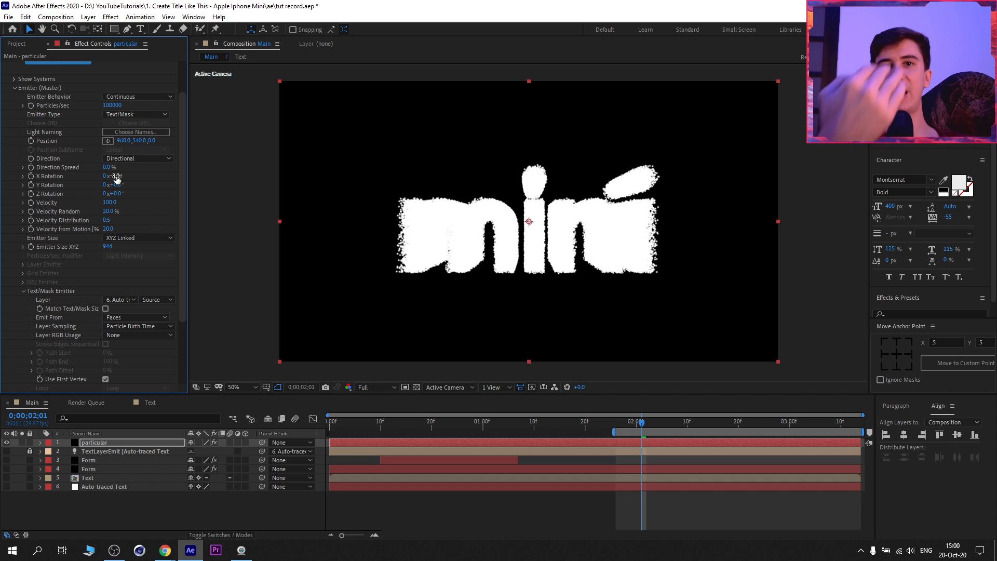
Set the emitter's Velocity, Velocity Random, Velocity Distribution and Velocity from Motion all to 0
left_click(108, 212)
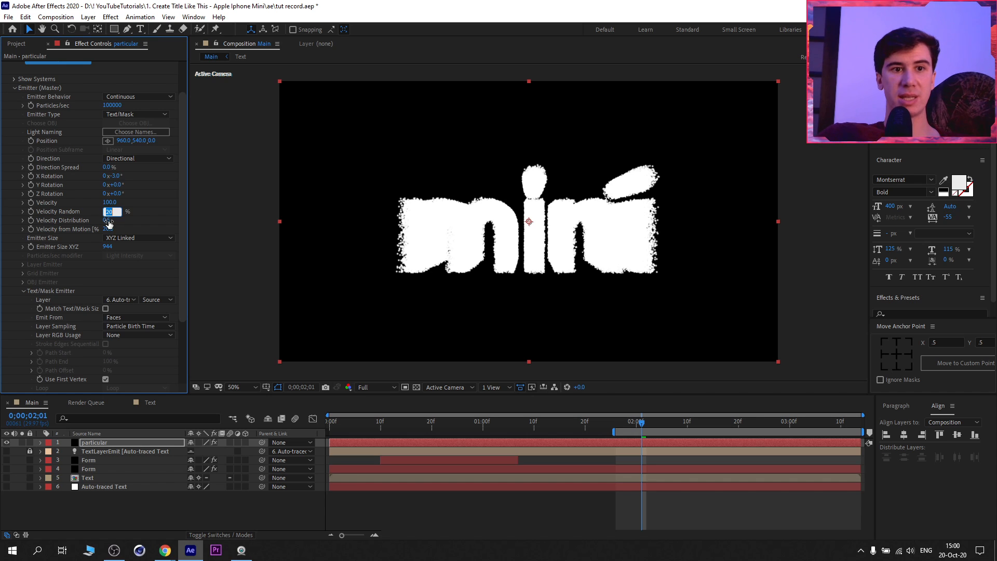
type("0")
key("Return")
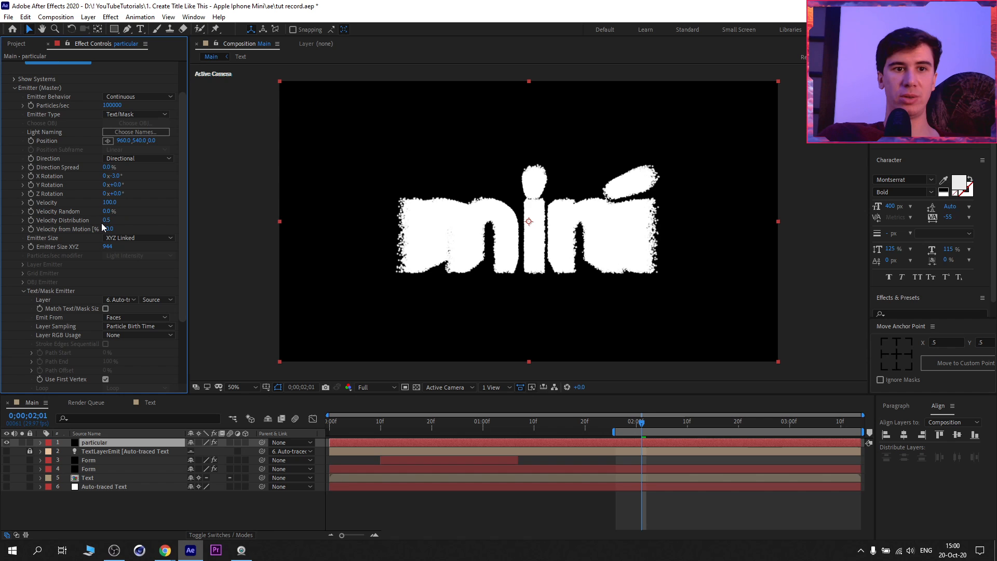
left_click(105, 220)
type("0")
key("Return")
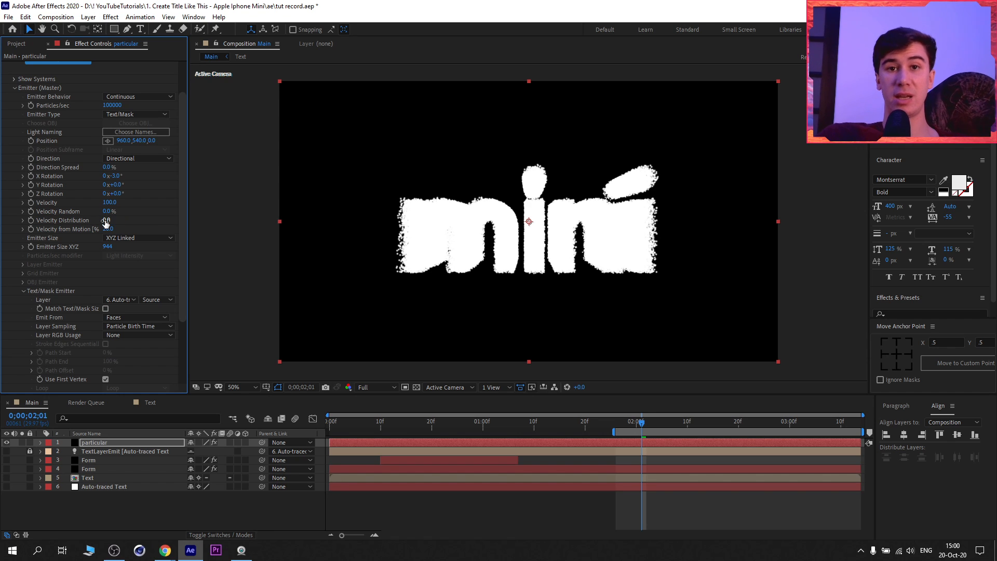
left_click(108, 229)
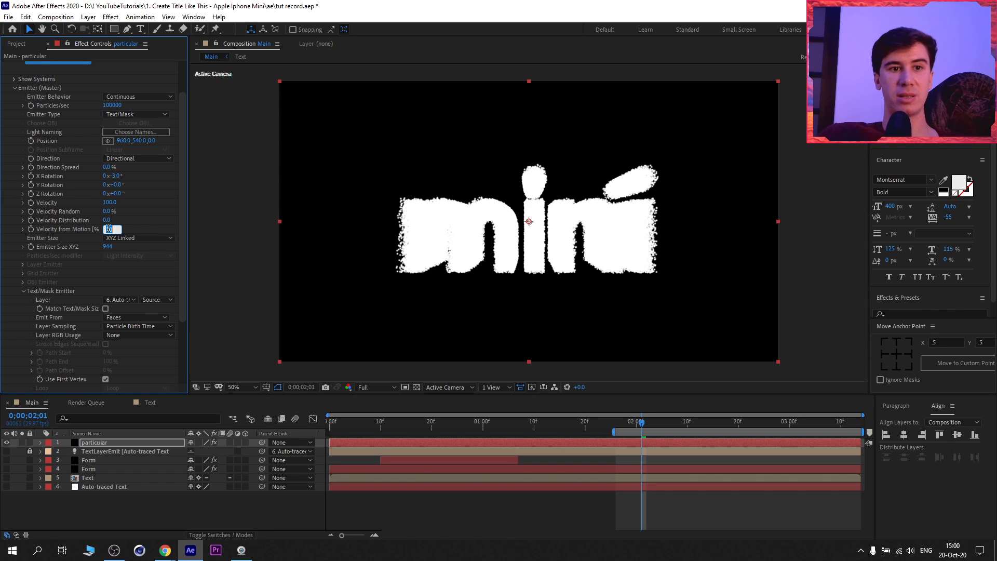
type("0")
key("Return")
Set the particle Life to 0.8 seconds in Particular's Particle (Master) settings
scroll(27, 300, "down", 3)
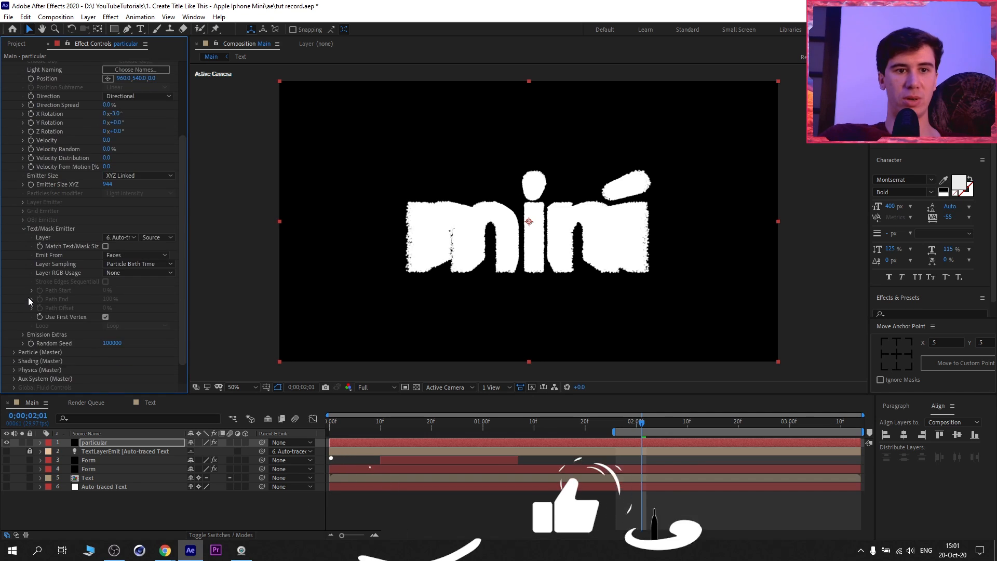
left_click(14, 326)
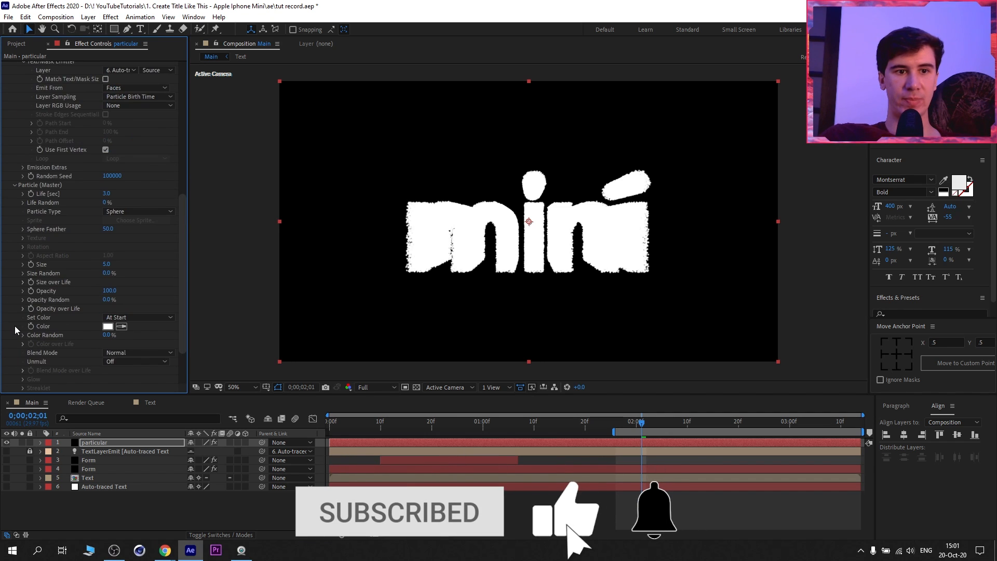
left_click(108, 197)
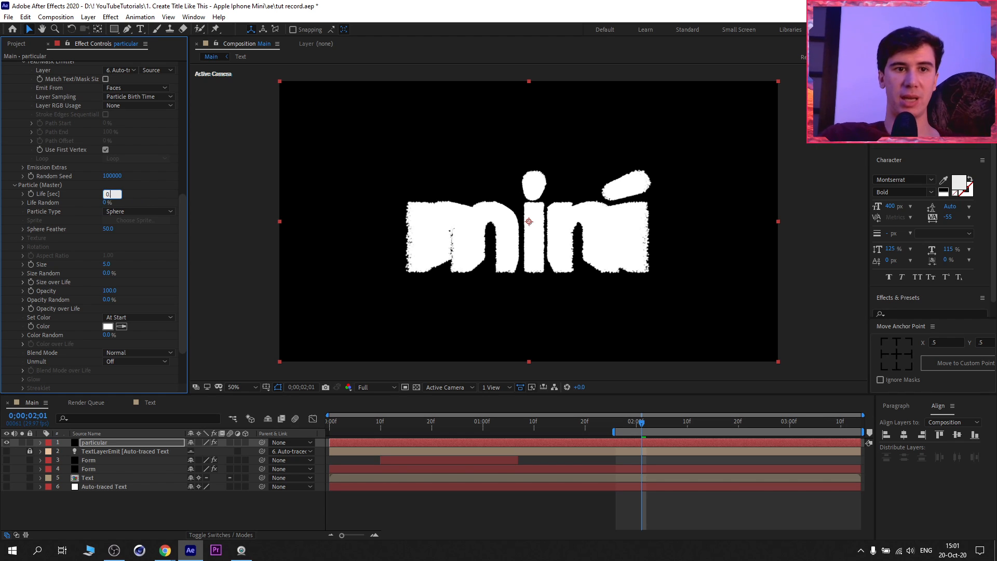
type("0.8")
key("Return")
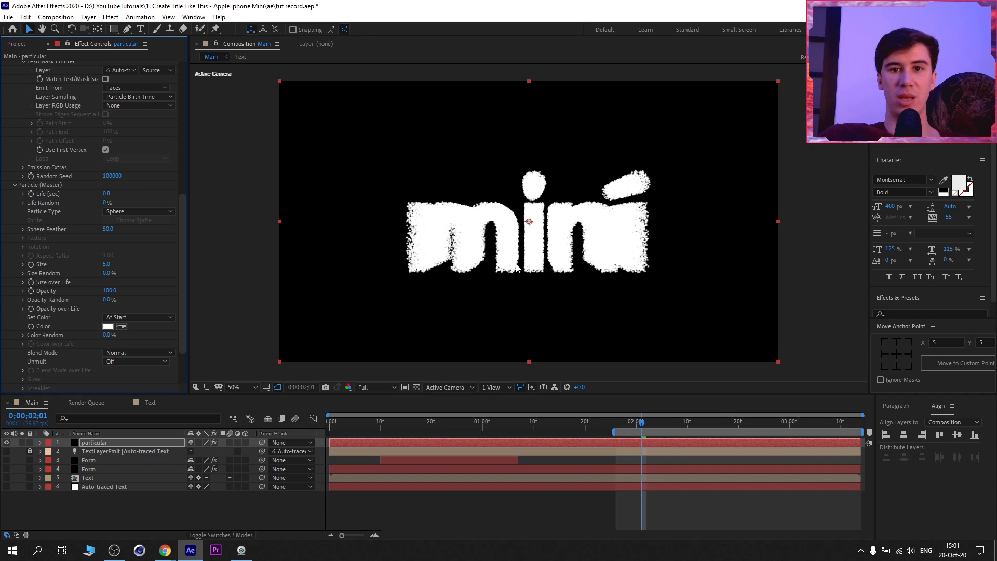
Apply the linearly descending preset to the particles' Size over Life curve
left_click(22, 281)
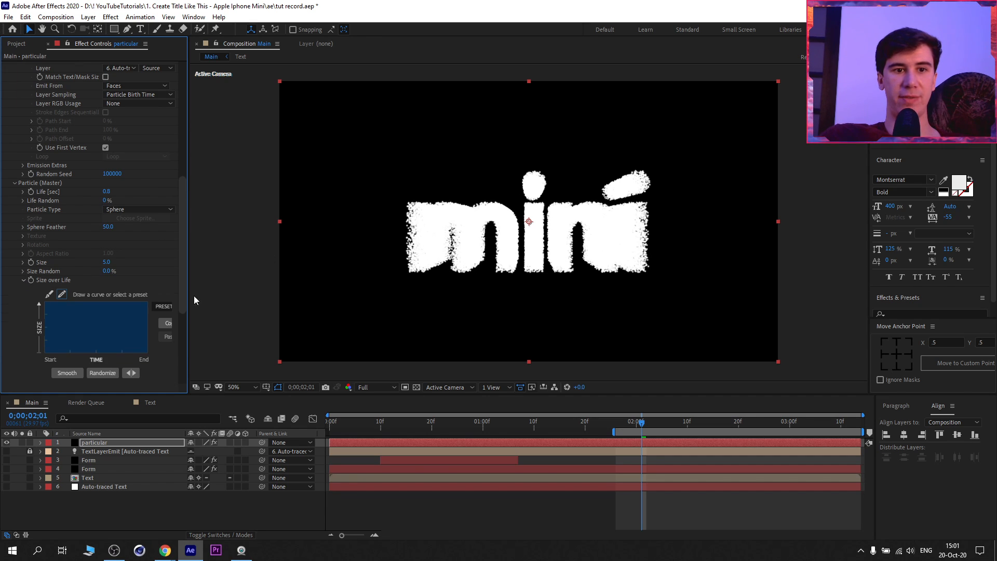
left_click(163, 305)
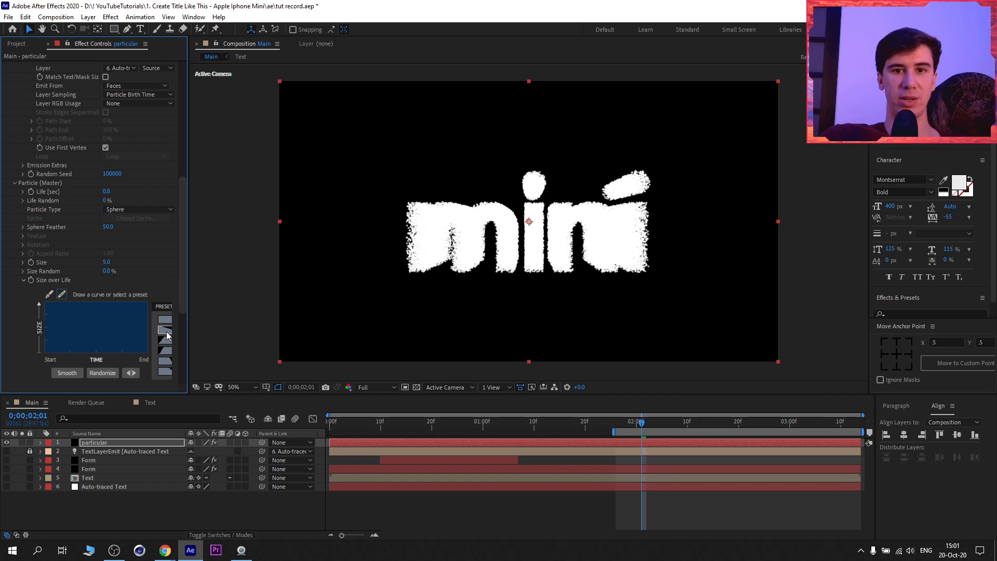
left_click(166, 332)
Set the particles' Sphere Feather to 0 and their Size to 0.5
left_click(108, 227)
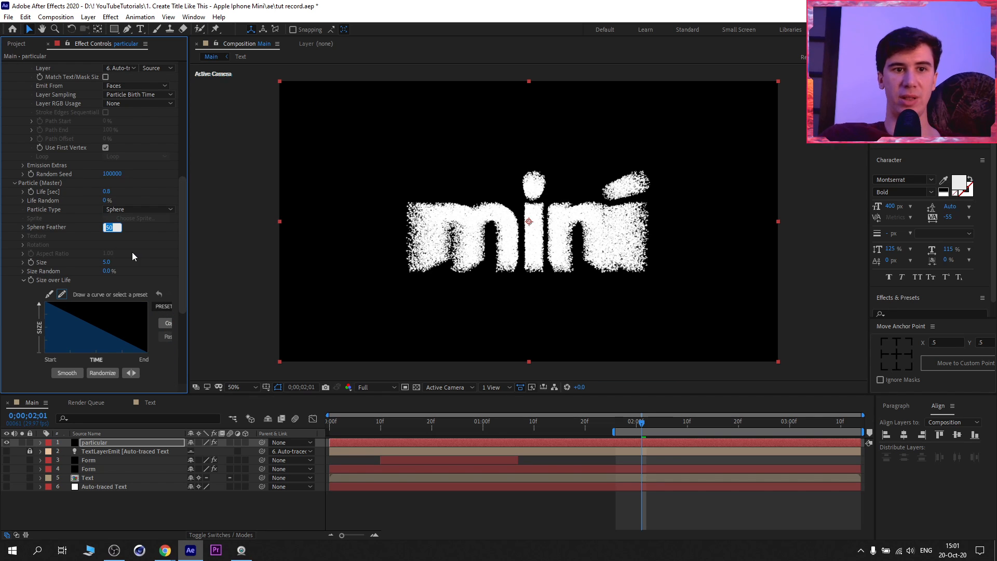
type("0")
key("Return")
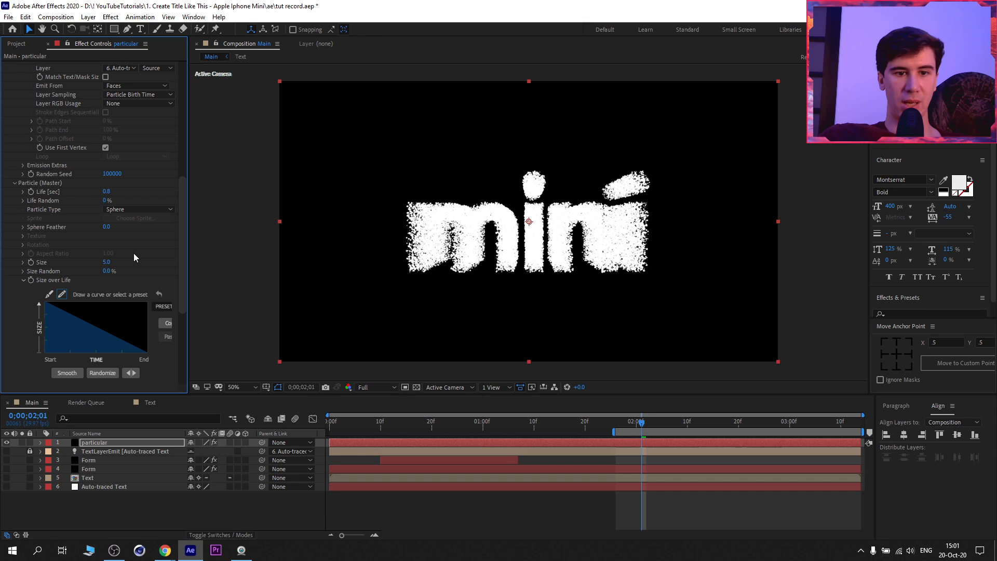
left_click(107, 262)
type("0")
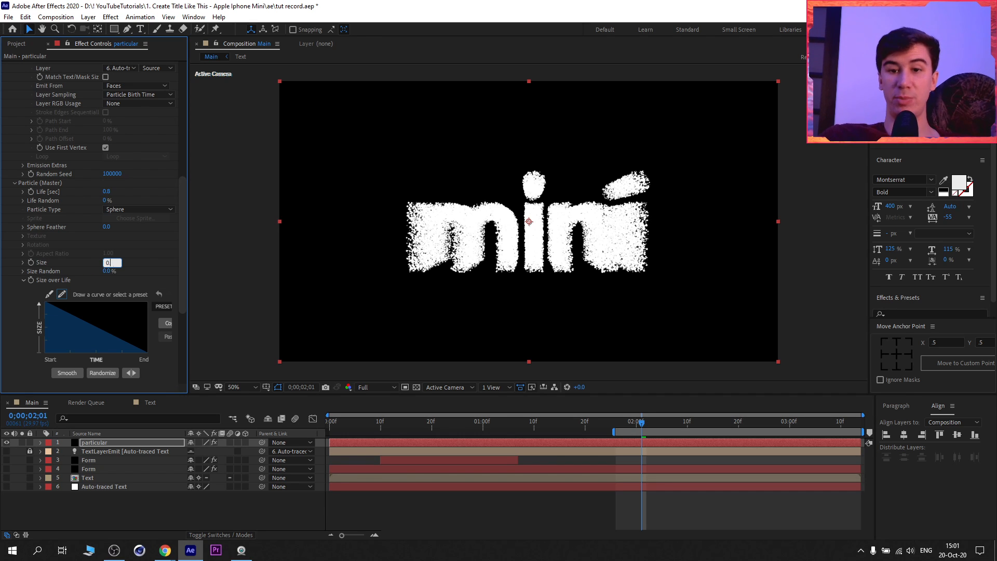
type(".5")
key("Return")
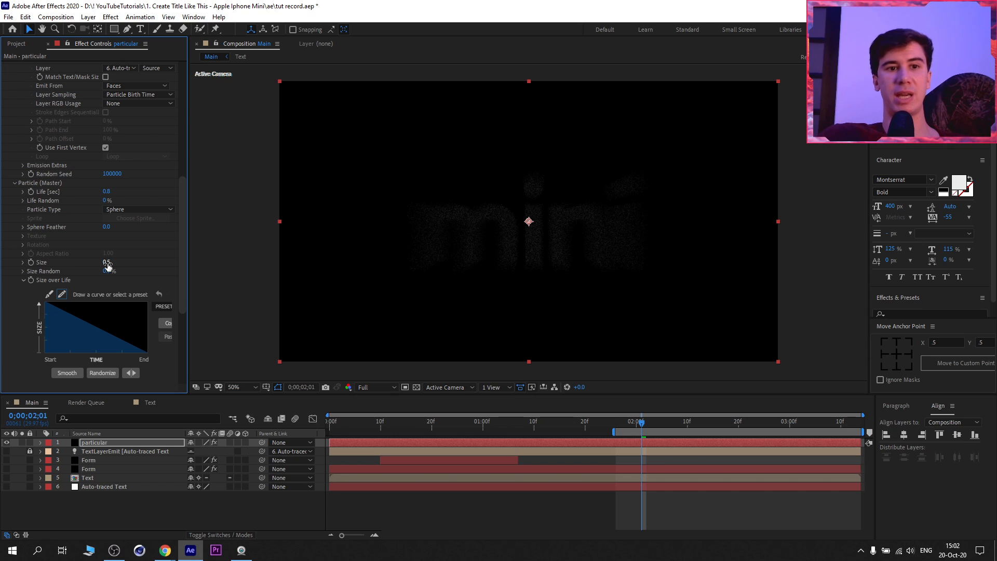
Apply the Curves color correction effect to the particular layer
scroll(124, 247, "down", 5)
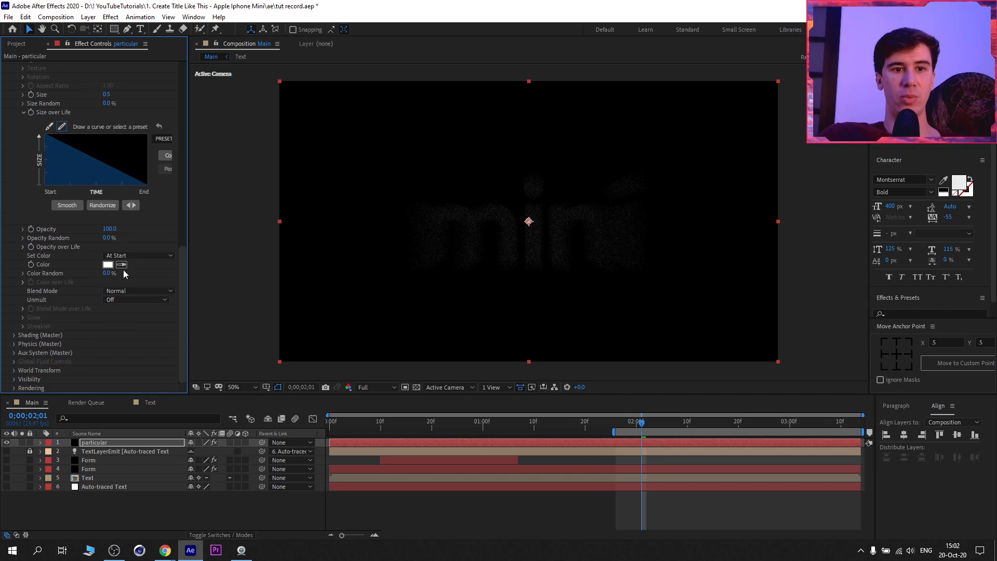
scroll(114, 241, "up", 2)
scroll(114, 241, "up", 3)
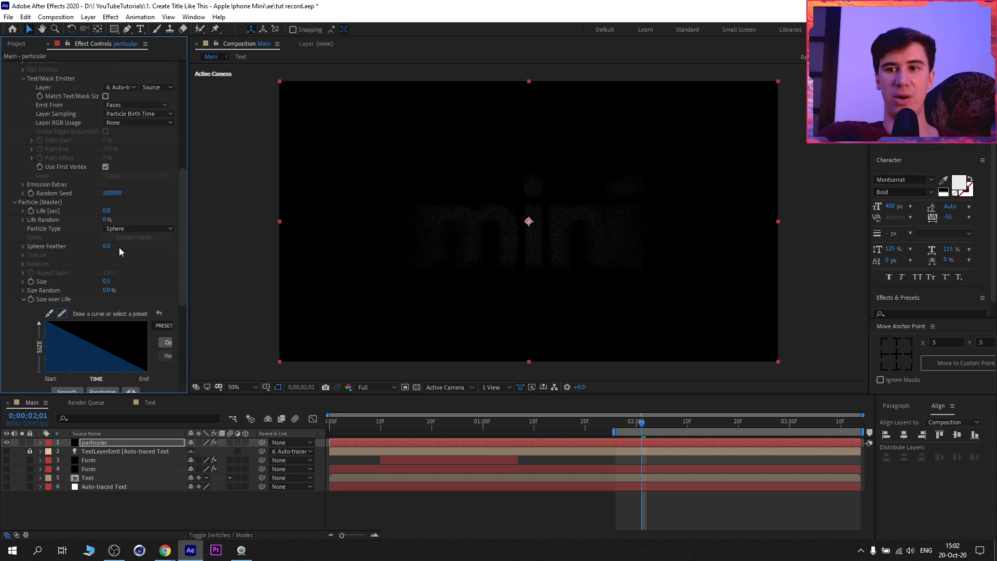
left_click(110, 17)
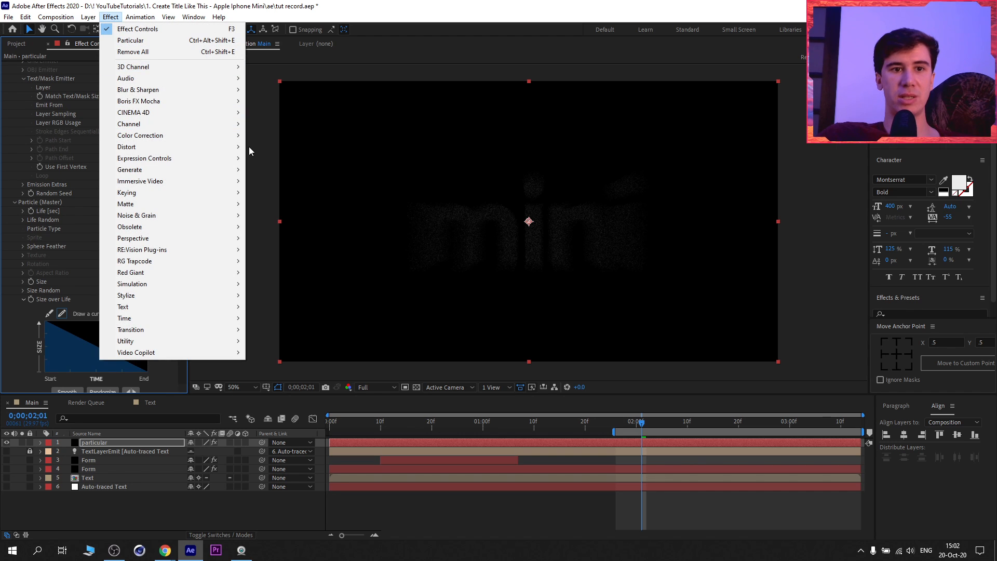
mouse_move(205, 134)
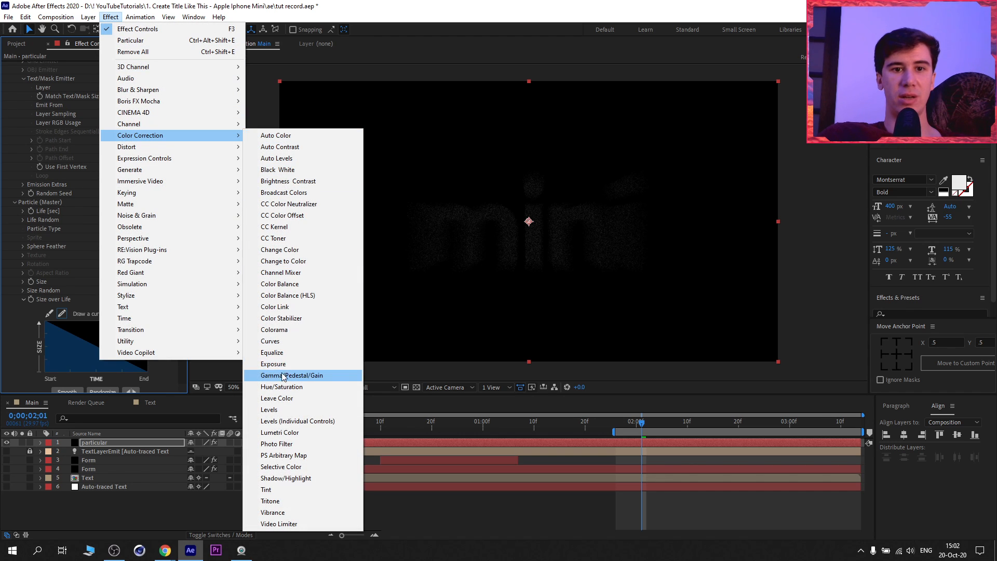
left_click(292, 341)
Switch Curves to the Alpha channel and bend its curve steeply upward near the dark end to strengthen the particles
left_click(136, 196)
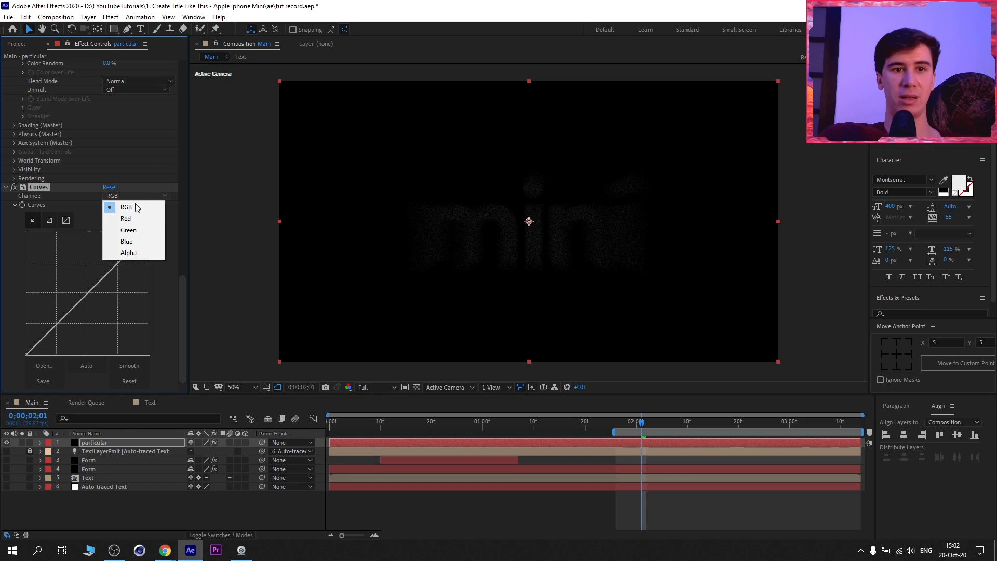
left_click(139, 257)
left_click_drag(89, 292, 50, 242)
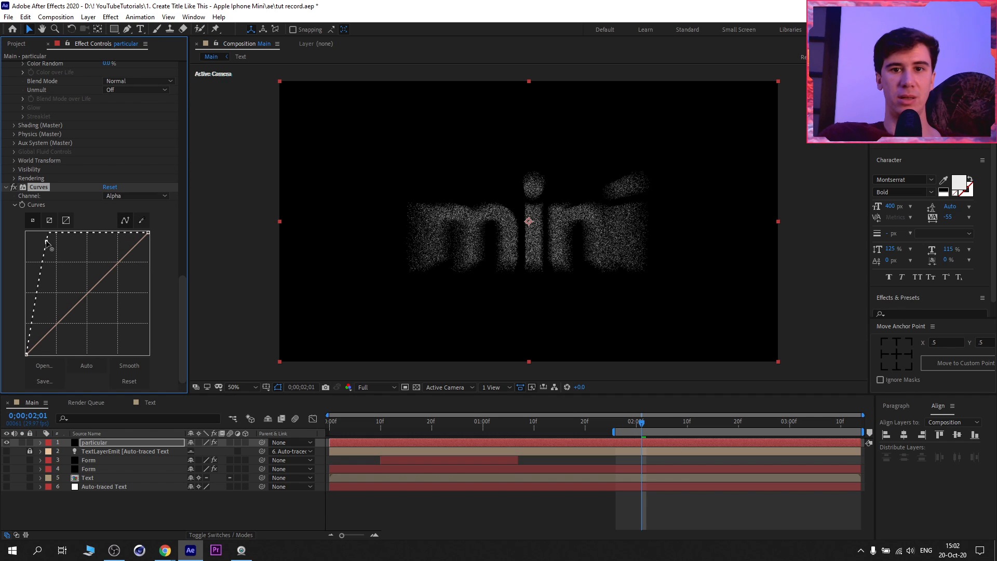
Set the particles' Size Random to 50% and inspect the text up close
scroll(74, 307, "up", 10)
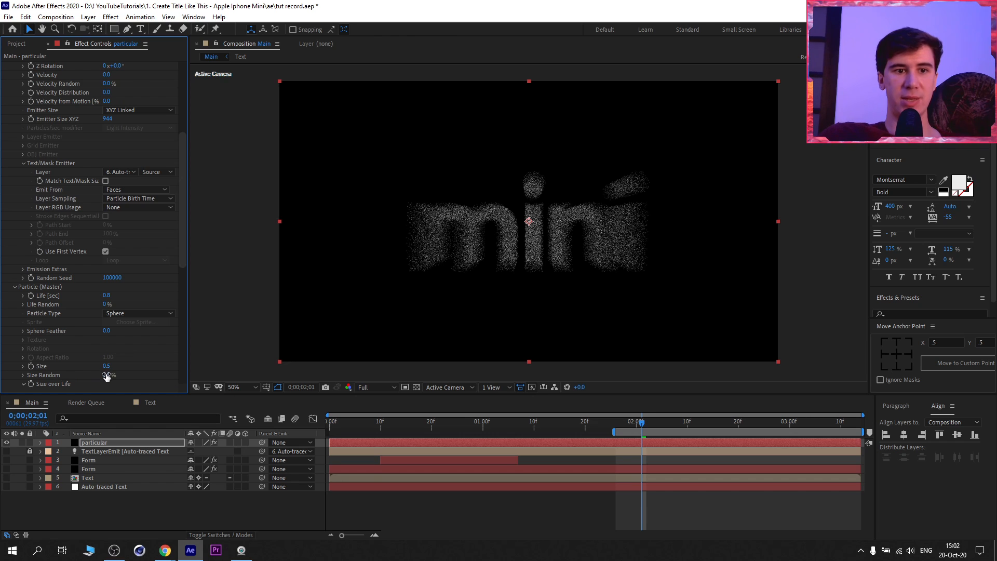
scroll(69, 339, "down", 2)
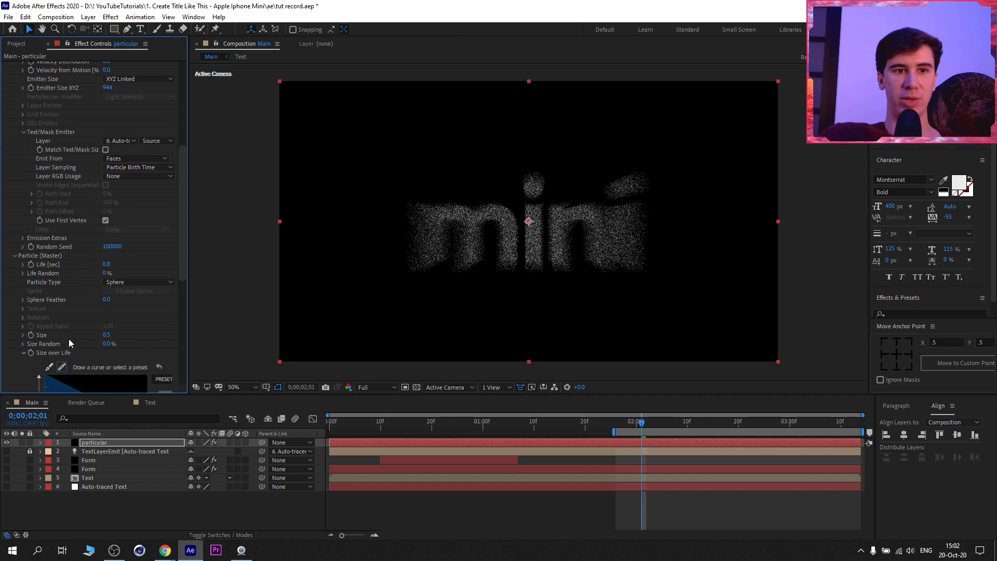
left_click(107, 343)
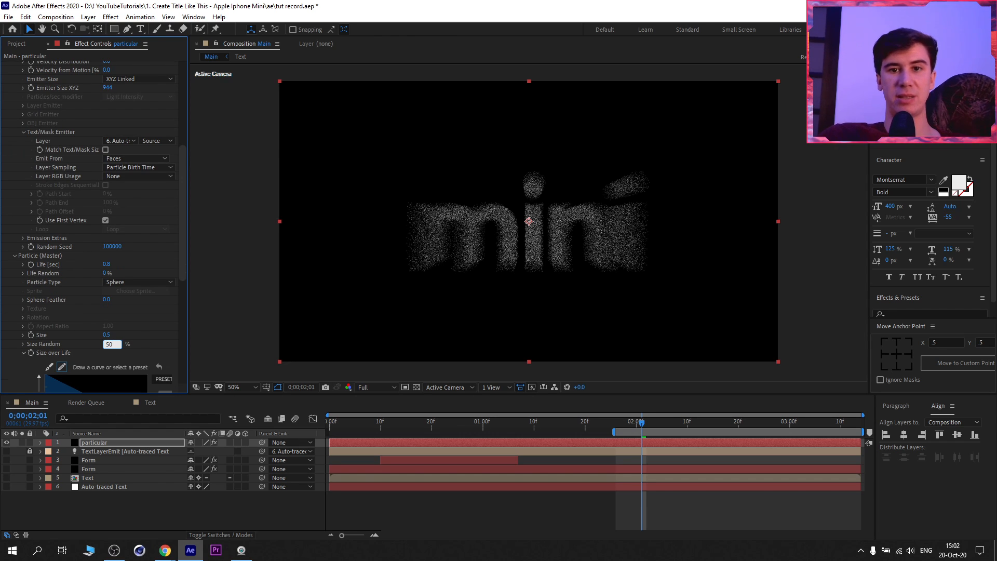
key("Return")
scroll(419, 244, "up", 1)
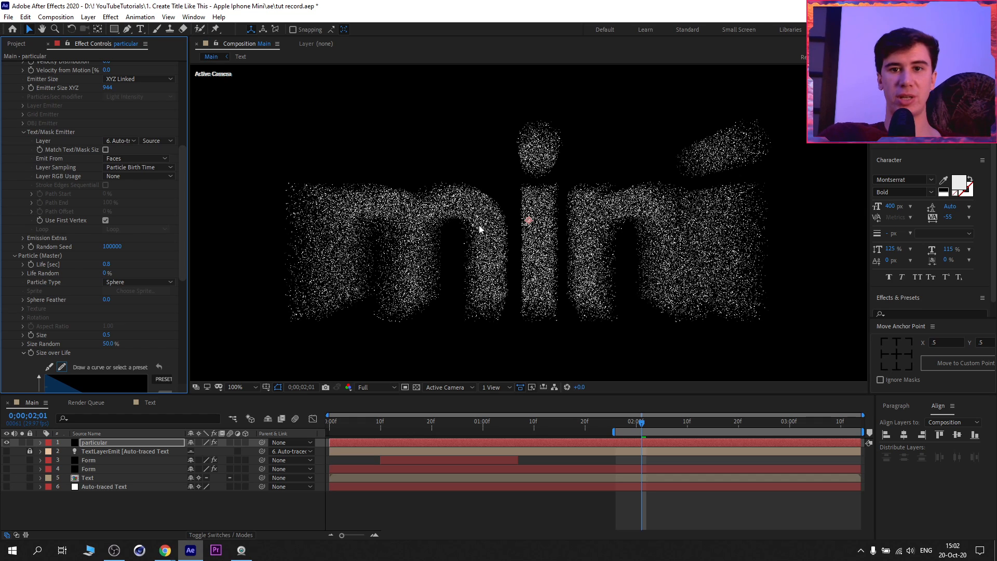
In the Air physics of the particular layer's Particular effect, set the Turbulence Field's Affect Position to 77
scroll(105, 285, "down", 8)
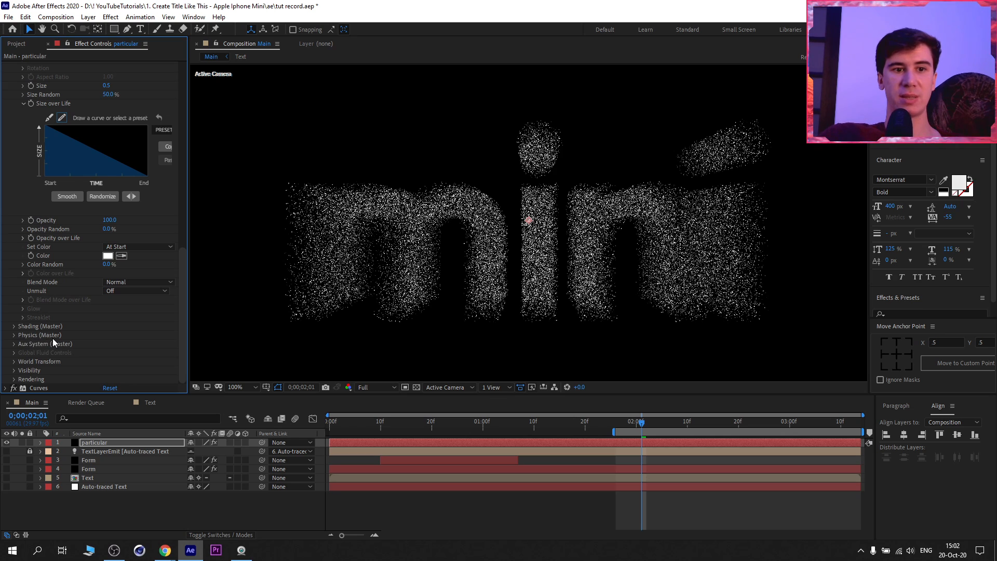
left_click(14, 336)
scroll(31, 366, "down", 2)
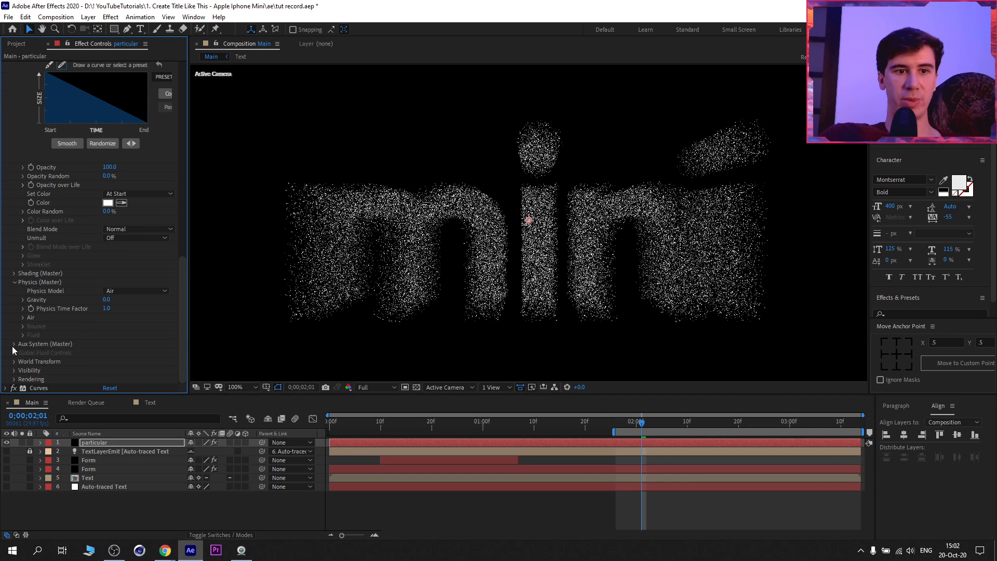
left_click(23, 318)
scroll(92, 285, "down", 1)
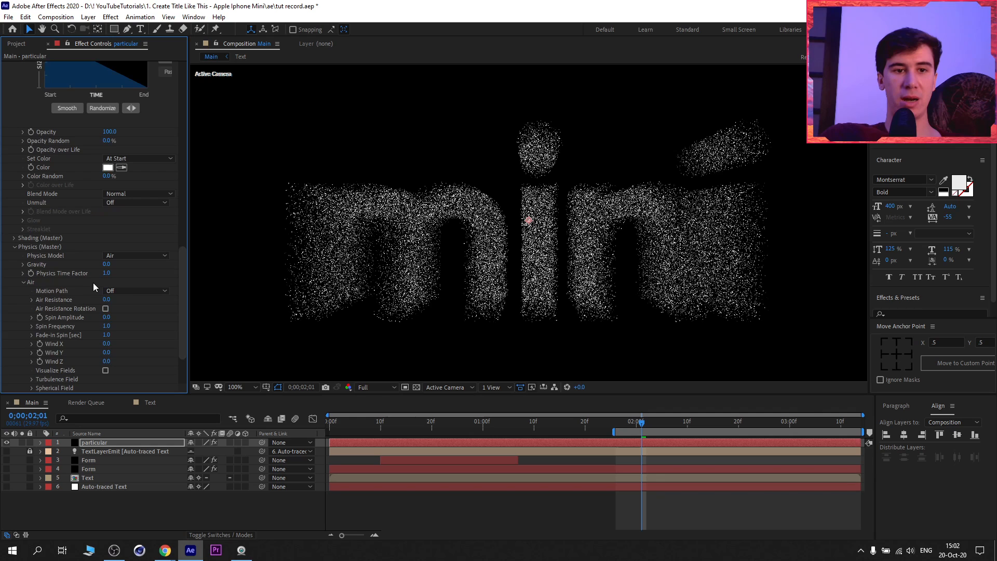
scroll(52, 307, "down", 1)
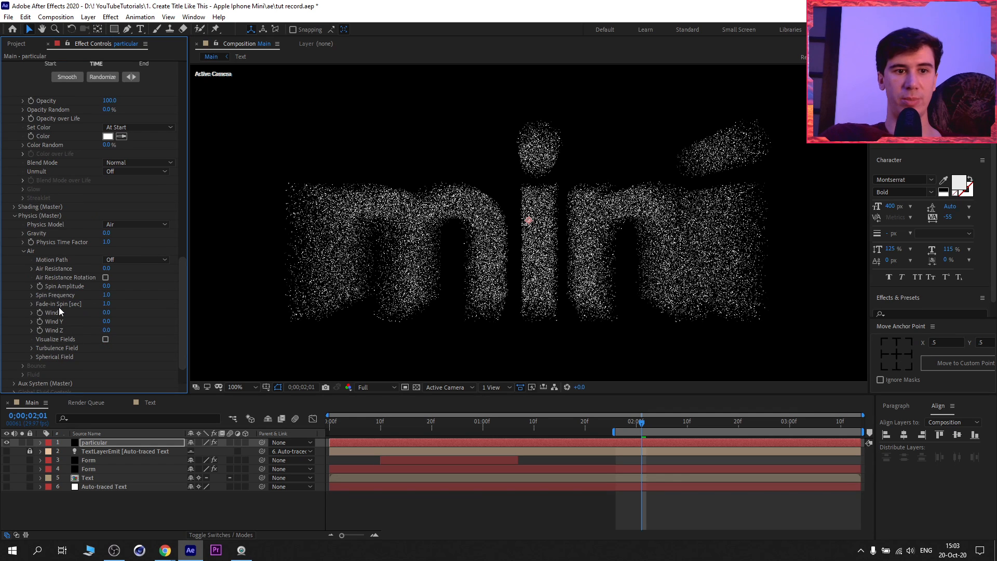
left_click(32, 348)
scroll(32, 348, "down", 3)
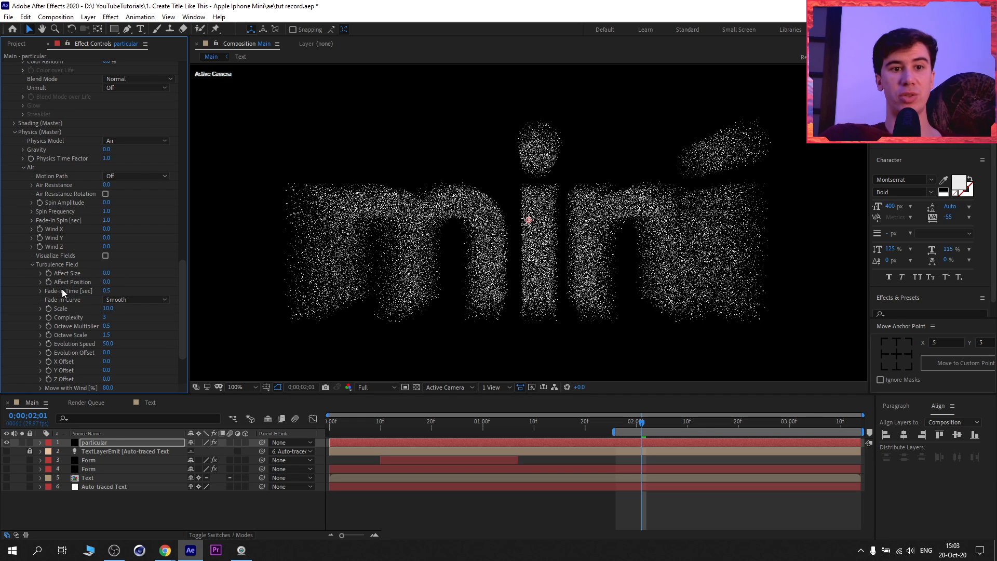
left_click(106, 282)
type("78")
key("Return")
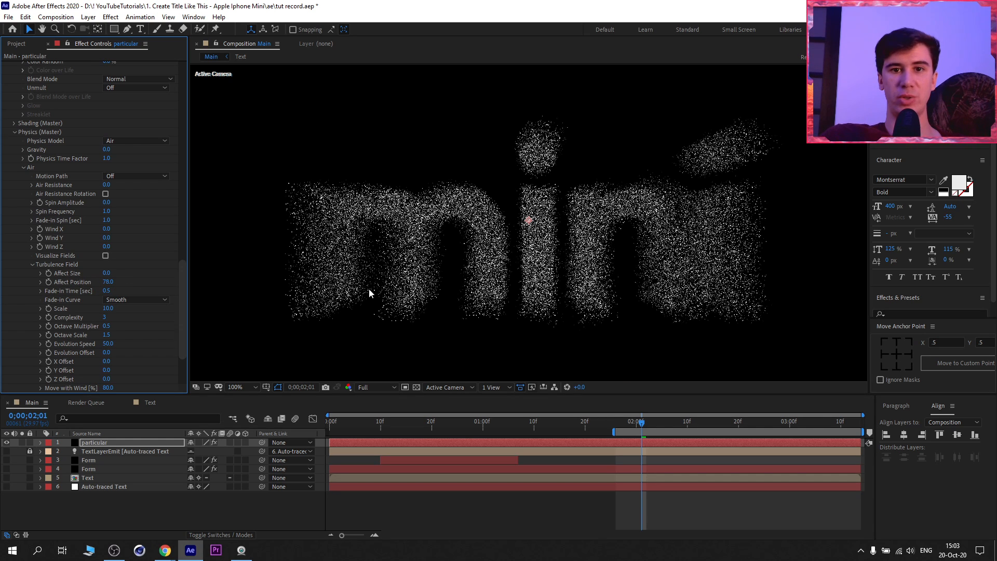
left_click(107, 282)
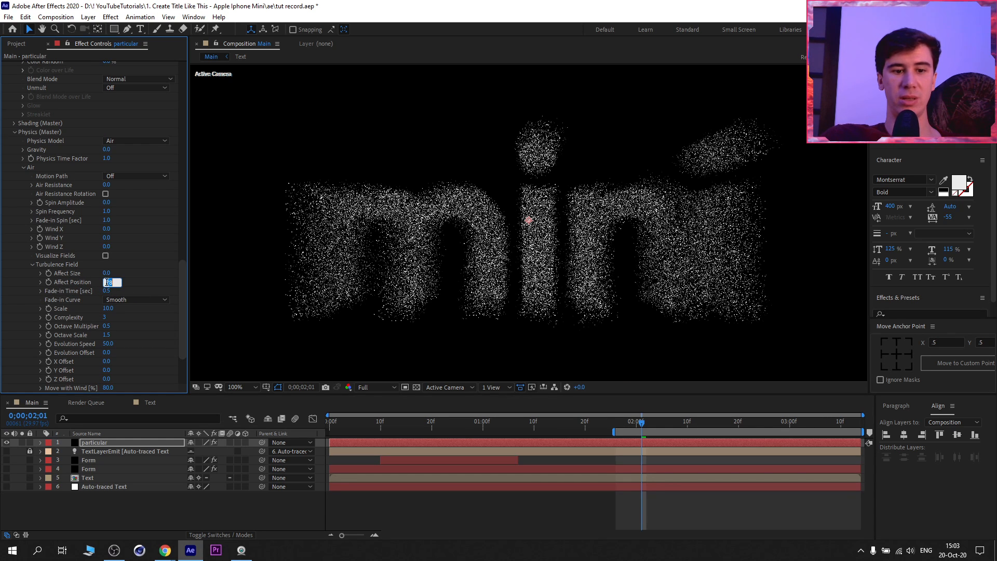
type("77")
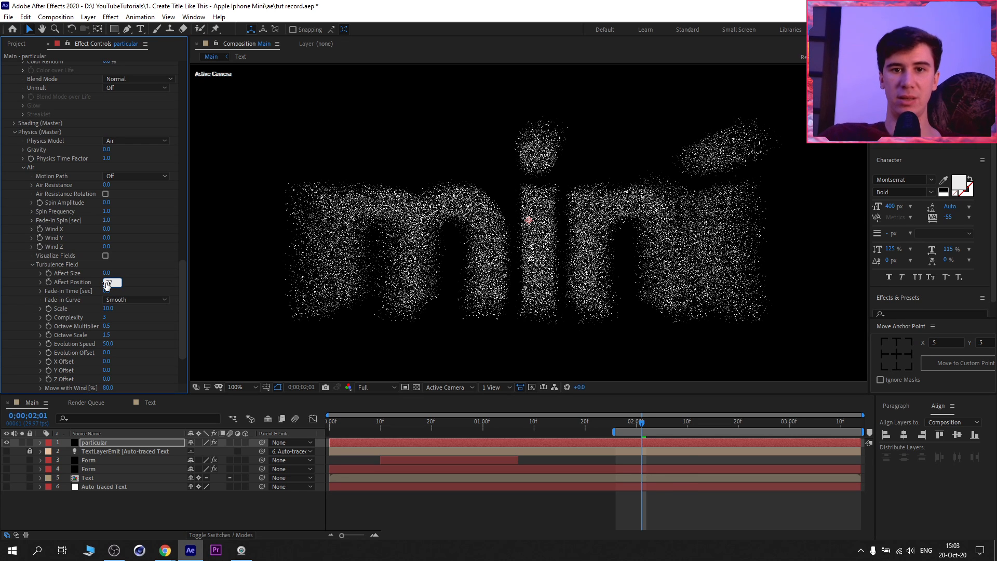
key("Return")
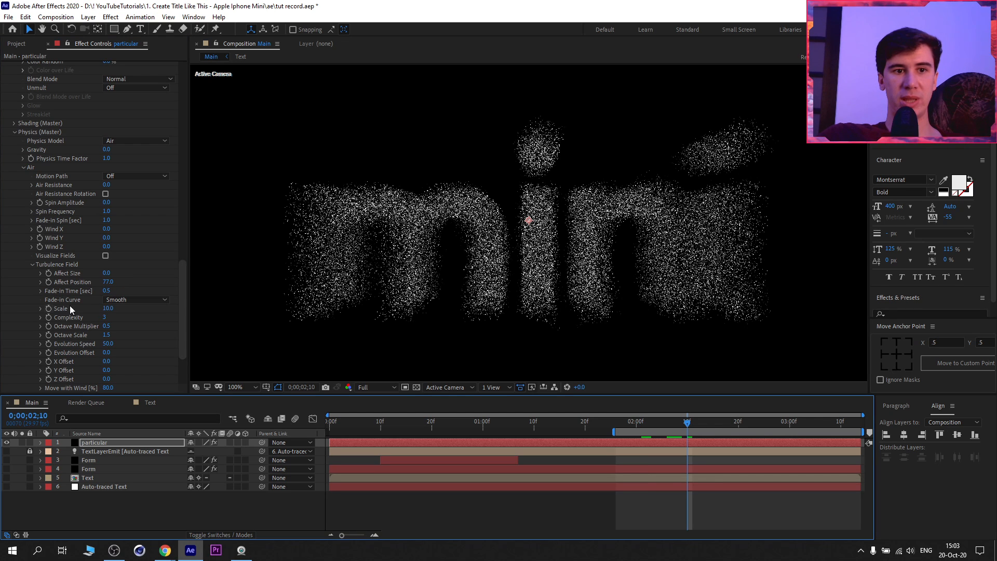
Set the Turbulence Field's Scale to 1, Complexity to 1 and Evolution Speed to 15
left_click(112, 308)
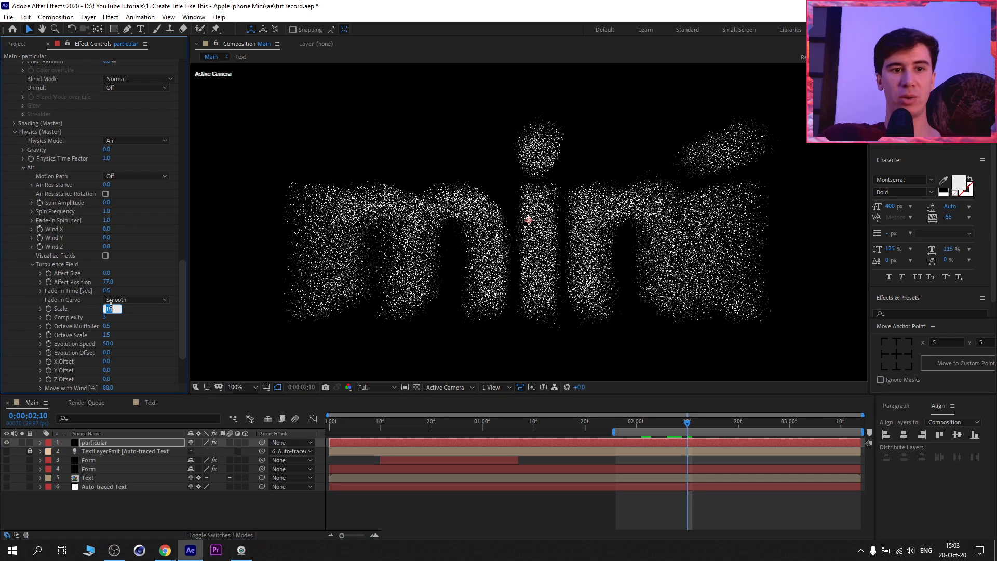
type("1")
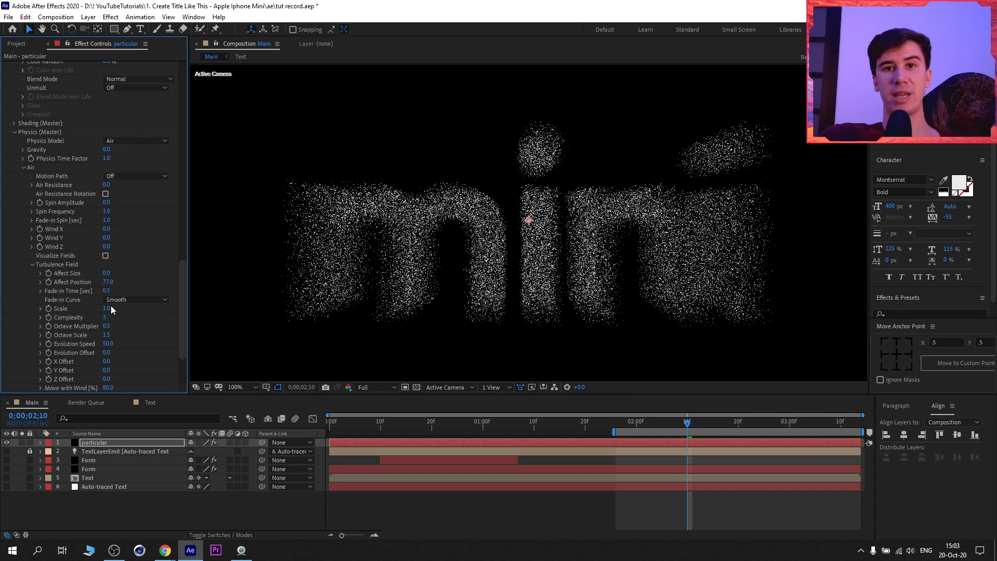
left_click(110, 318)
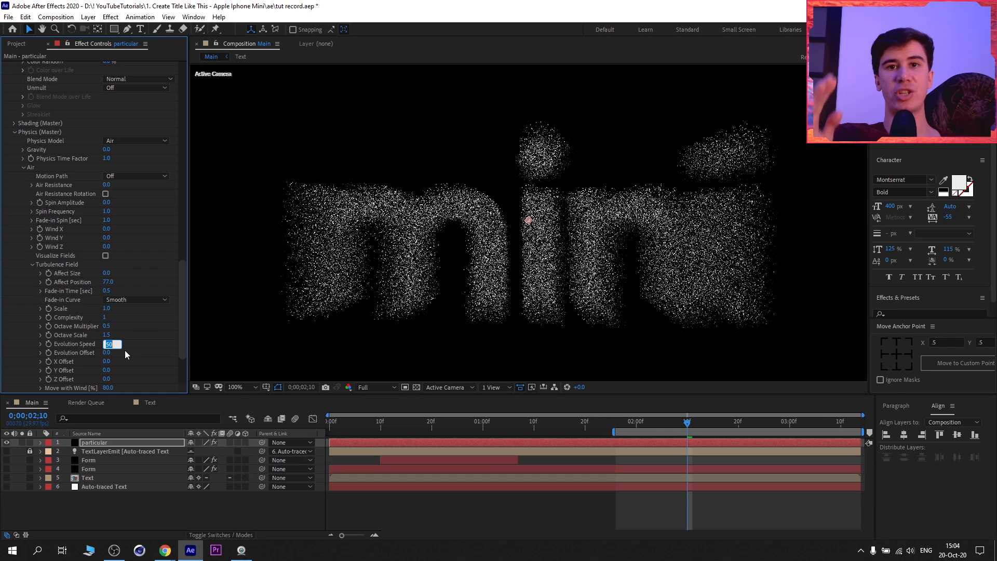
type("15.")
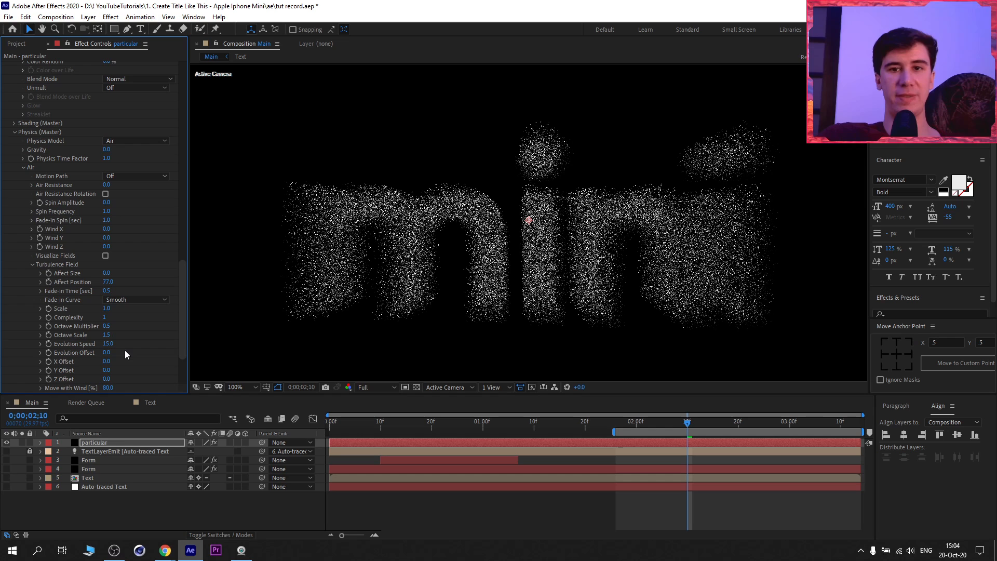
key("Return")
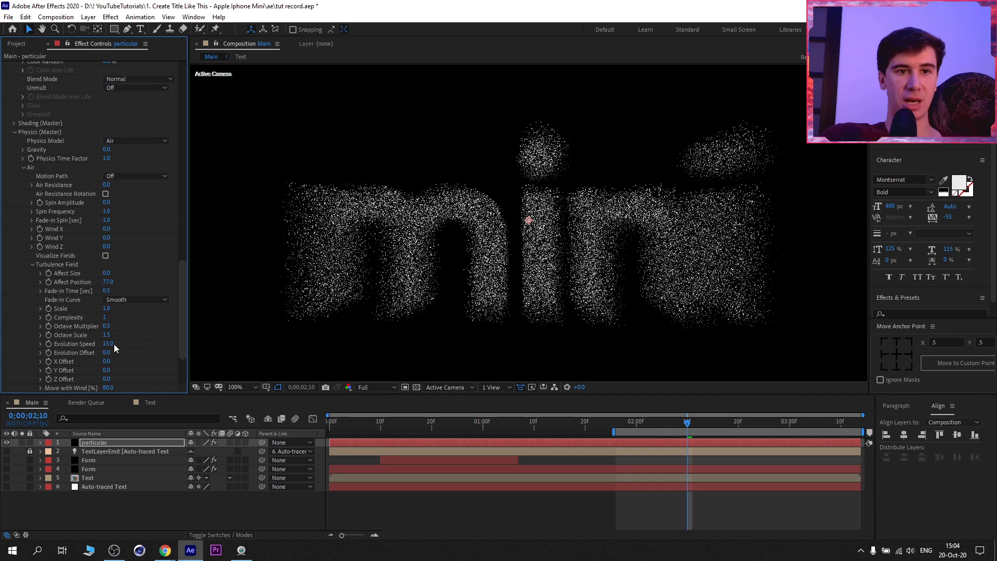
Shift the particular layer in time so that it starts at 0;00;01;28
scroll(114, 344, "up", 15)
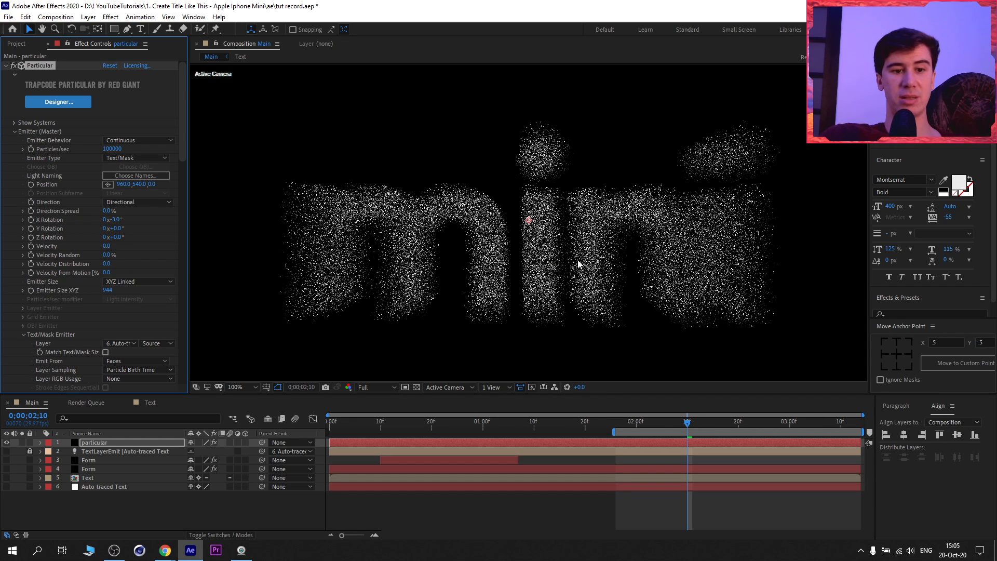
mouse_move(621, 422)
left_mouse_down()
mouse_move(563, 422)
mouse_move(611, 443)
mouse_move(626, 426)
left_mouse_up()
left_click(372, 444)
left_click_drag(368, 445, 656, 447)
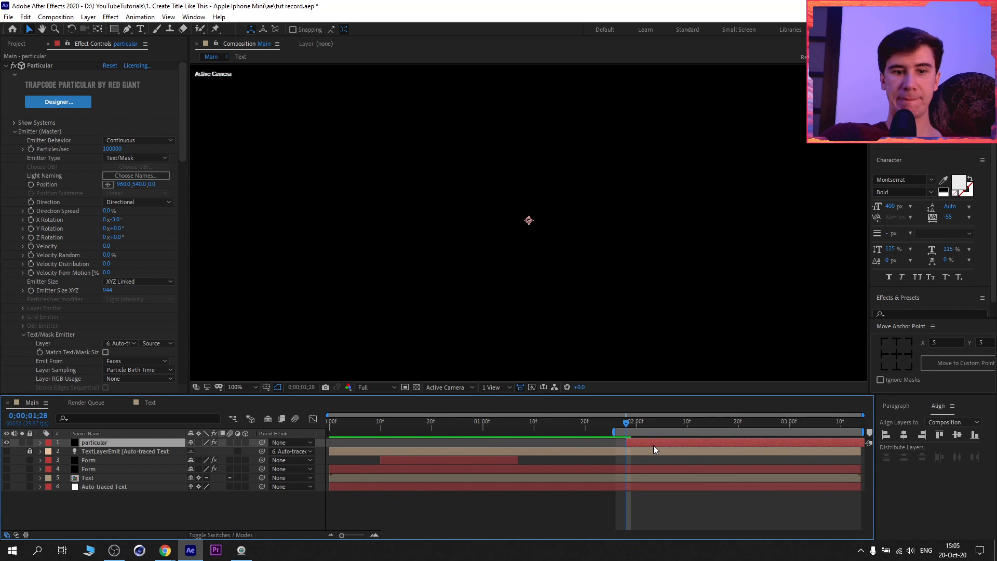
Keyframe Particles/sec from 100000 at 0;00;02;03 down to 0 at 0;00;02;16
left_click_drag(627, 423, 646, 426)
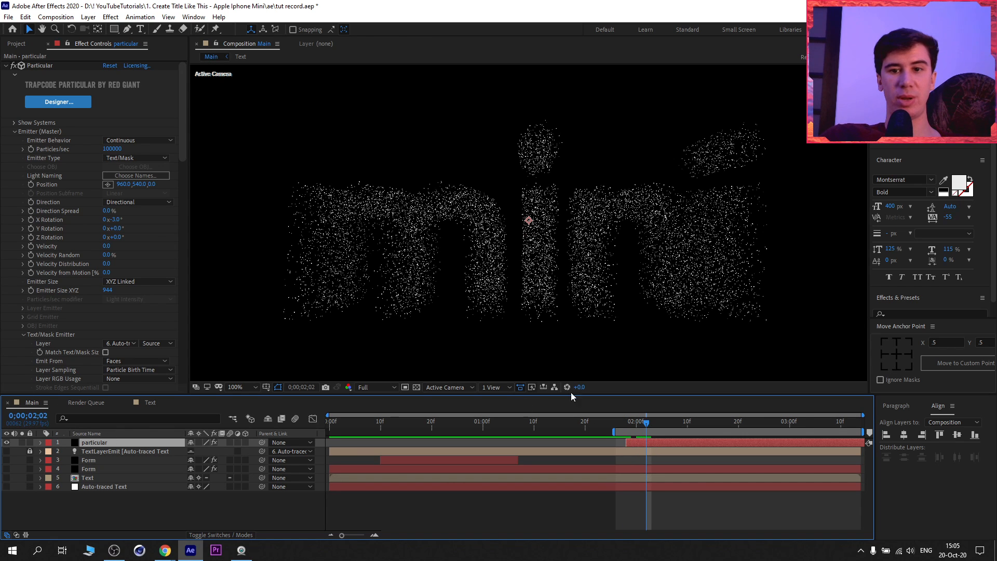
left_click_drag(648, 425, 650, 426)
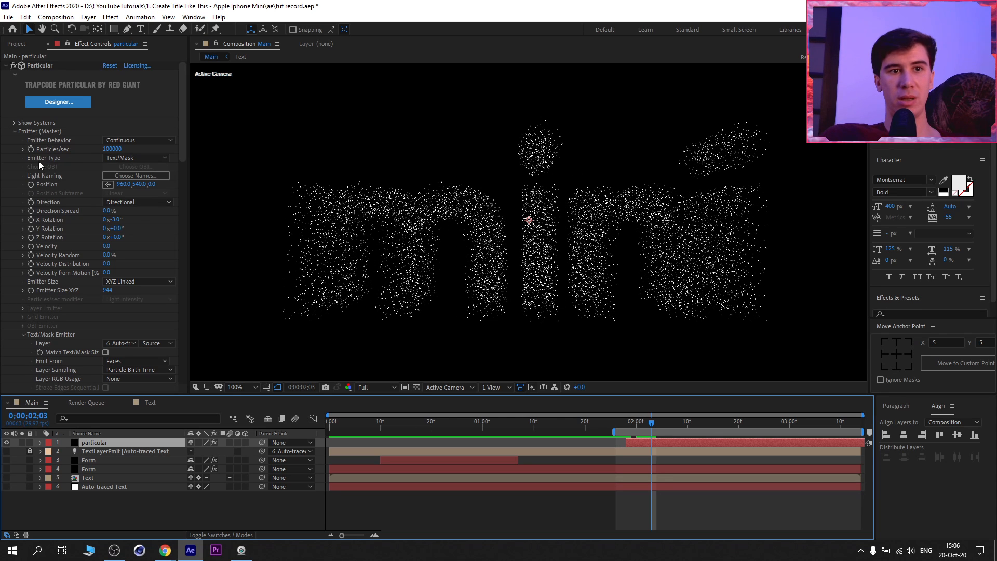
left_click(31, 149)
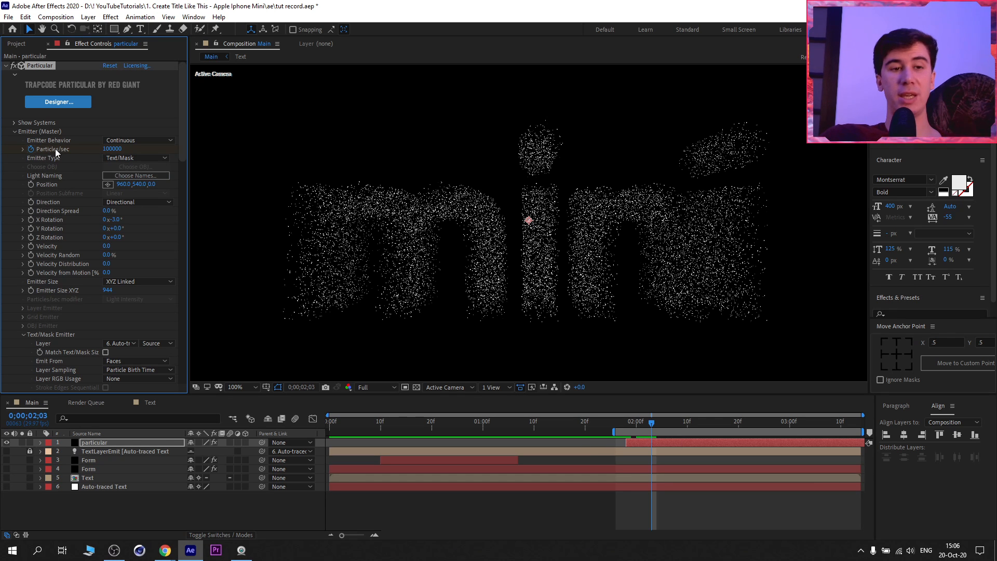
left_click_drag(691, 425, 719, 425)
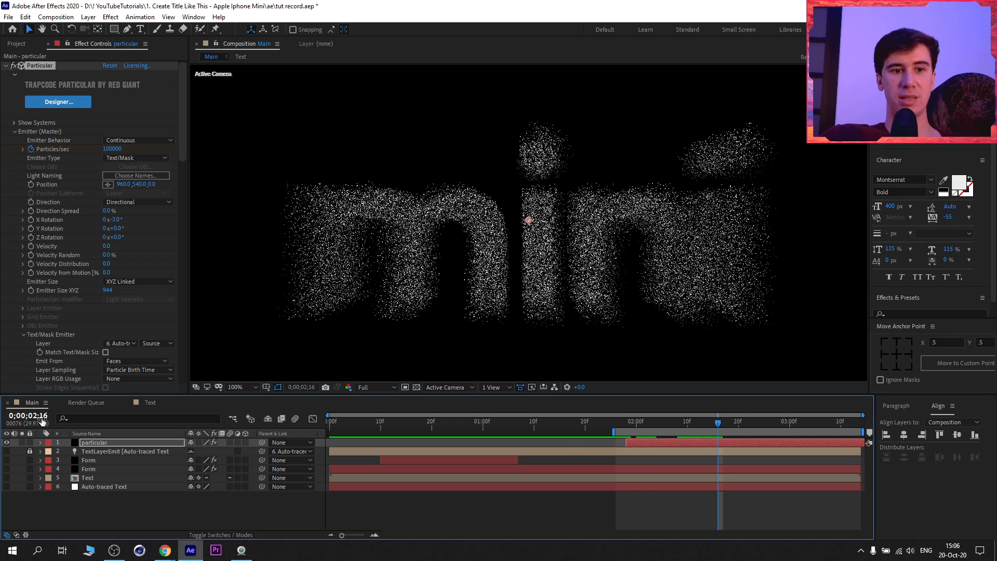
left_click(112, 149)
type("0")
key("Return")
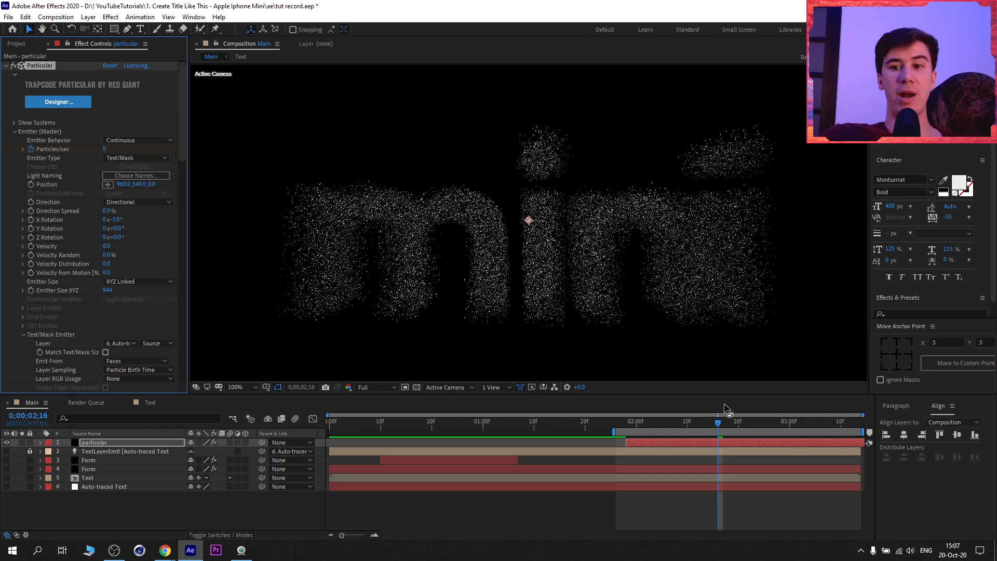
Reveal the particular layer's keyframes and scrub the timeline to check how the particles die out
left_click(743, 425)
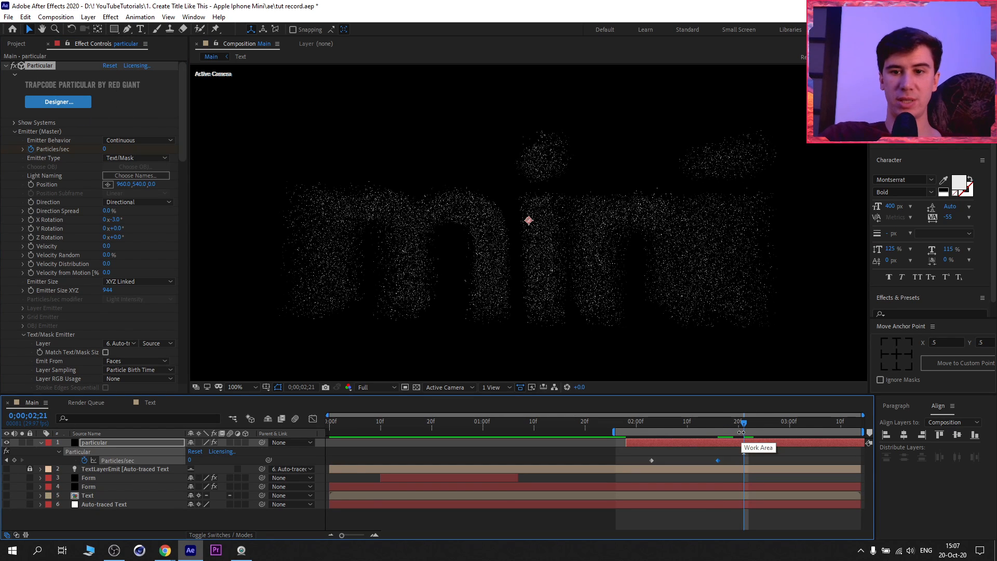
key("u")
left_click(648, 426)
left_click_drag(648, 427, 740, 438)
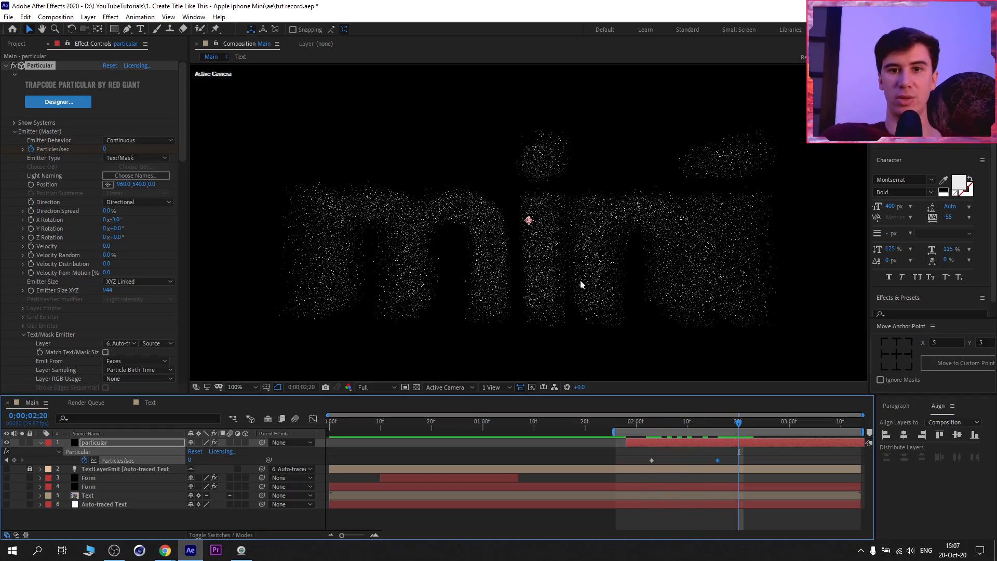
left_click_drag(637, 425, 775, 443)
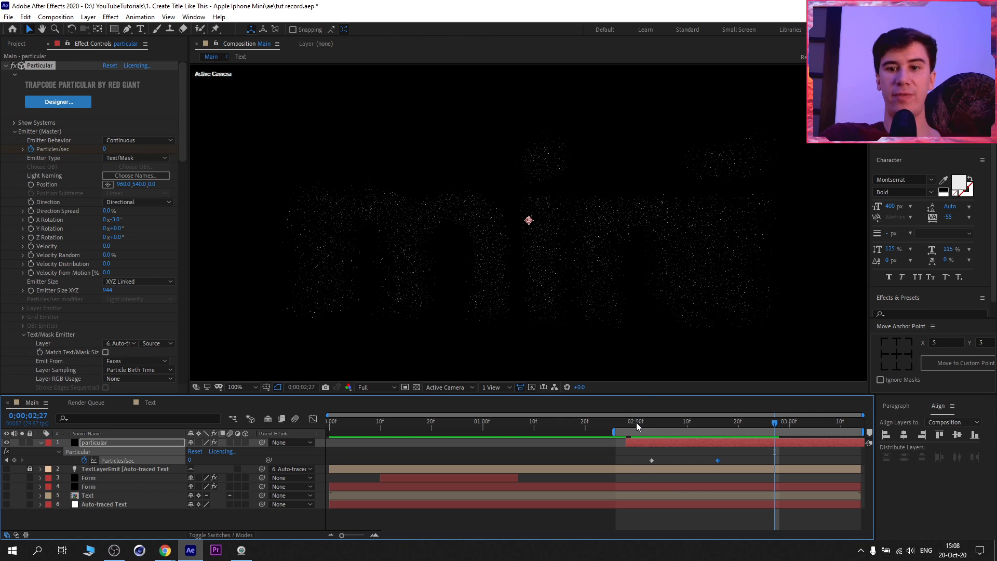
Enable keyframing for the emitter's Velocity at 0;00;02;04 and set it to 5500
left_click_drag(637, 422, 657, 426)
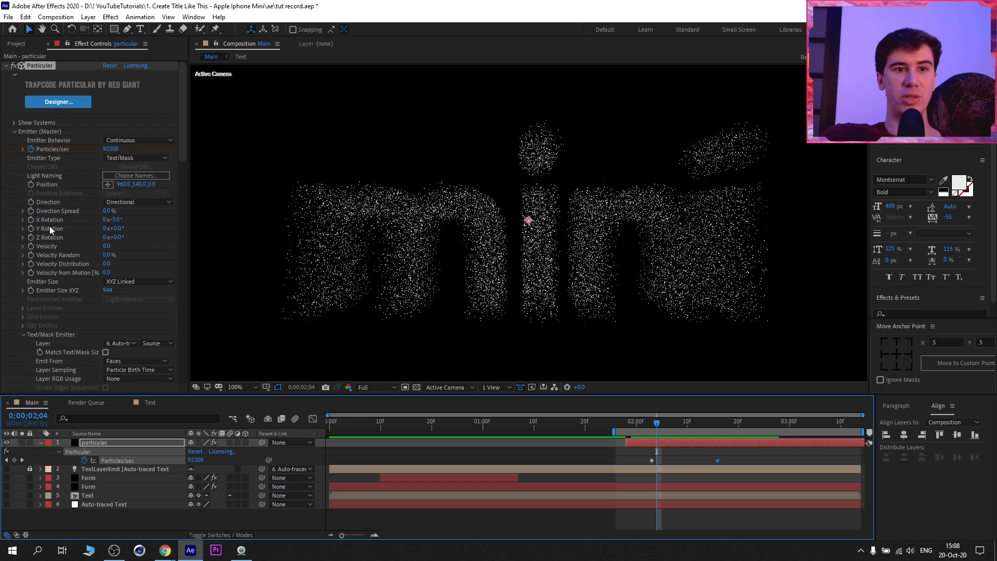
left_click(31, 247)
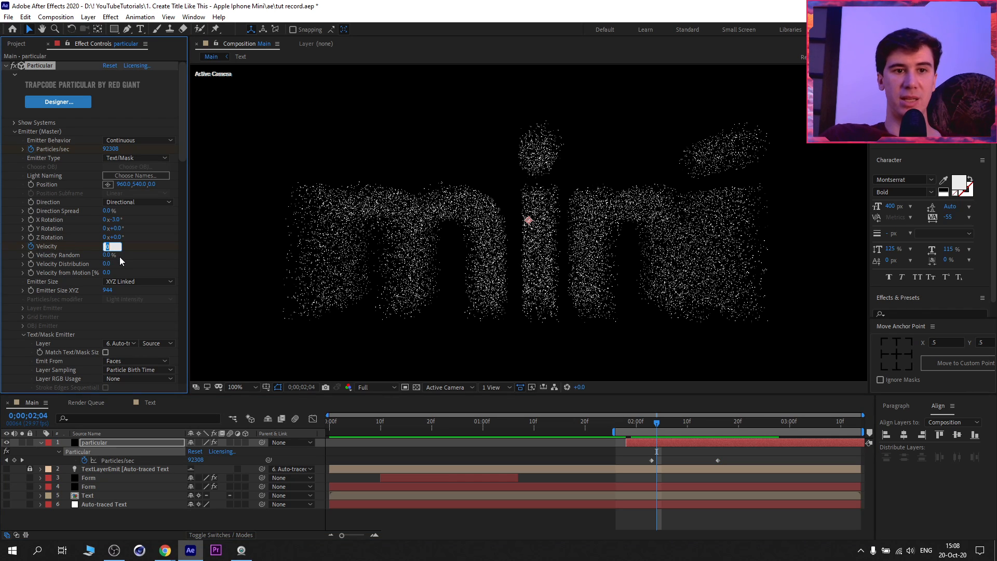
type("5")
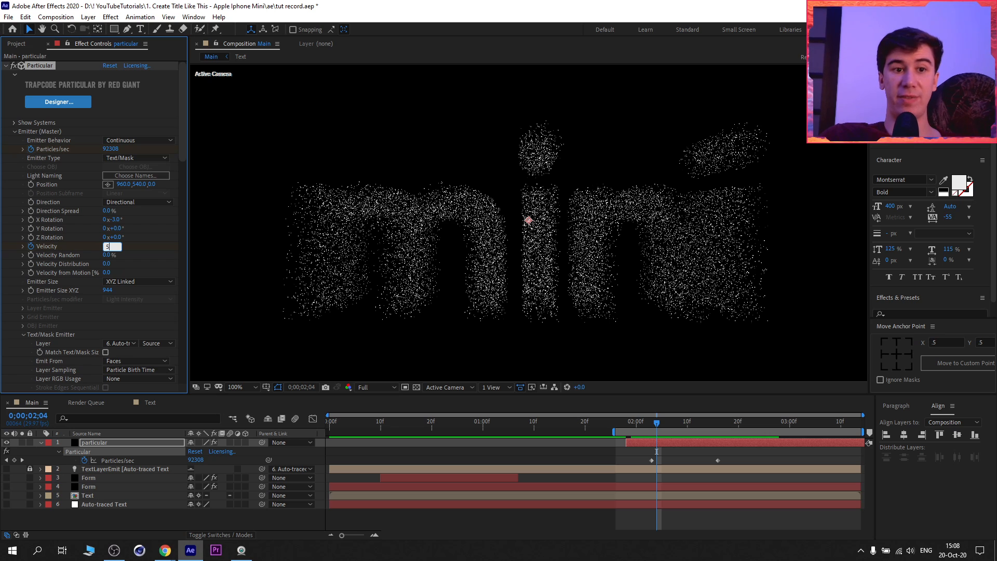
type("500")
key("Return")
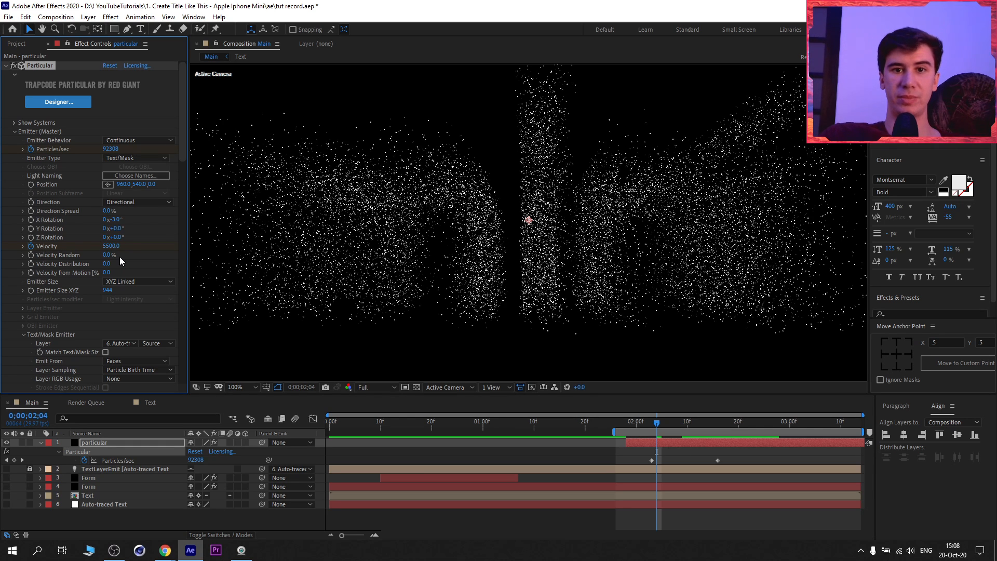
key("comma")
key("period")
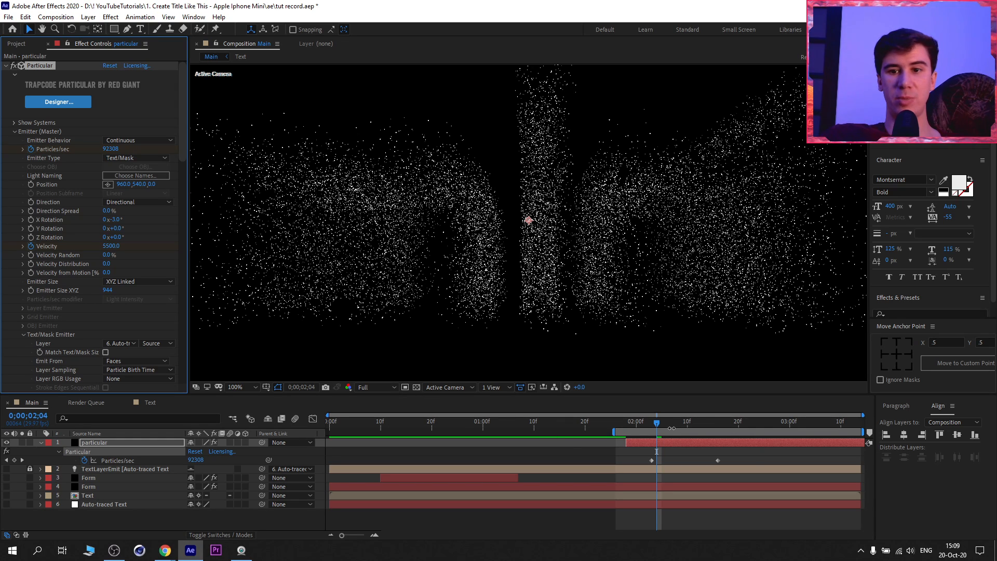
Set the Velocity to 3000 at 0;00;02;08 and scrub ahead to check the particle burst
left_click_drag(663, 422, 674, 425)
key("comma")
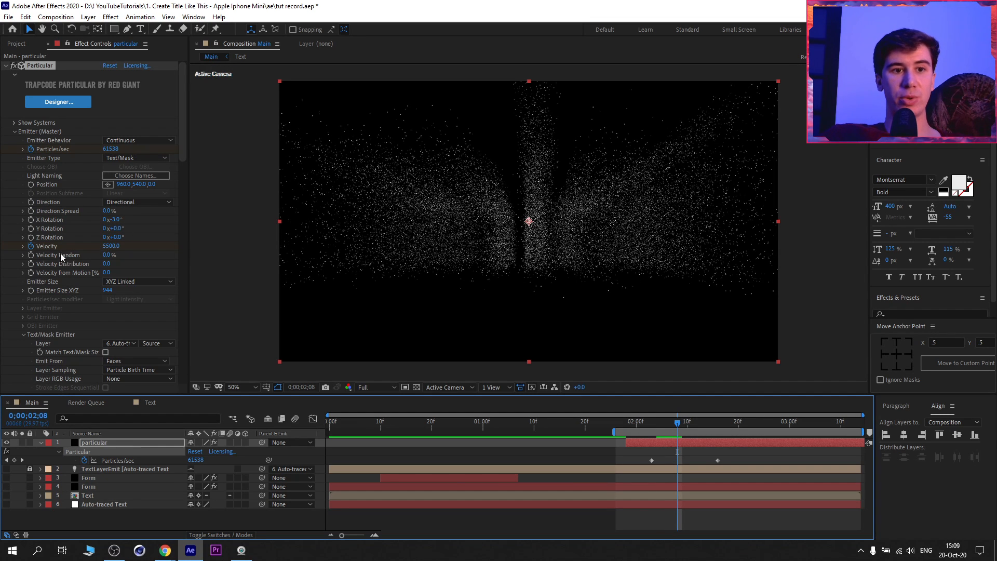
left_click(111, 246)
type("30")
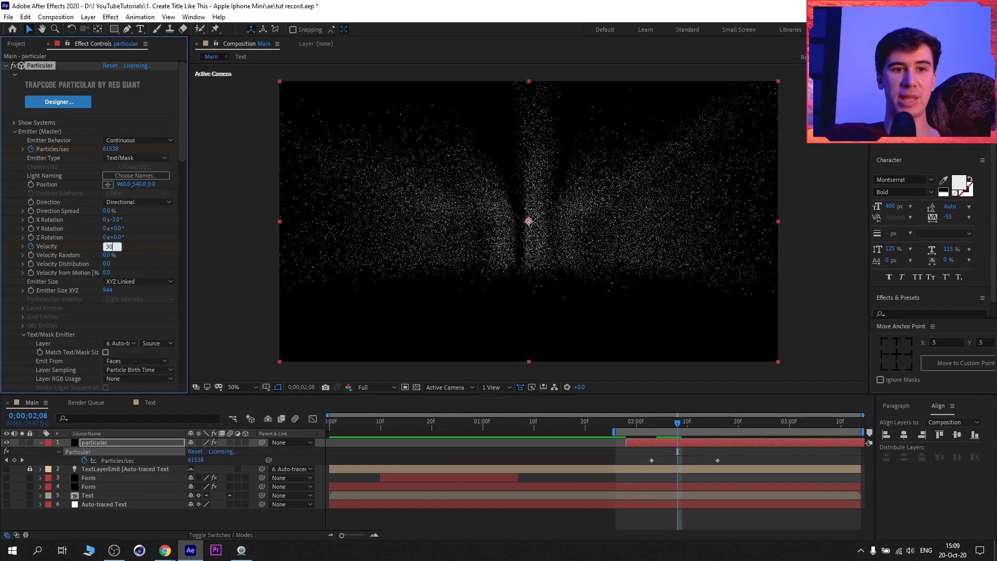
type("00")
left_click_drag(678, 465, 749, 466)
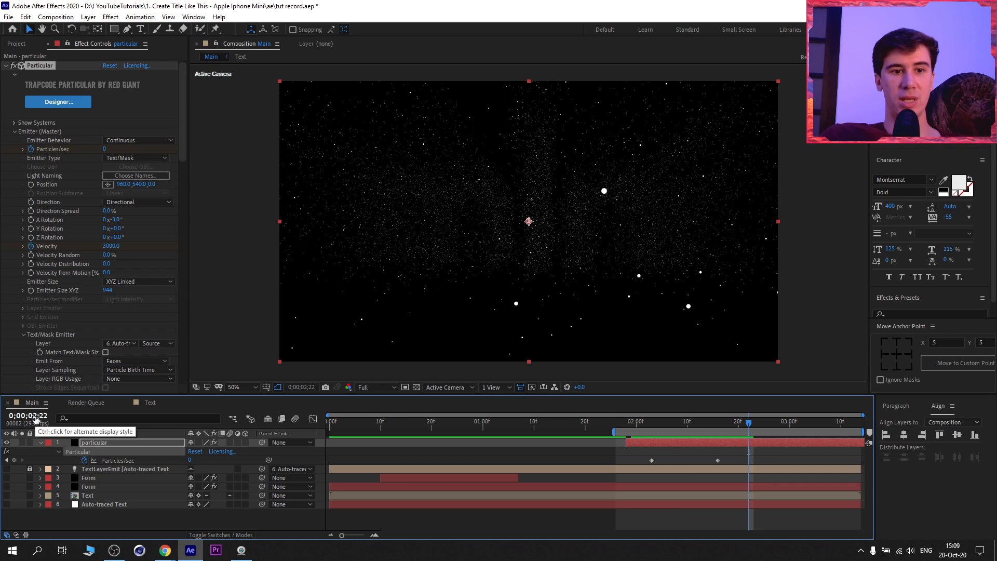
Enable keyframing for the emitter's Direction Spread at 0% at 0;00;02;09 and raise it to about 20% at 0;00;02;12
left_click_drag(735, 422, 684, 423)
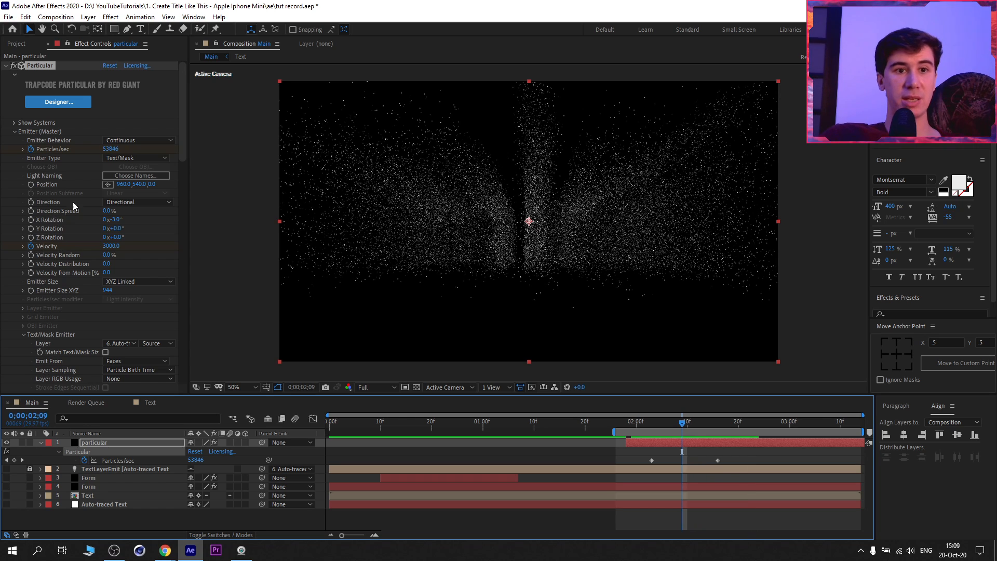
left_click(31, 211)
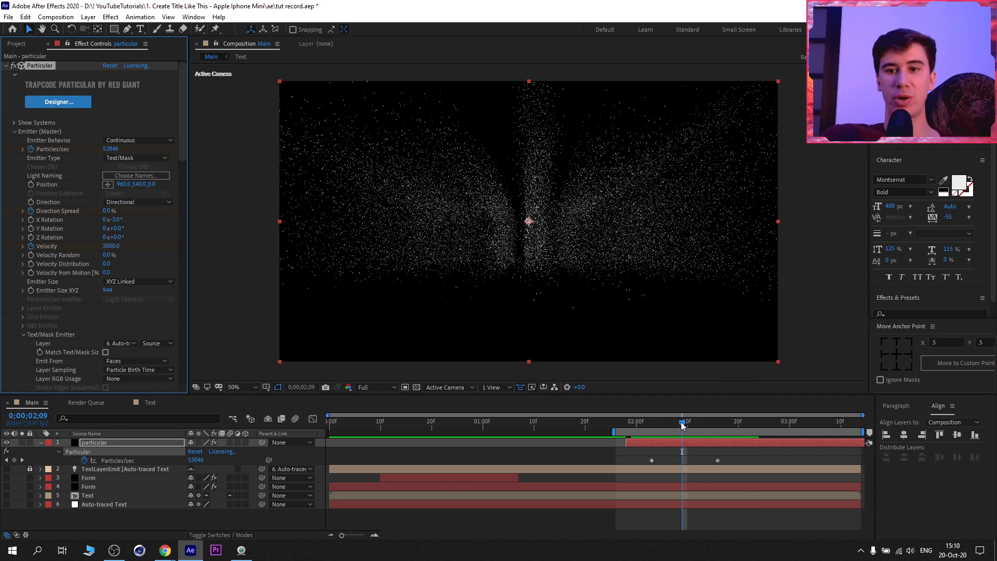
left_click_drag(683, 422, 697, 423)
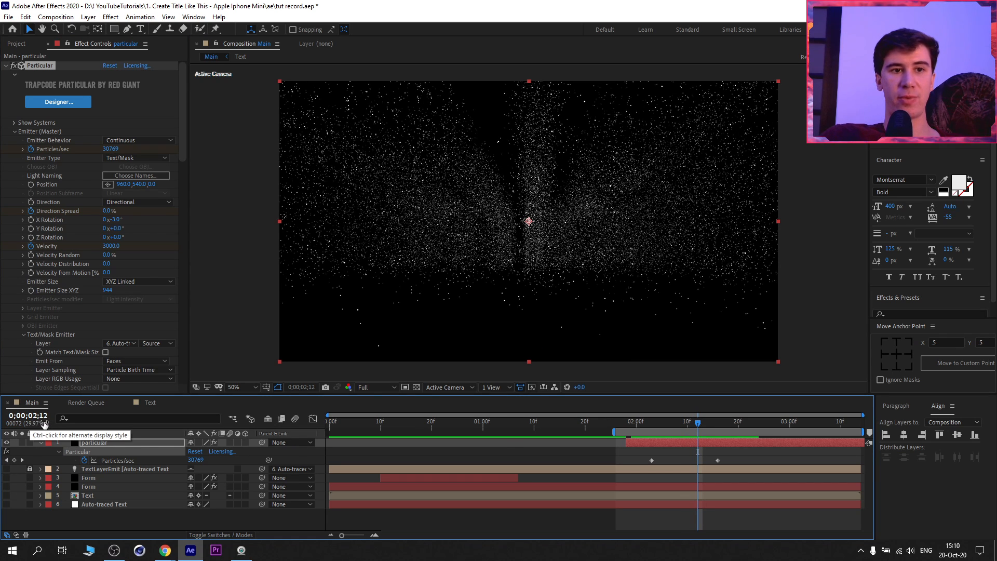
left_click(108, 211)
type("20")
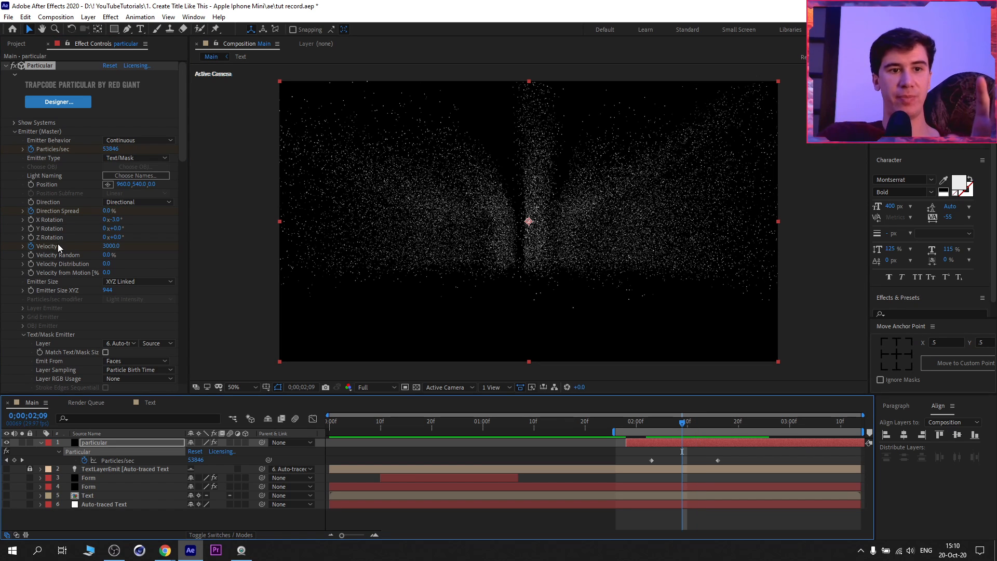
Go to 0;00;02;03 and enable motion blur for the composition and the particular layer
left_click_drag(636, 428, 650, 428)
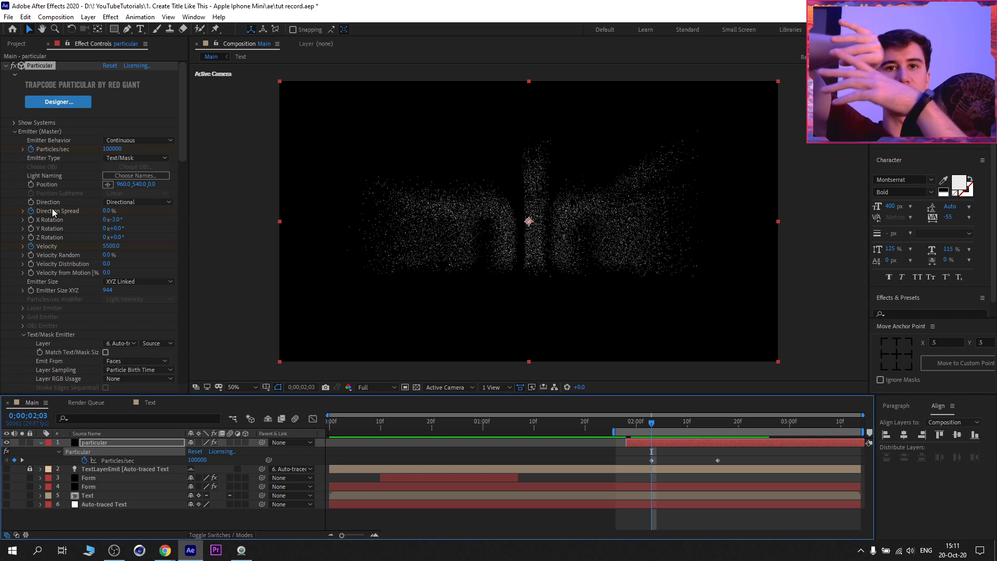
left_click(295, 420)
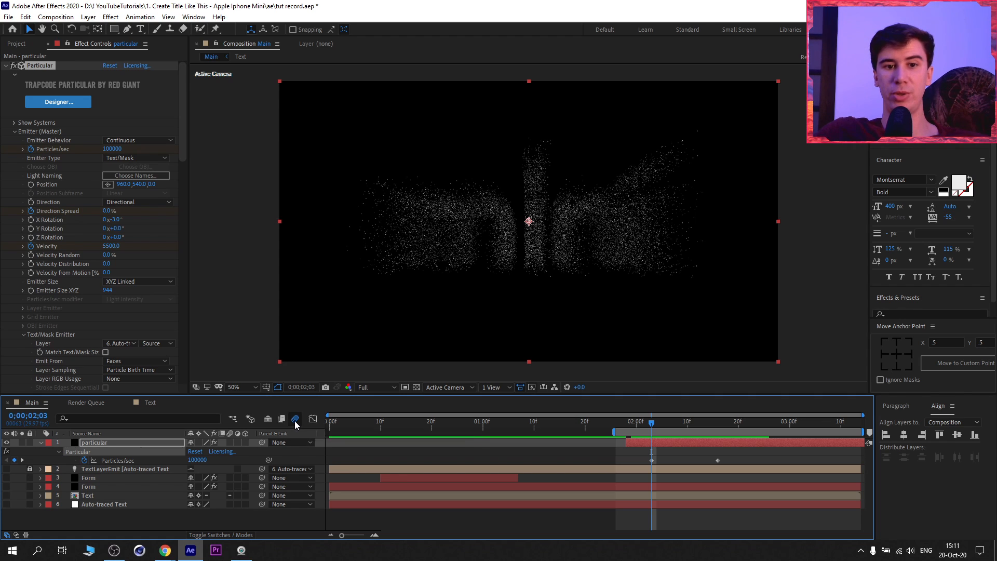
left_click(229, 442)
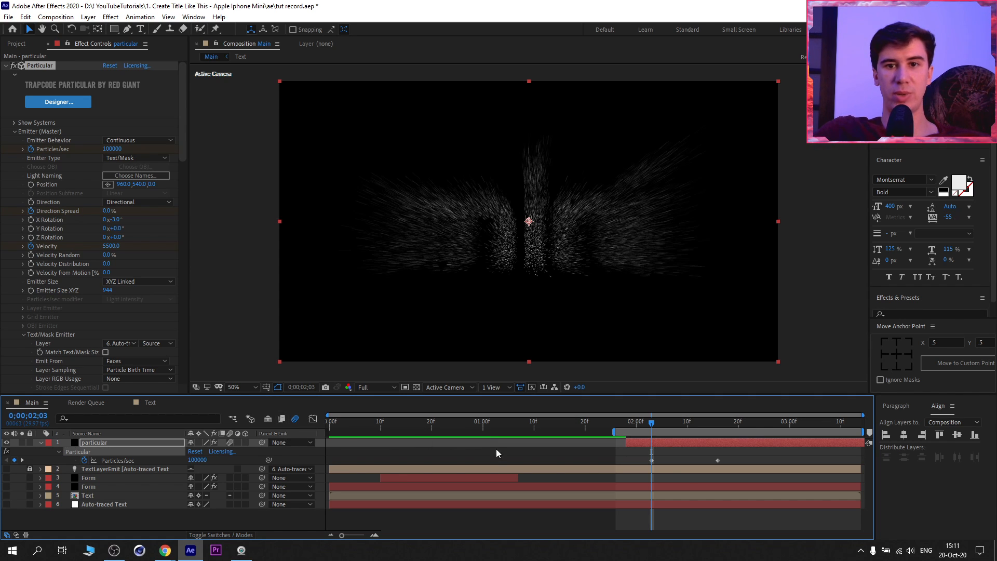
Boost the particular layer's opacity by pulling its Alpha curve to the upper-left corner in Curves, and scrub ahead to check the burst
scroll(55, 273, "down", 15)
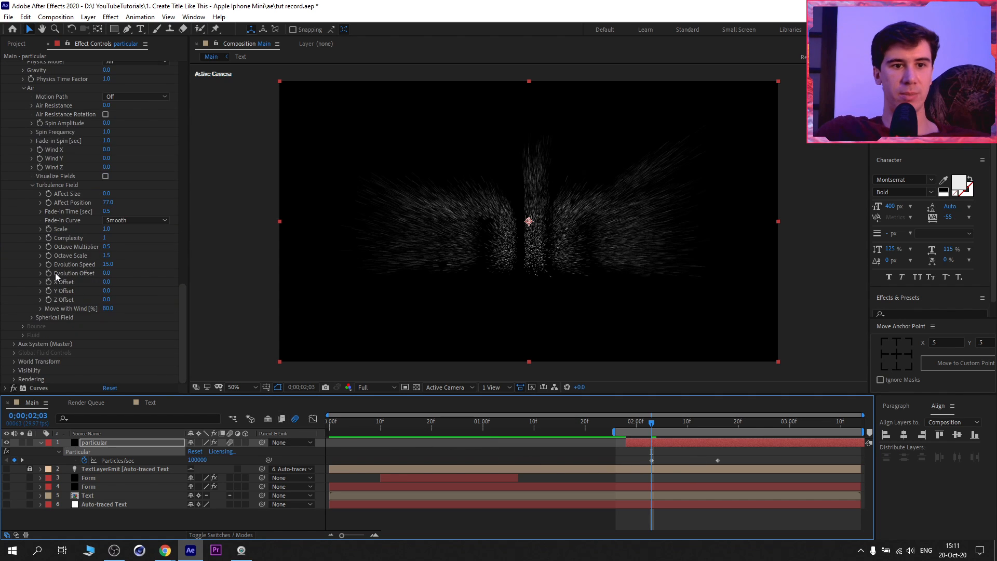
left_click(5, 389)
scroll(57, 307, "down", 5)
left_click_drag(46, 243, 30, 239)
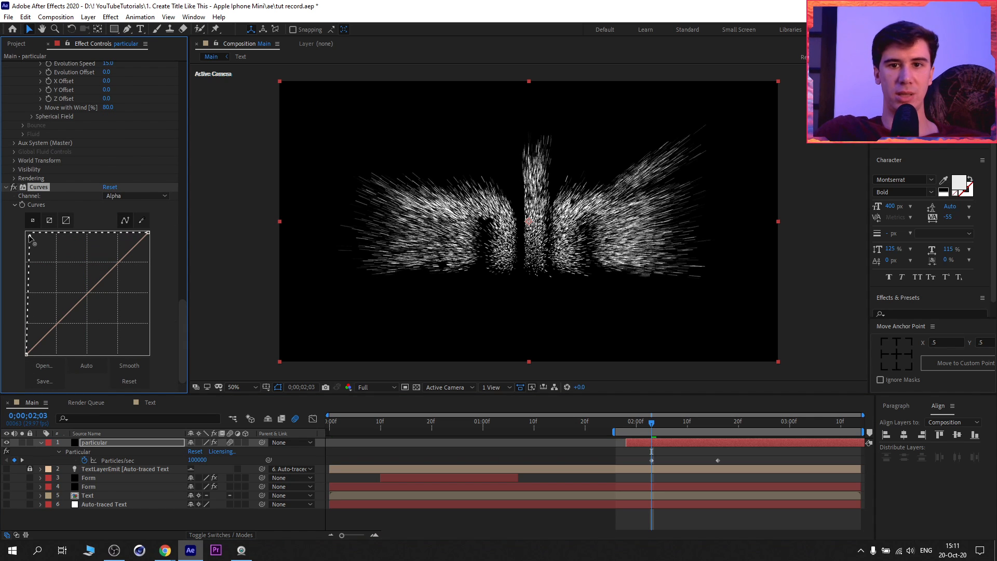
left_click_drag(652, 423, 678, 432)
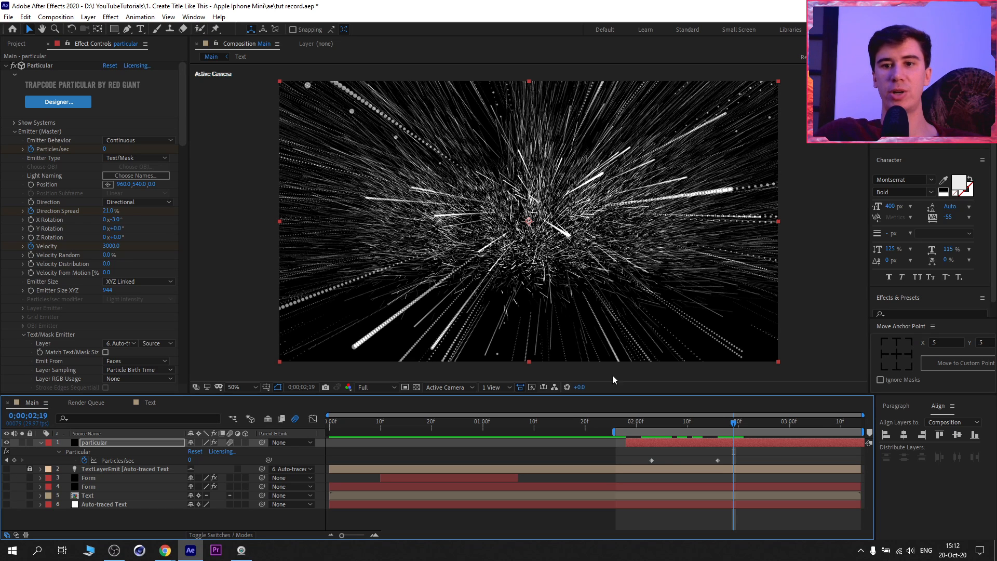
Collapse the particular layer's keyframes, make the lower Form layer visible, and return to 0;00;02;00 to compare it with the particles
left_click(799, 421)
left_click(41, 443)
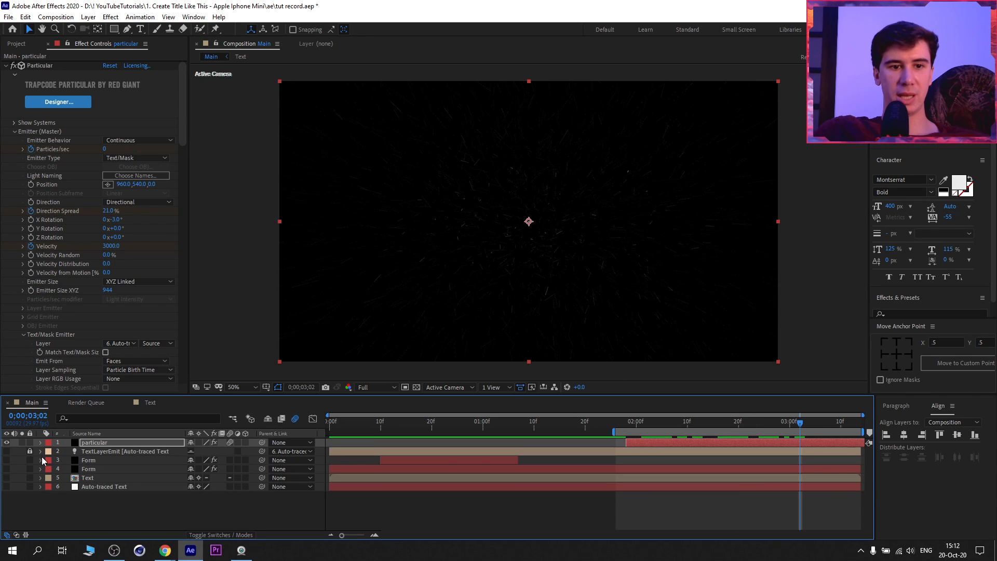
left_click(89, 470)
left_click(6, 469)
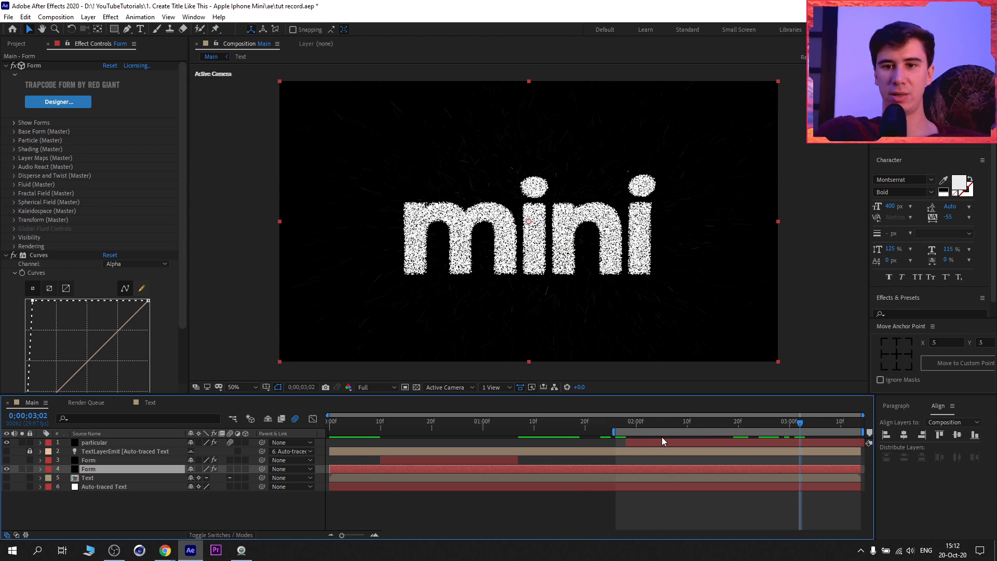
left_click_drag(662, 438, 637, 440)
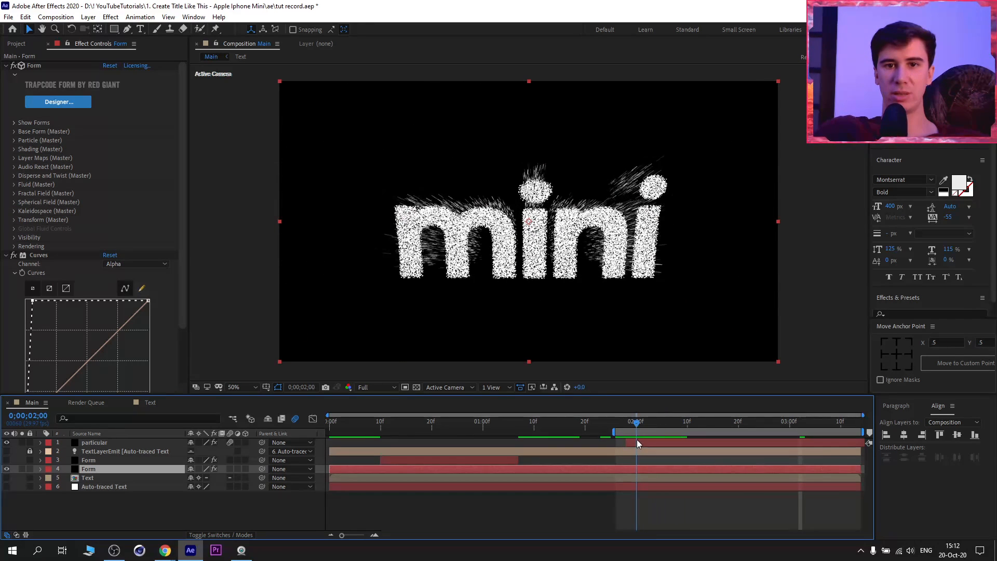
Turn on Match Text/Mask Size in the particular layer's Text/Mask Emitter and scrub to 0;00;02;09 to check the burst
left_click(638, 443)
scroll(64, 307, "down", 1)
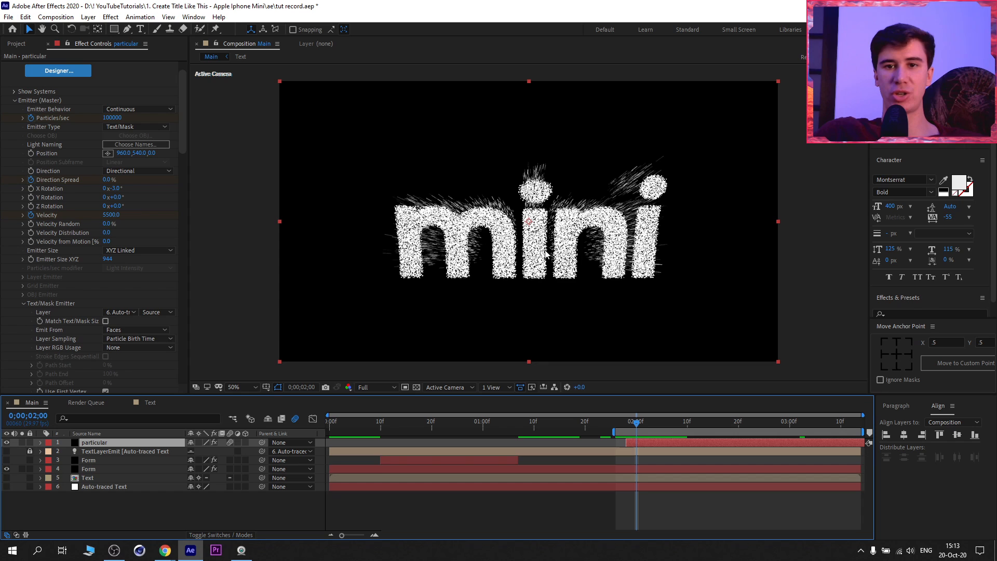
left_click(105, 322)
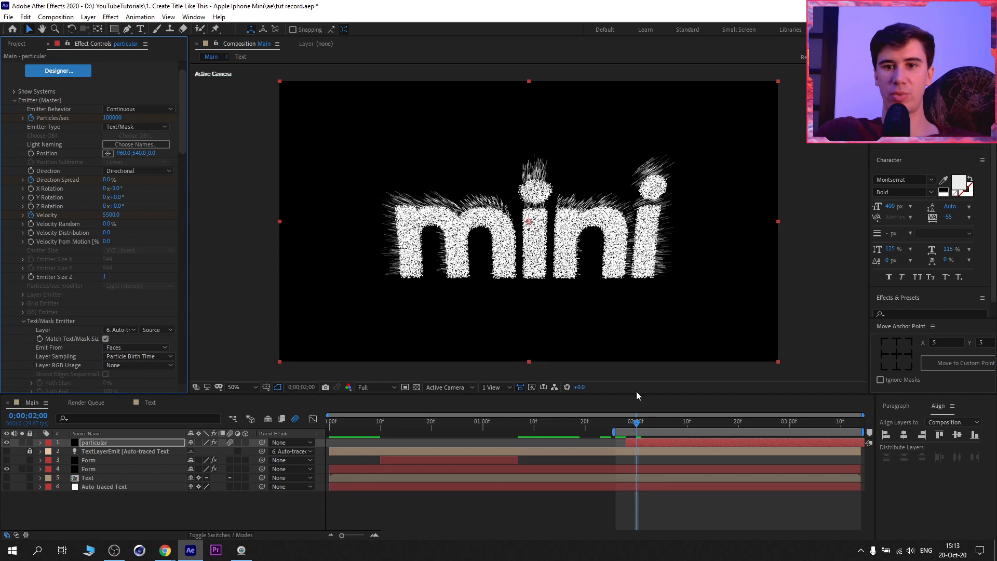
left_click_drag(643, 430, 682, 426)
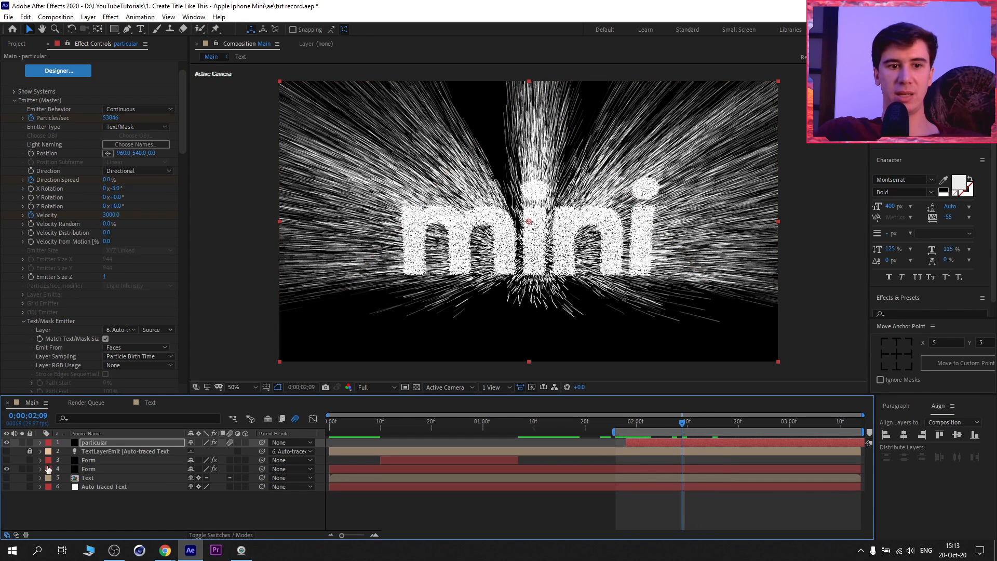
Hide the particular layer and open the visible Form layer's Size settings under Layer Maps
left_click(88, 470)
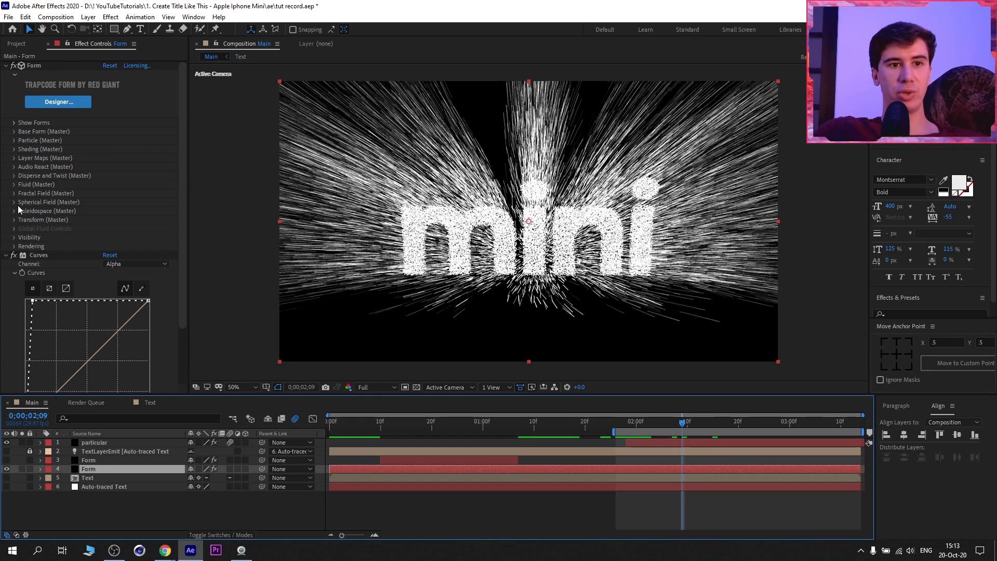
left_click(15, 158)
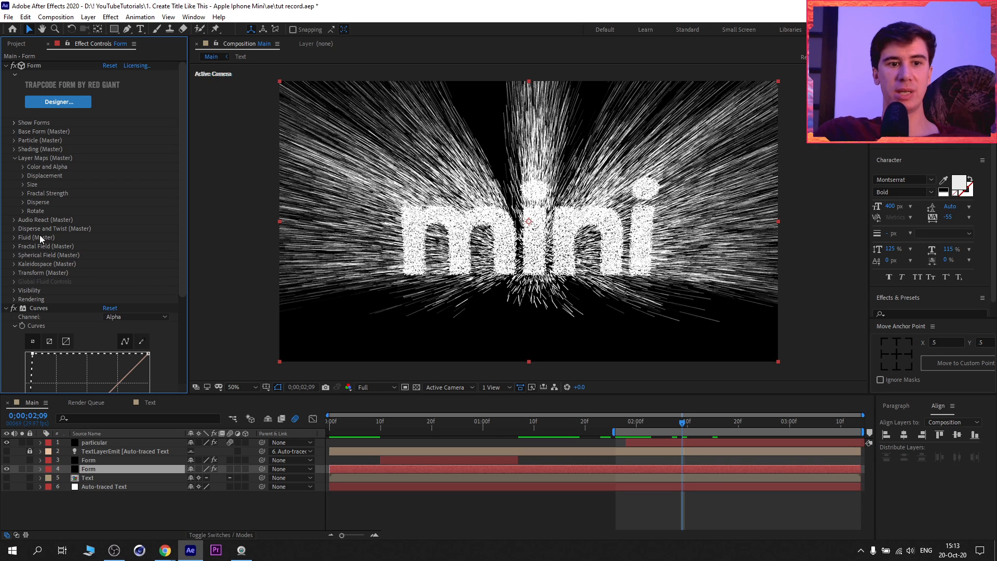
left_click(7, 442)
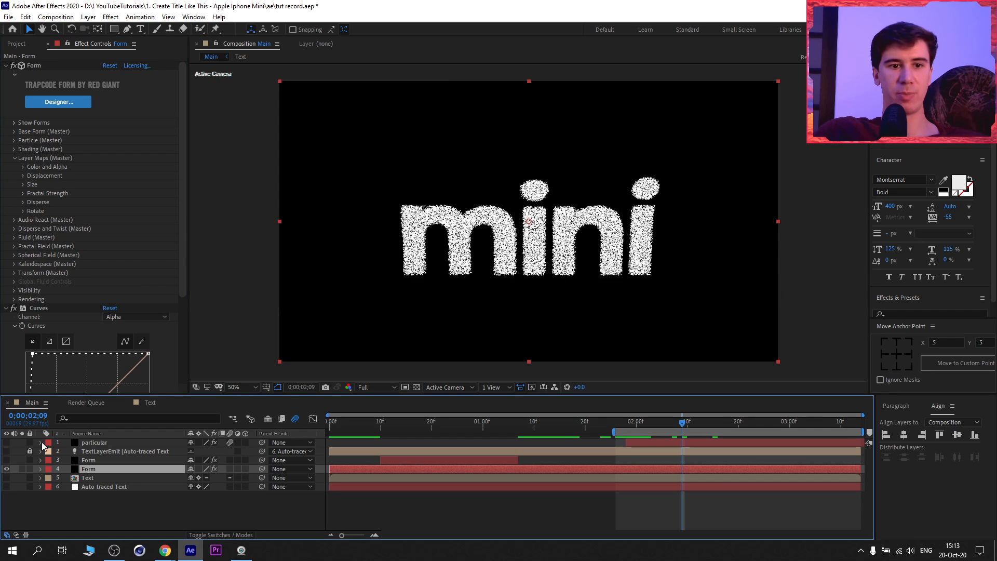
left_click(23, 184)
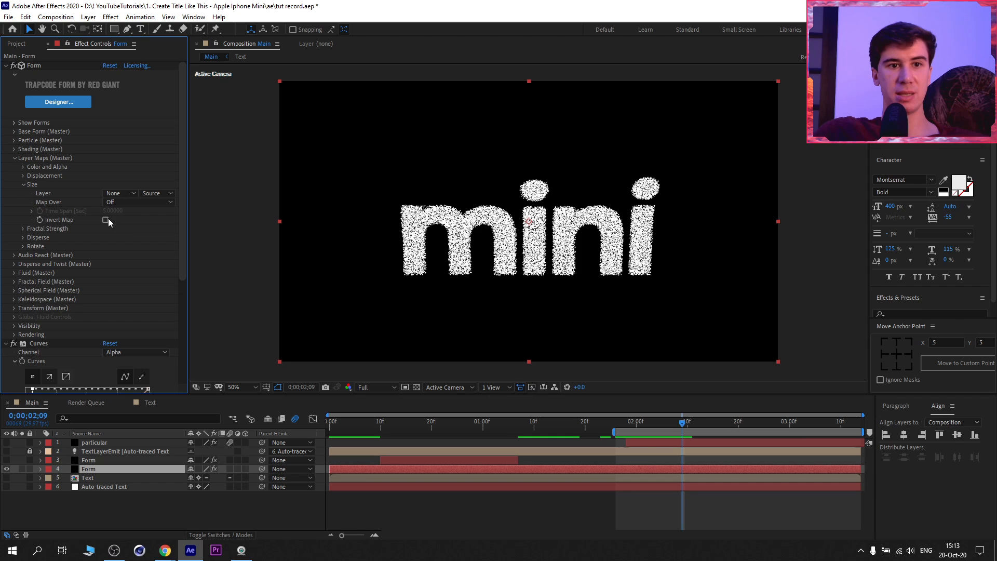
Create a new solid layer named texture at 1920 x 1080 px
left_click(98, 18)
mouse_move(234, 33)
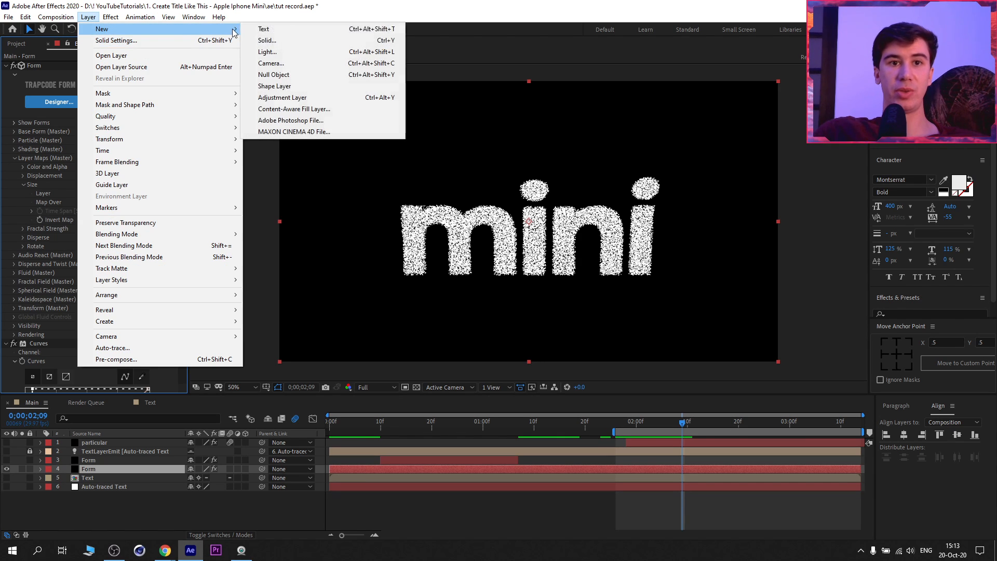
left_click(268, 40)
type("te")
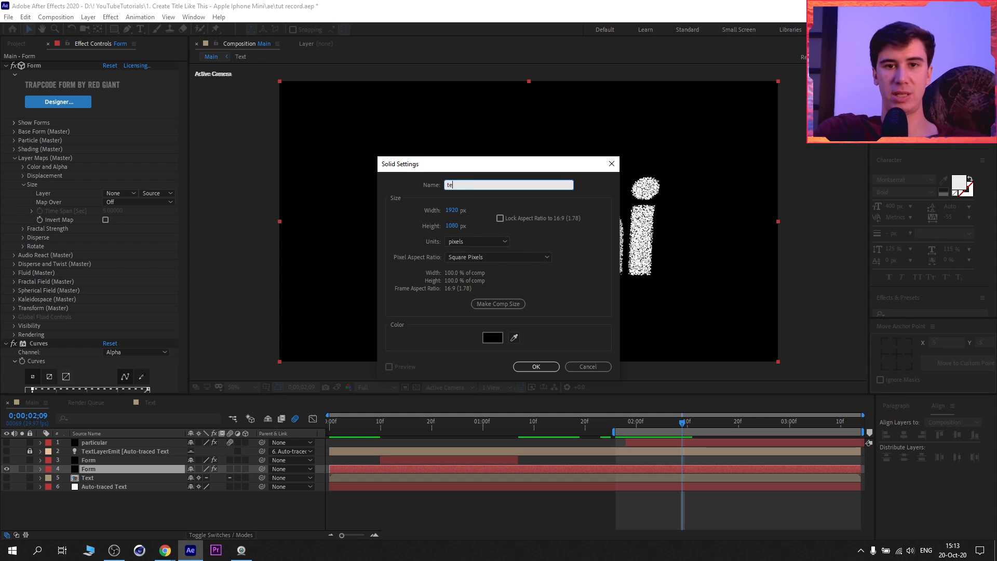
type("xture")
left_click(517, 367)
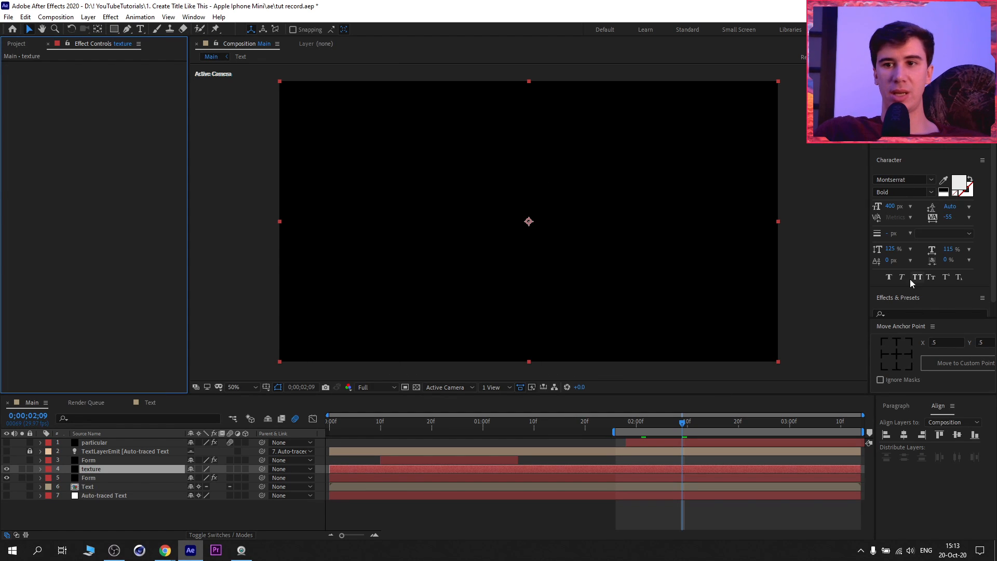
Apply Fractal Noise to the texture layer and set its Fractal Type to Dynamic Twist
left_click(111, 16)
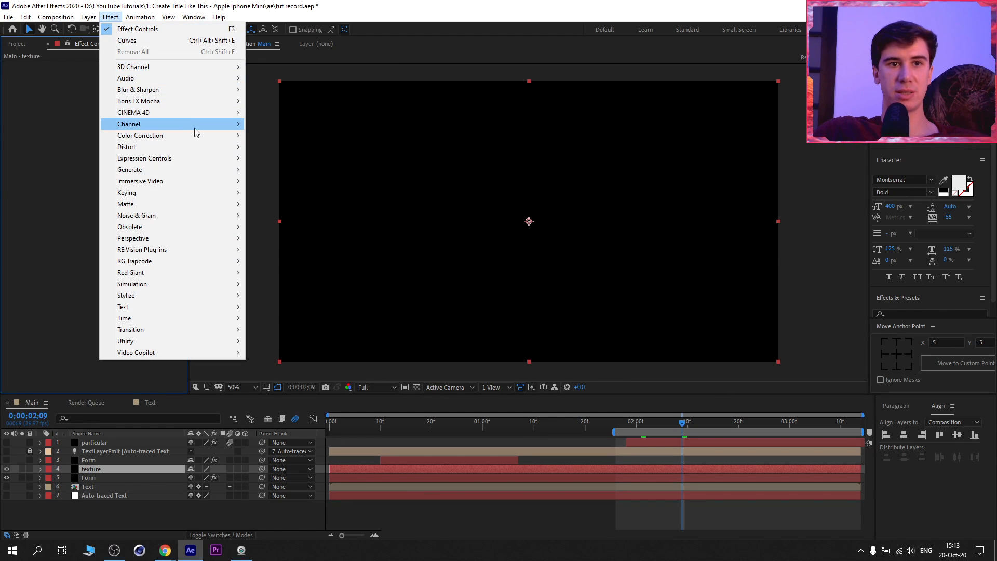
mouse_move(196, 129)
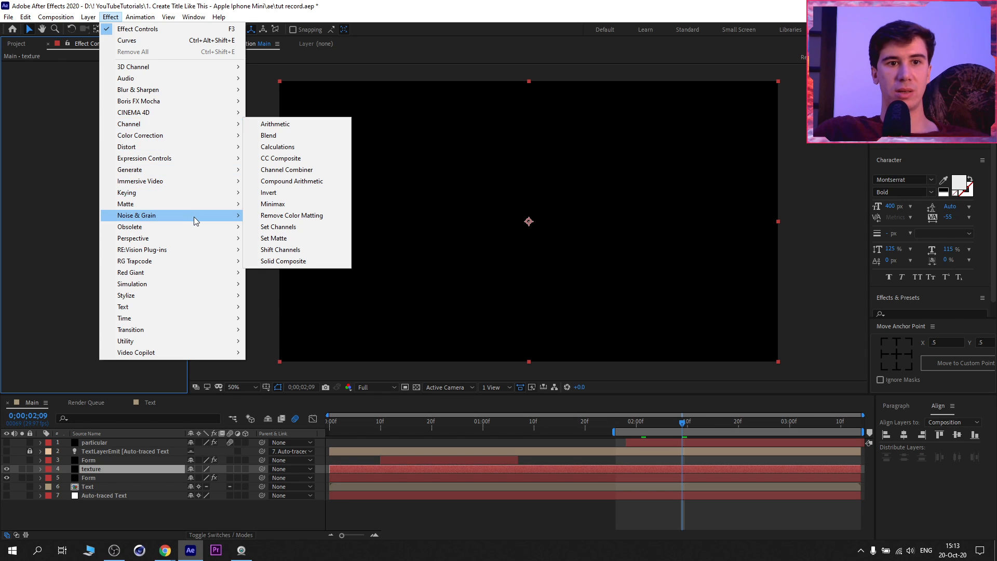
mouse_move(222, 219)
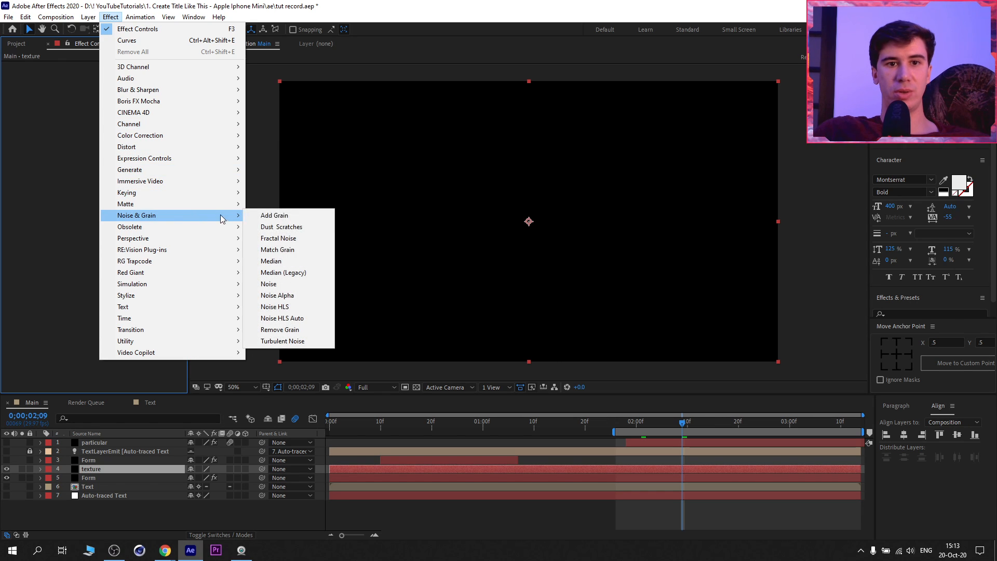
left_click(289, 239)
left_click(137, 75)
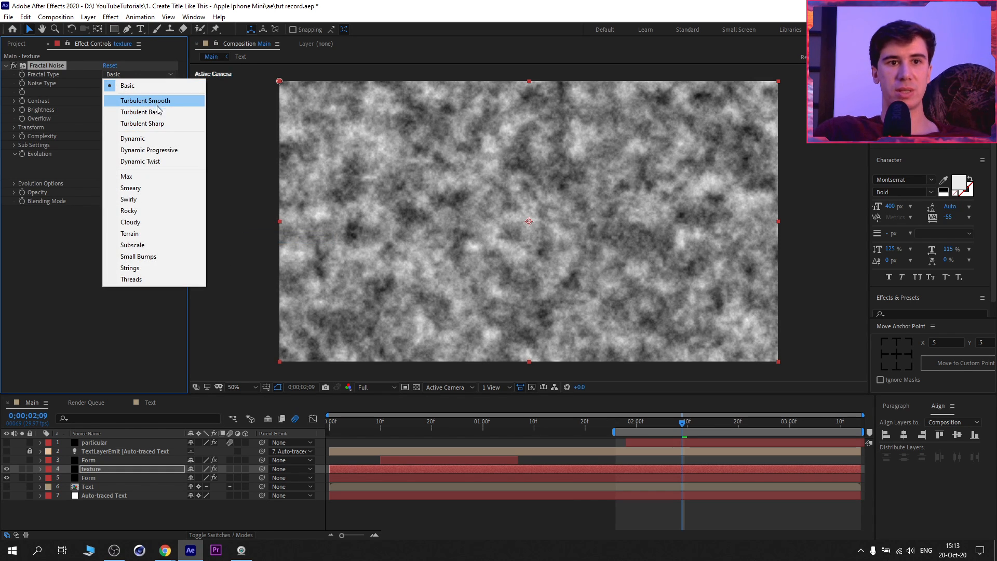
left_click(147, 161)
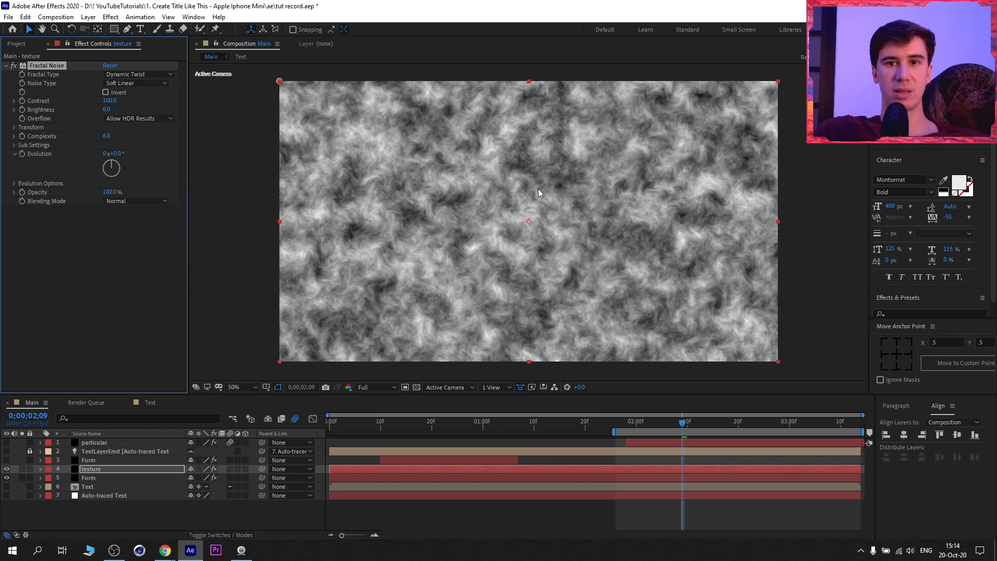
Set the Fractal Noise Scale to 161 and Contrast to 160
left_click(14, 127)
left_click_drag(110, 154, 154, 166)
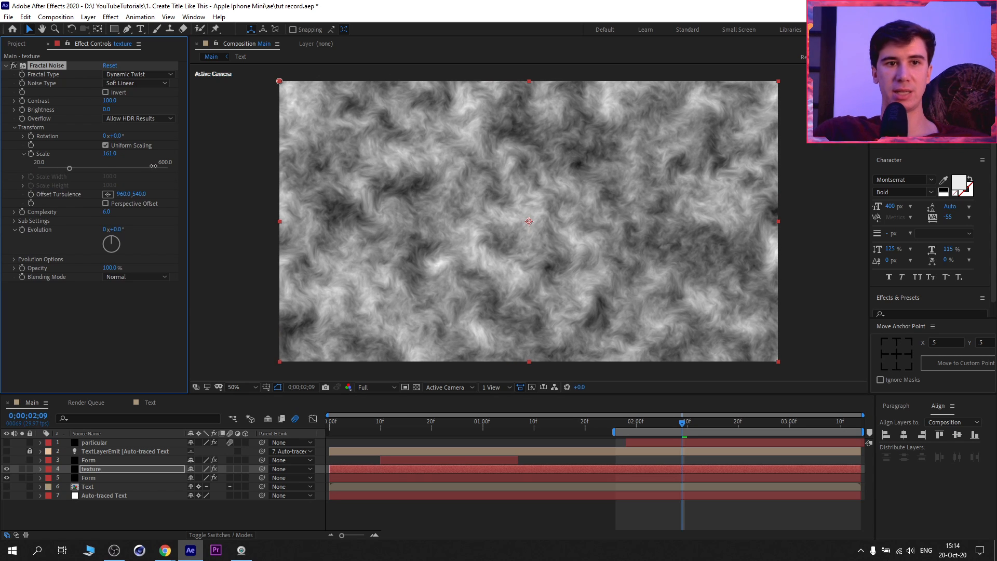
left_click_drag(110, 101, 148, 109)
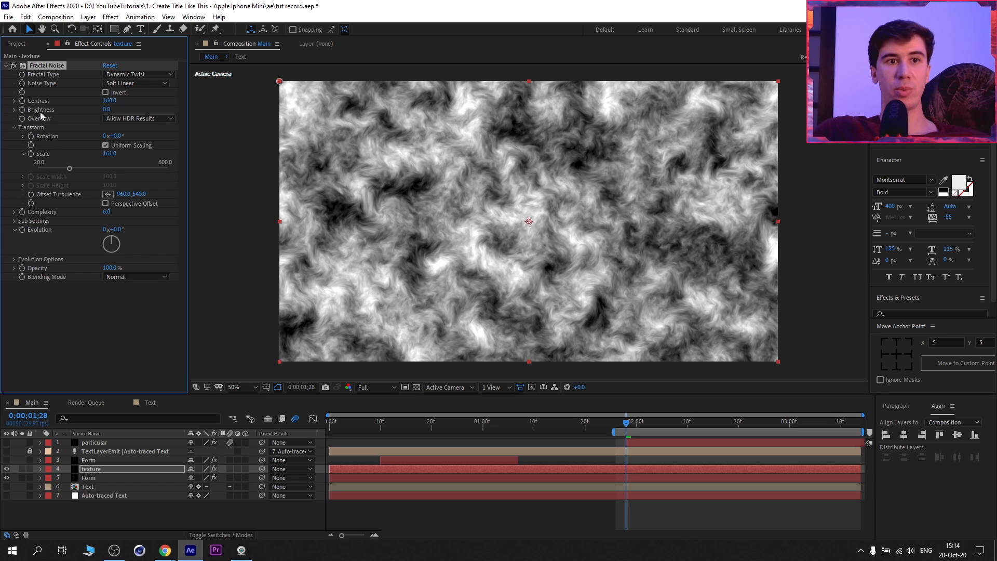
Keyframe the Fractal Noise Brightness at 122 at 0;00;01;28 and reveal the texture layer's keyframes
left_click(23, 109)
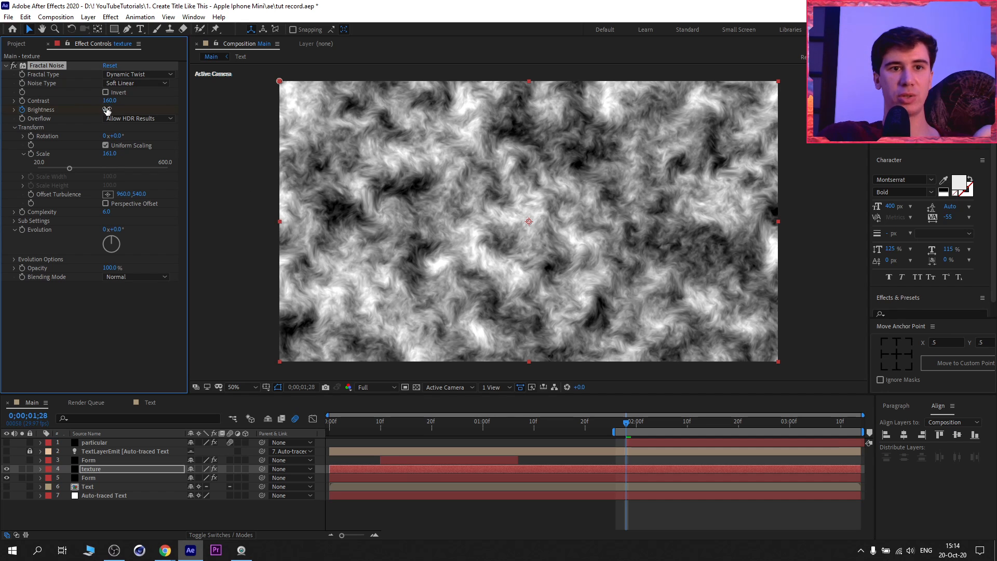
left_click_drag(107, 108, 177, 122)
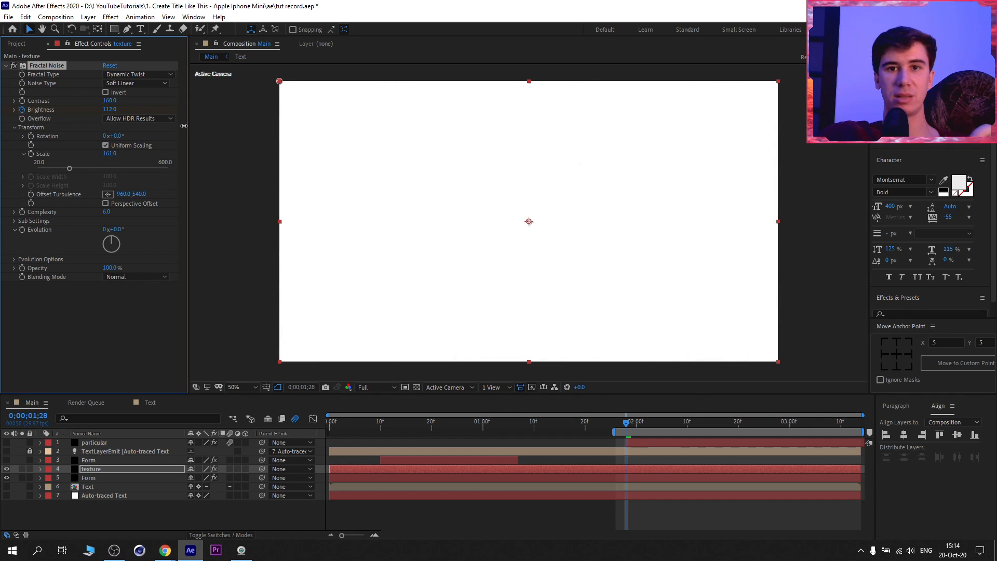
left_click(638, 469)
key("u")
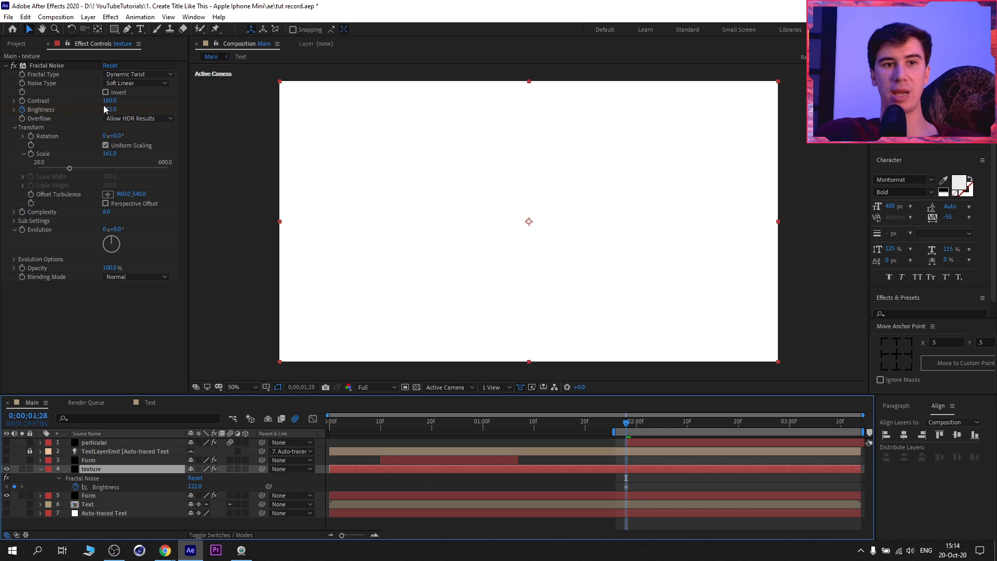
Preview ahead to 0;00;02;16, hide the texture layer, and make the particular layer visible again
key("space")
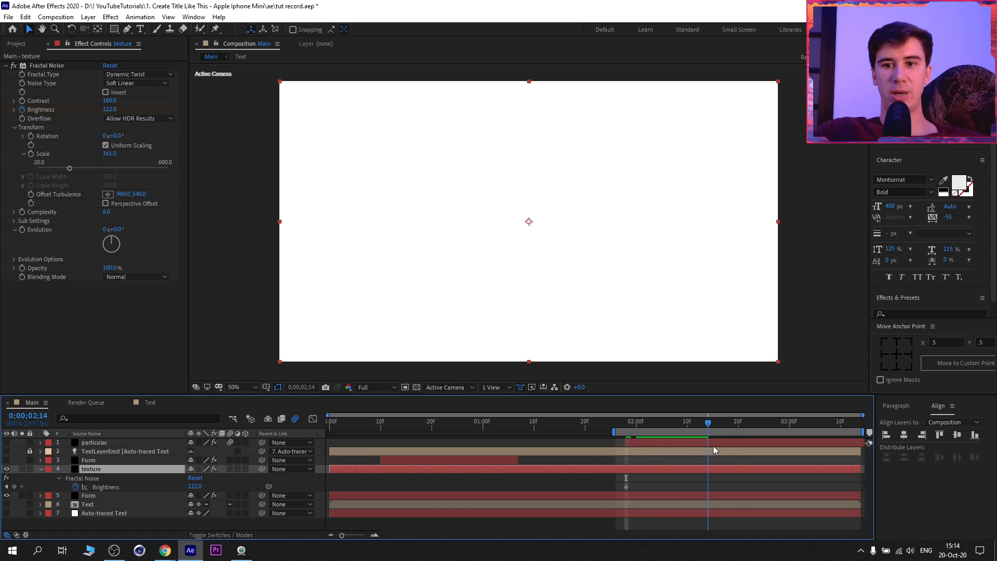
left_click(7, 469)
left_click(7, 443)
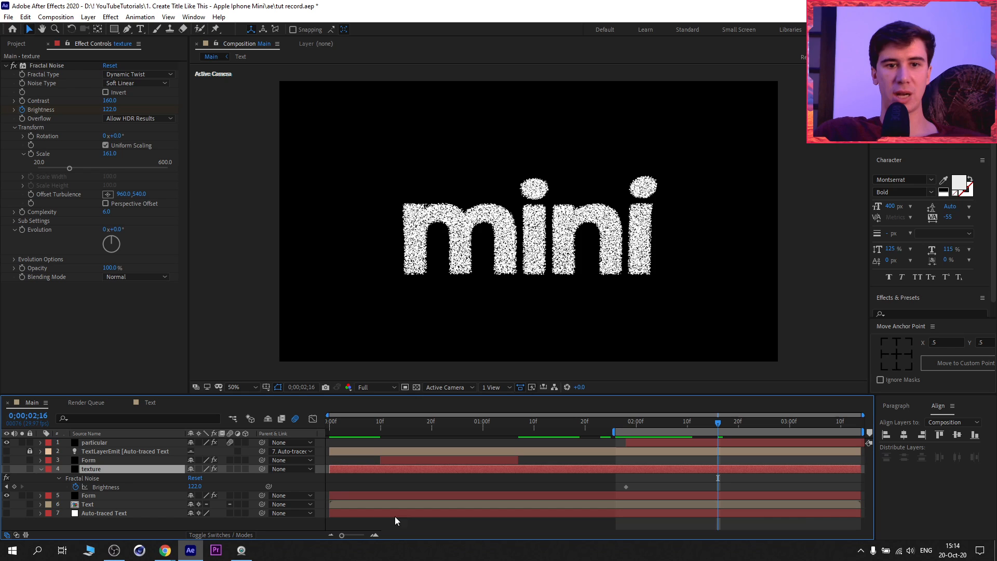
Hide the particular layer, show the texture layer, and keyframe its Fractal Noise Brightness at -170 at 0;00;02;19
left_click(7, 443)
left_click(7, 469)
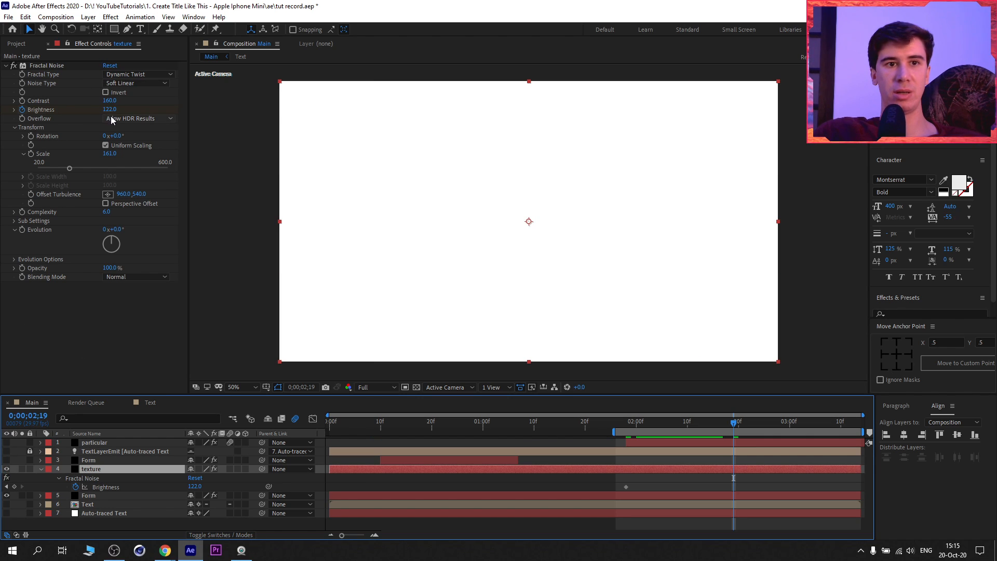
left_click_drag(109, 109, 3, 114)
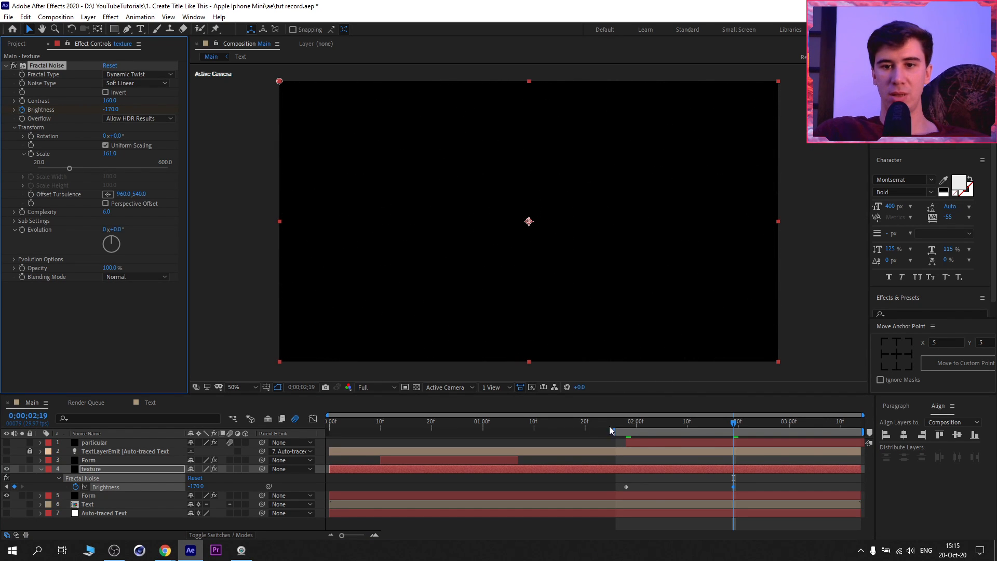
Preview the texture layer's Brightness animation between its two keyframes
left_click(631, 429)
left_click_drag(632, 429, 632, 457)
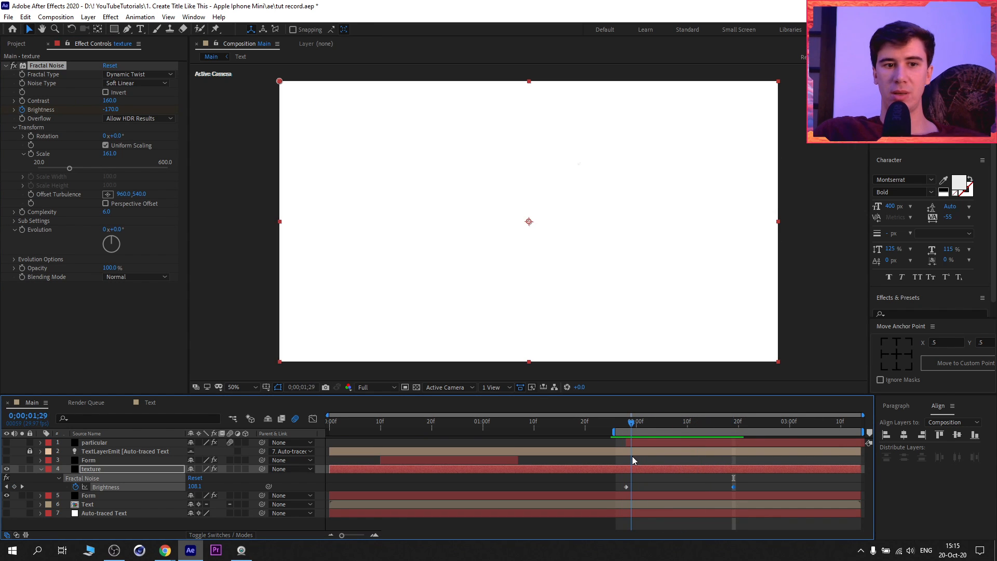
left_click(89, 497)
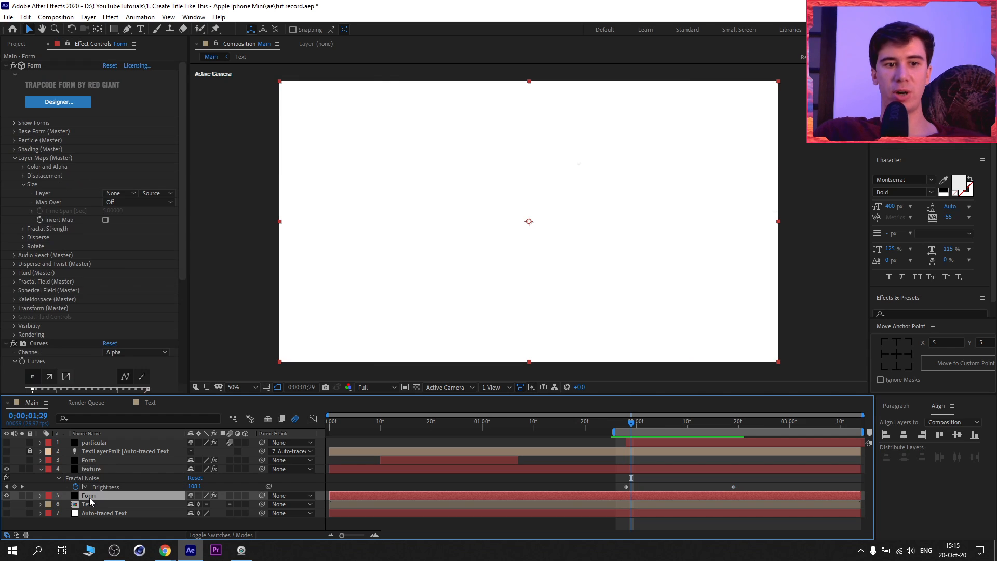
left_click(99, 468)
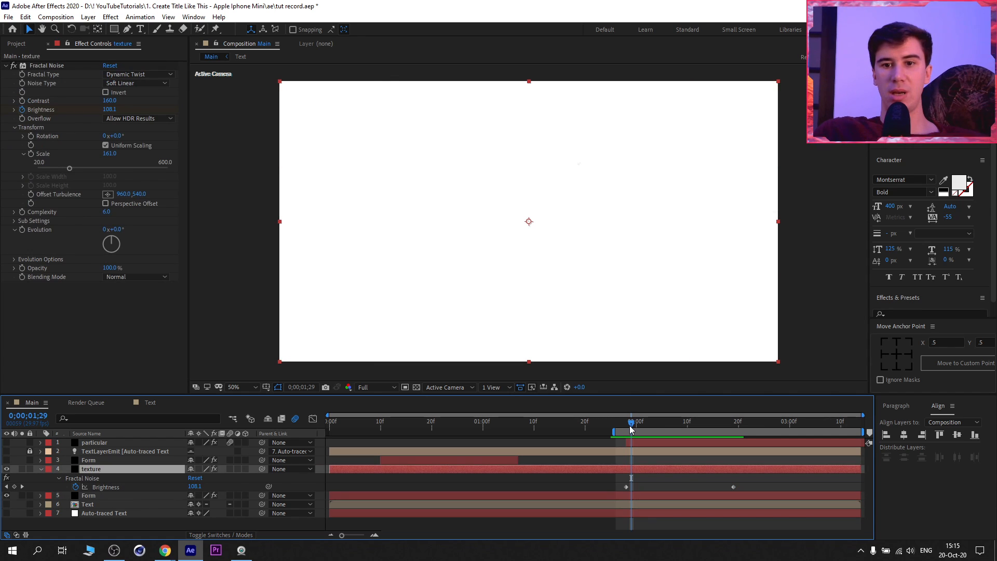
left_click_drag(632, 422, 591, 422)
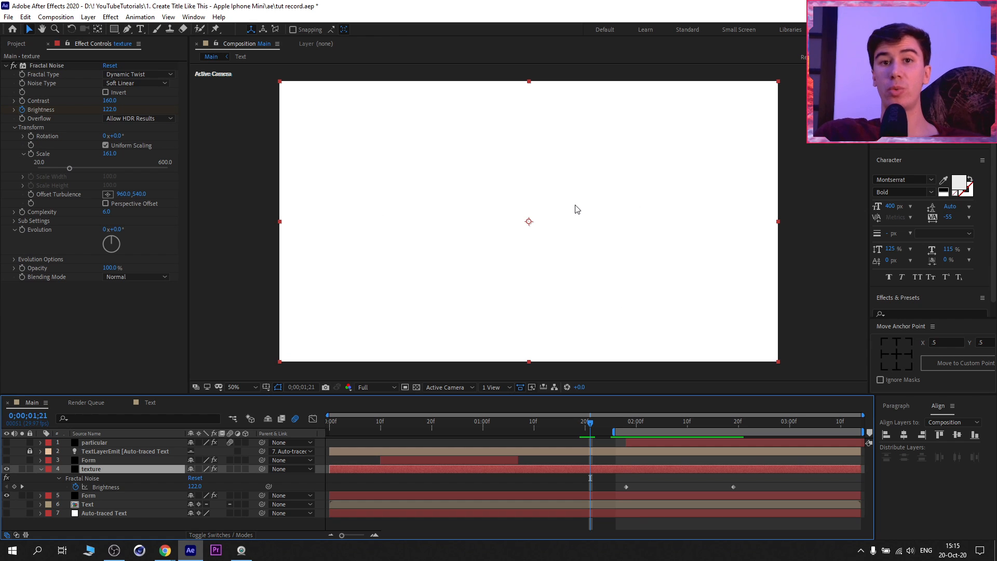
key("space")
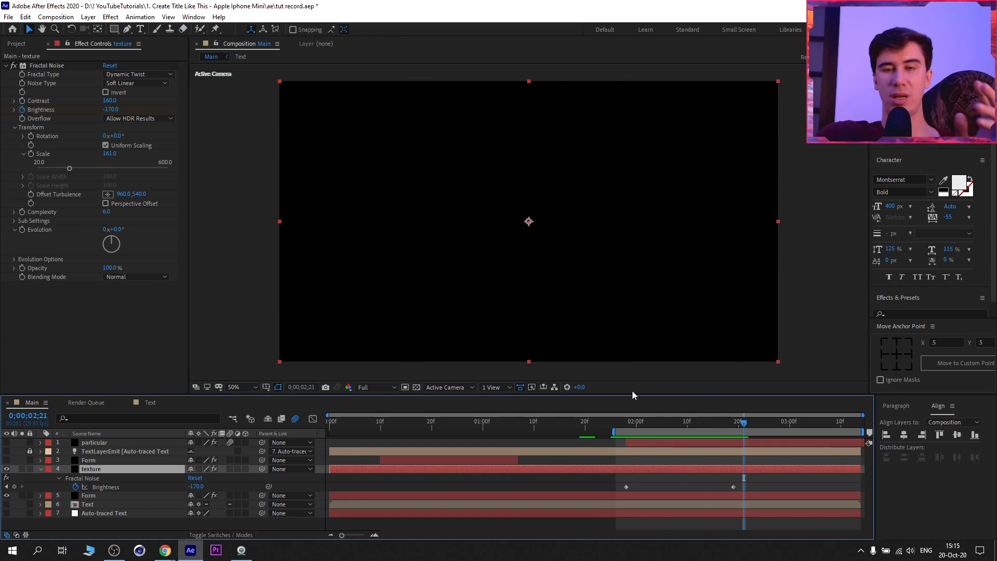
left_click(662, 422)
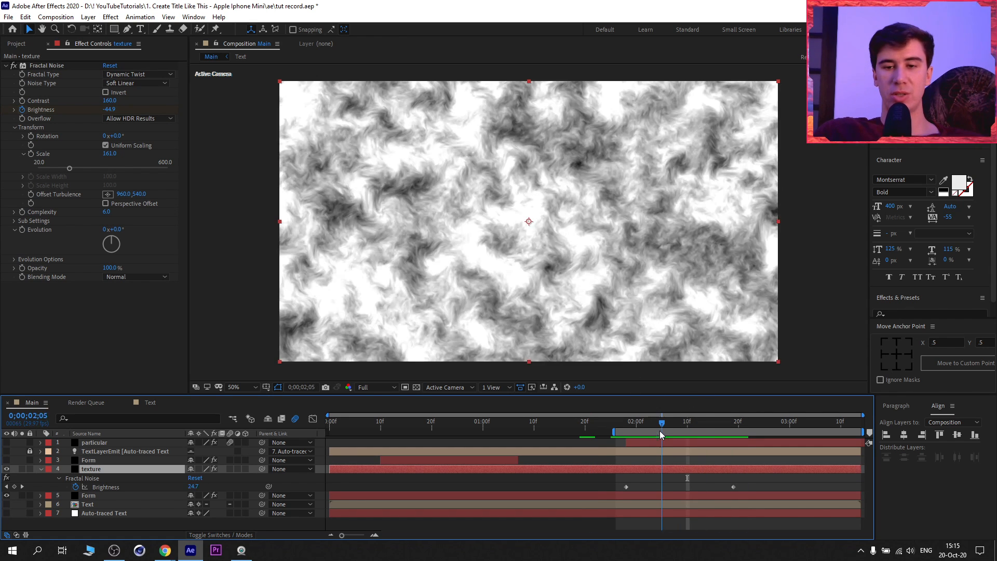
Pre-compose the texture layer as "texture", moving all attributes into the new composition
left_click(89, 17)
left_click(151, 360)
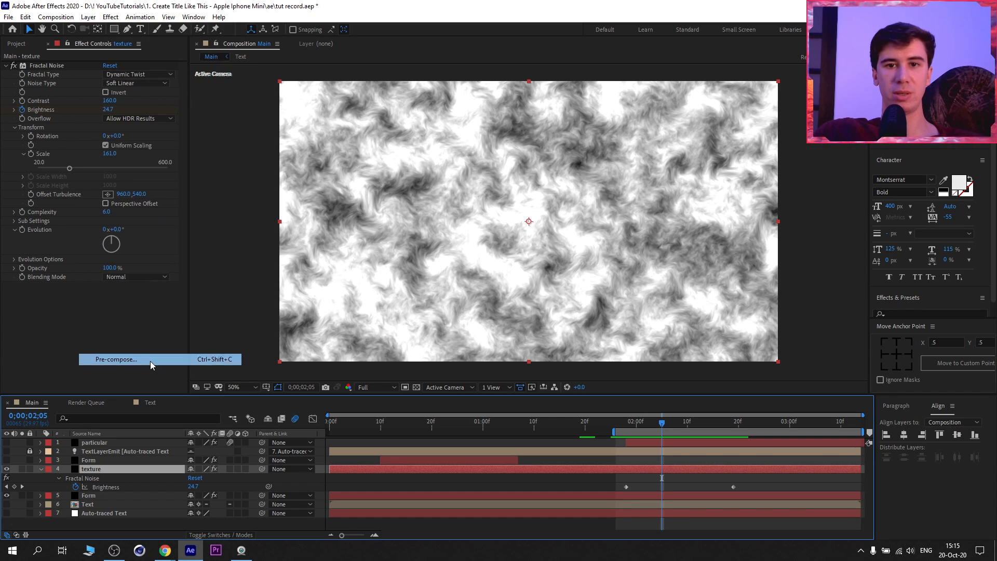
type("te")
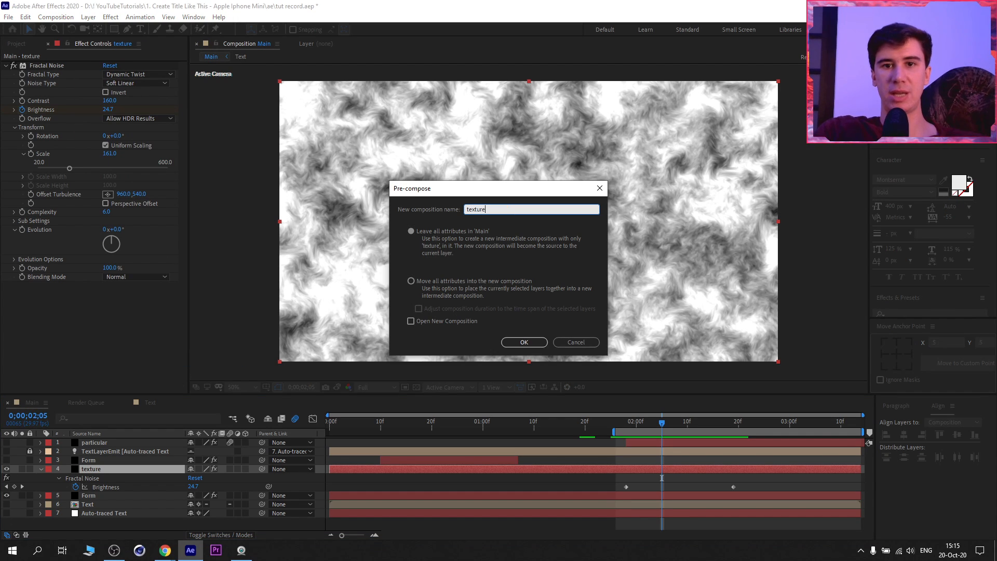
type("xture")
left_click(411, 281)
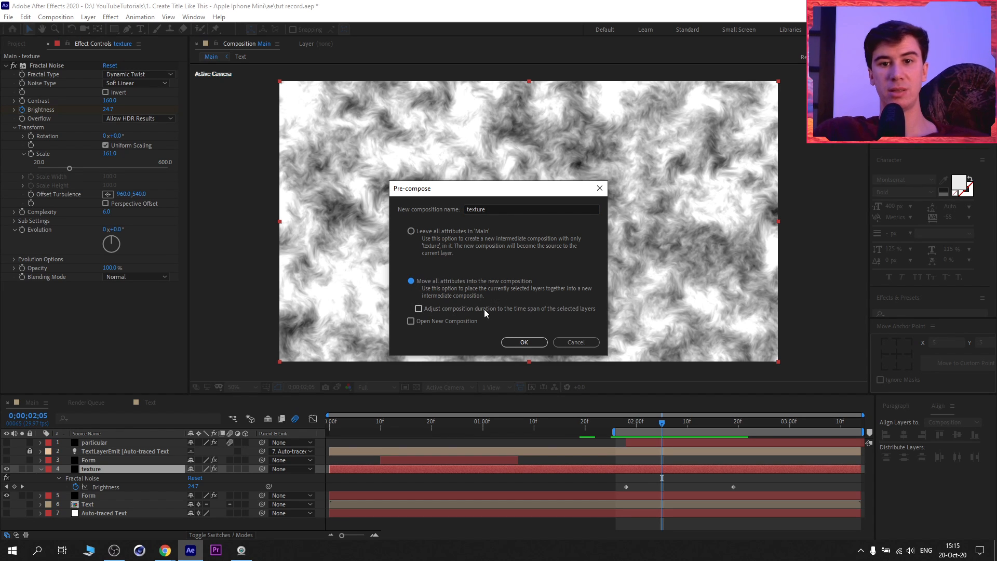
left_click(538, 345)
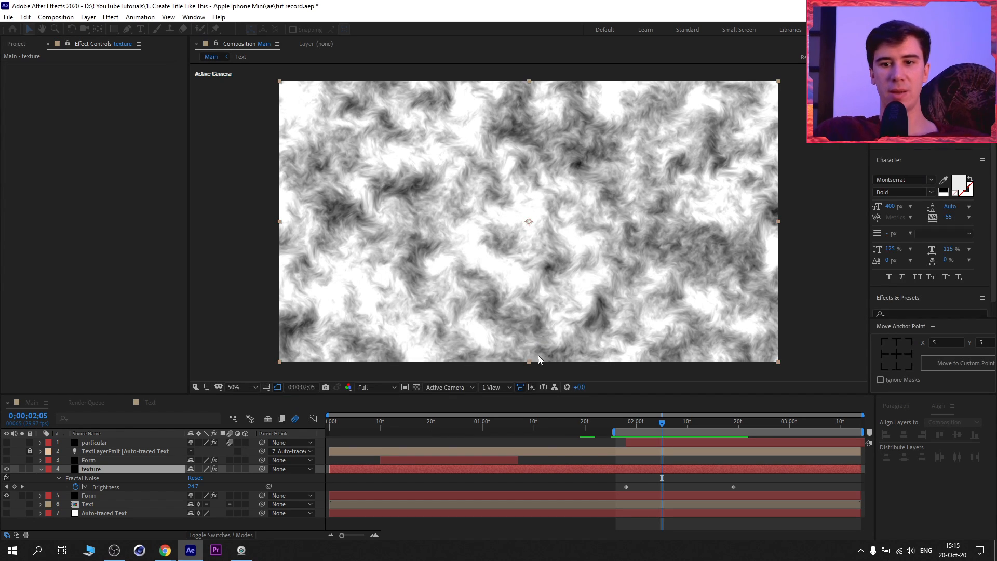
Hide the texture composition, move it to the end of the layer stack, and select the visible Form layer
left_click(7, 469)
left_click_drag(93, 469, 95, 494)
left_click(95, 467)
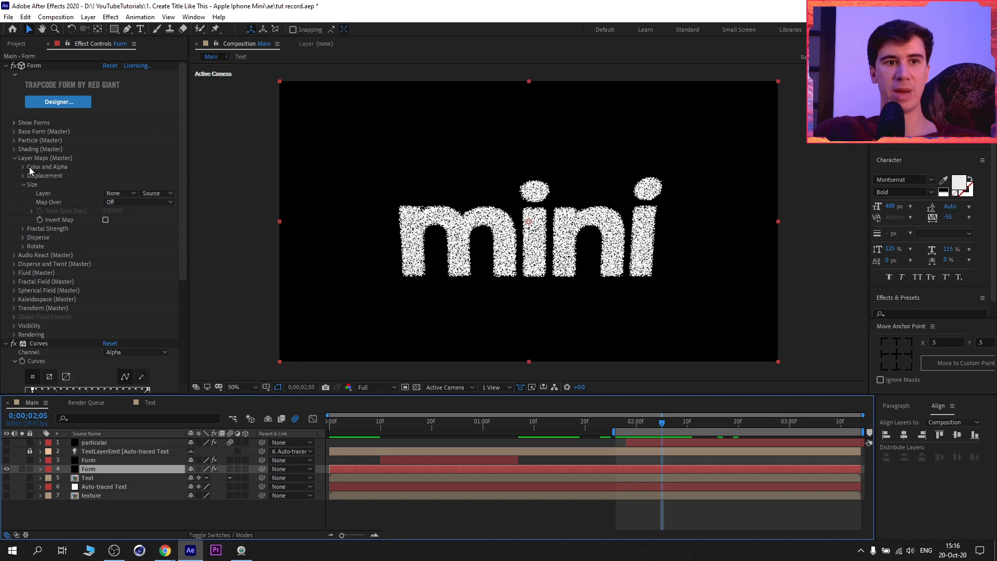
Set the Form Size layer map to the texture layer with Map Over set to XY, time=Z+time
left_click(119, 193)
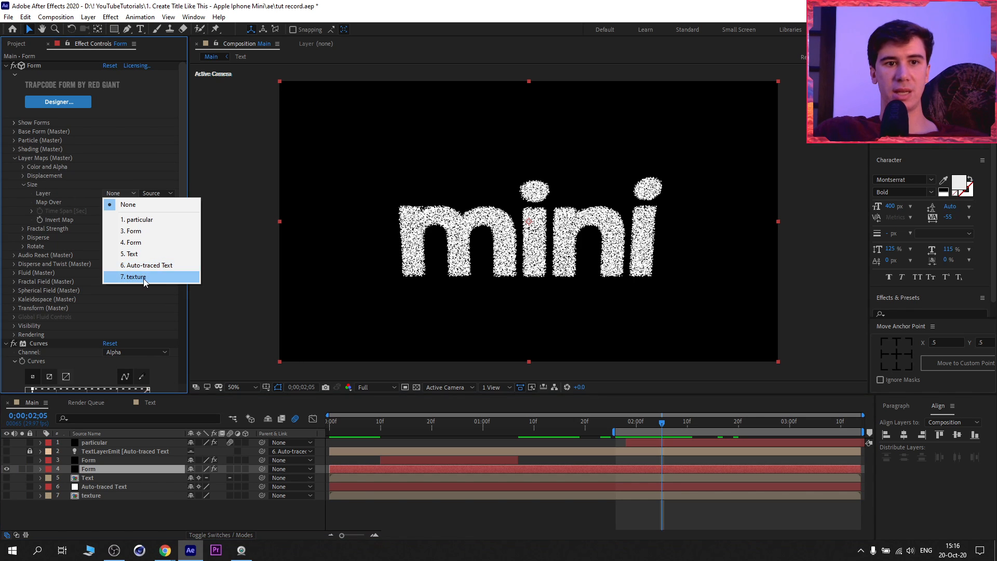
left_click(143, 278)
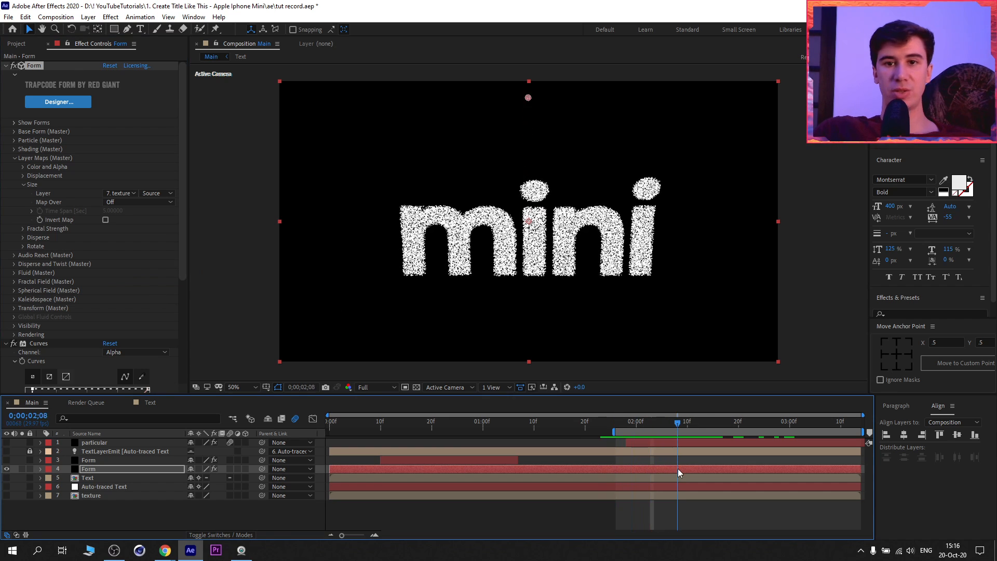
left_click_drag(665, 470, 636, 474)
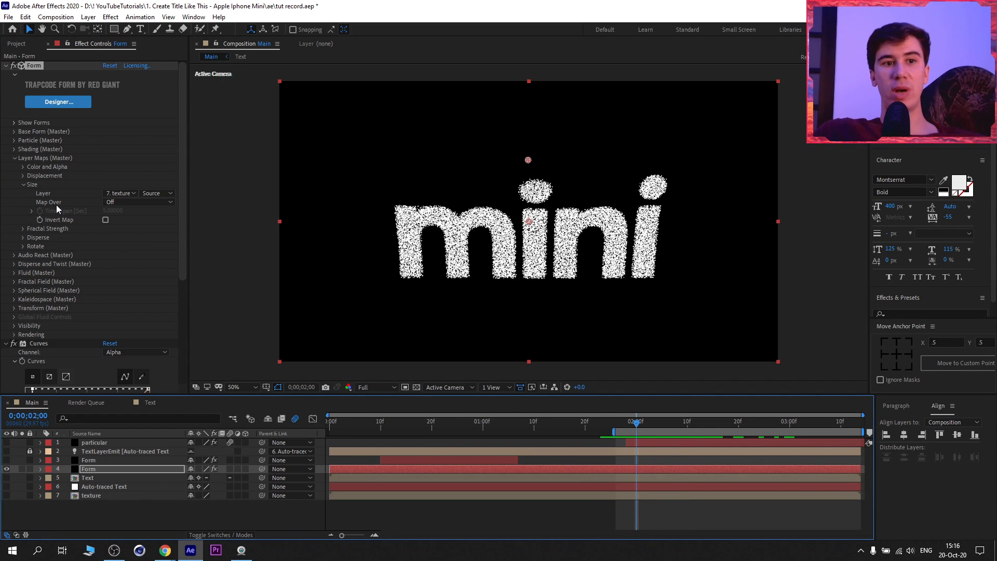
left_click(119, 203)
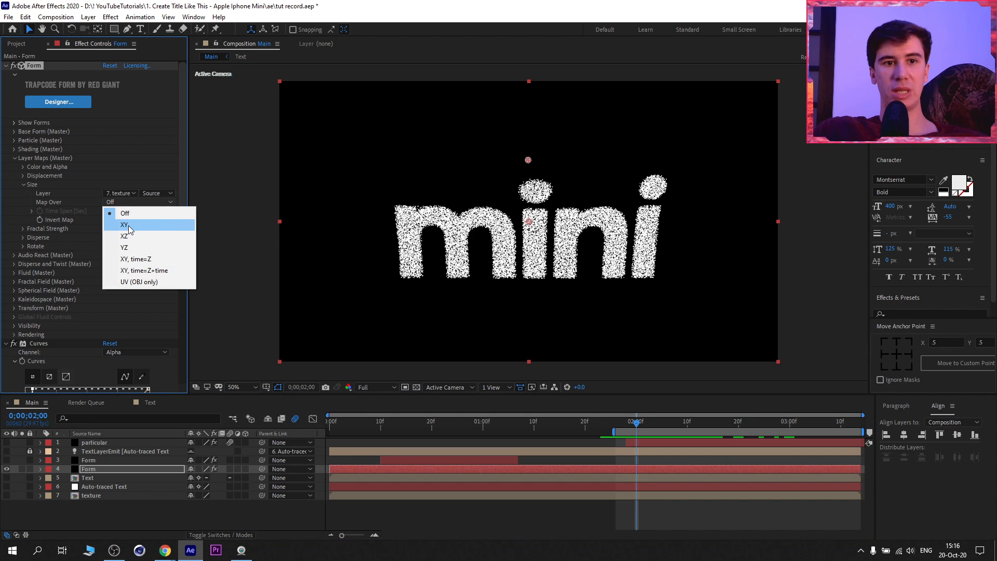
left_click(139, 271)
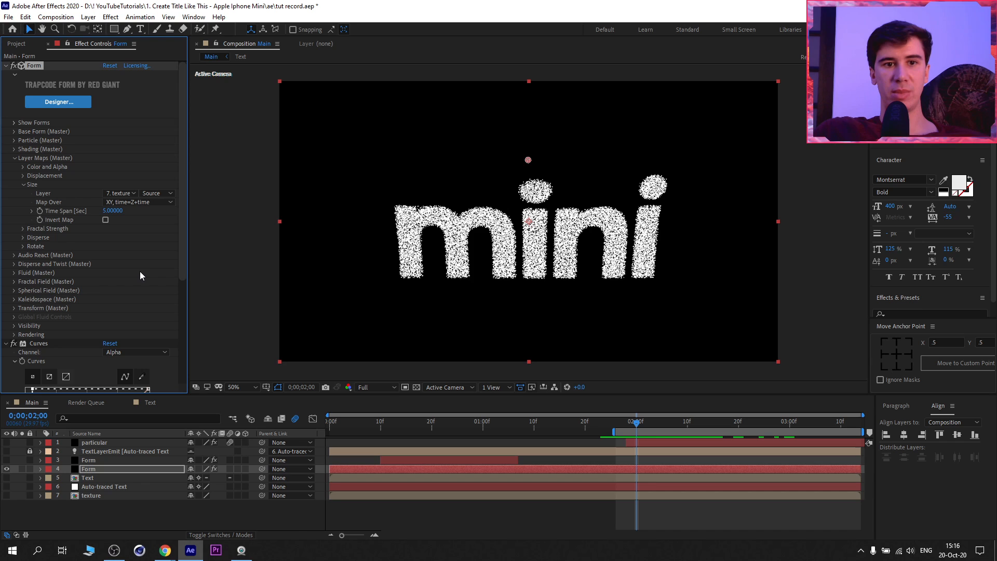
Check how the Form text dissolves around 0;00;02;02 to 0;00;02;07 with the Size map's current Map Over option
left_click(674, 432)
left_click(139, 202)
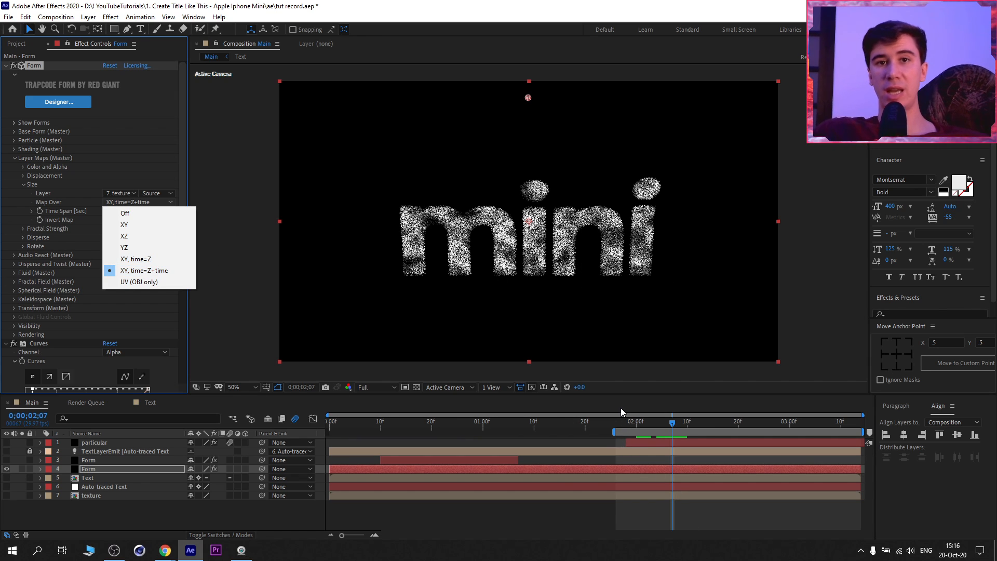
left_click_drag(681, 422, 645, 444)
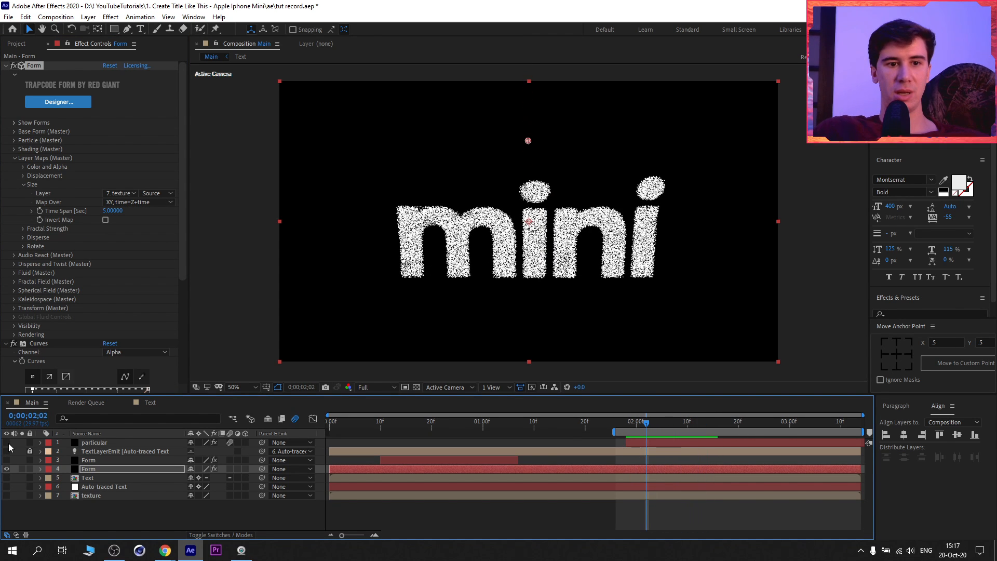
Make the particular layer visible again and check its burst over the dissolving text at 0;00;02;07
left_click(95, 445)
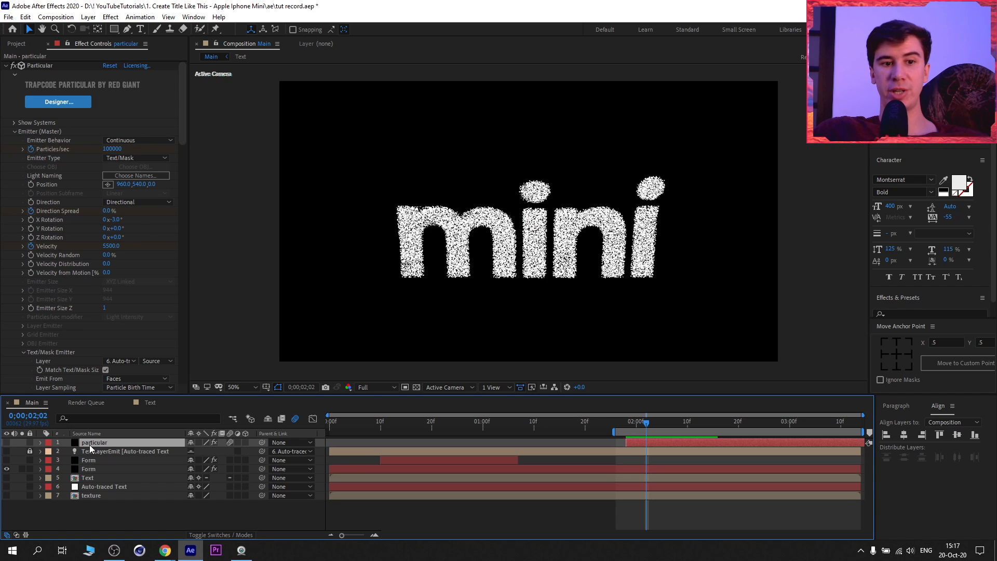
left_click(6, 442)
left_click_drag(645, 425, 664, 431)
left_click_drag(670, 429, 671, 451)
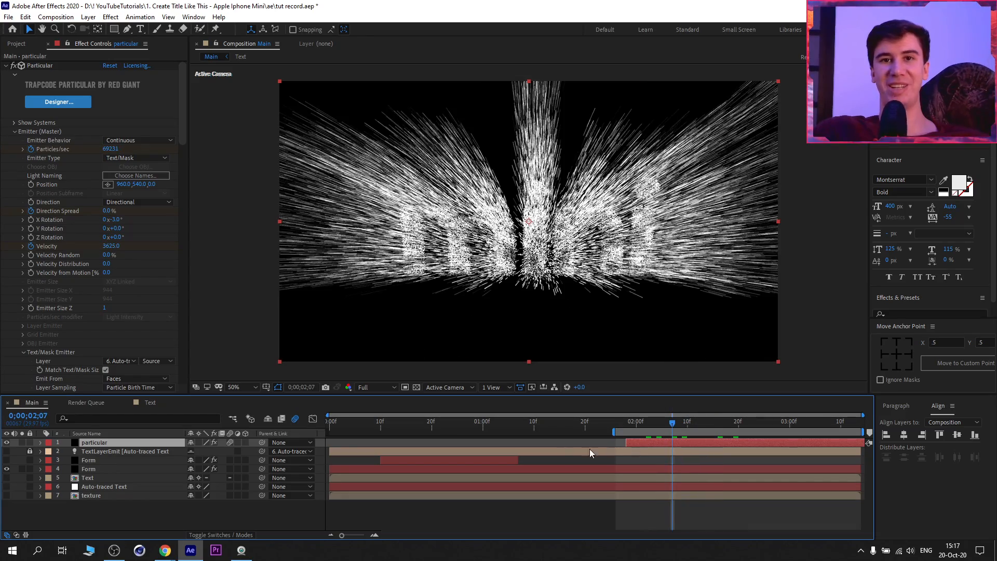
Play back the combined burst and dissolve, and extend the work area to the whole composition
key("space")
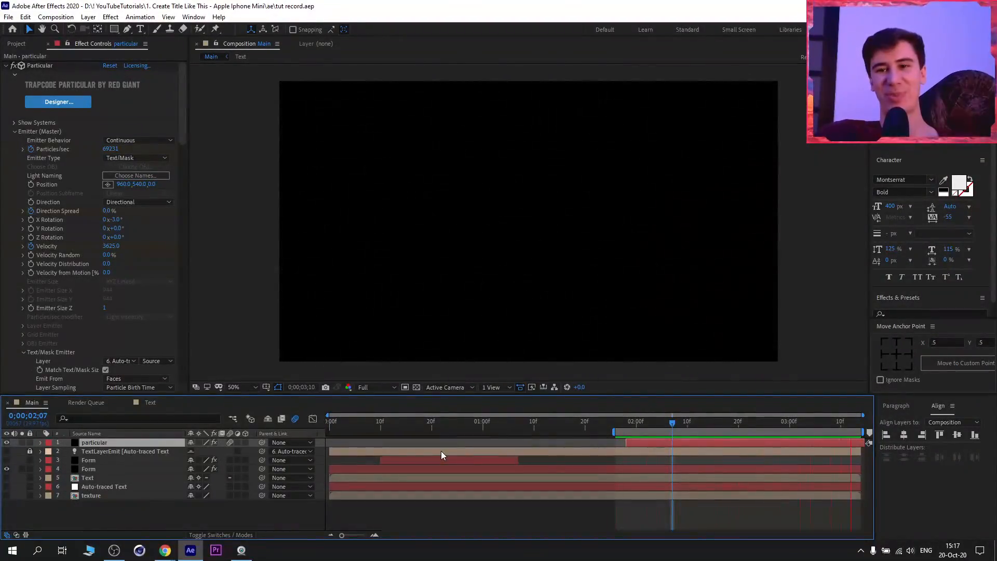
key("space")
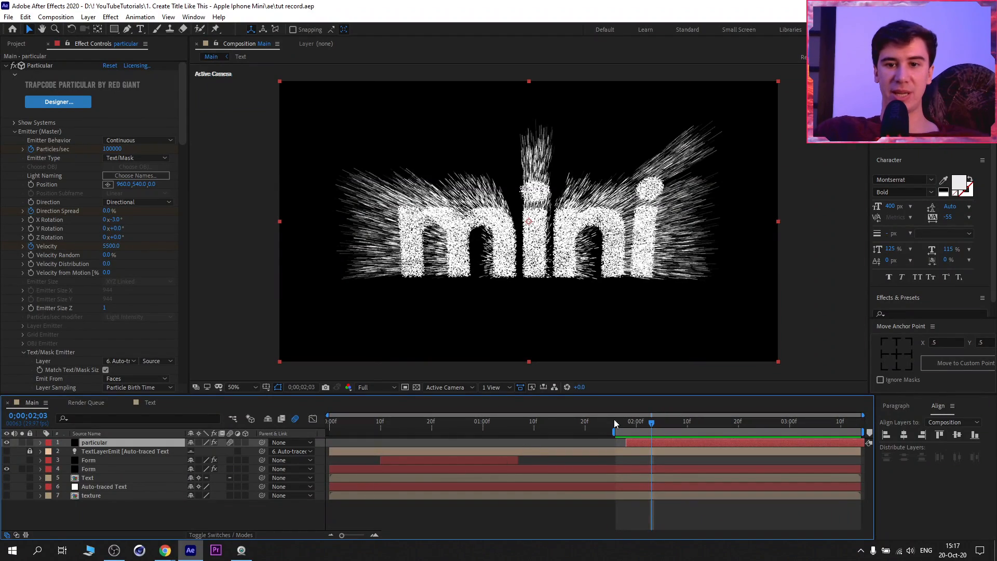
double_click(630, 431)
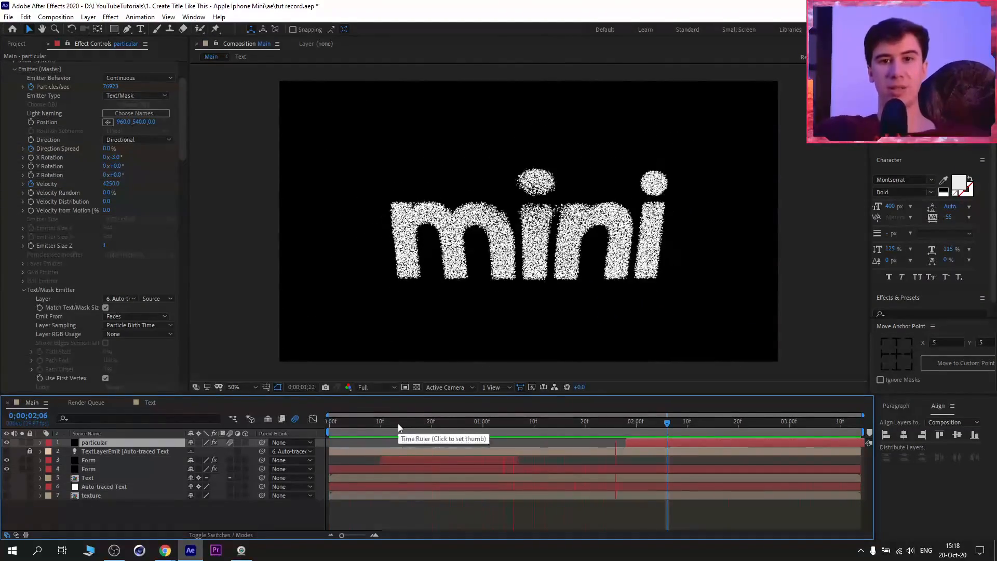
In the full-length Form layer's Text/Mask Settings, set Layer RGB Usage to RGB - Particle Color
left_click(88, 469)
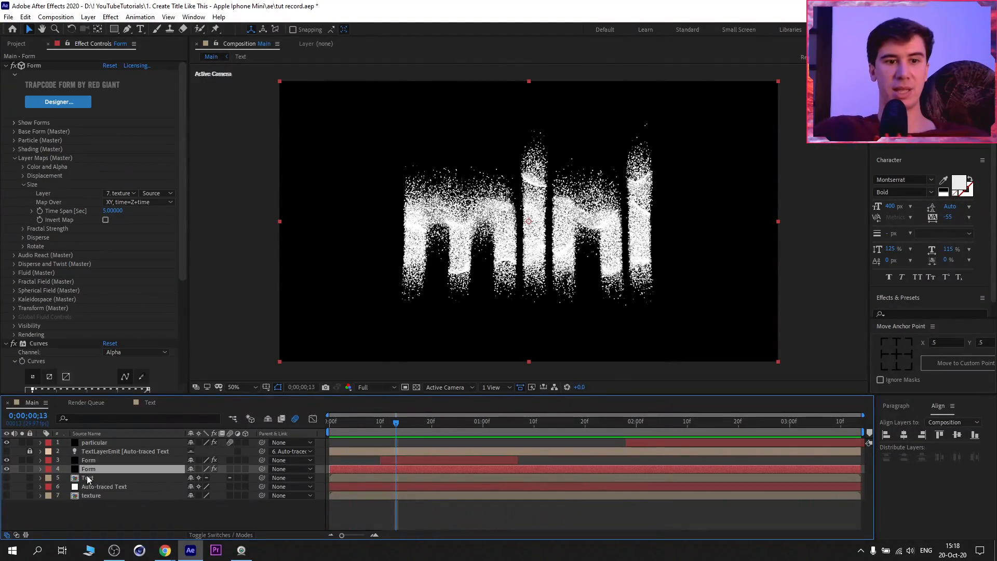
left_click(14, 132)
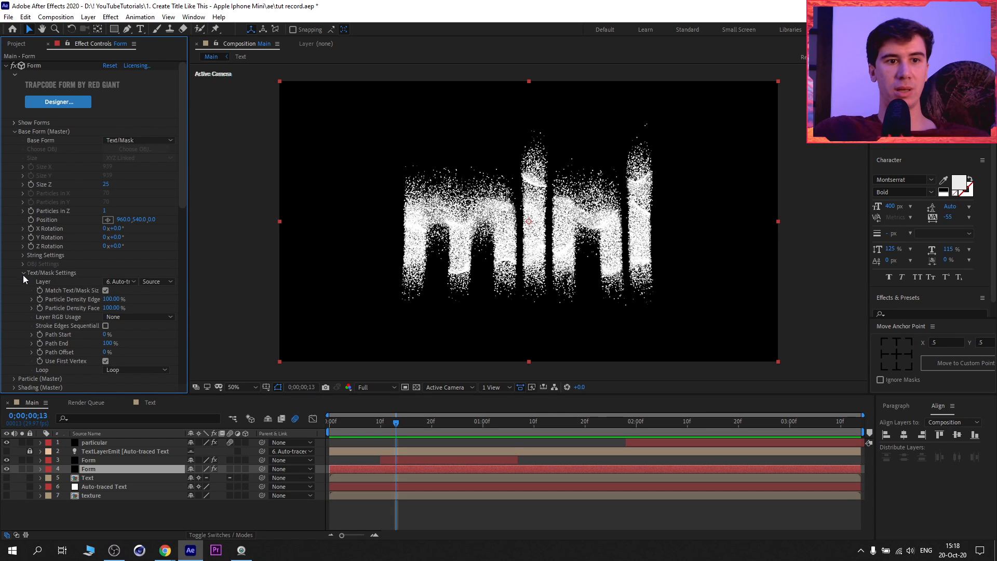
scroll(62, 301, "down", 2)
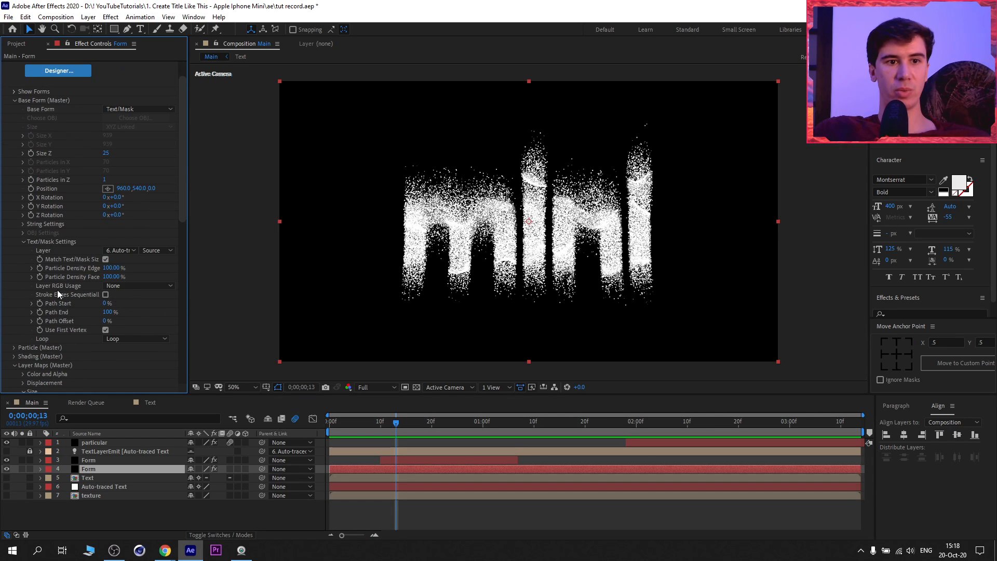
left_click(139, 285)
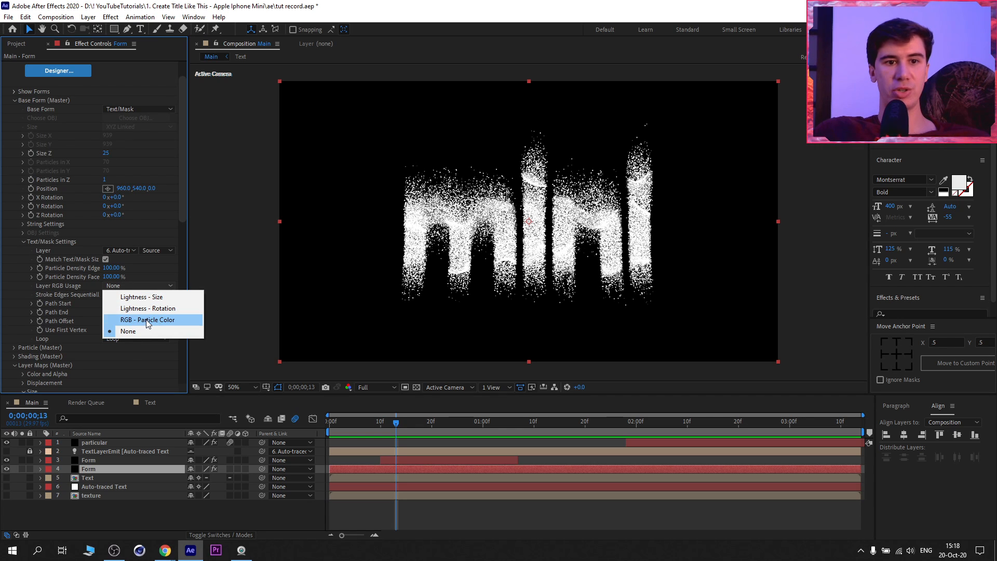
left_click(170, 320)
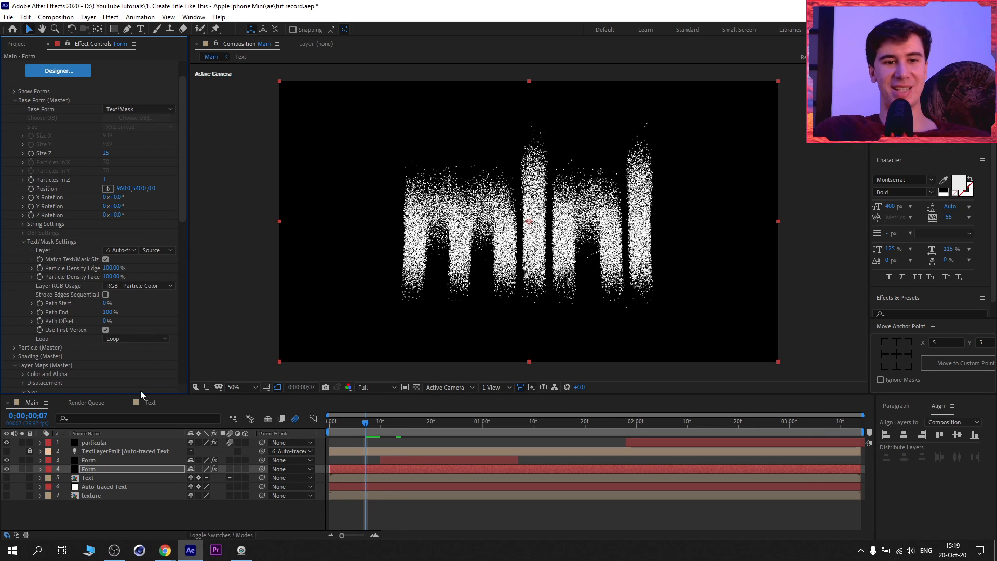
Reveal the Auto-traced Text layer's masks and look through Mask 1 to Mask 6
left_click(102, 487)
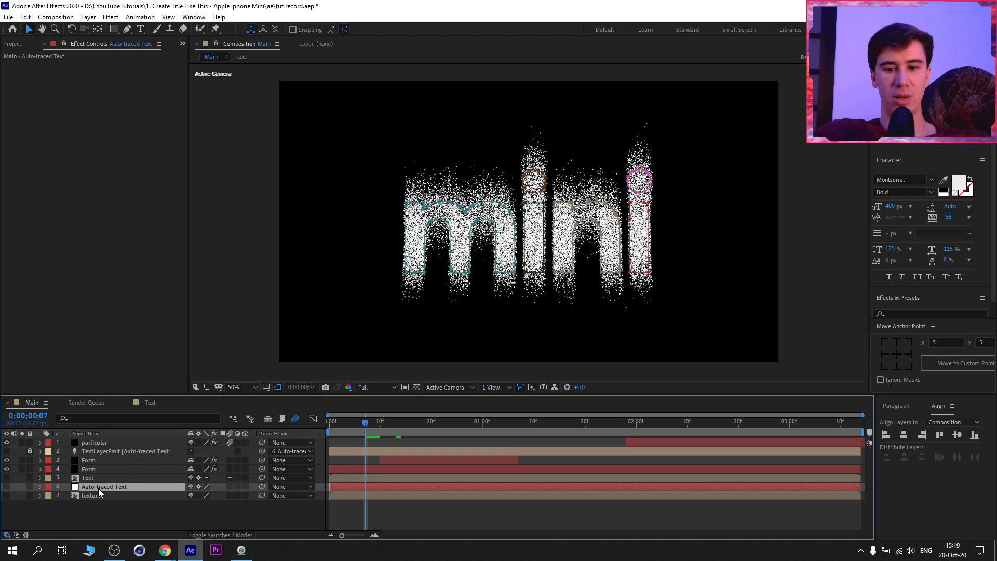
key("m")
left_click(92, 494)
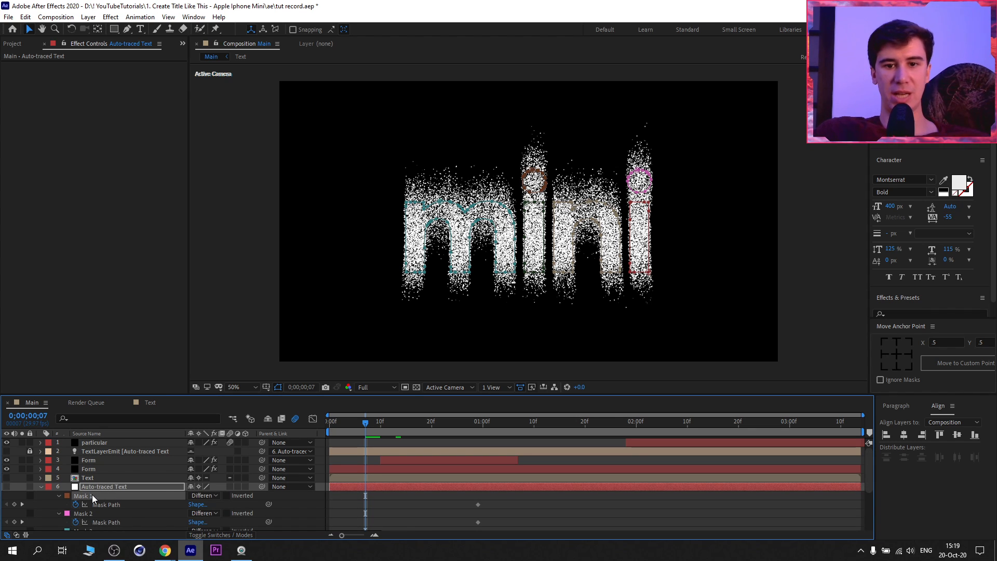
scroll(162, 492, "down", 2)
scroll(92, 490, "up", 1)
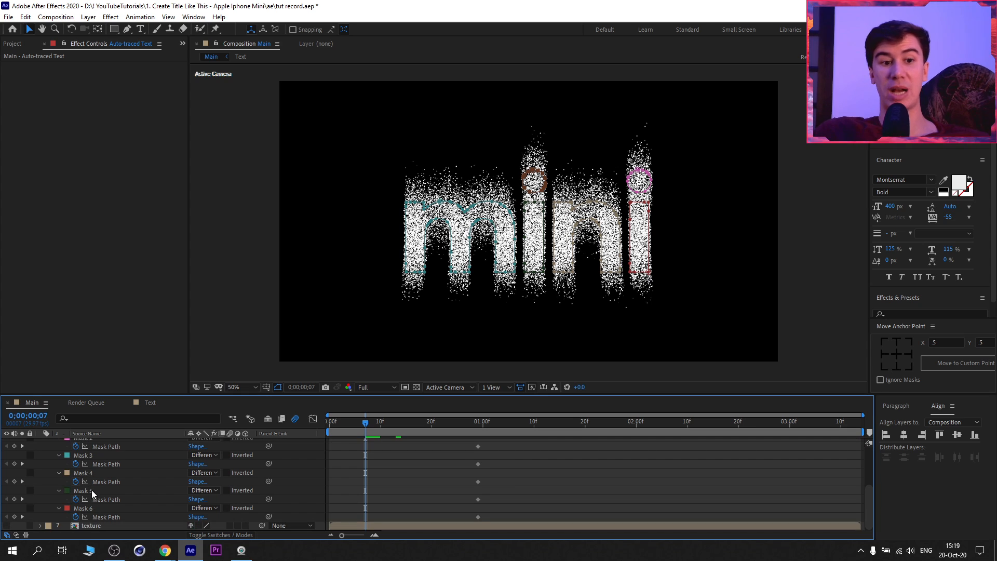
scroll(91, 490, "up", 1)
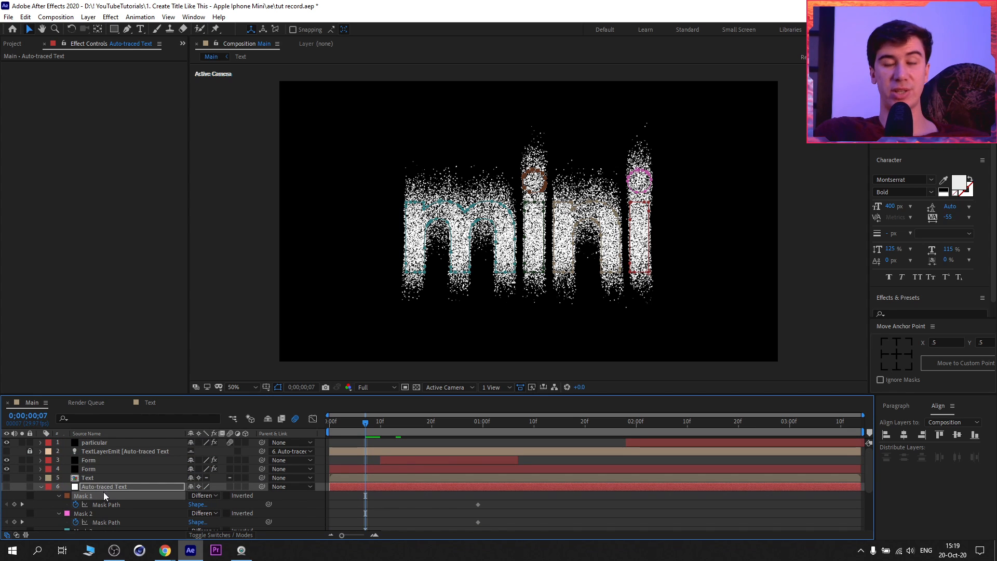
scroll(115, 499, "down", 2)
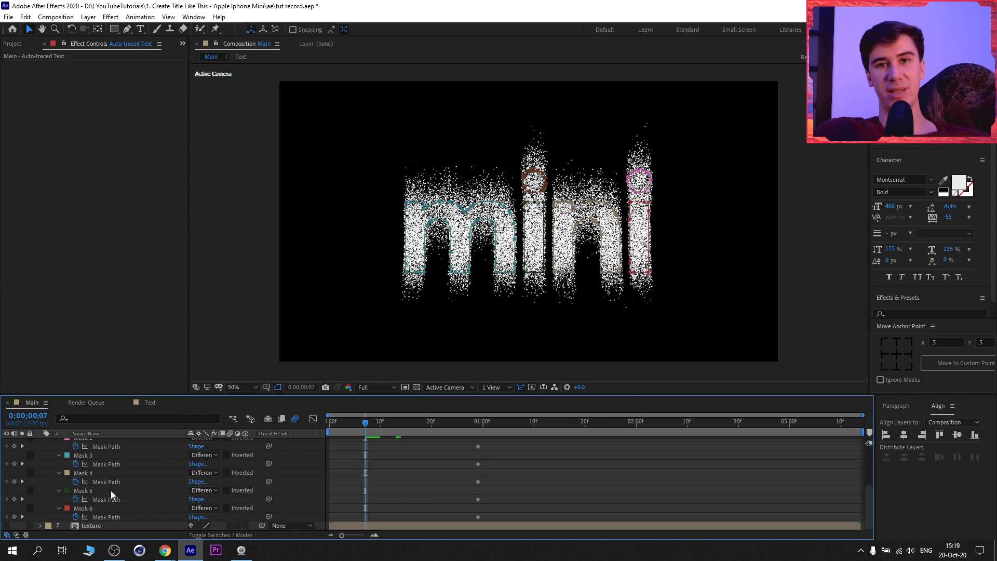
Delete the Mask Path keyframes of Mask 1 through Mask 6 on the Auto-traced Text layer
scroll(111, 490, "up", 2)
left_click(97, 486)
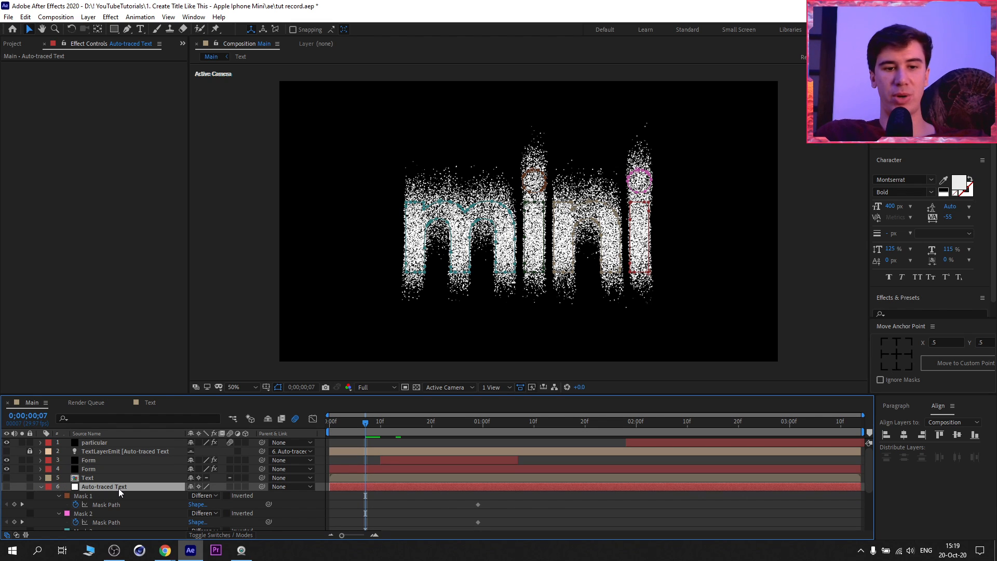
scroll(85, 504, "down", 3)
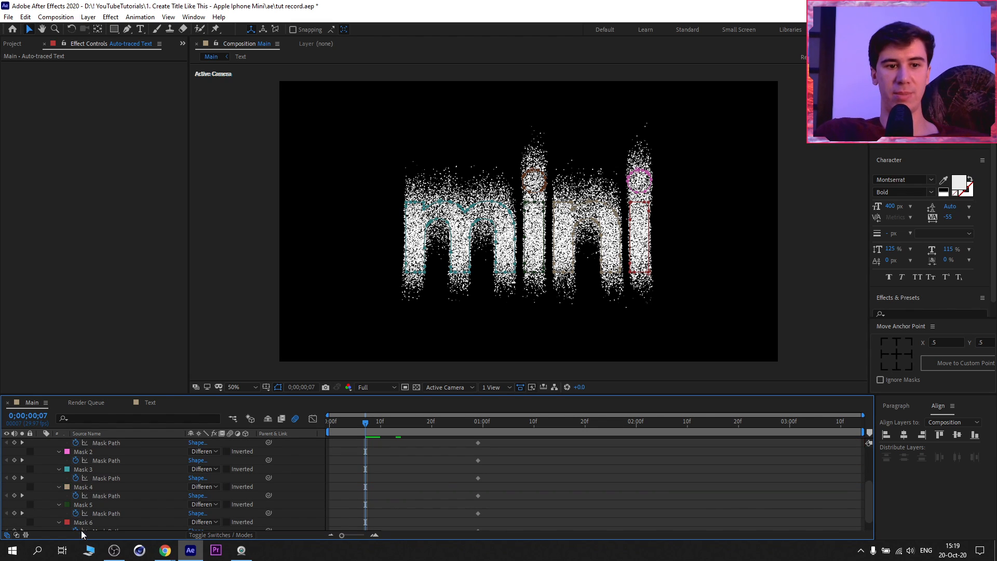
scroll(86, 514, "up", 5)
scroll(78, 498, "down", 2)
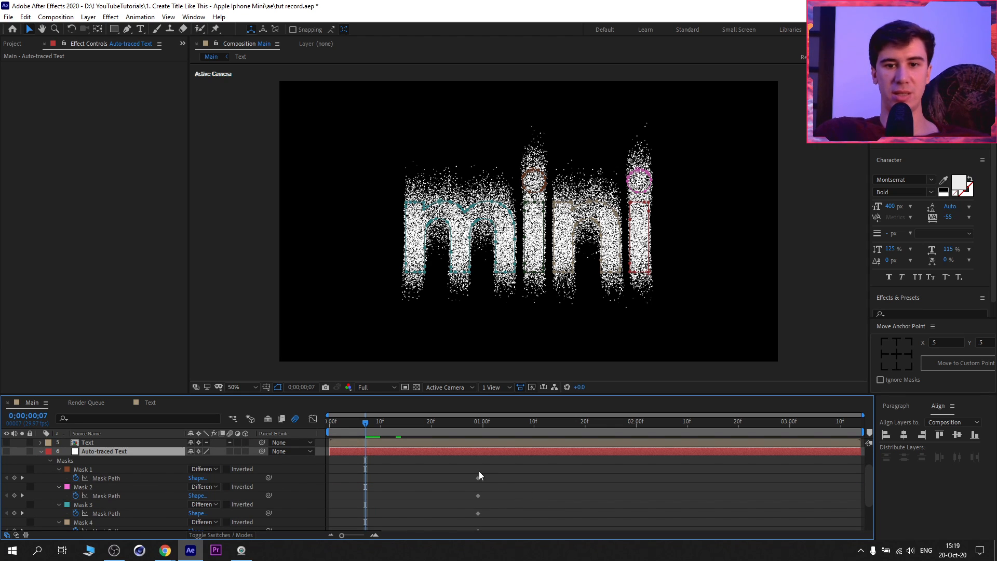
left_click_drag(473, 467, 490, 559)
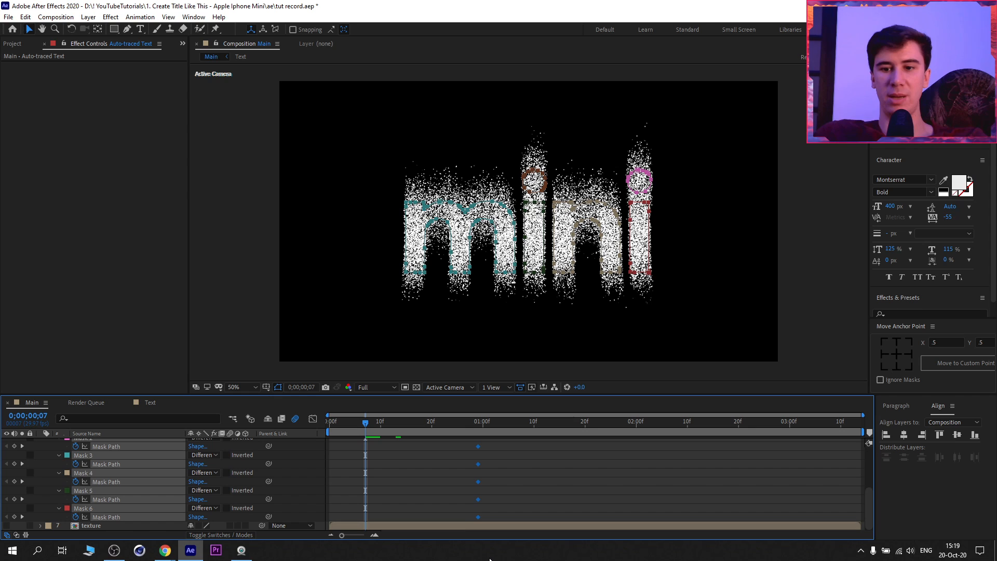
key("Delete")
Copy all six masks from the Auto-traced Text layer and paste them onto the Text layer
scroll(101, 495, "up", 3)
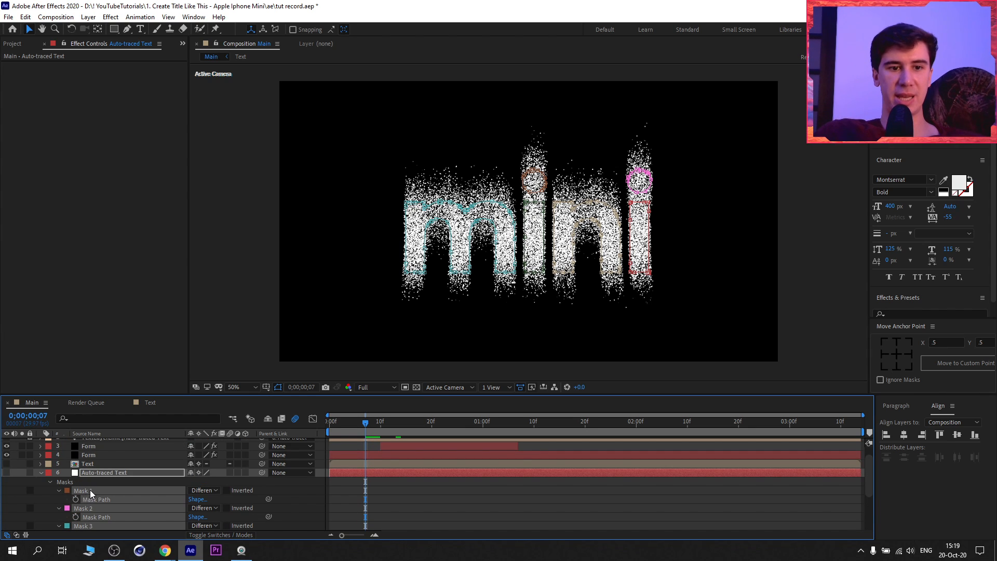
scroll(78, 507, "down", 3)
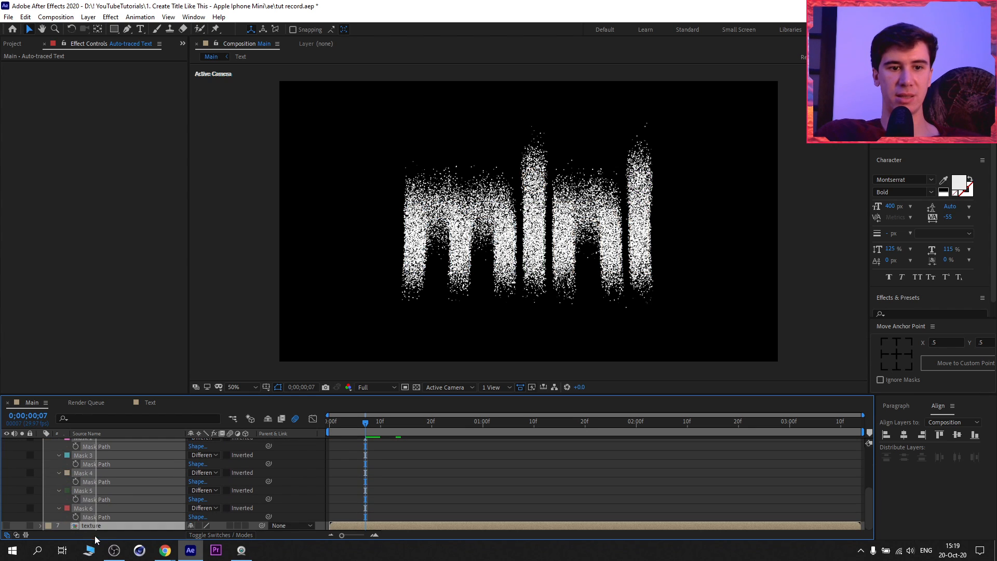
scroll(83, 507, "up", 4)
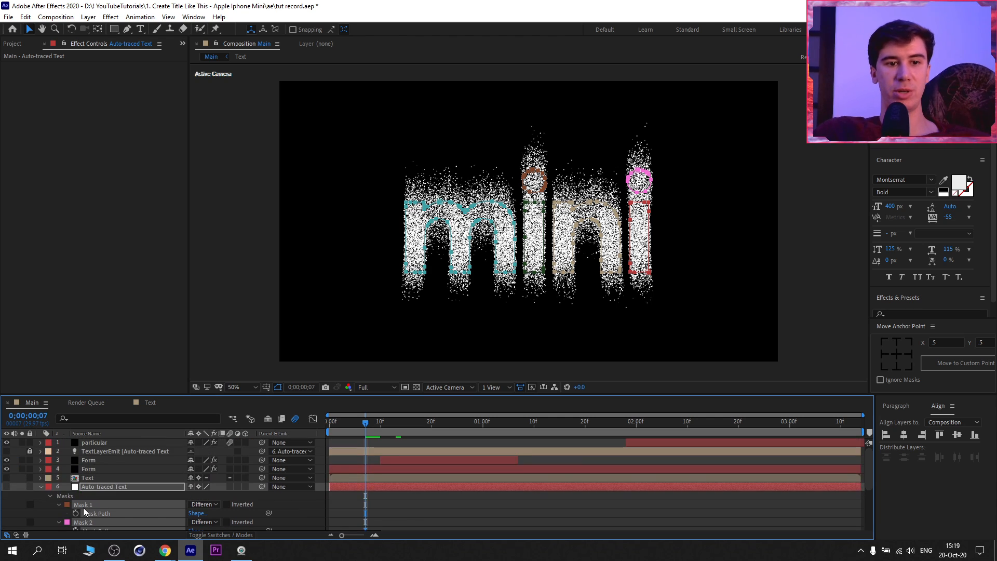
left_click(40, 486)
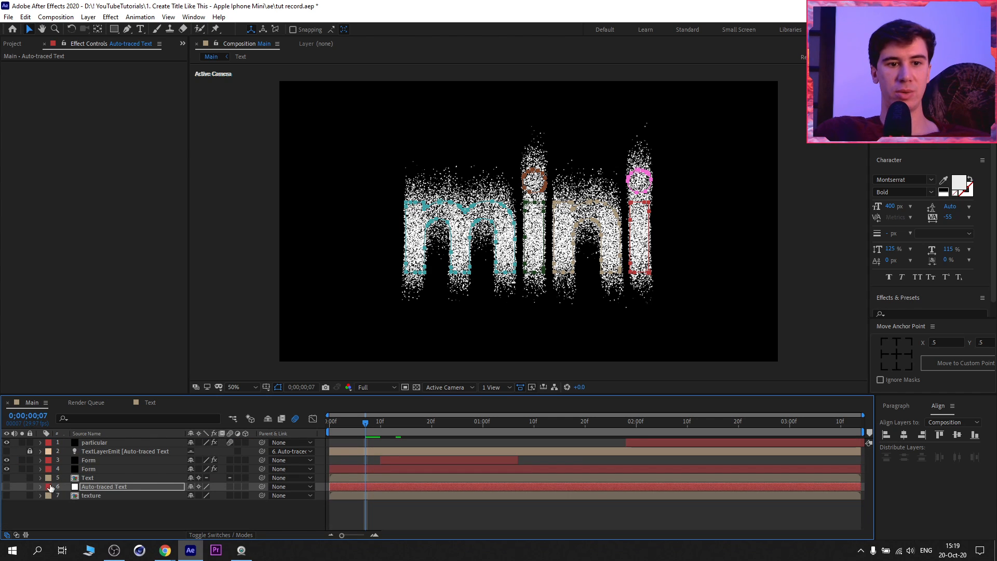
left_click(99, 479)
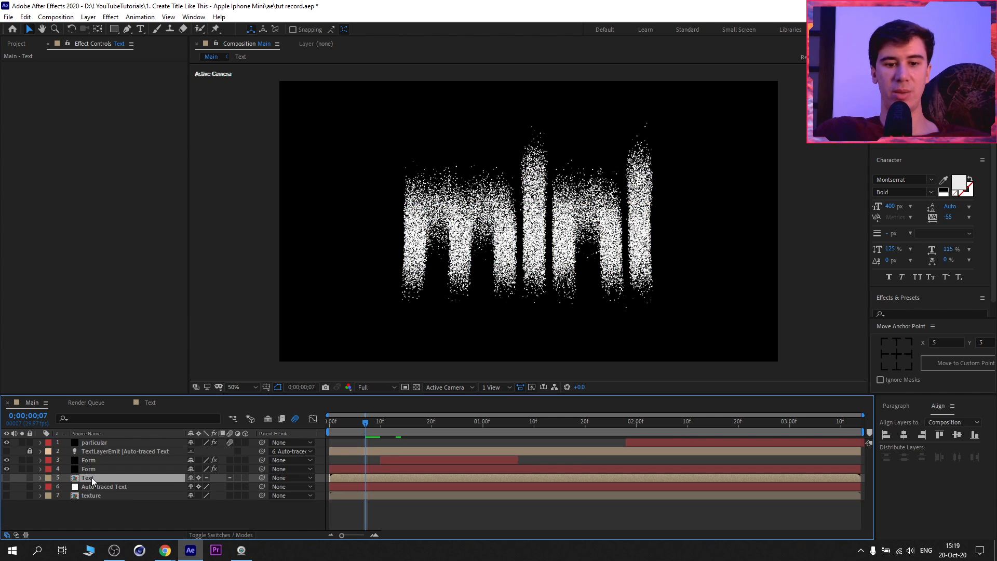
key("ctrl+v")
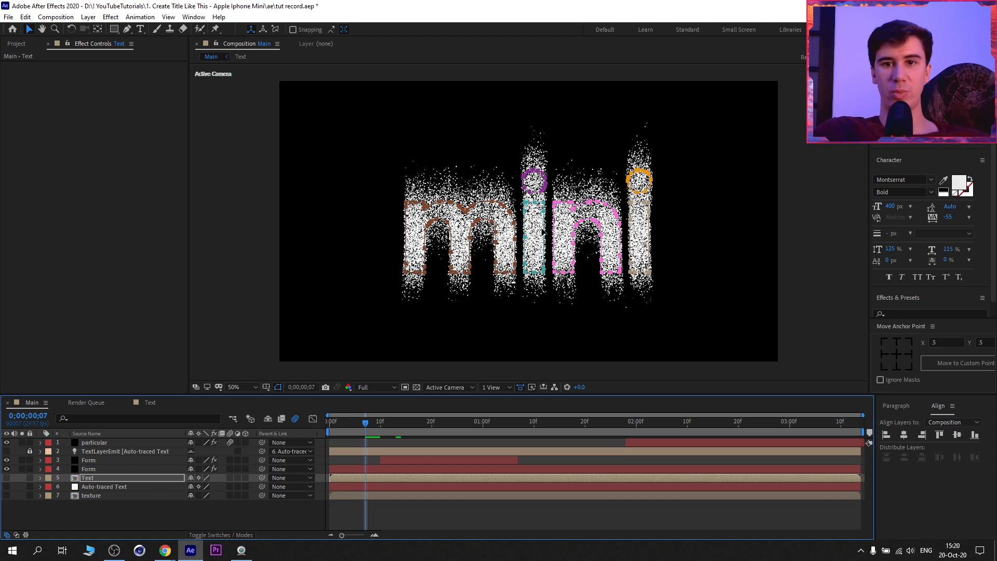
Delete the Auto-traced Text layer and set the full-length Form layer's Text/Mask source layer to Text
left_click(89, 487)
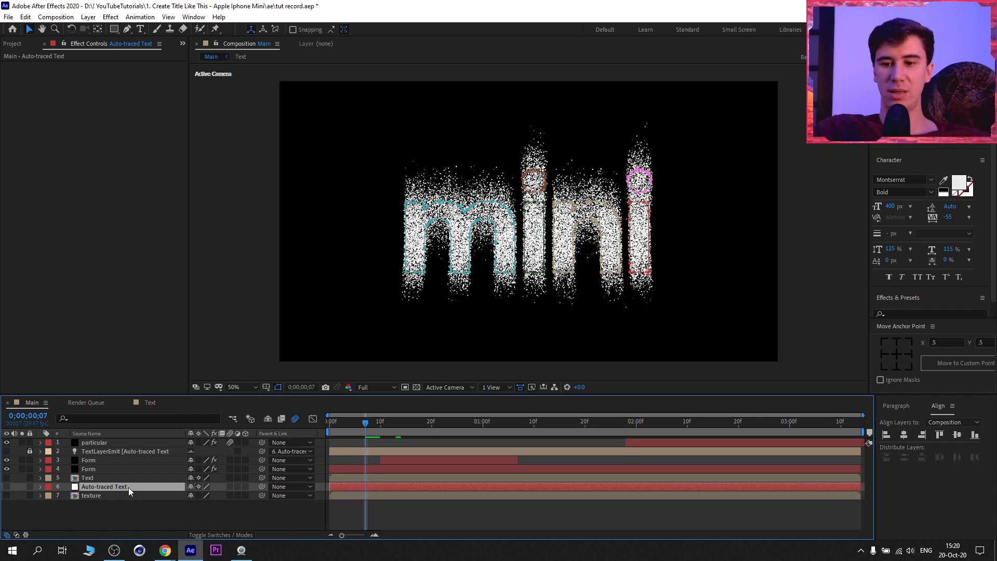
key("Delete")
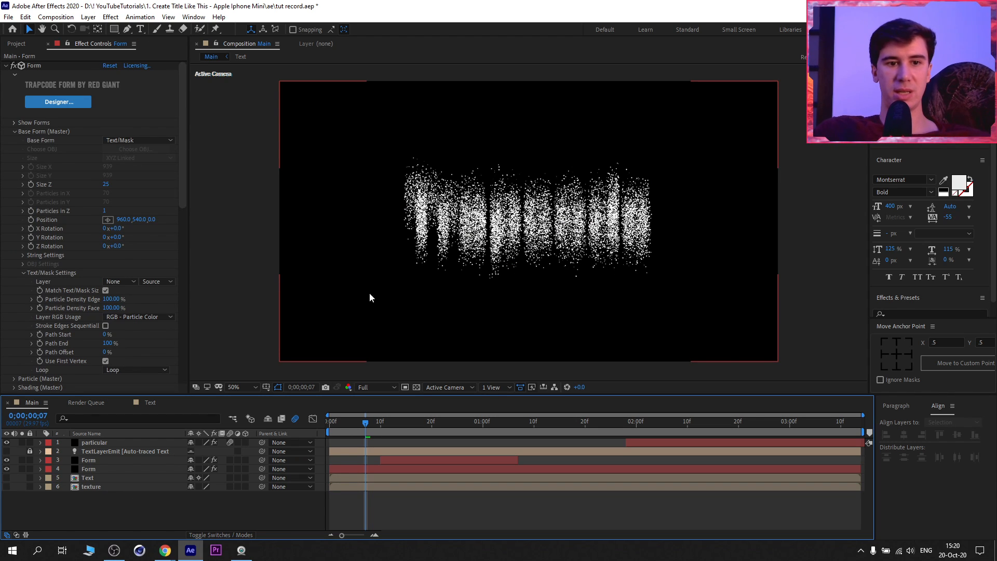
left_click(97, 470)
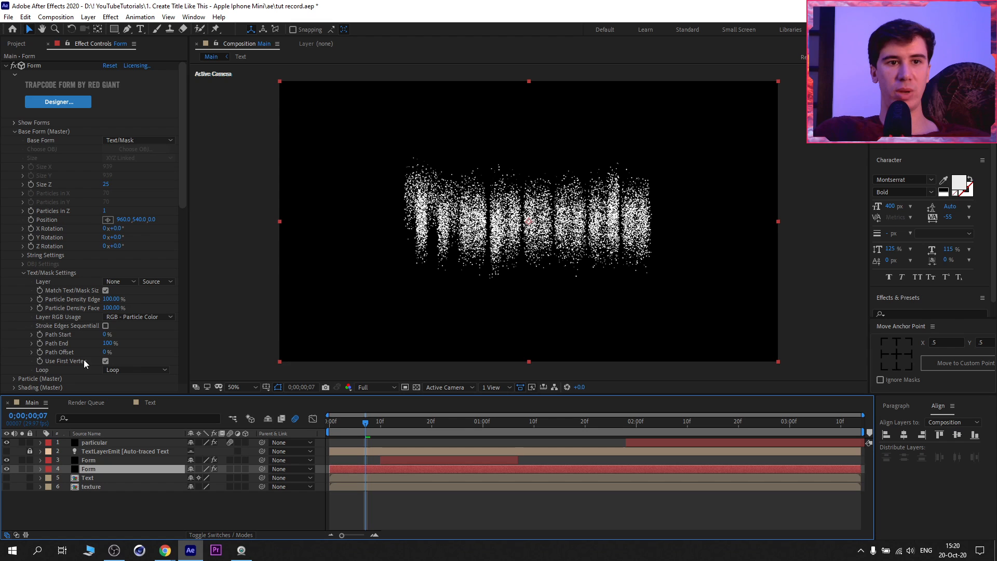
left_click(121, 282)
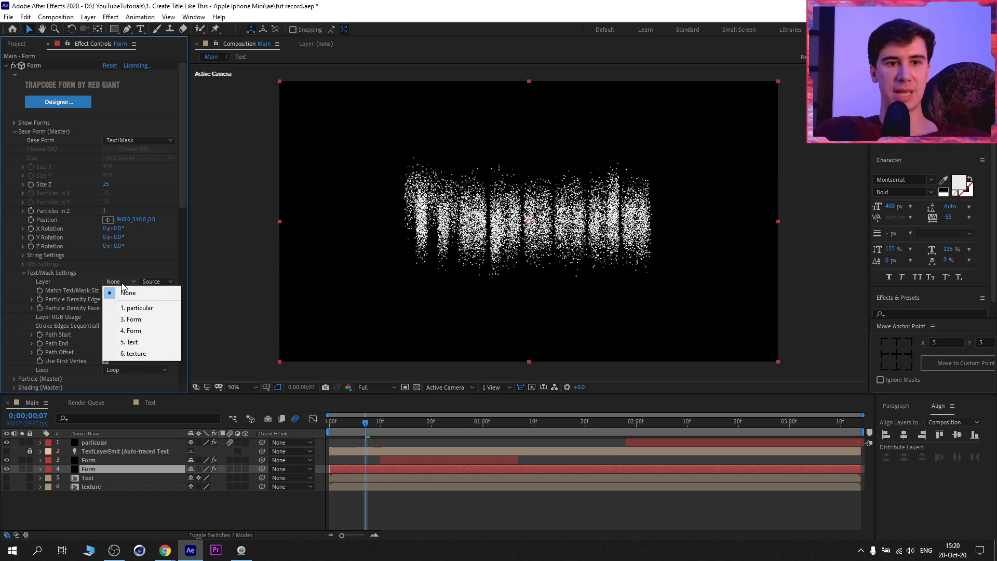
left_click(99, 469)
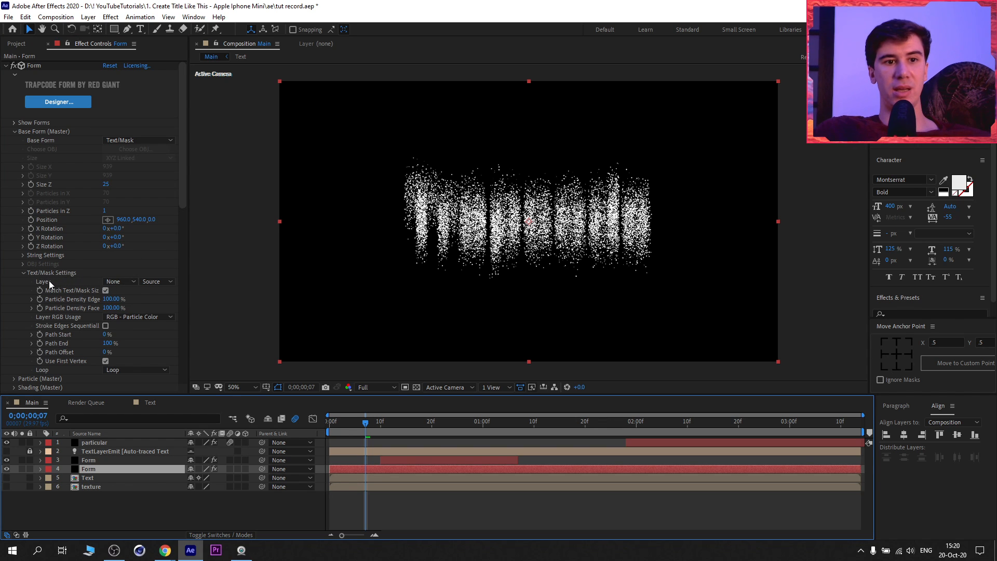
left_click(113, 281)
left_click(139, 342)
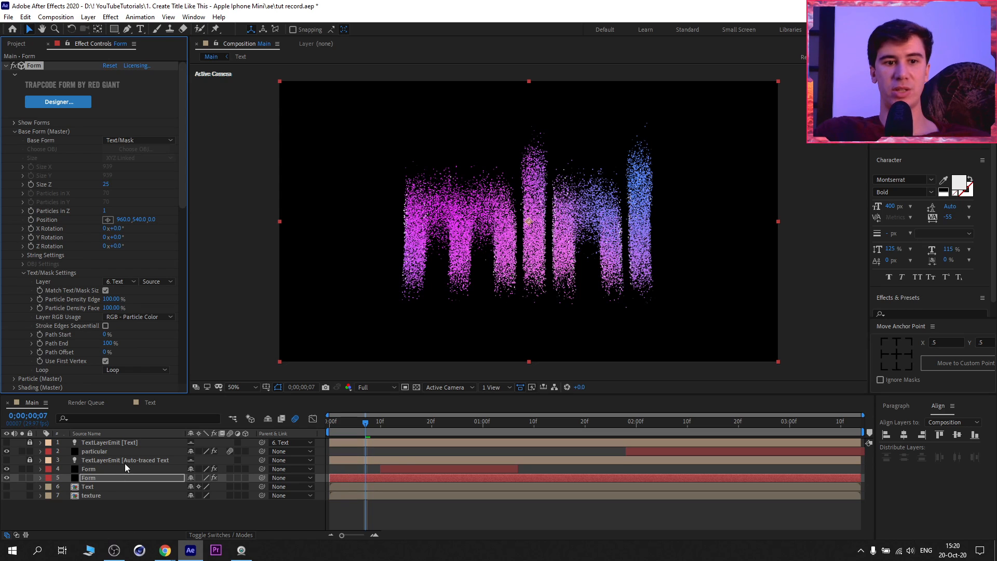
left_click(132, 317)
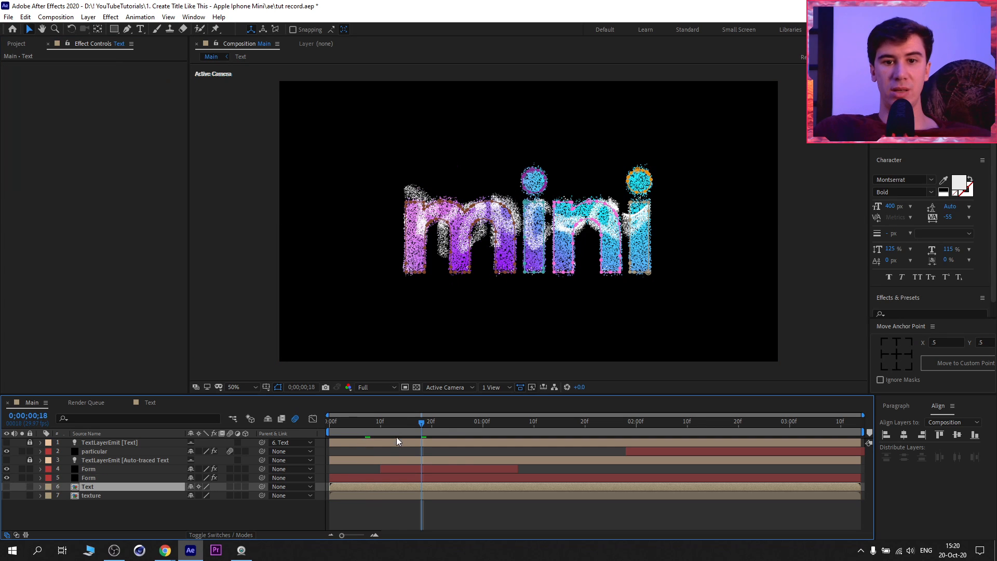
On the shorter Form layer, set the Text/Mask source layer to Text and Layer RGB Usage to RGB - Particle Color
left_click(427, 424)
left_click(429, 469)
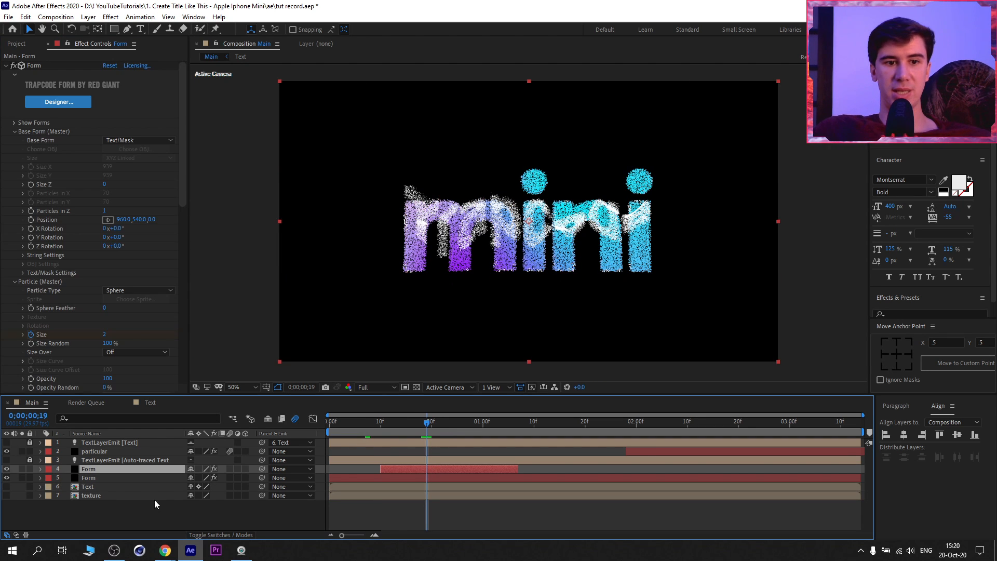
left_click(23, 273)
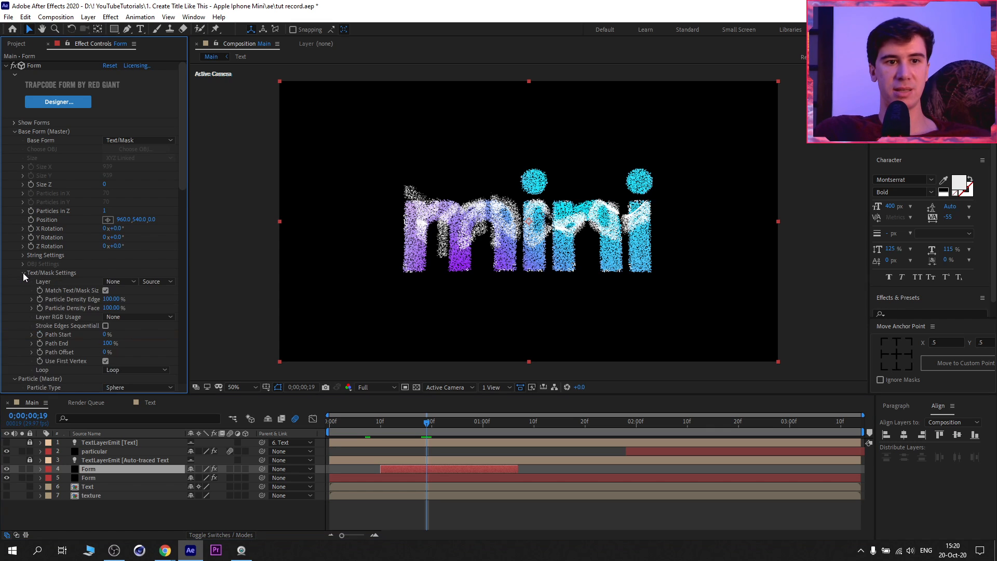
left_click(120, 281)
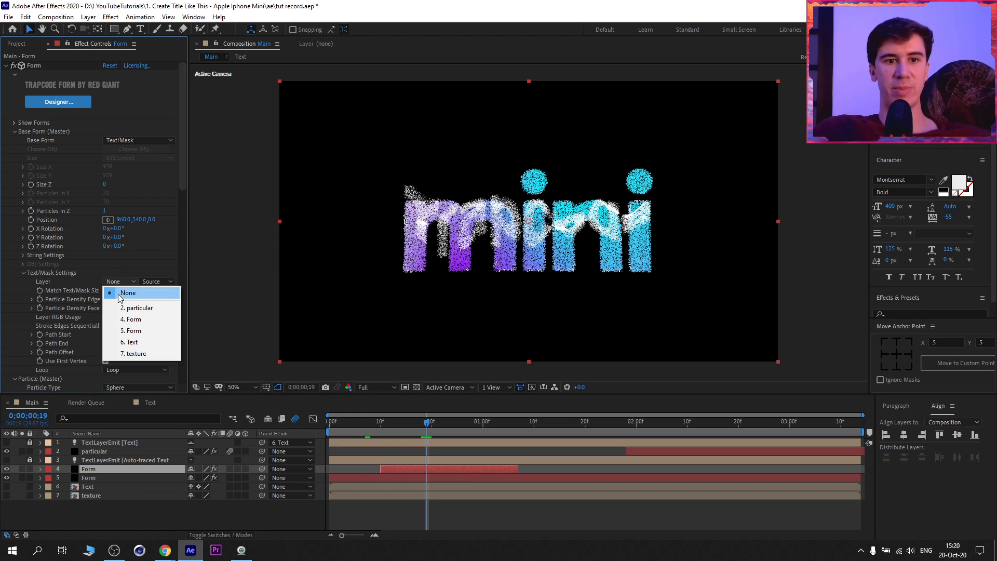
left_click(140, 343)
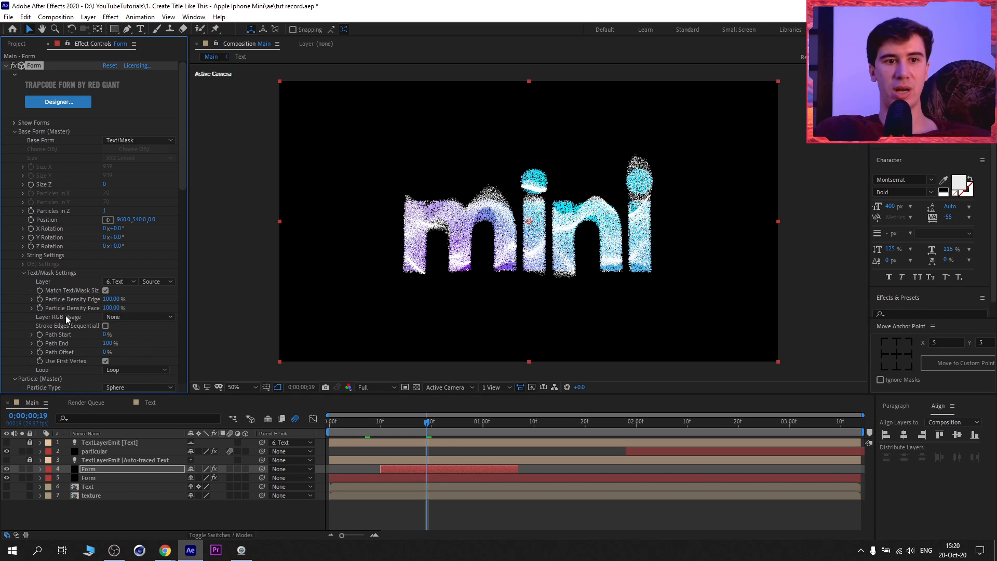
left_click(134, 317)
left_click(148, 351)
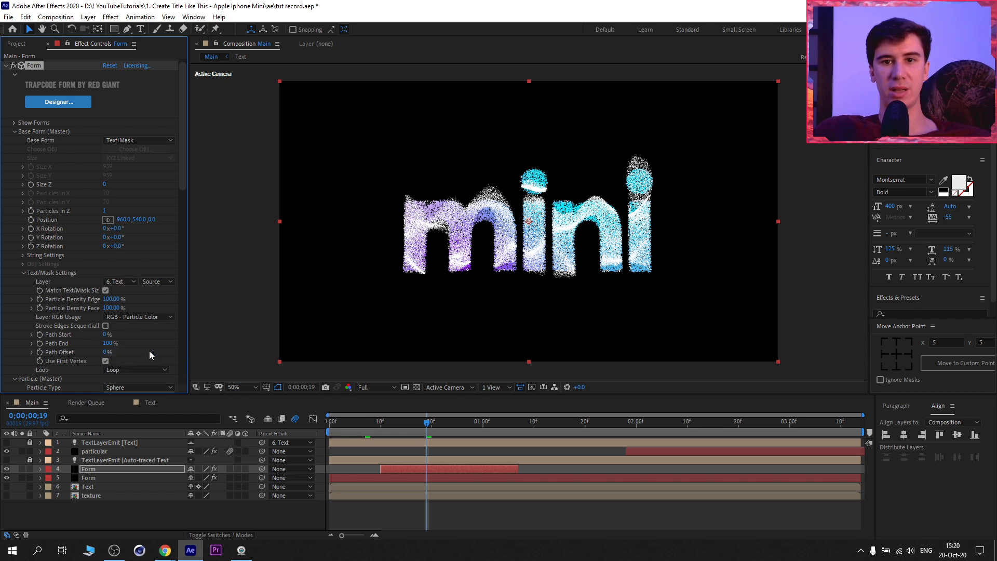
In the particular layer's Text/Mask Emitter, set Layer to Text and Layer RGB Usage to RGB - Particle Color
left_click(656, 421)
left_click(654, 453)
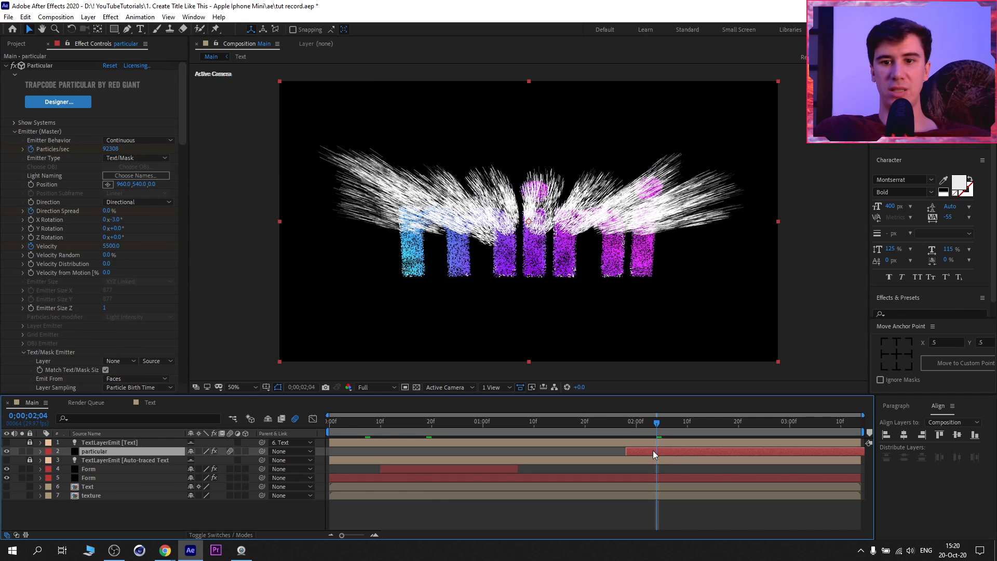
scroll(21, 312, "down", 3)
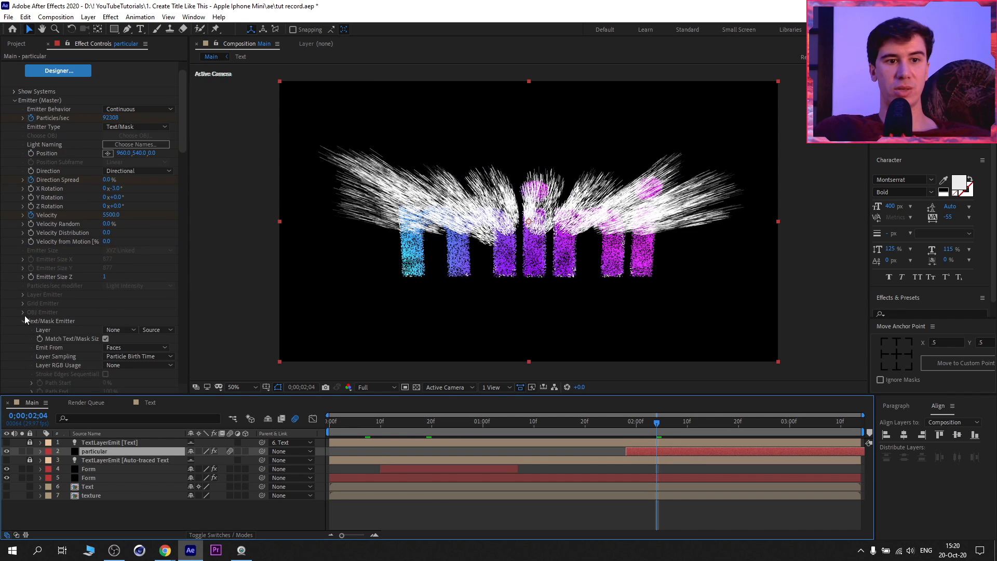
left_click(123, 301)
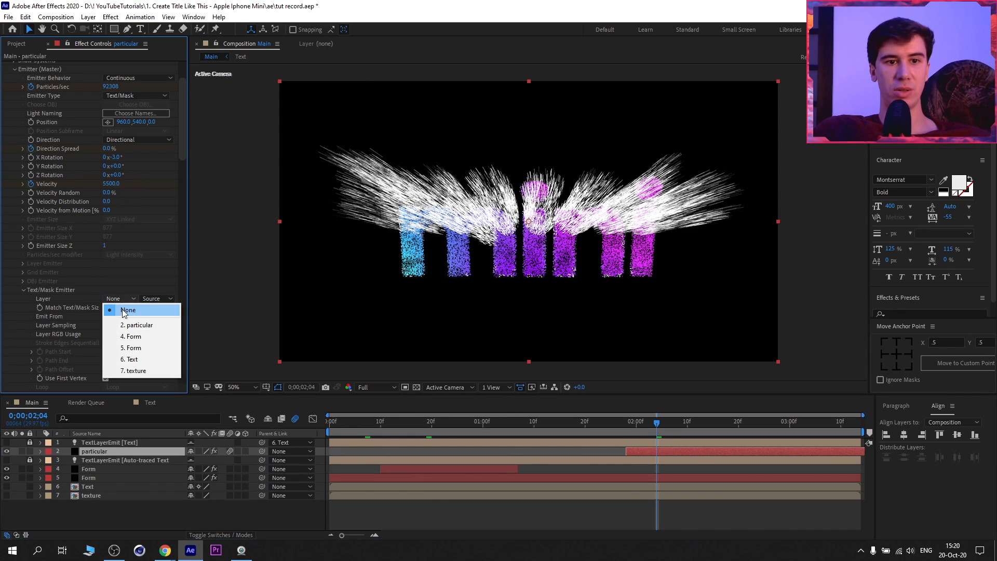
left_click(140, 365)
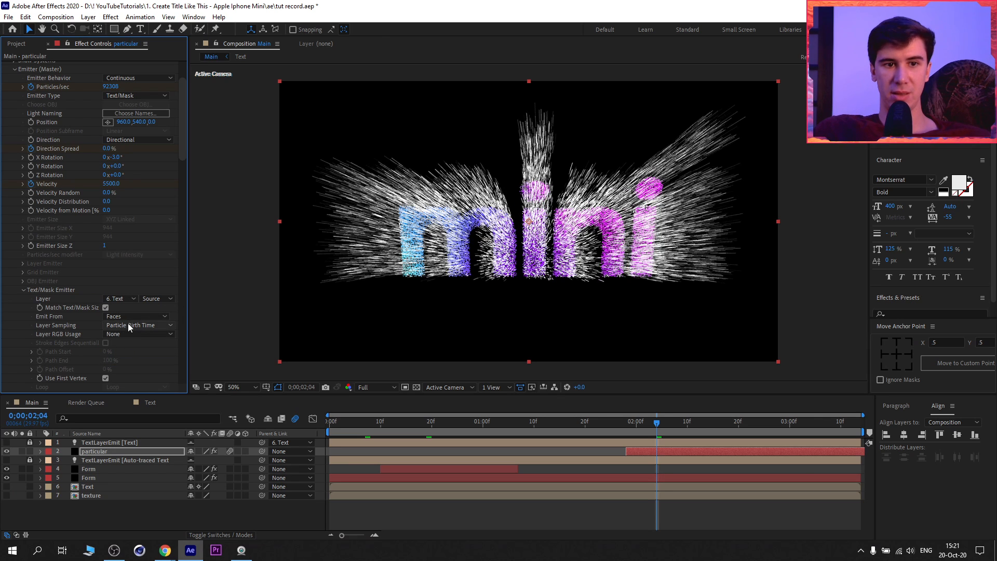
left_click(126, 336)
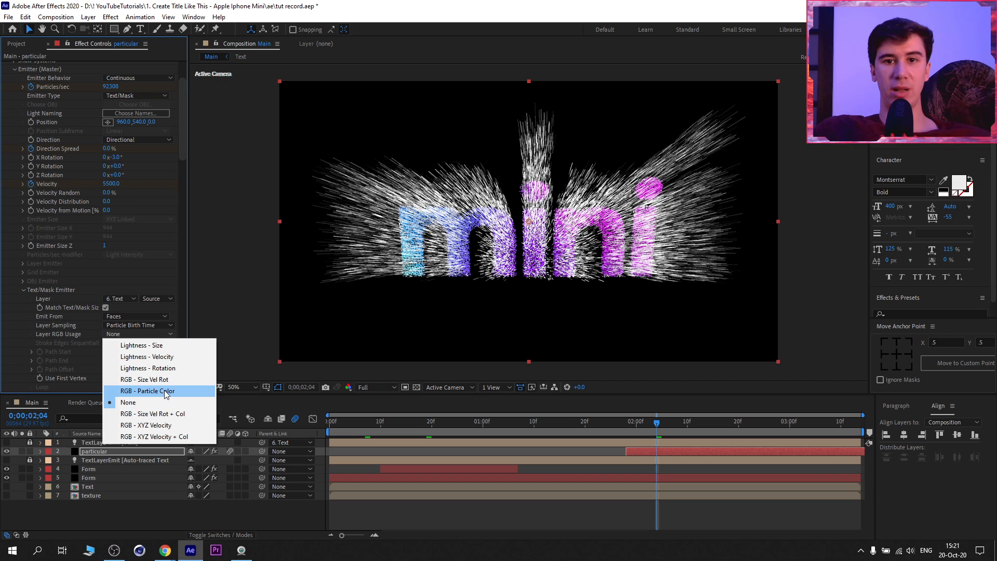
left_click(162, 391)
Create a 1920 x 1080 solid named BG in color F7F7F7 and place it below all other layers
left_click(88, 17)
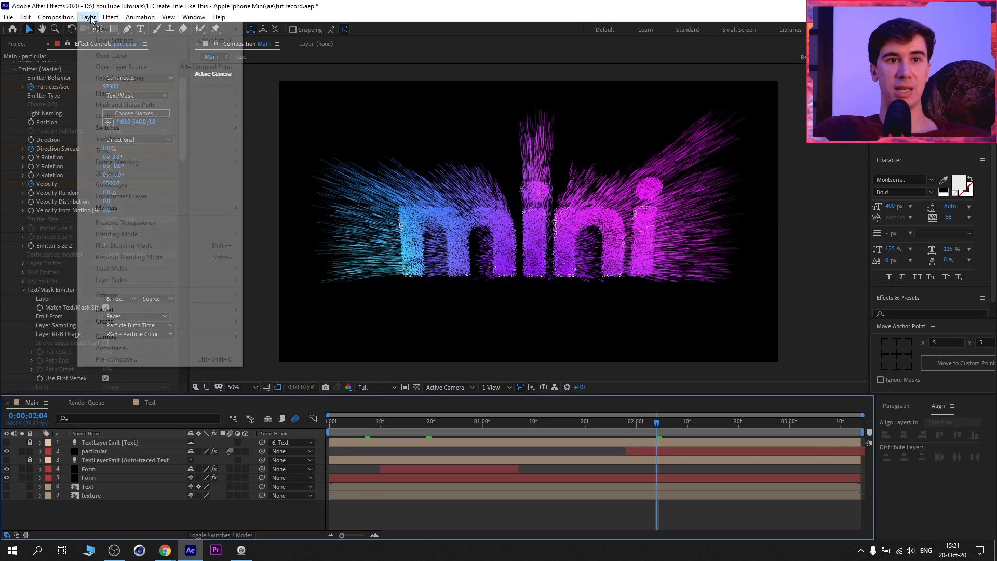
mouse_move(172, 31)
left_click(260, 42)
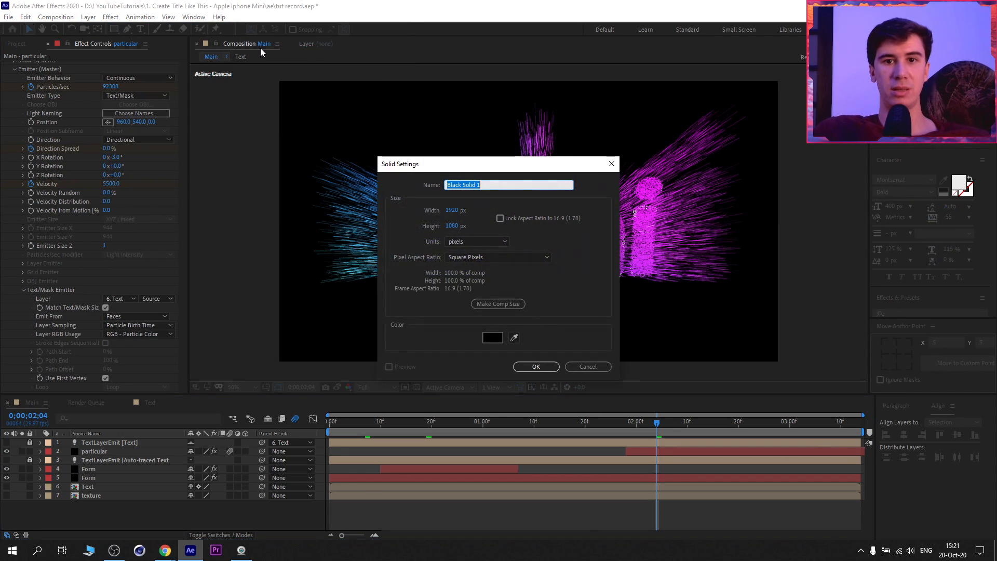
type("BG")
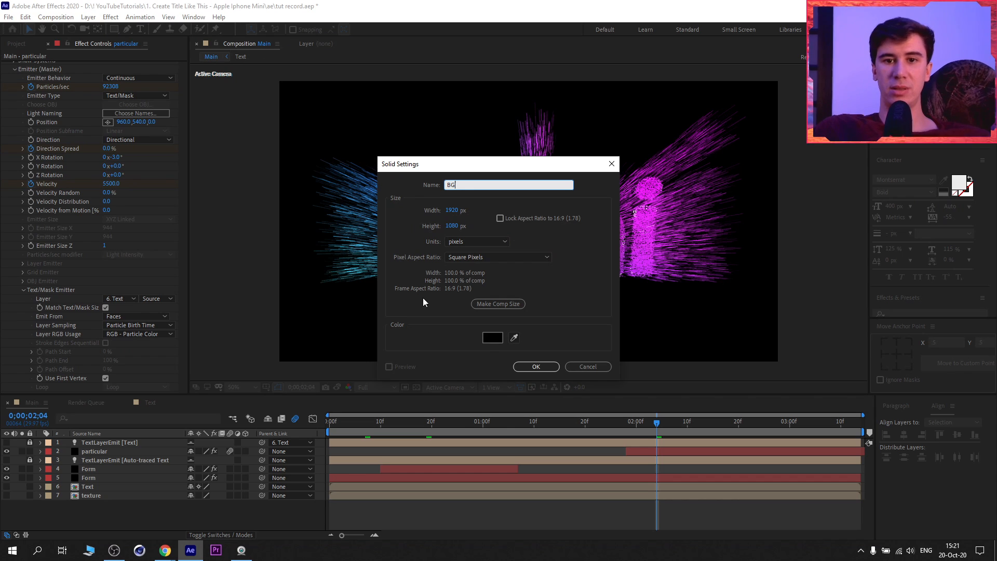
left_click(492, 338)
left_click(26, 188)
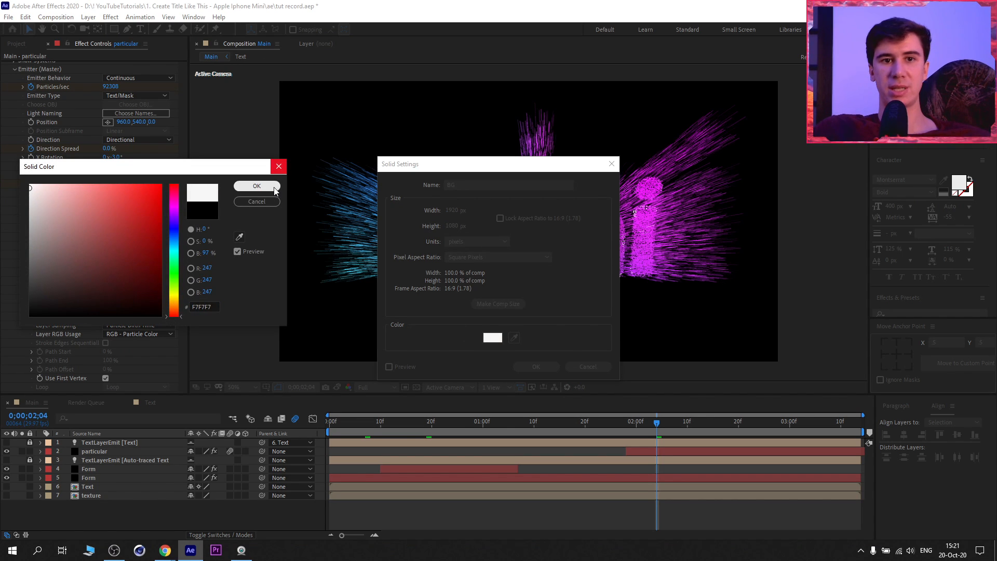
left_click(257, 186)
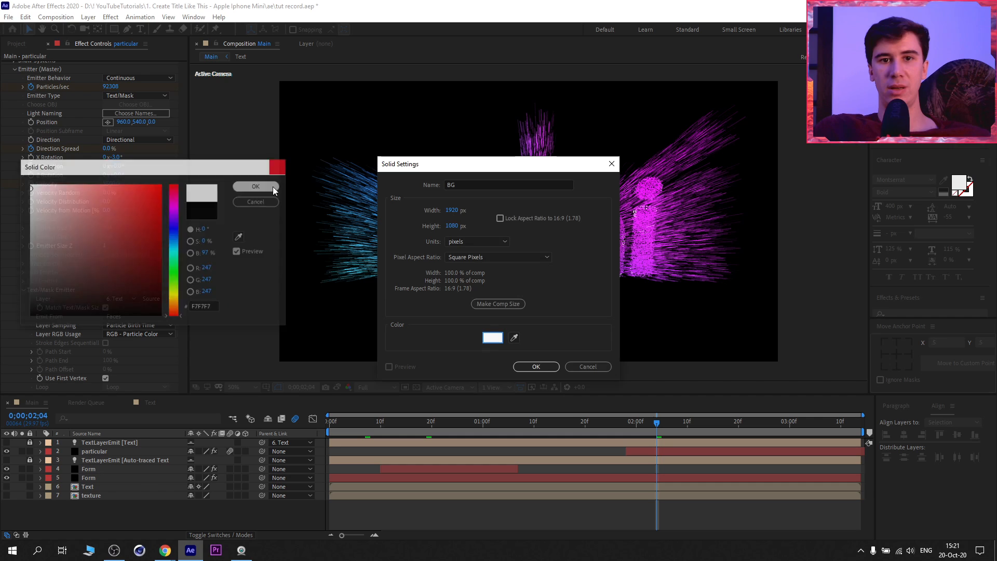
left_click(536, 366)
left_click_drag(112, 443, 111, 515)
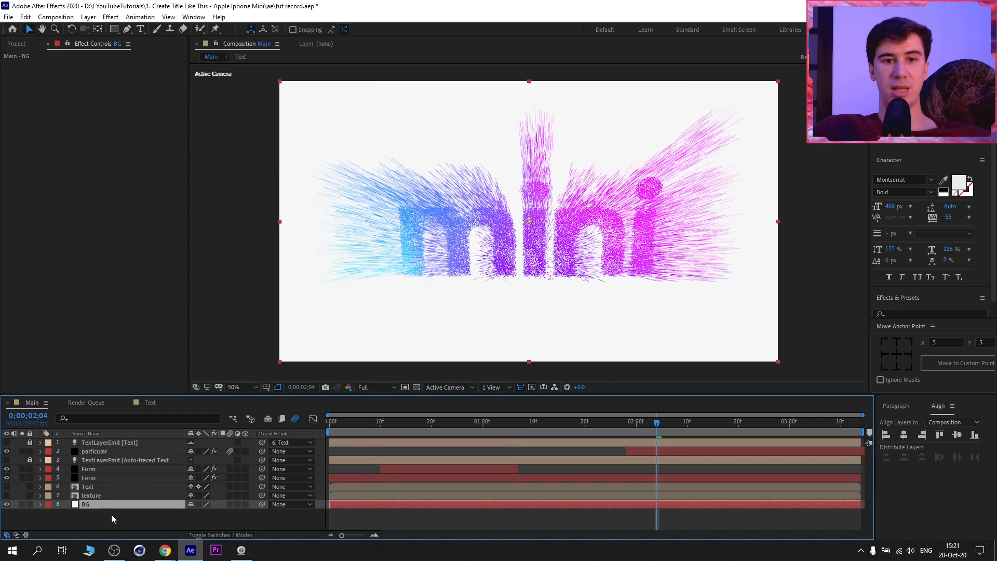
left_click(405, 516)
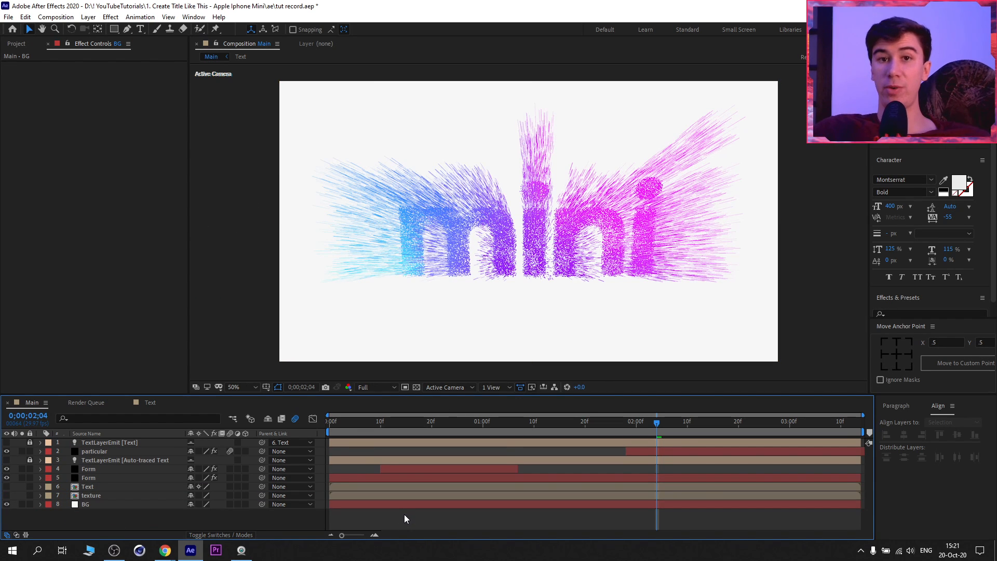
Play back the colored particle title over the light background
left_click(216, 478)
key("space")
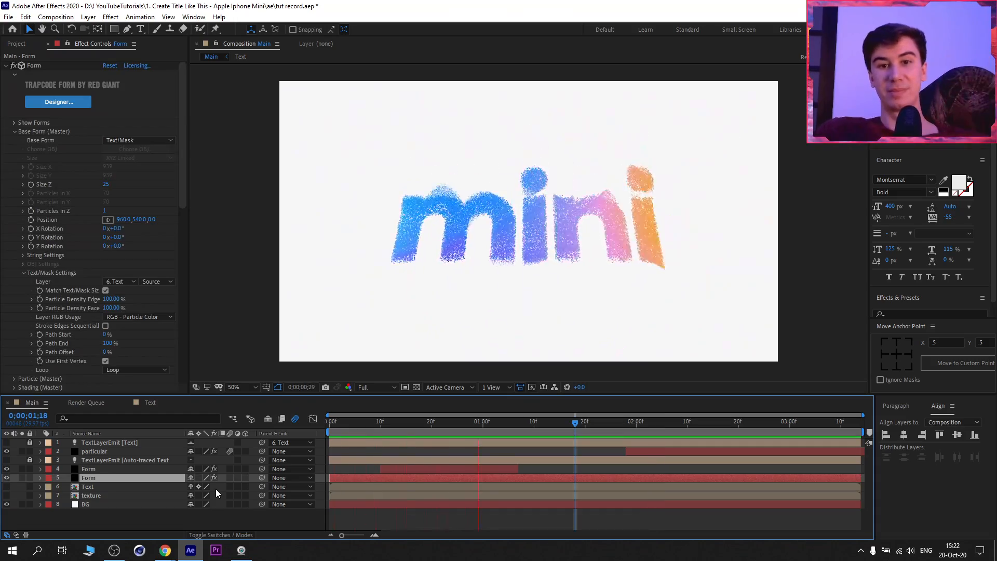
left_click(90, 505)
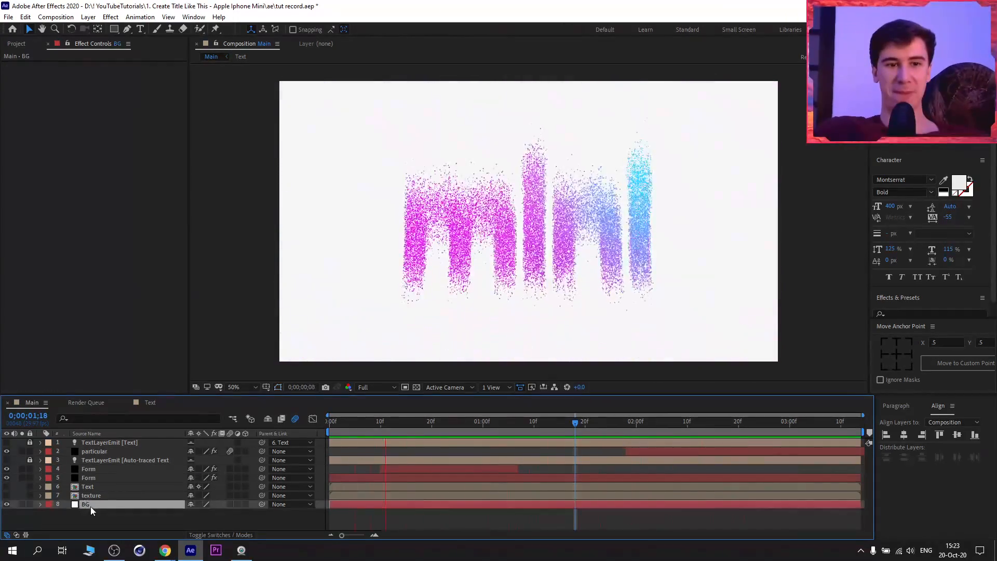
left_click(153, 519)
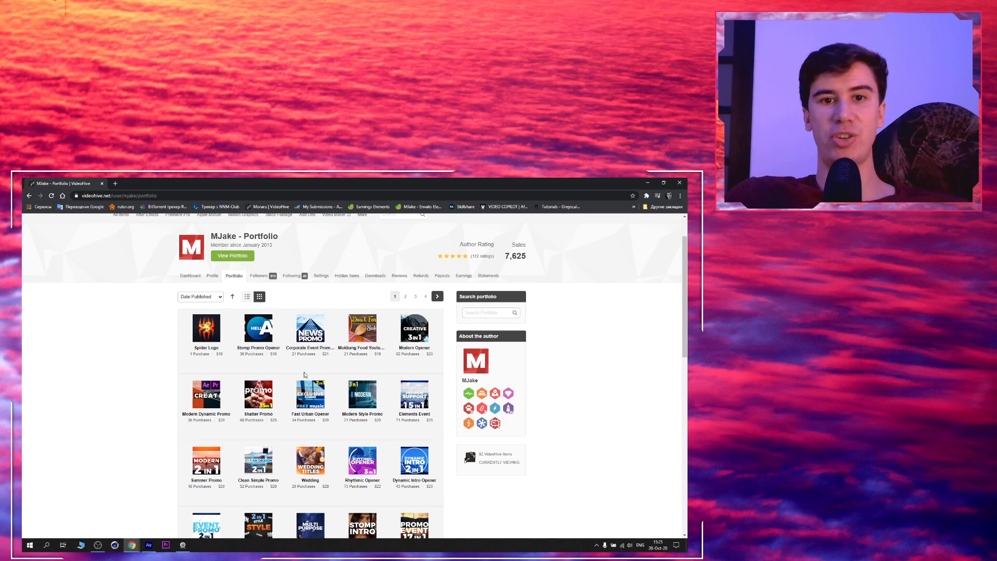
Look through the template items on the author's VideoHive portfolio page in the browser
scroll(305, 374, "down", 3)
scroll(486, 433, "up", 1)
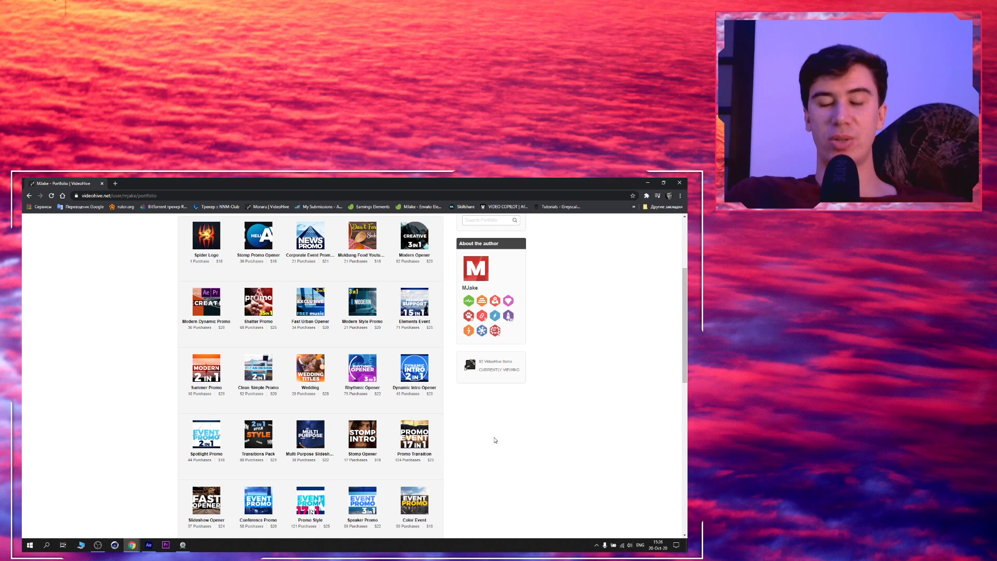
scroll(495, 440, "up", 1)
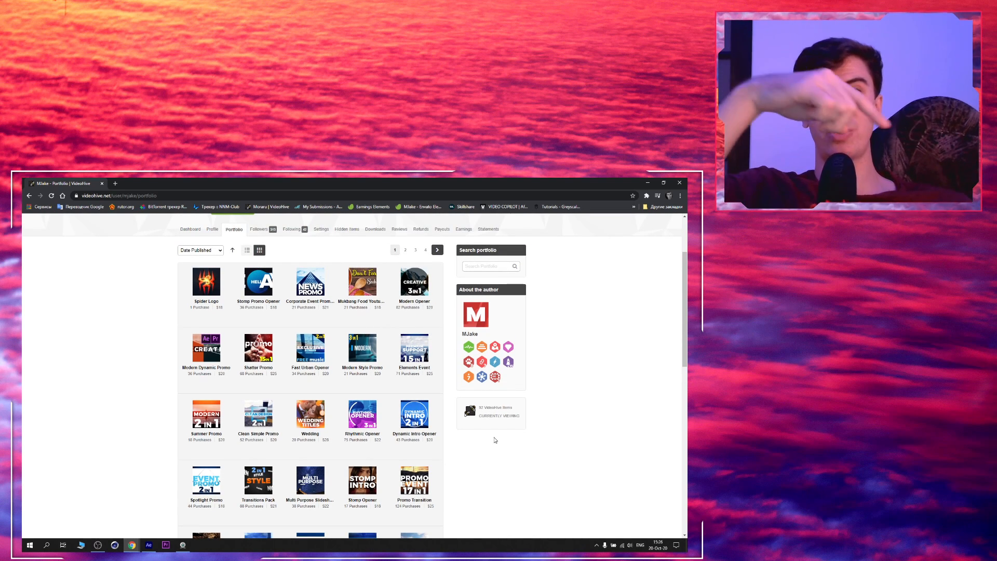